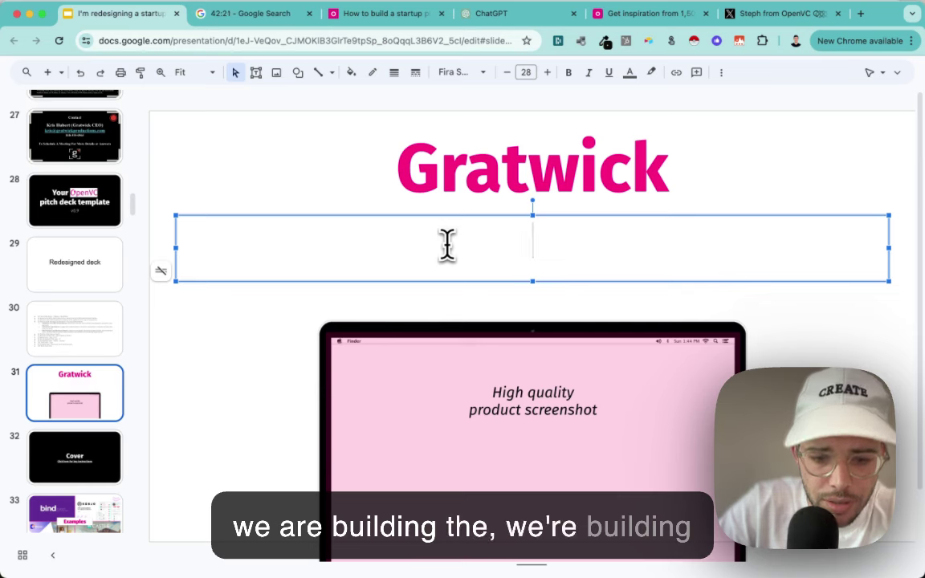
Try the tagline "An interactive" under the Gratwick title, and revert it to "Intercative entertainment subscruptuion"
text(An i)
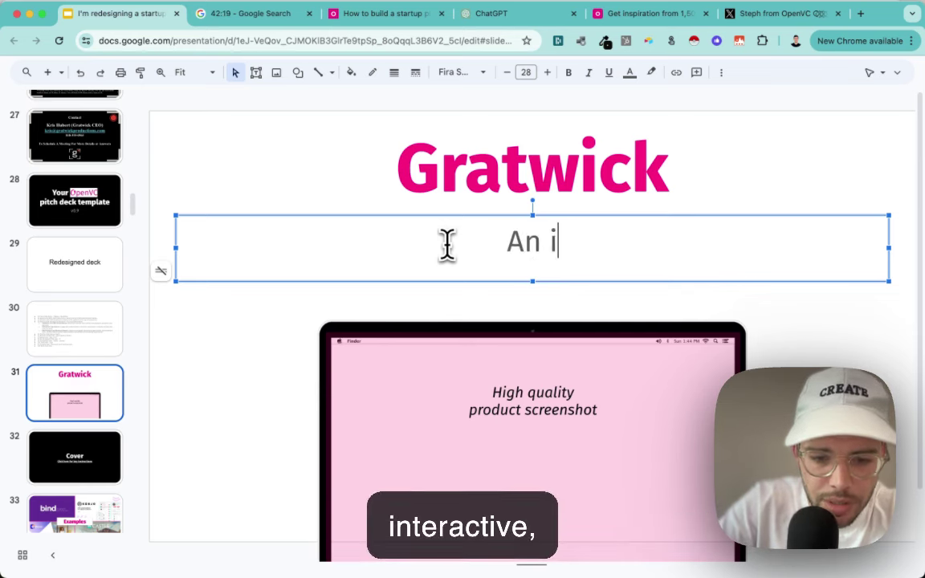
text(nteractive)
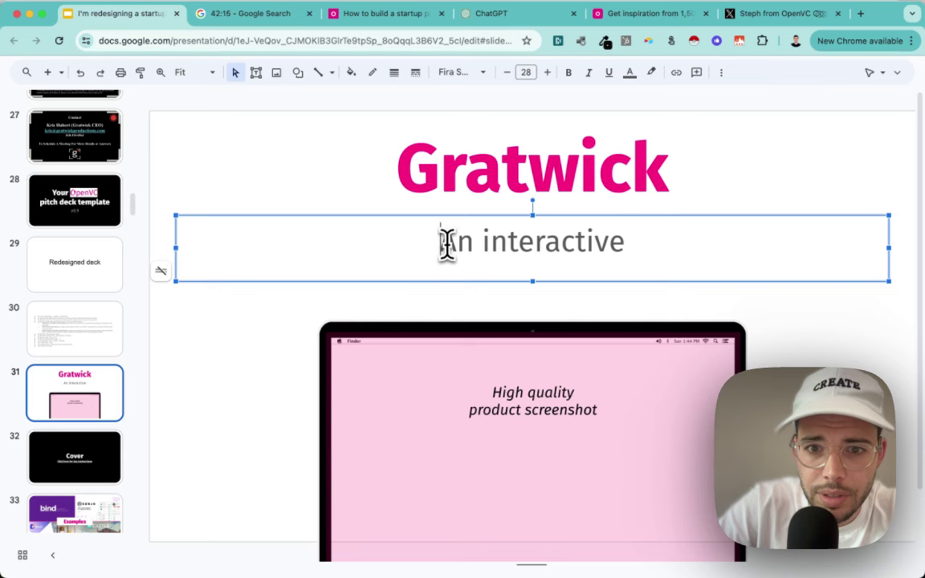
triple_click(446, 243)
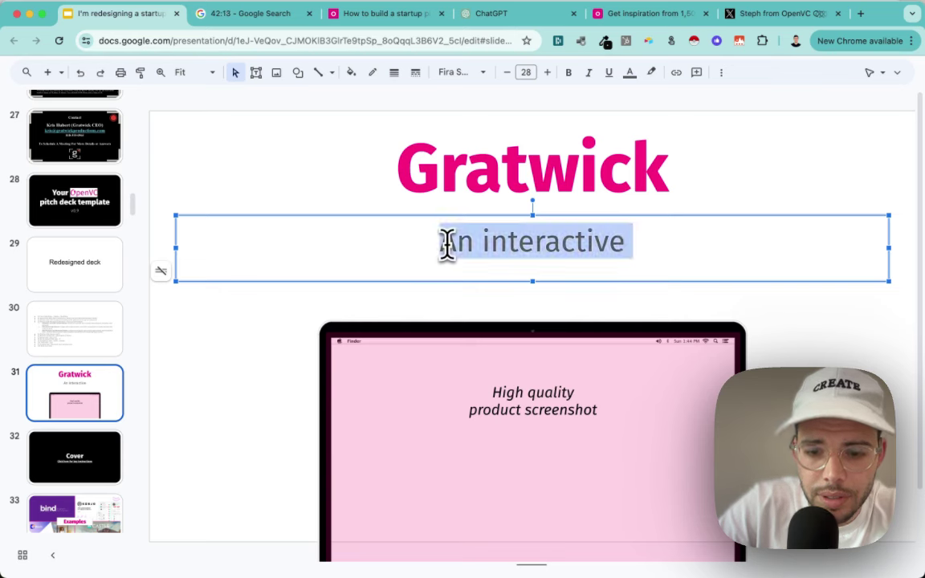
key(Right)
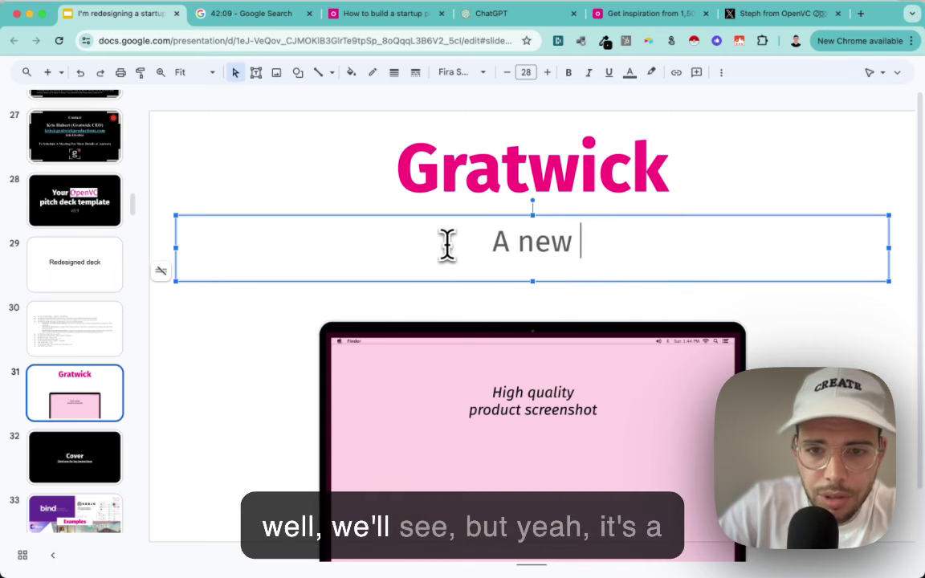
key(super+z)
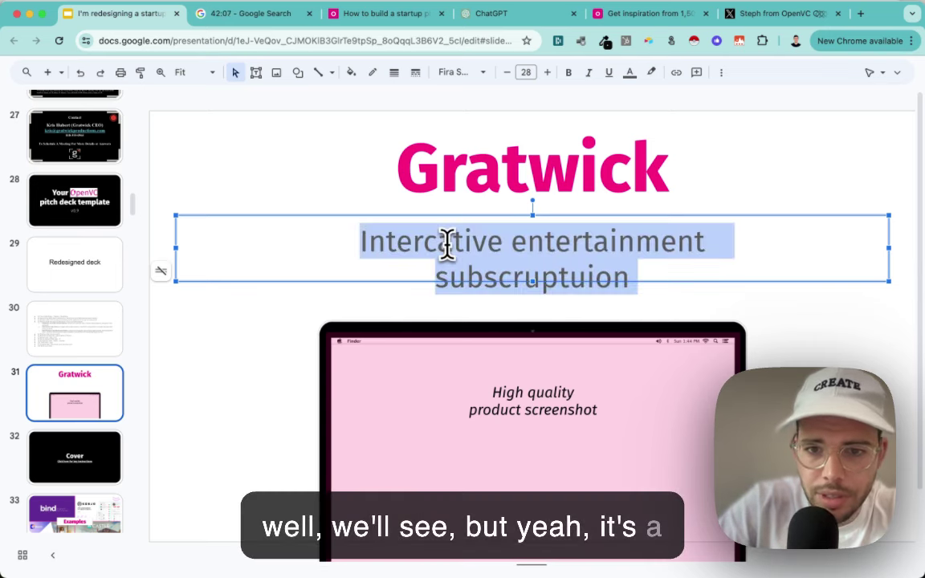
key(Left)
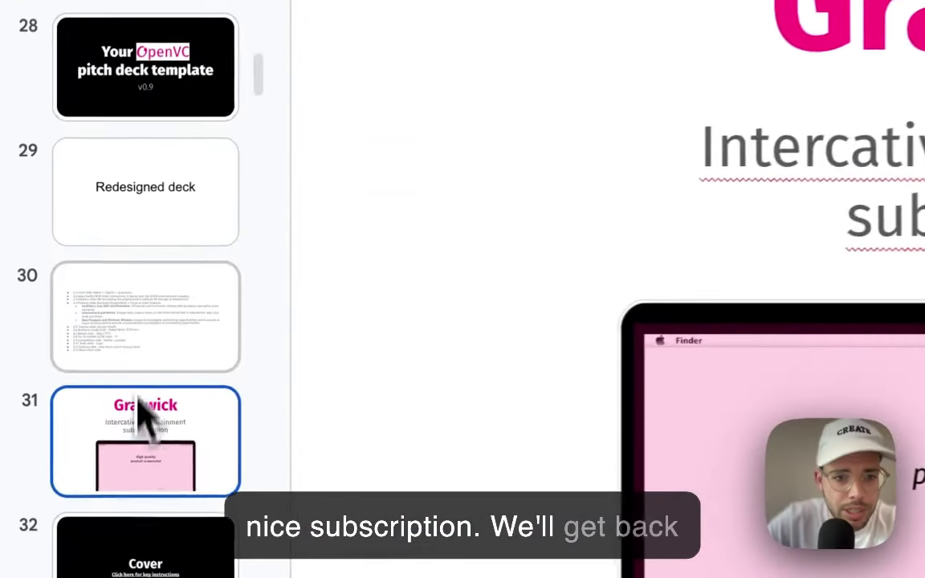
Check the opportunity/Shift item in the outline on slide 30 and return to the Gratwick cover slide
click(74, 329)
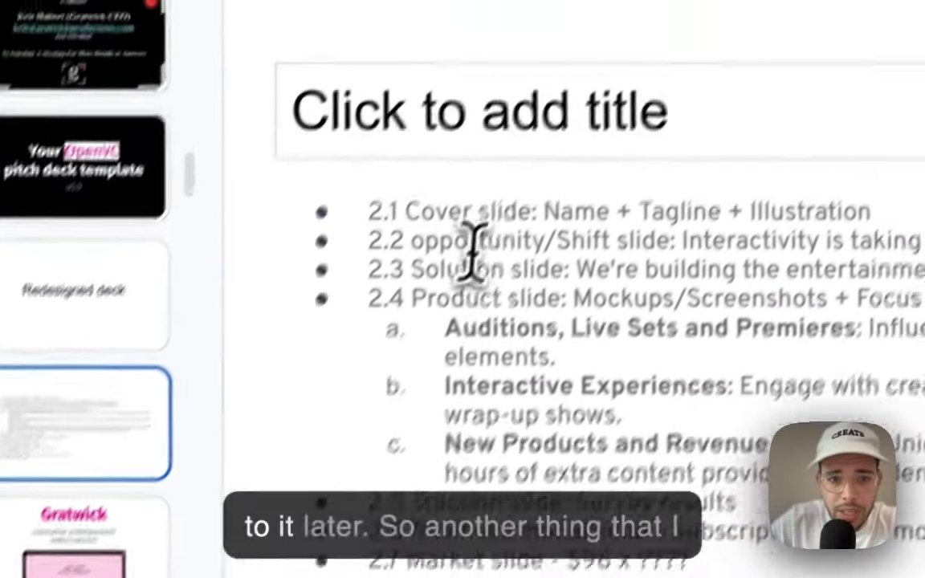
triple_click(472, 240)
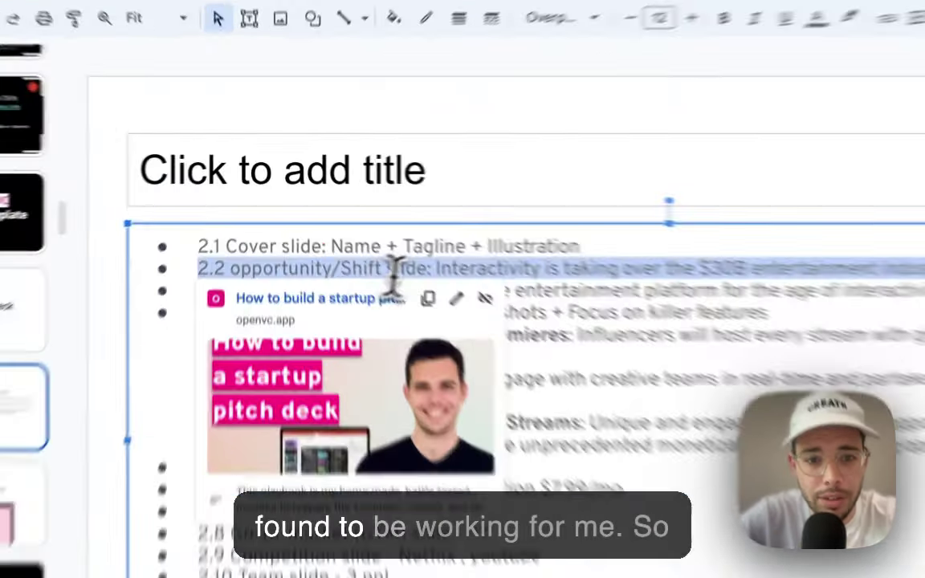
click(353, 236)
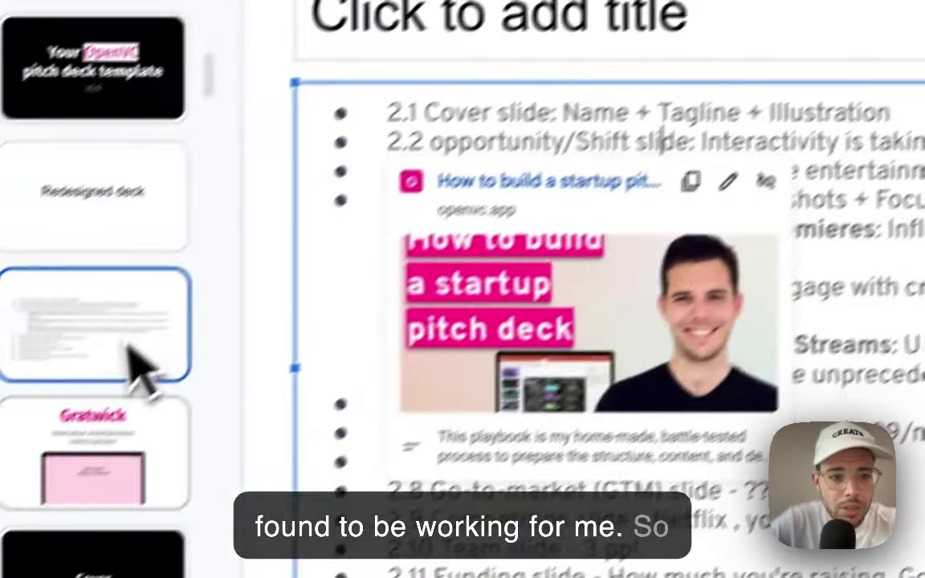
click(121, 438)
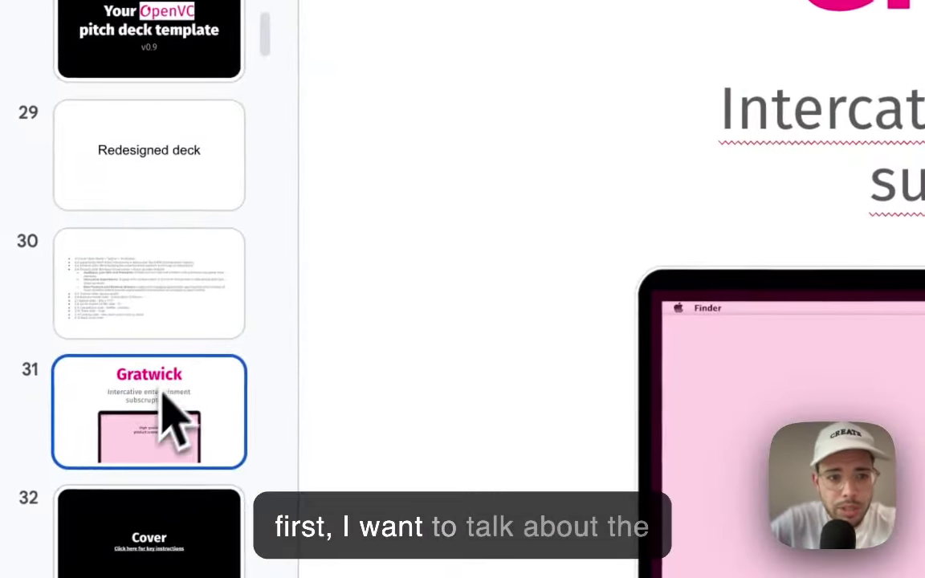
Look through the template's cover and problem slides for a layout that suits the opportunity slide
scroll(179, 402, up, 5)
scroll(170, 367, down, 10)
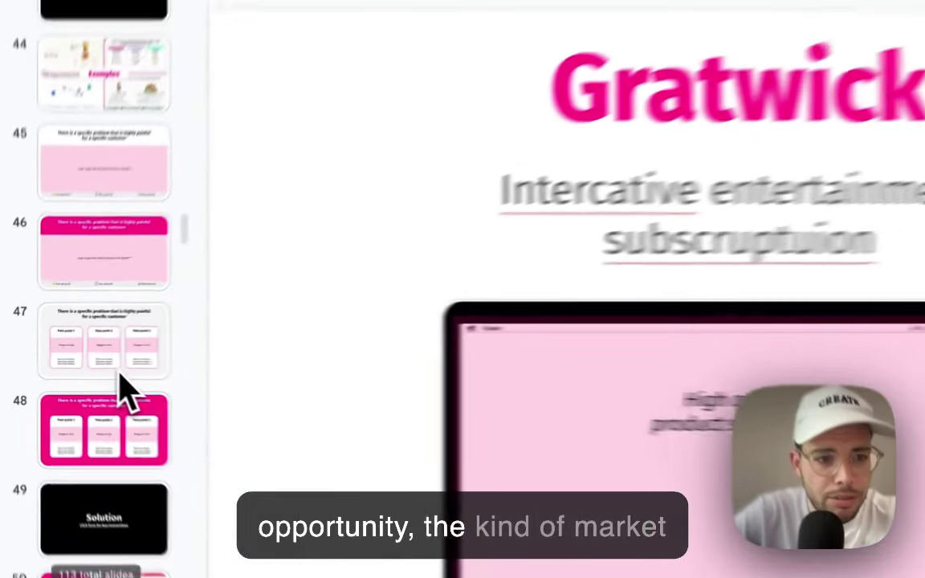
scroll(91, 379, up, 10)
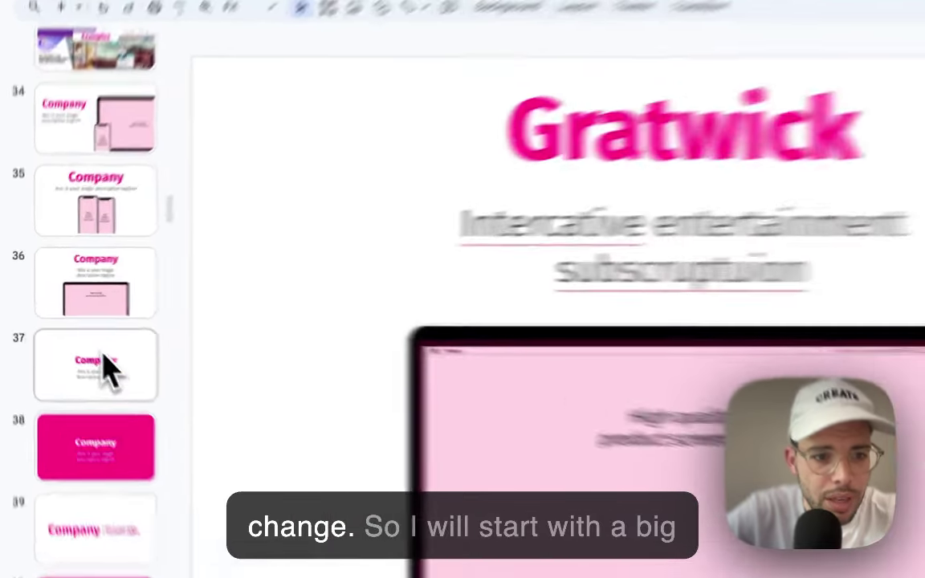
click(108, 368)
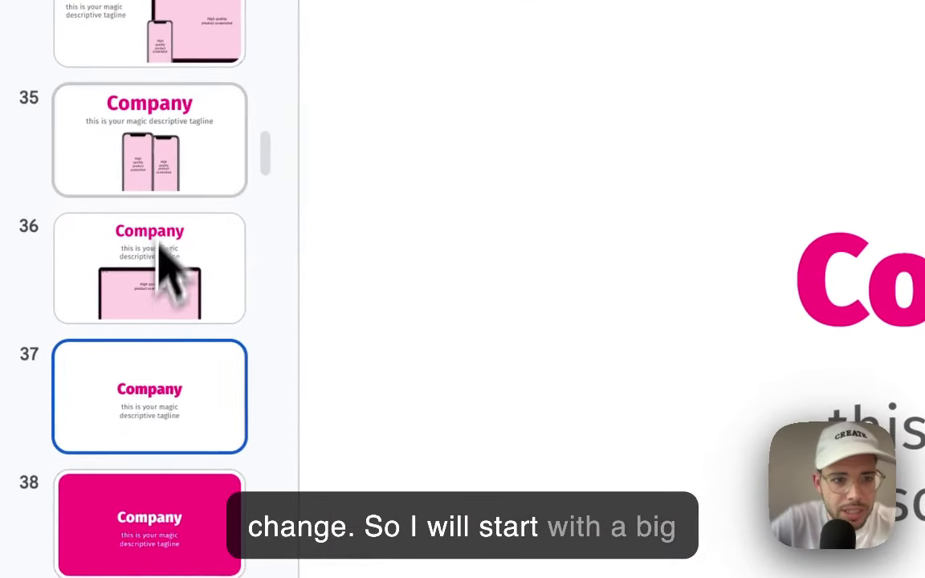
scroll(110, 265, up, 5)
scroll(161, 189, up, 3)
click(156, 291)
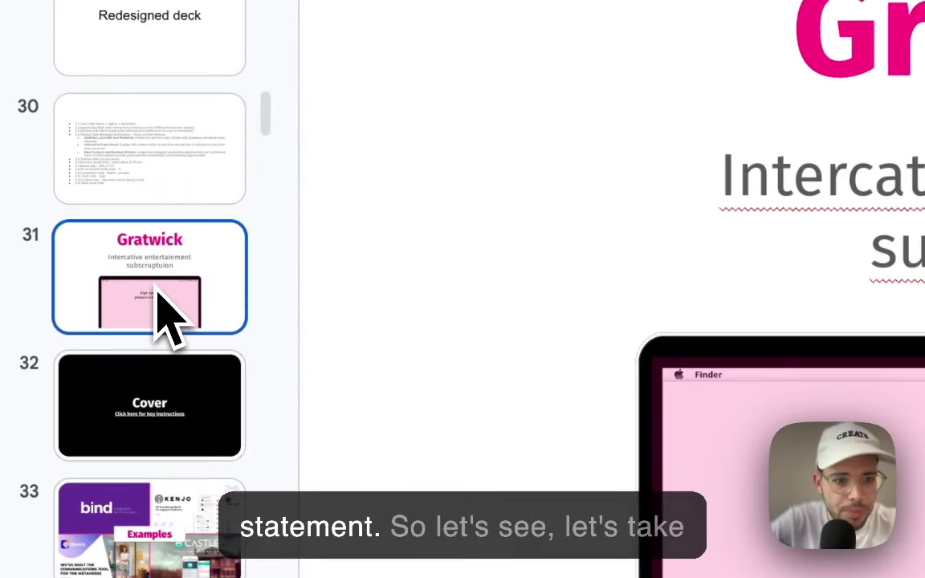
Copy the white-header problem template slide with the large image and paste it after the Gratwick cover slide
scroll(165, 345, down, 10)
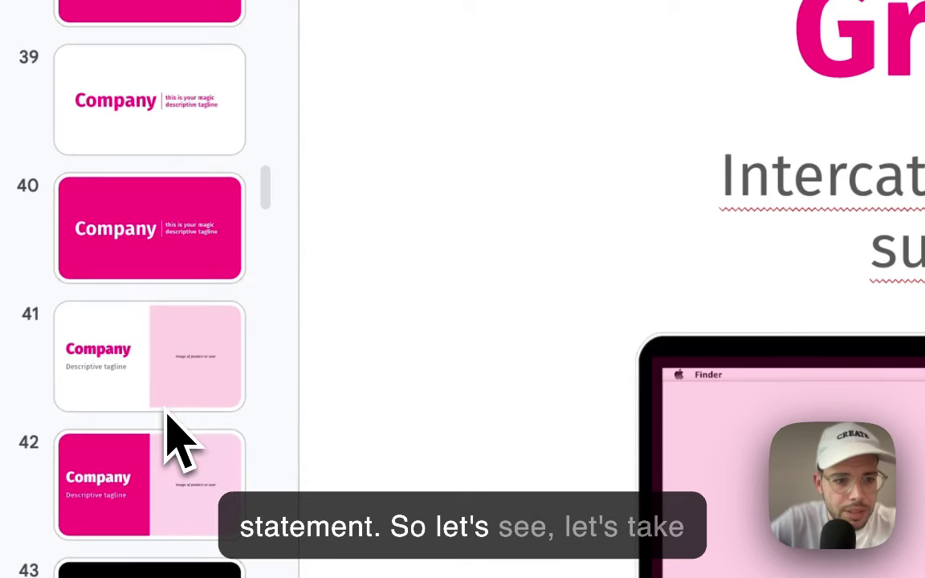
scroll(165, 305, down, 5)
scroll(148, 221, down, 5)
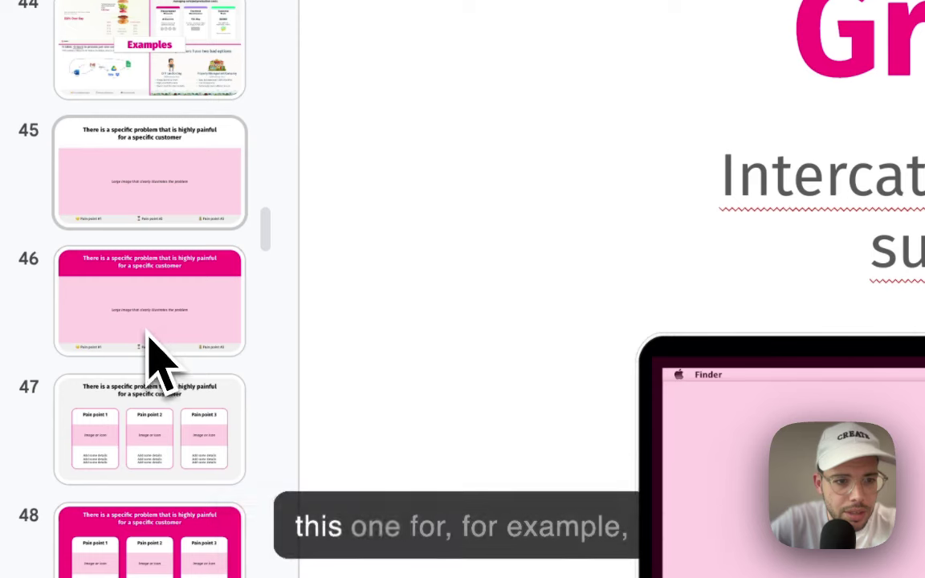
click(145, 215)
scroll(145, 215, up, 15)
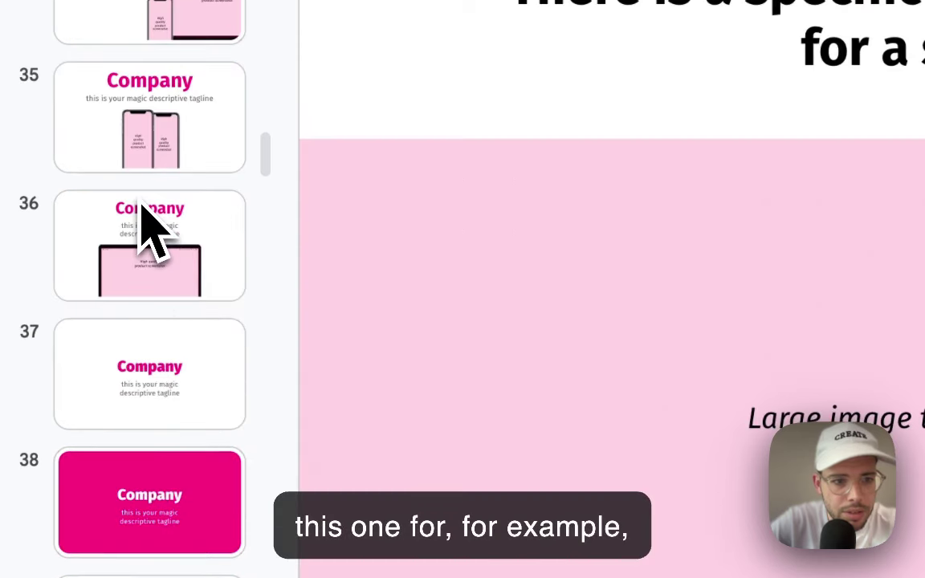
scroll(143, 210, up, 3)
click(136, 148)
key(ctrl+v)
Replace the pasted slide's title with "Interactivity is tyaking over the entertainment industry"
double_click(820, 4)
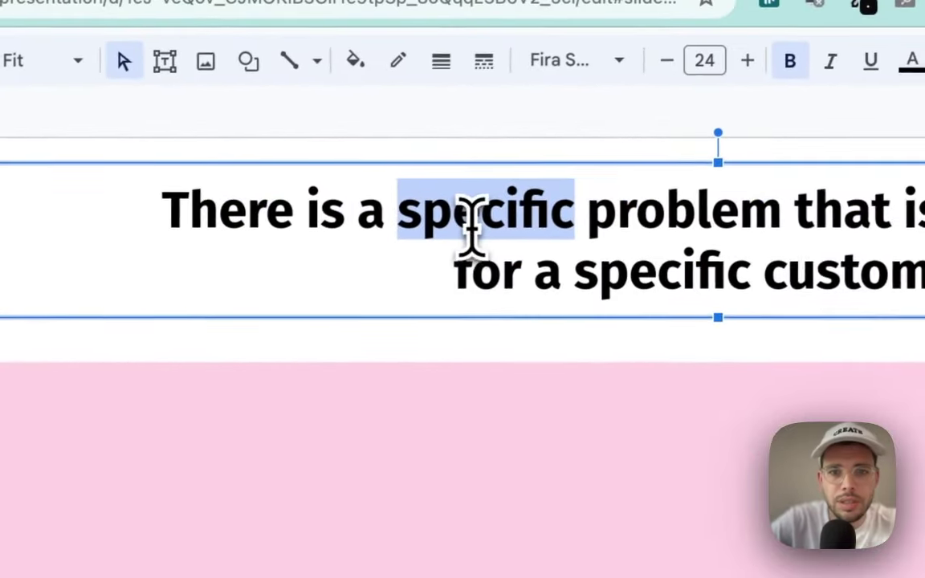
key(ctrl+a)
text(The enter)
key(ctrl+a)
key(BackSpace)
text(Int)
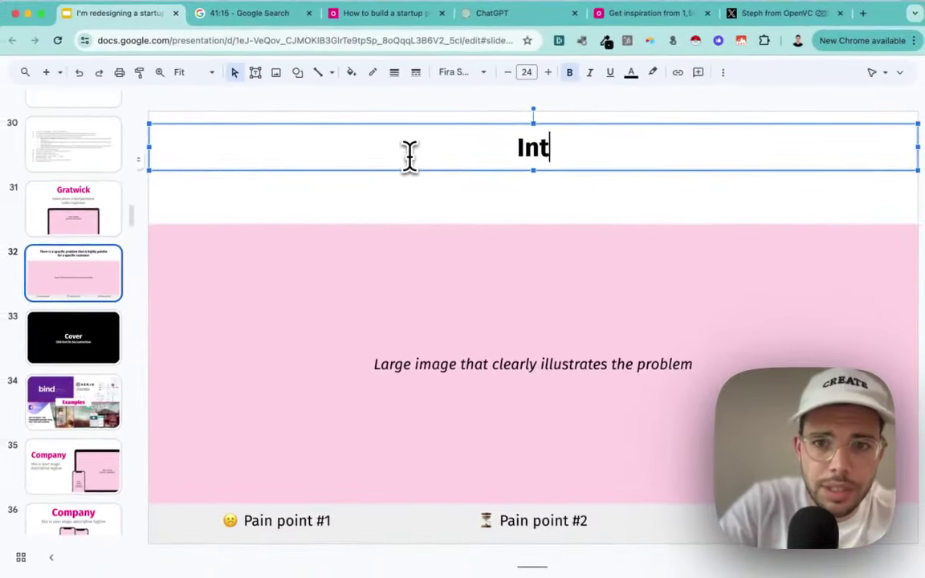
text(eractivity is tyaking over the)
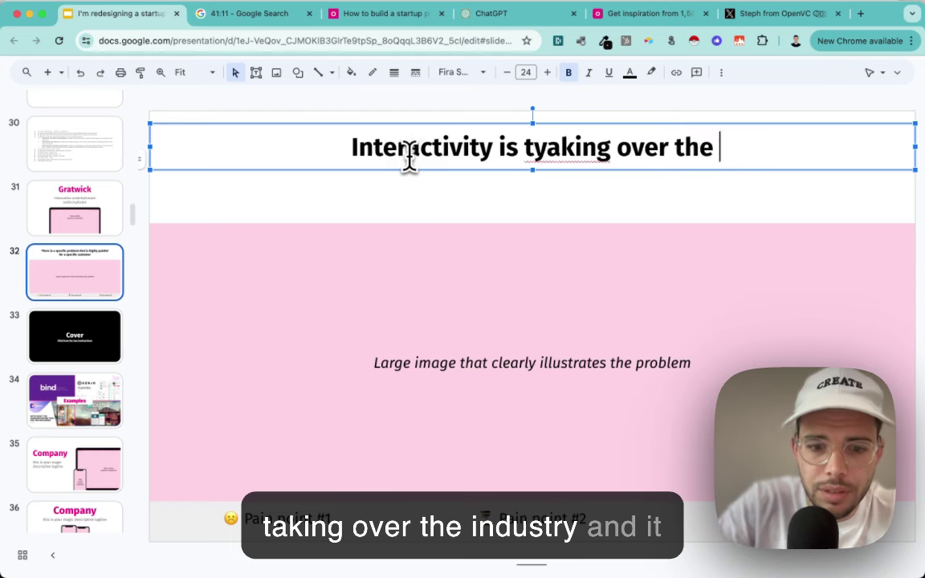
text(entertainment industry)
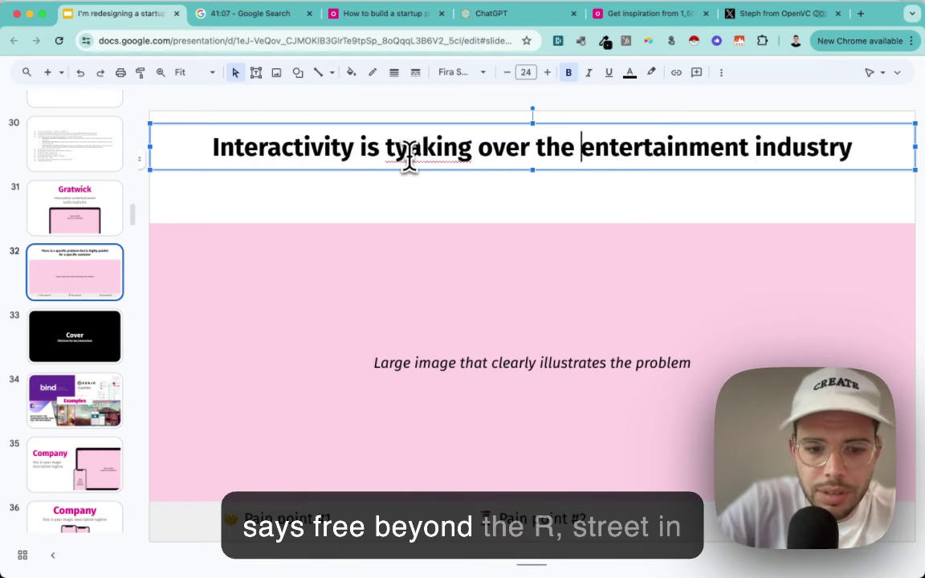
Extend and correct the title to read "Interactivity is taking over the $30b entertainment industry in the US"
text($30b)
key(super+Right)
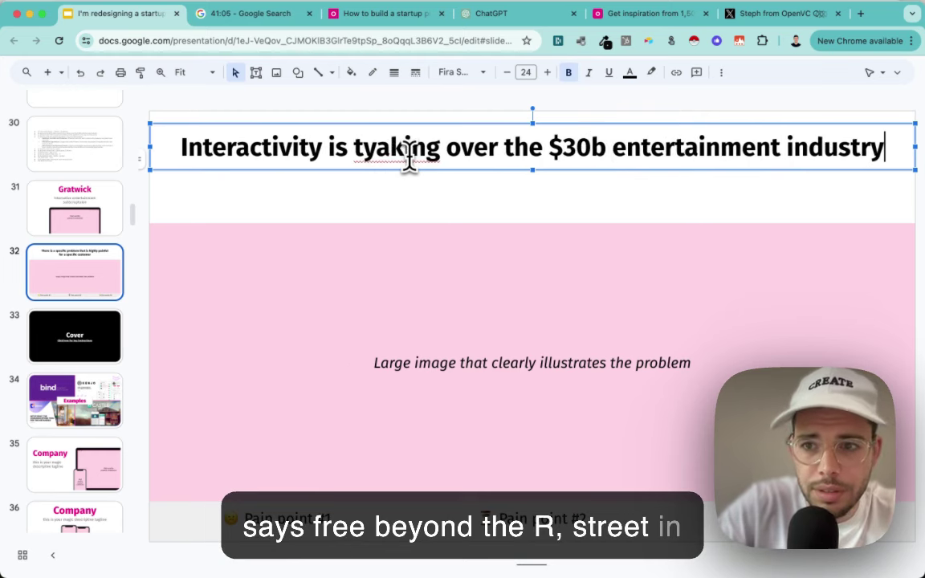
text(in the US)
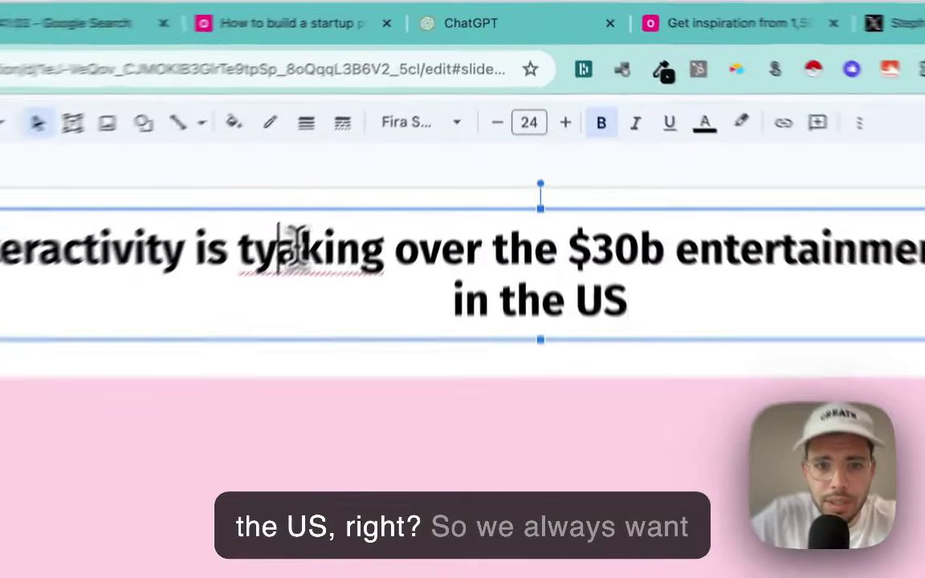
click(373, 147)
key(BackSpace)
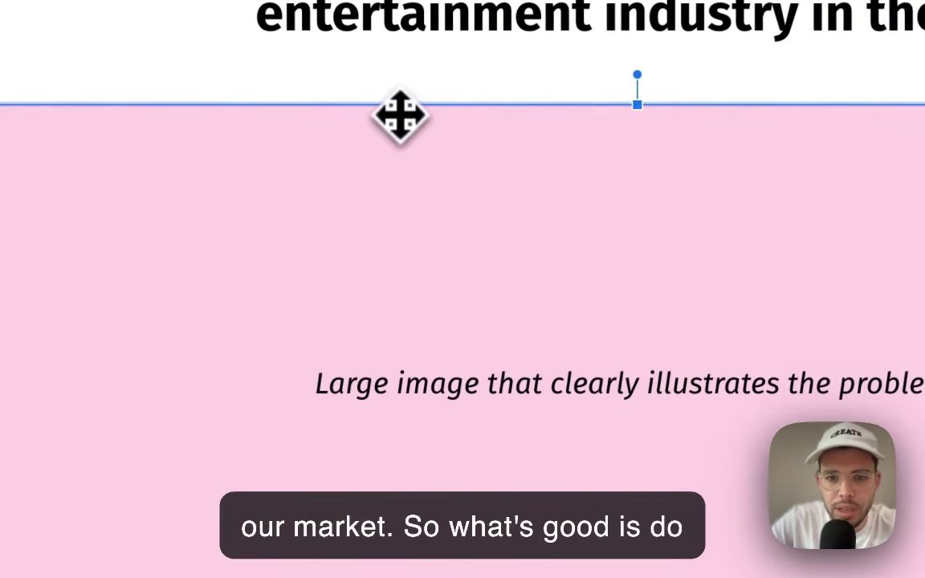
Delete the pink image placeholder and the pain point bar with its labels from the slide
key(Delete)
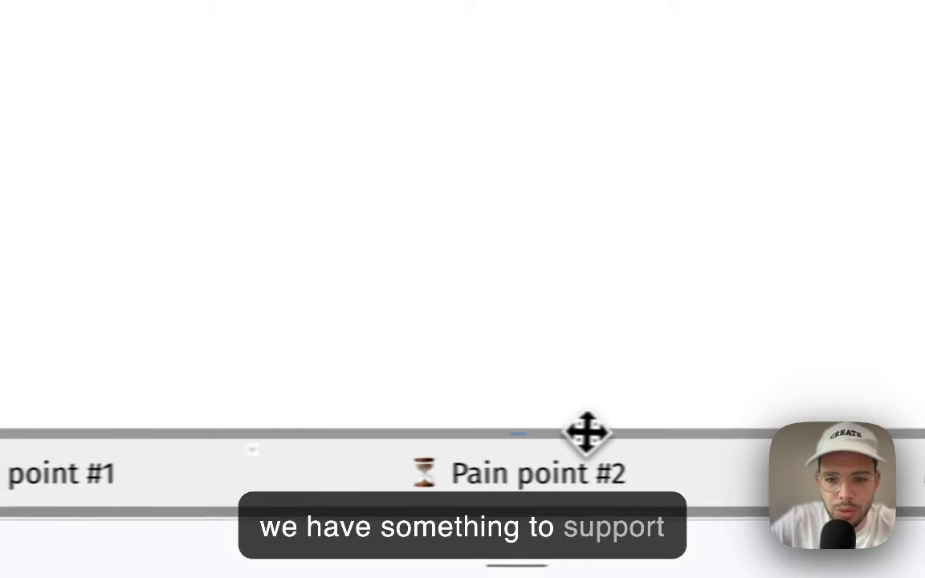
key(Delete)
click(533, 454)
key(Delete)
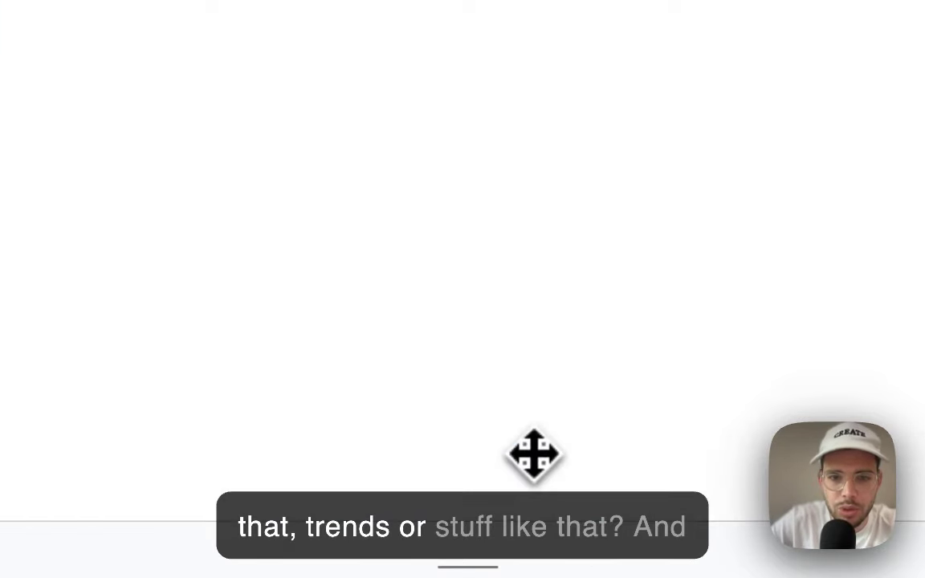
Set the font size of the whole title to 50
click(444, 227)
key(ctrl+a)
click(432, 139)
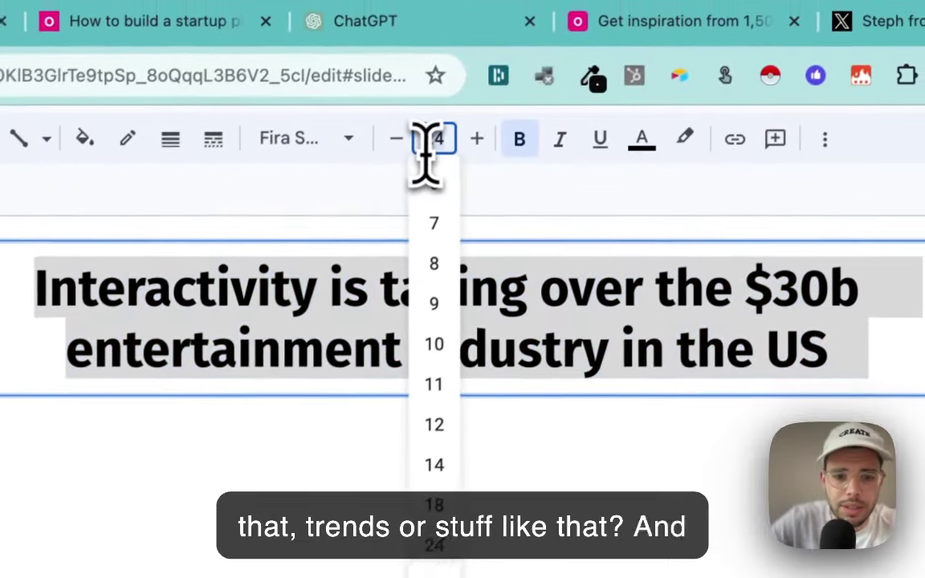
text(50)
key(Return)
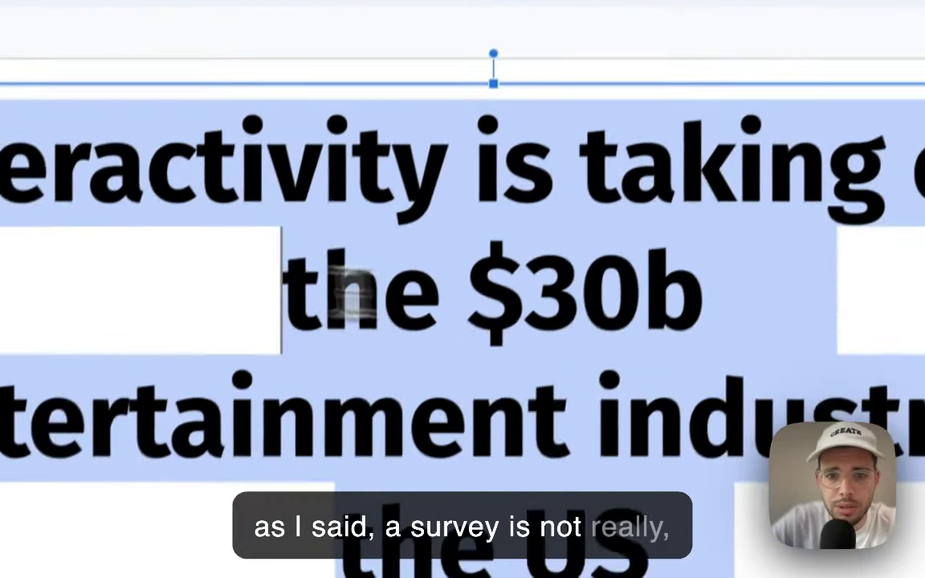
Remove the line break before "entertainment" so the title flows onto three lines
click(132, 418)
key(Home)
key(BackSpace)
key(Left)
key(Left)
key(Left)
key(Left)
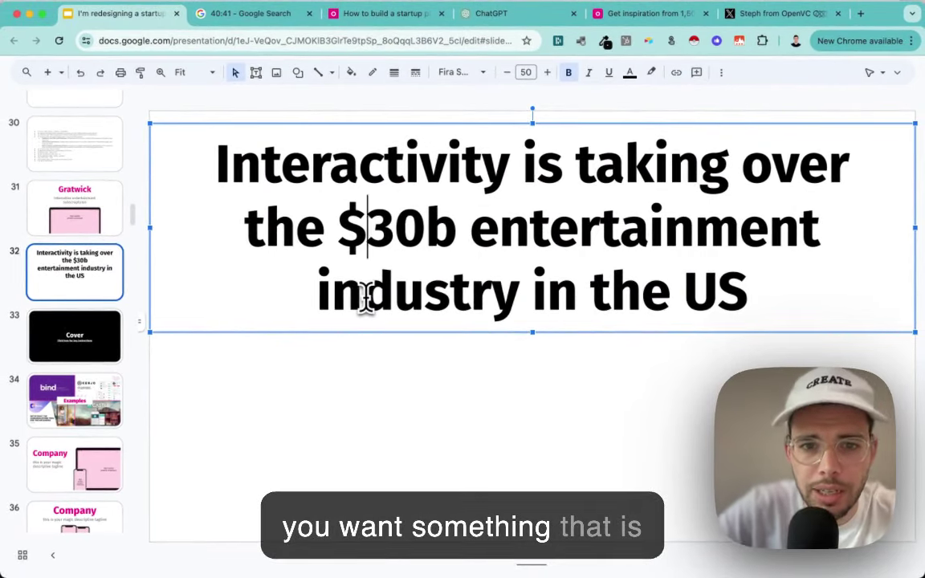
Give the title line "the $30b entertainment" a magenta highlight and white text
key(Home)
key(shift+End)
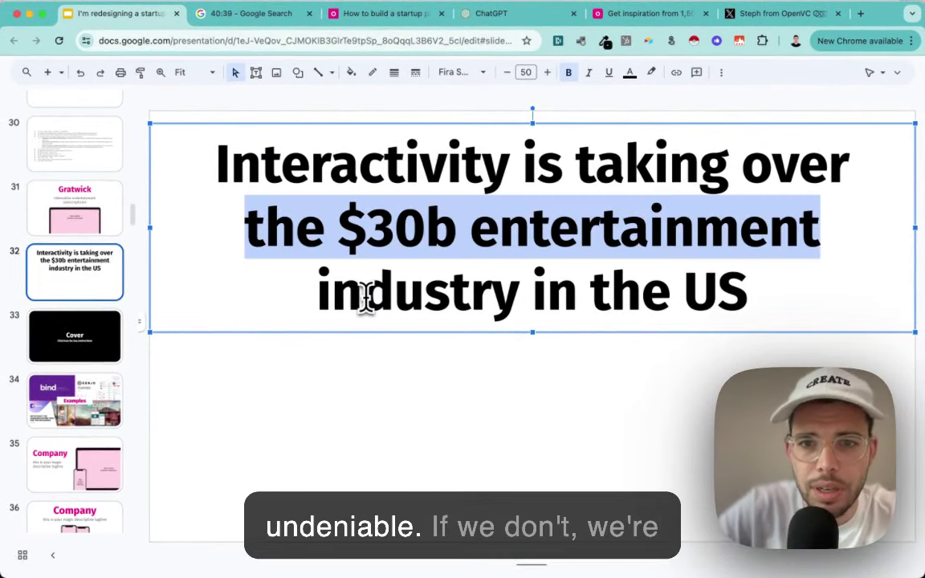
click(651, 72)
click(695, 180)
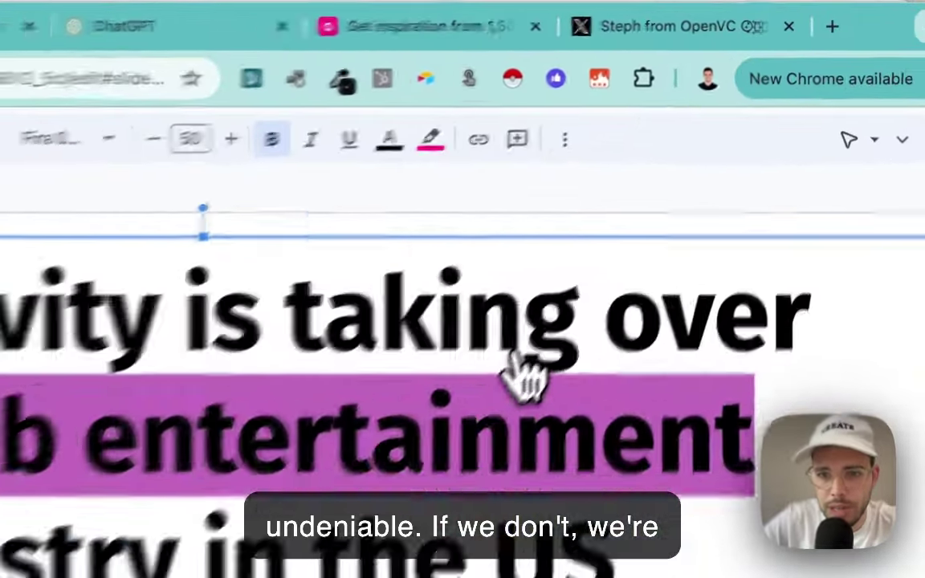
click(624, 81)
click(746, 251)
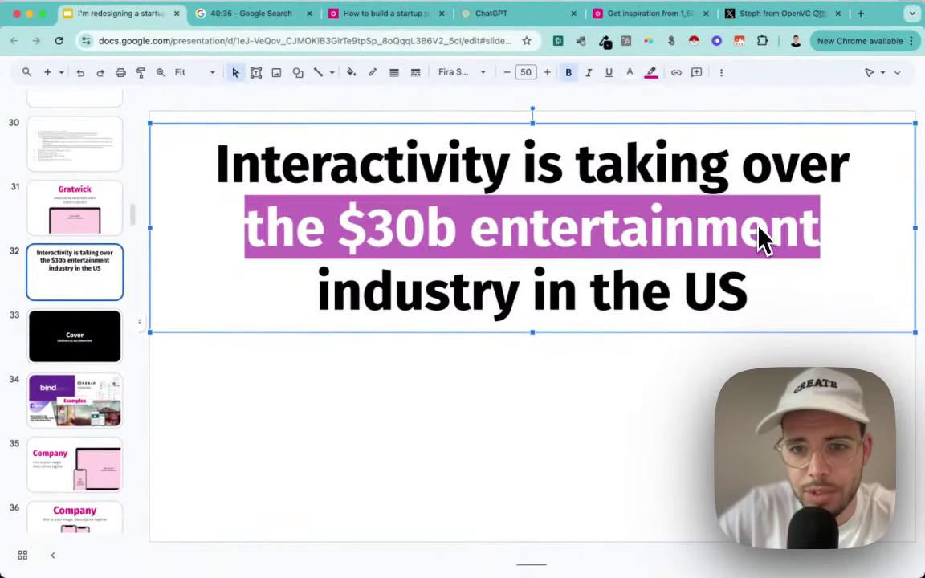
Move the title down to the vertical middle of the slide and increase the line spacing of its text
drag(685, 331, 680, 429)
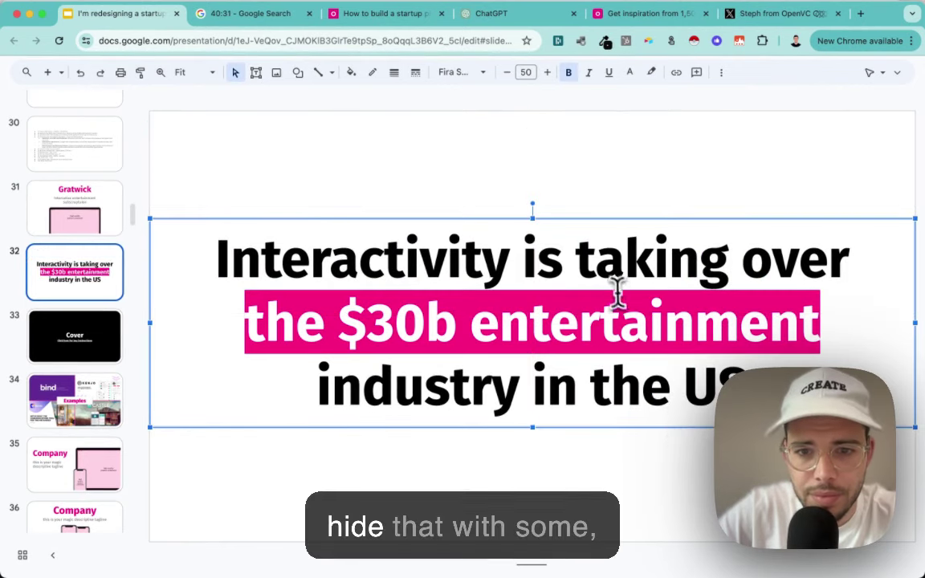
key(super+a)
click(721, 73)
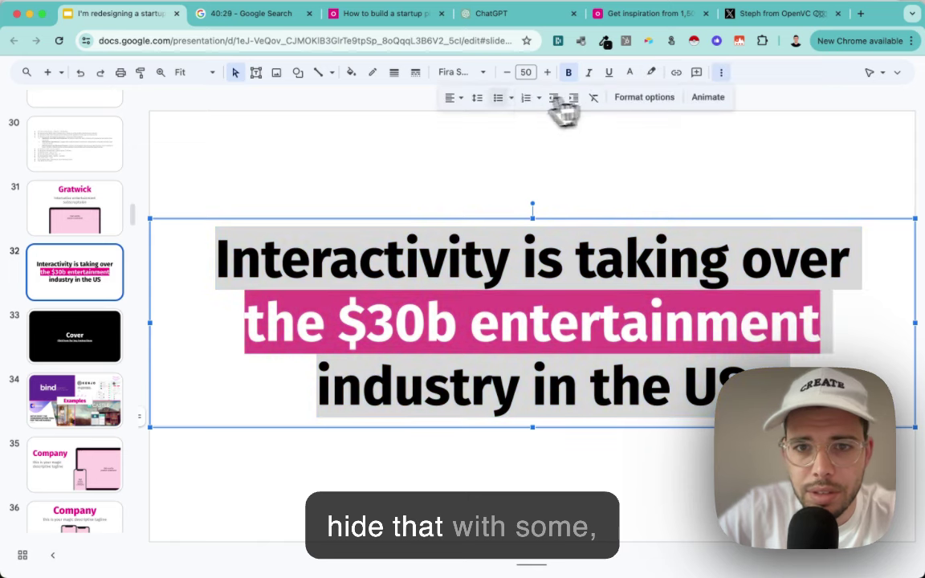
click(478, 98)
click(499, 145)
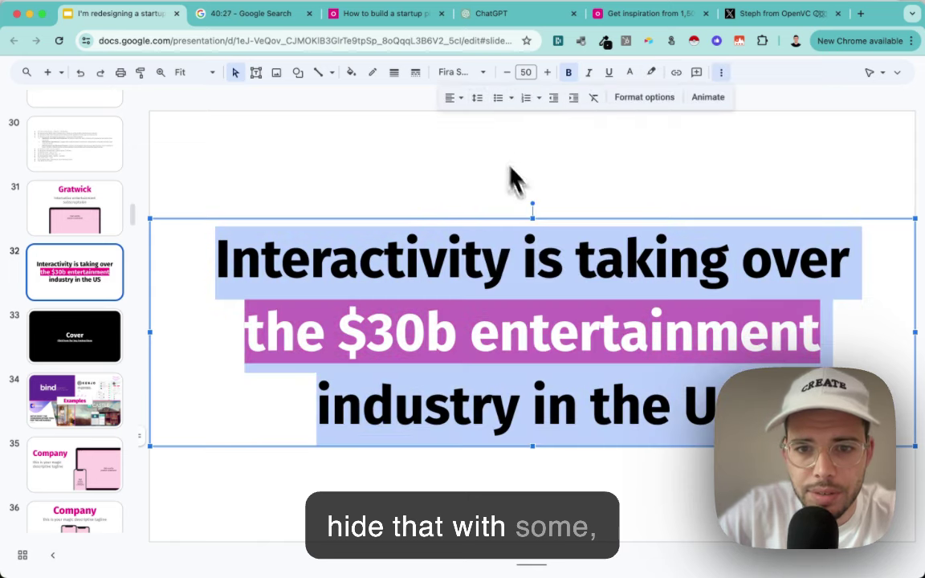
Move the title text box up to the top edge of the slide, leaving the lower part free
drag(558, 218, 561, 210)
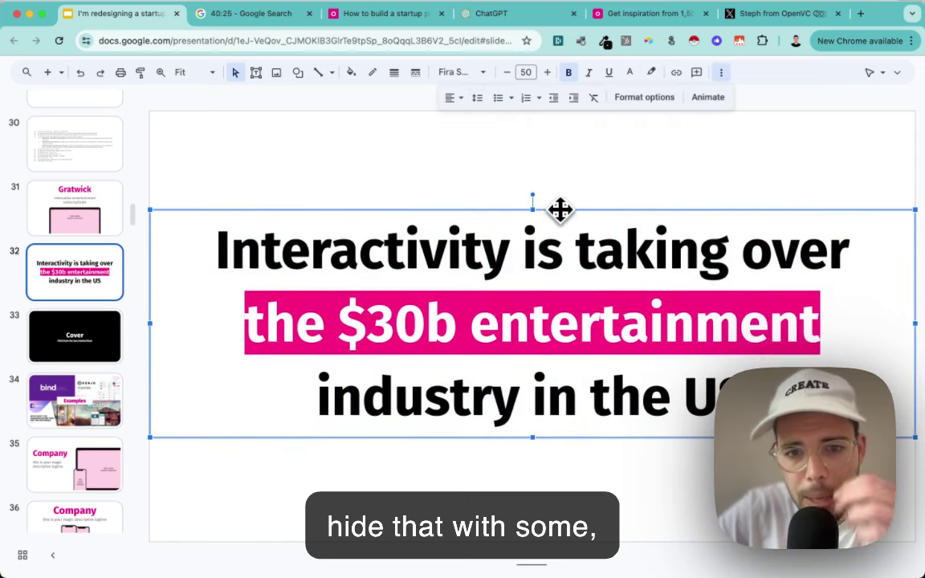
triple_click(511, 330)
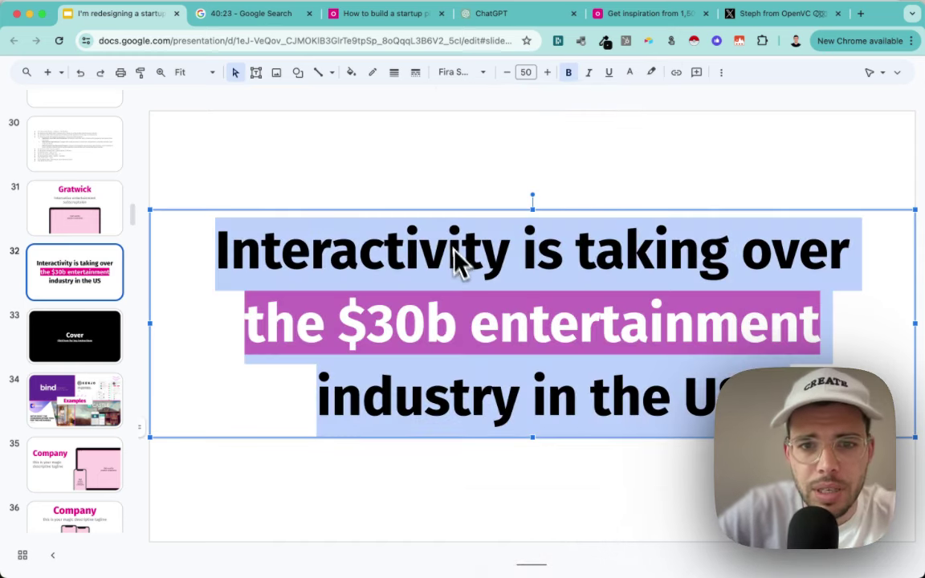
drag(444, 210, 443, 113)
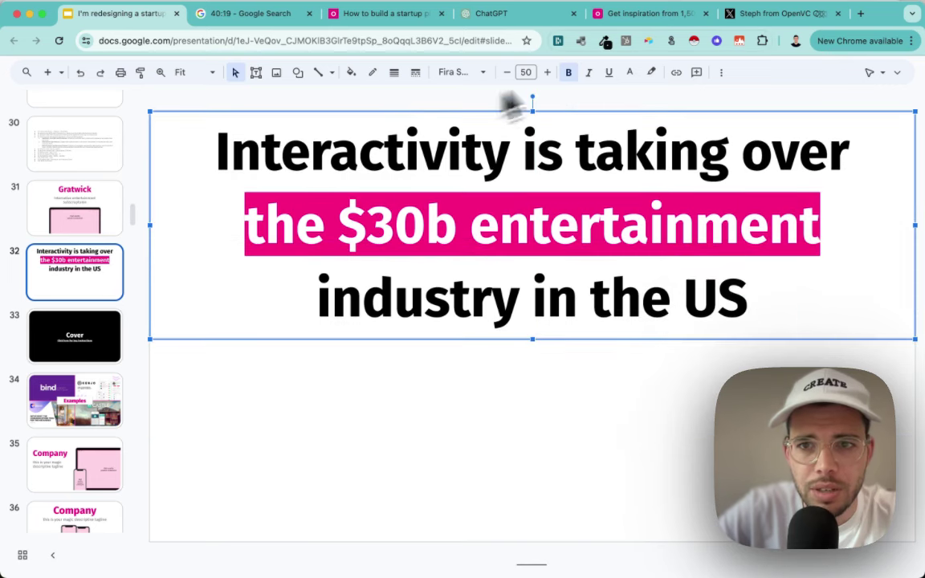
click(458, 386)
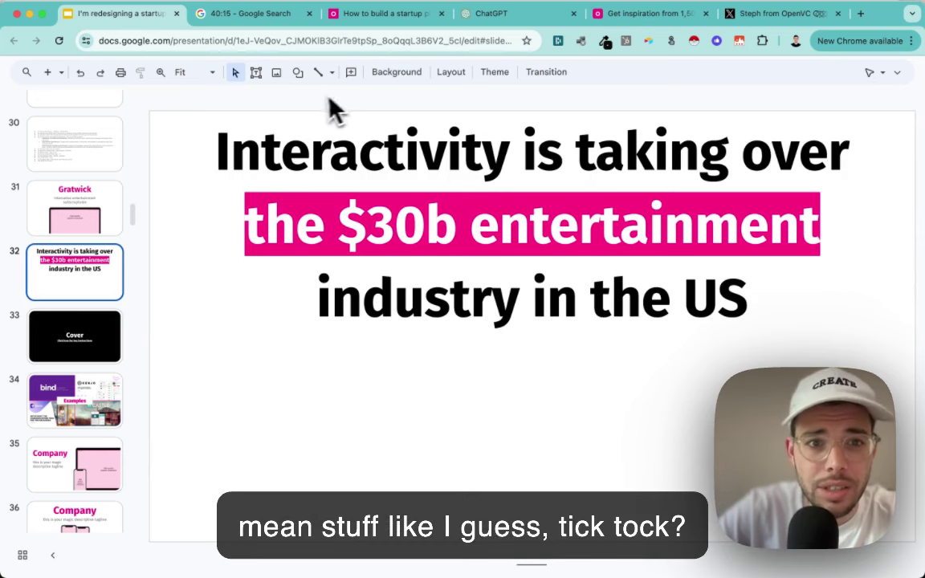
Add a text box reading "Tik tok" in the empty area below the title
click(256, 72)
click(263, 417)
text(Tik)
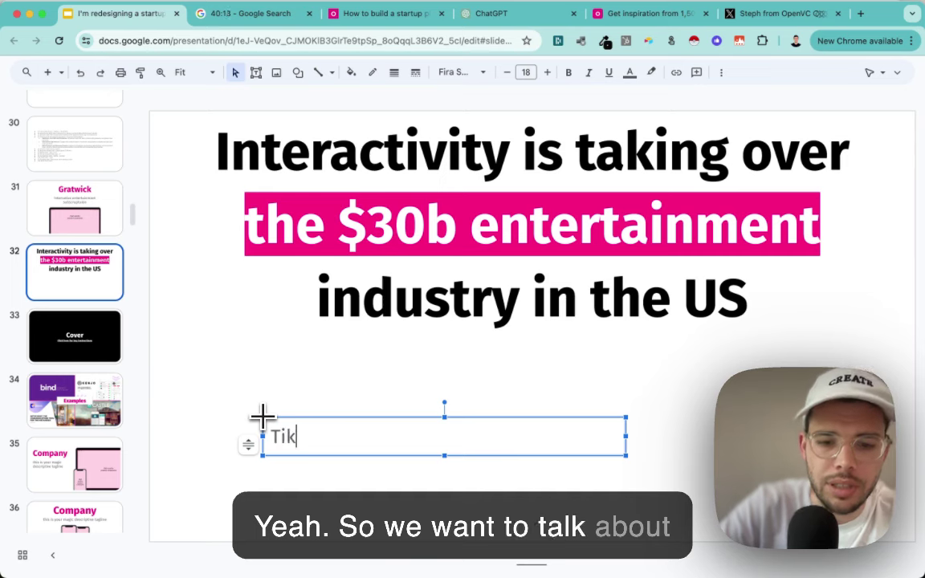
text( tok)
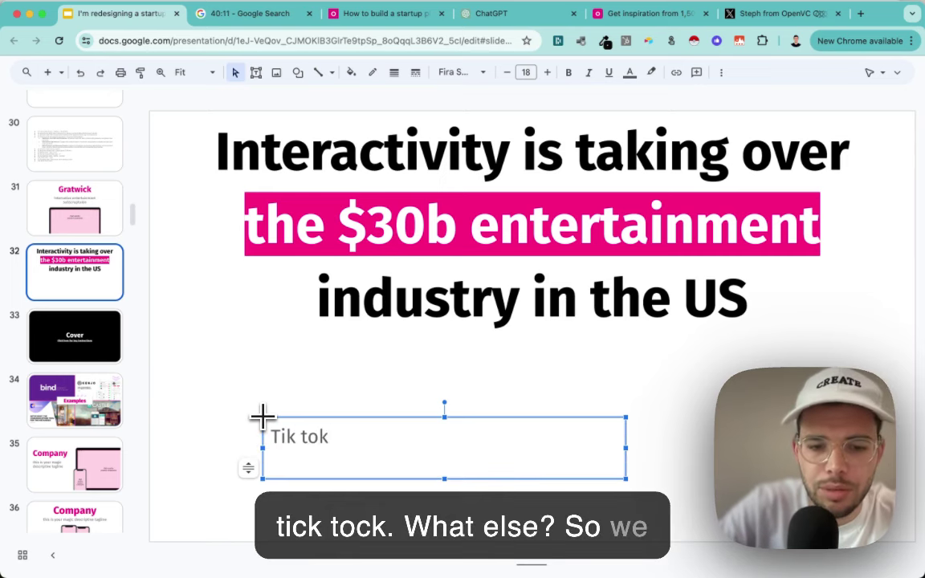
key(Return)
text(@)
key(BackSpace)
text(32)
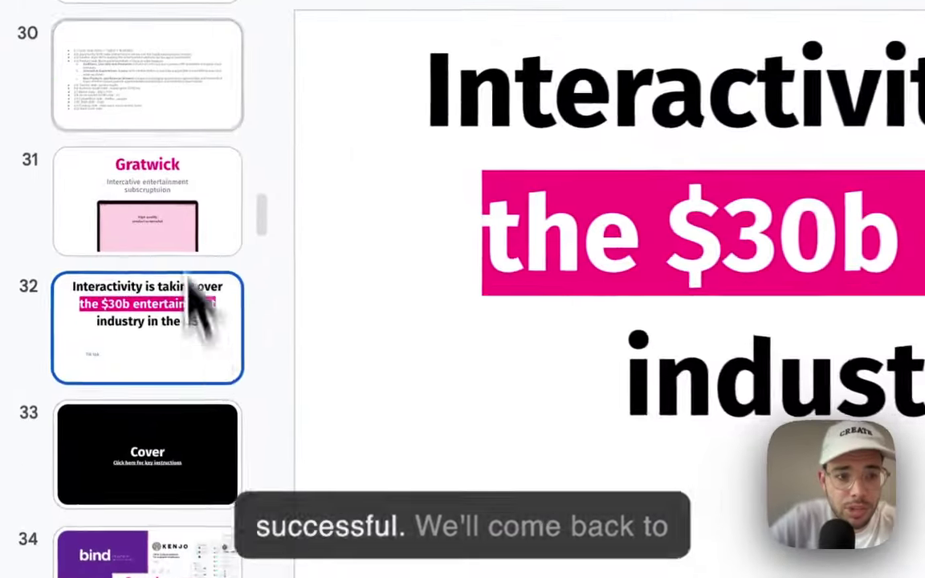
Select the solution sentence in bullet 2.3 of the outline slide and add a blank slide after the opportunity slide
click(84, 153)
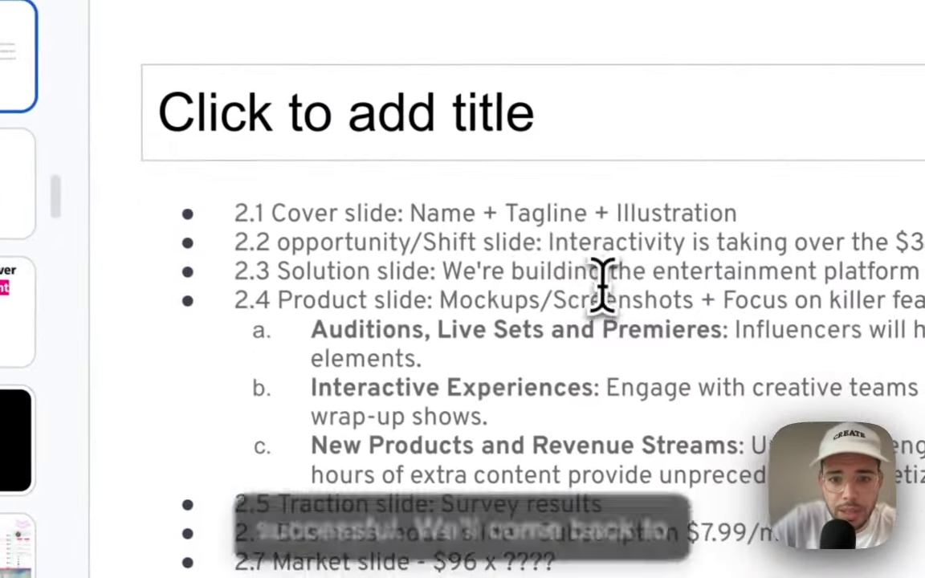
triple_click(651, 305)
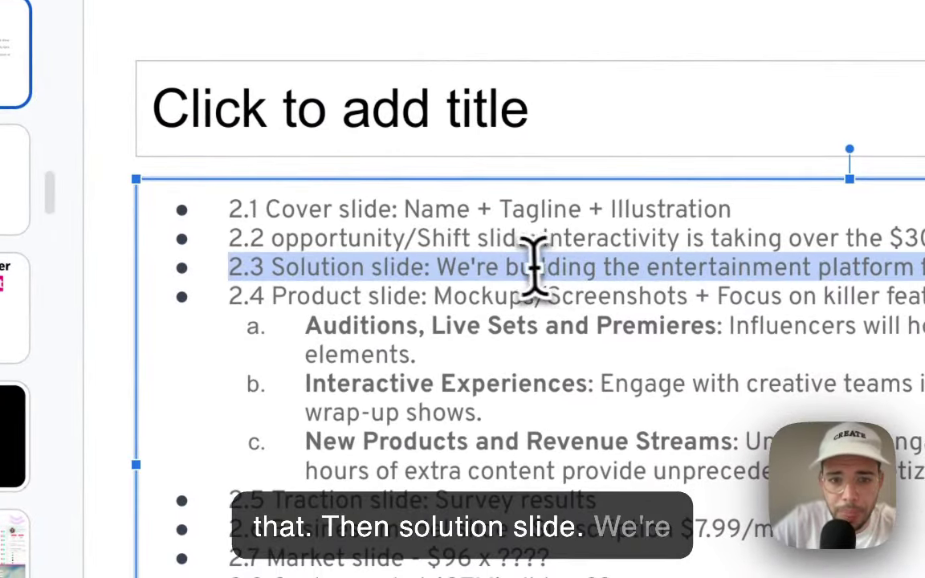
click(470, 262)
key(shift+End)
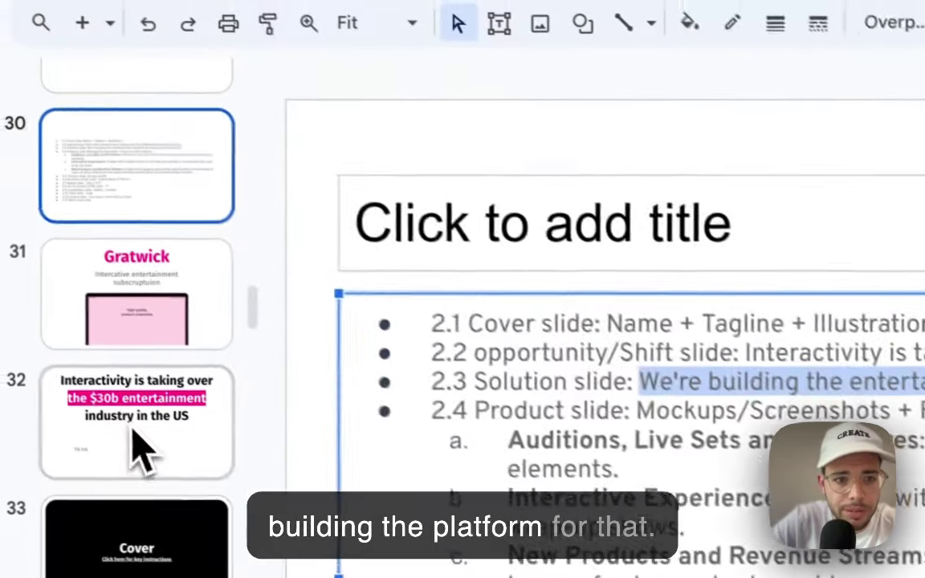
click(16, 322)
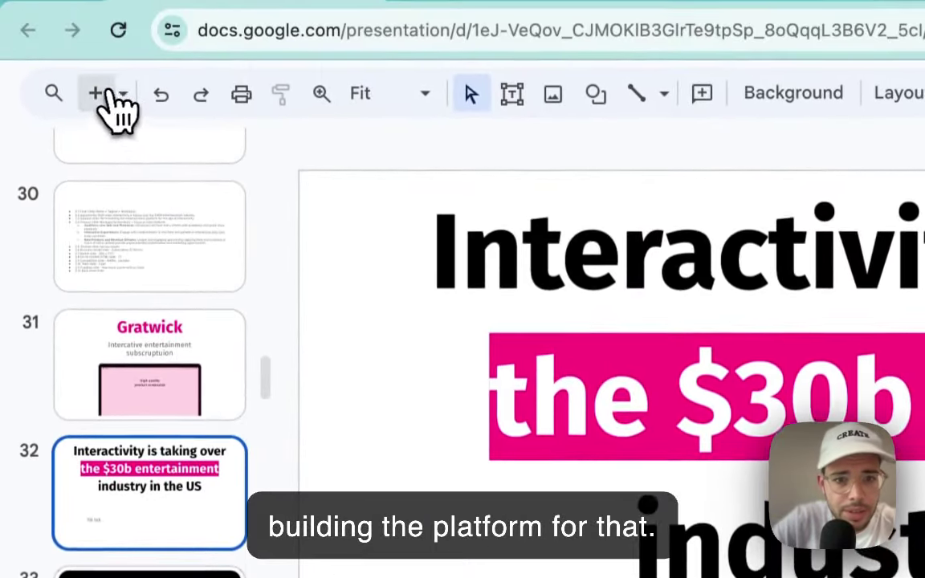
click(94, 29)
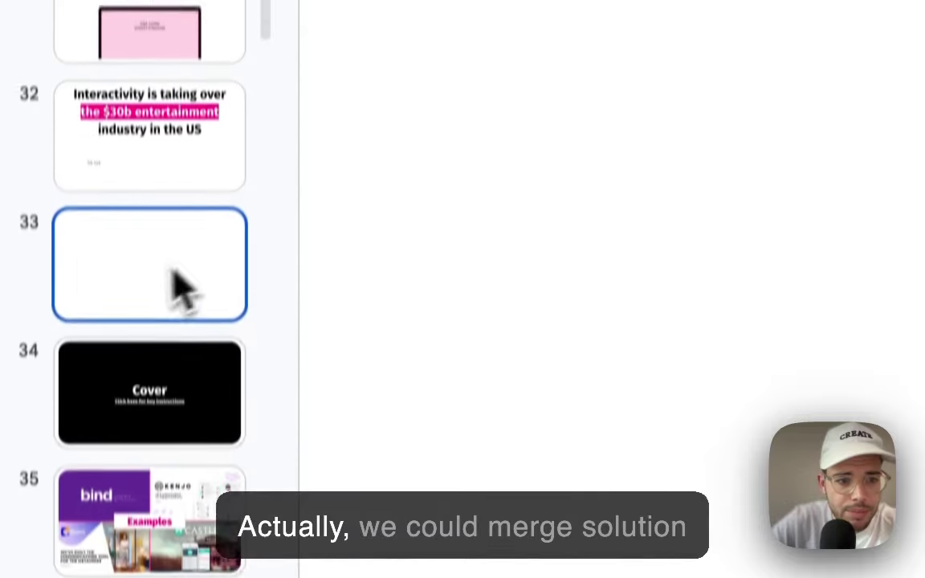
Copy the product template slide with the laptop, phone and "Killer feature" callouts and place it after the opportunity slide
scroll(149, 258, down, 20)
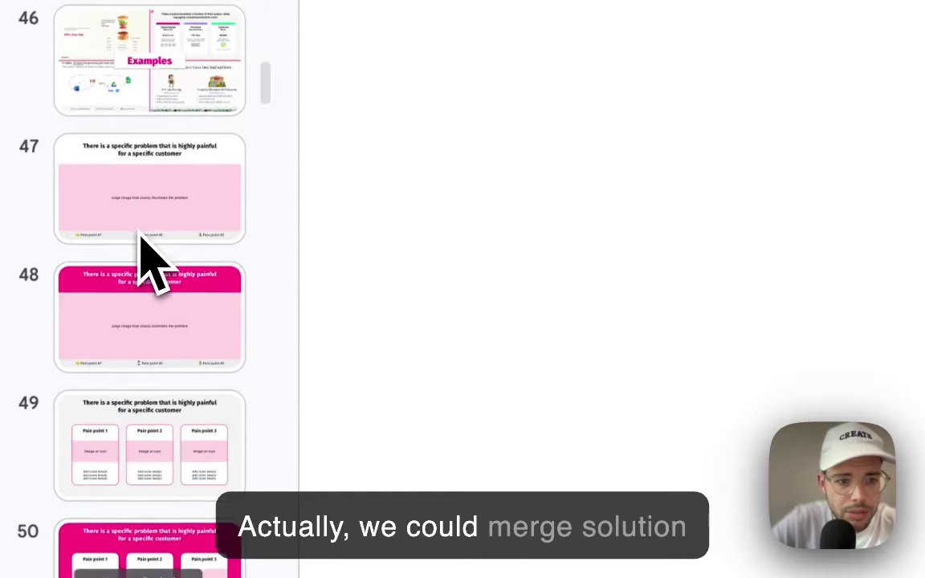
scroll(148, 259, down, 5)
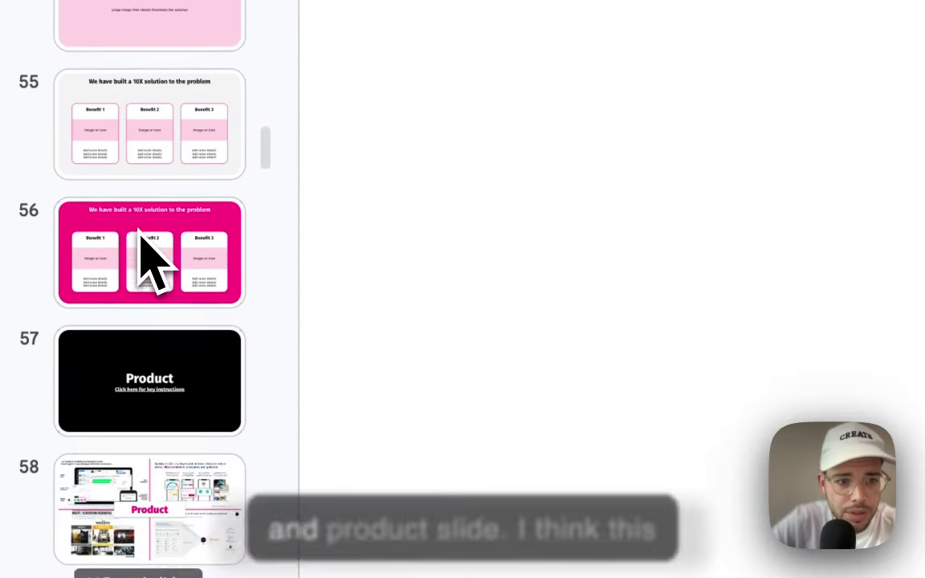
scroll(148, 257, down, 2)
click(144, 252)
scroll(148, 255, down, 3)
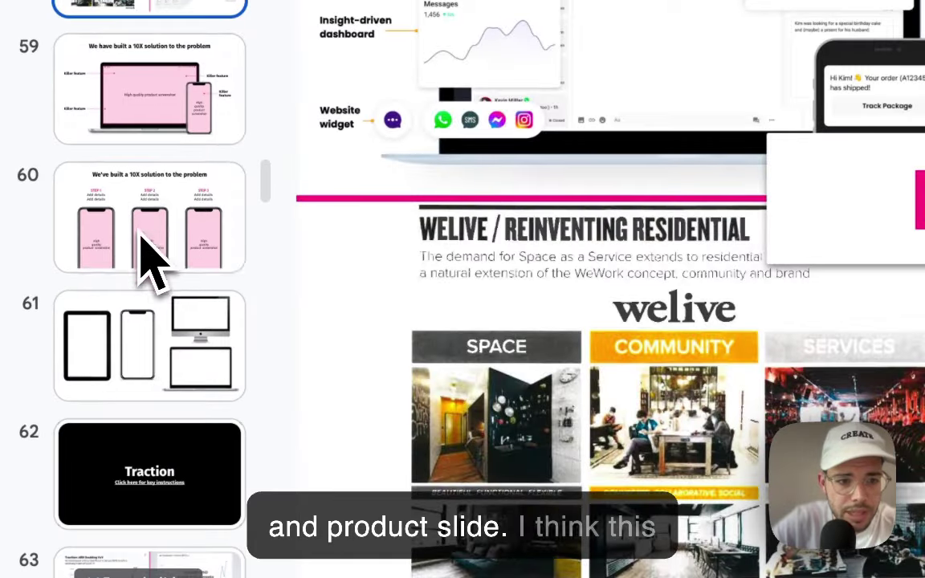
click(98, 128)
scroll(97, 128, up, 20)
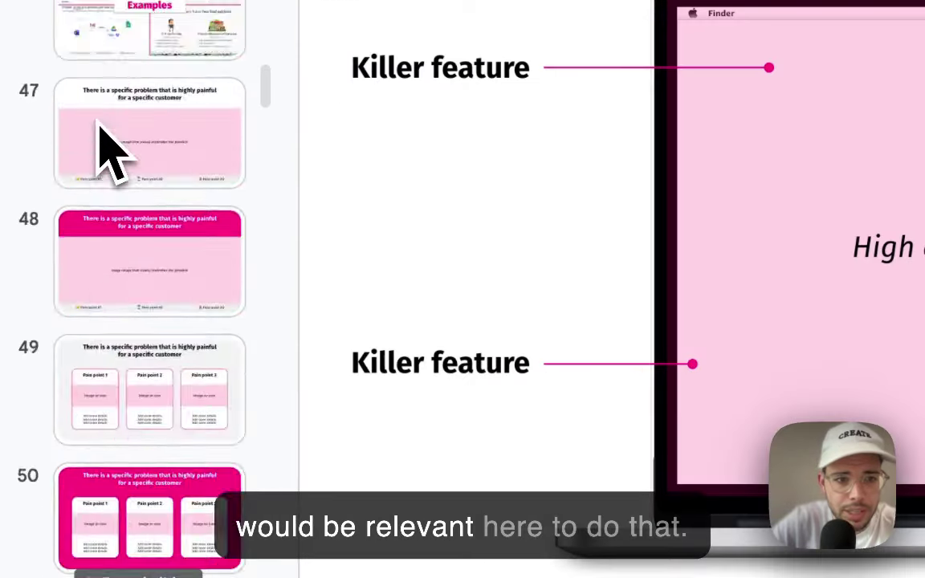
scroll(98, 125, down, 4)
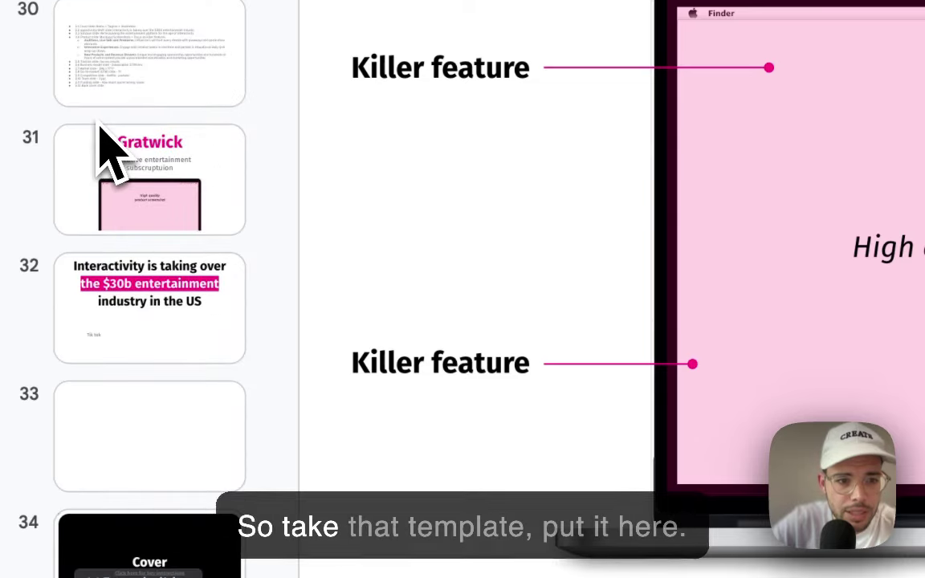
click(108, 305)
key(Down)
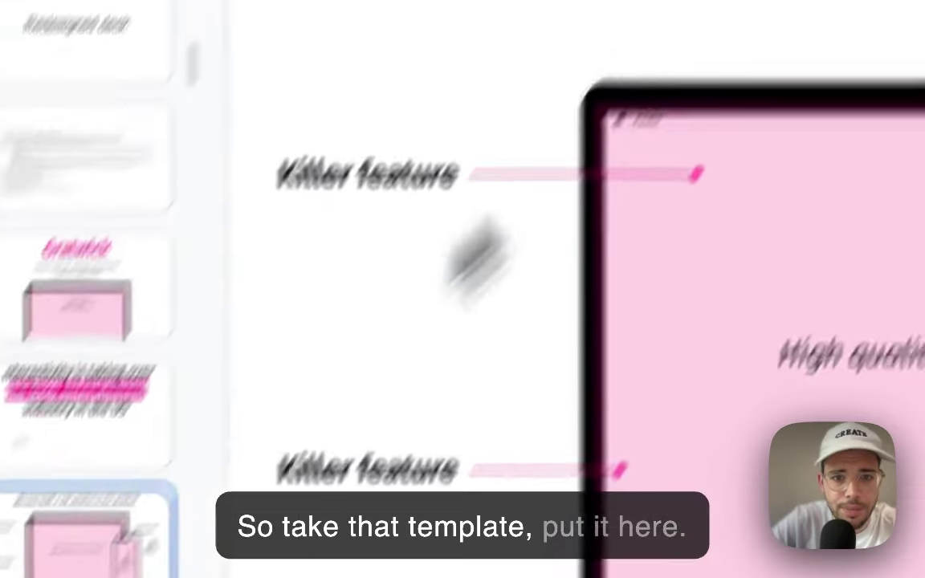
Replace the title of the copied product slide with "We're building the"
key(ctrl+Left)
key(shift+End)
key(BackSpace)
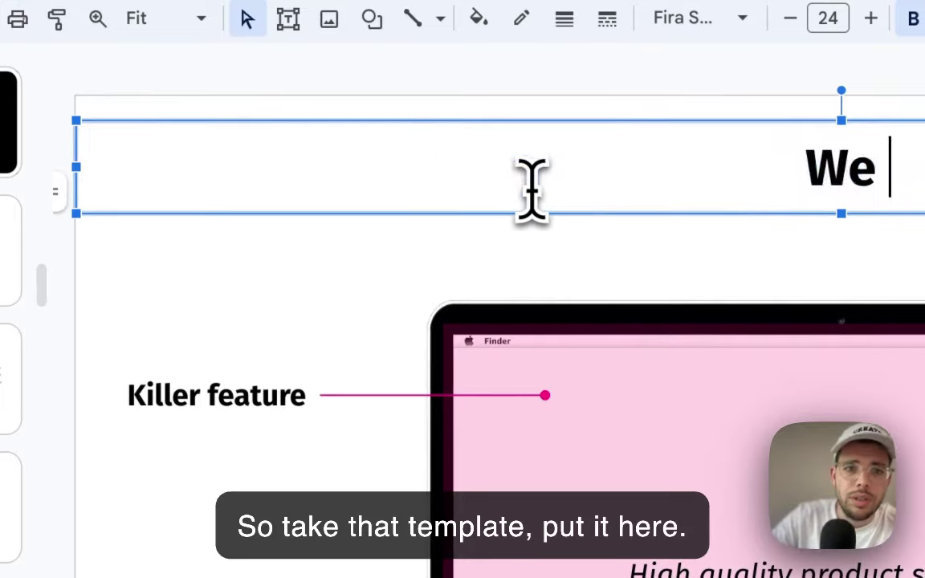
key(BackSpace)
text('re building the)
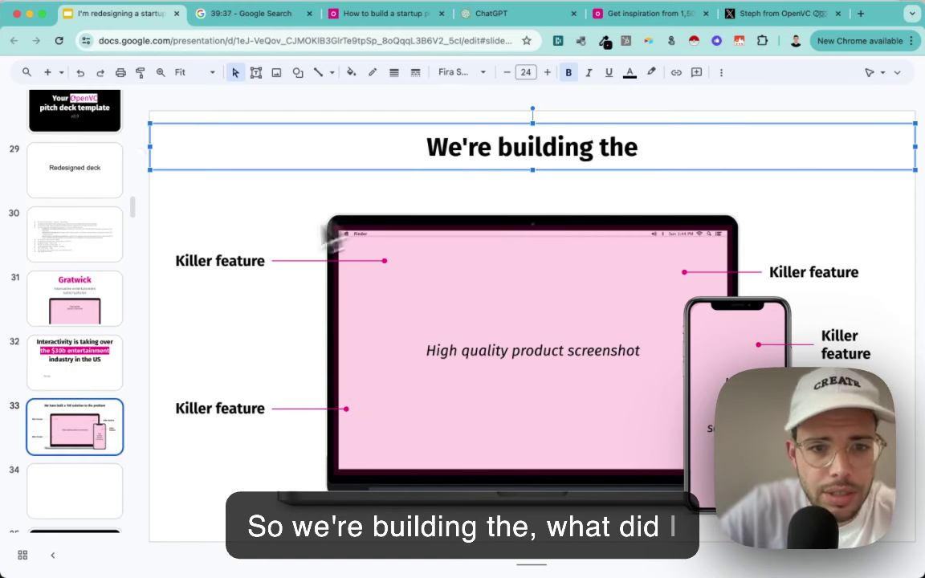
Copy "the entertainment platform for the age of interactivity" from bullet 2.3 of the outline slide
scroll(96, 382, up, 5)
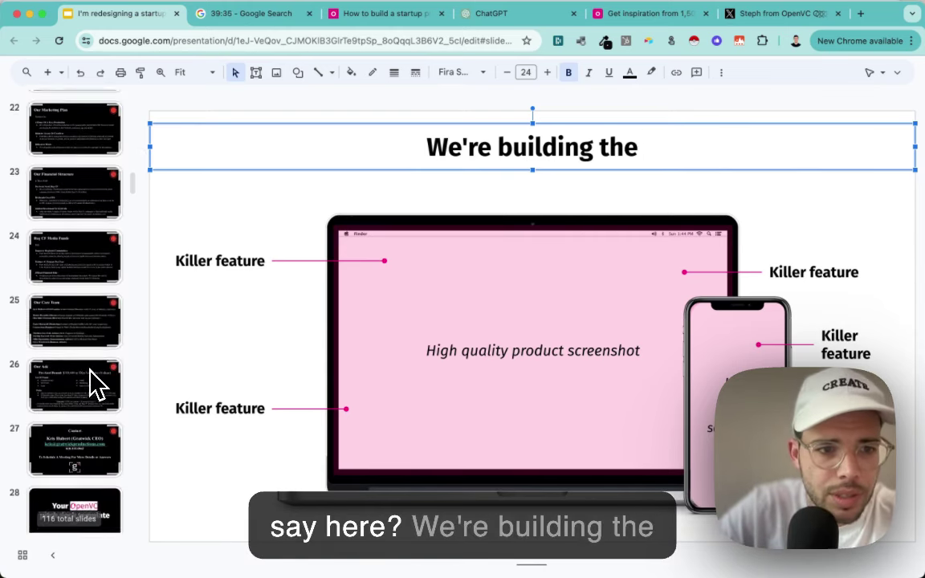
scroll(93, 384, down, 4)
click(96, 383)
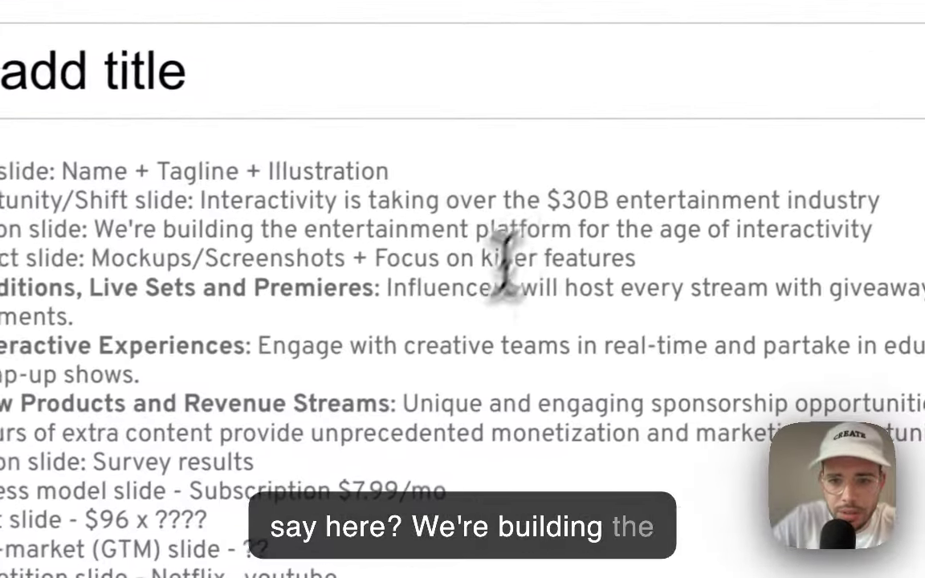
click(255, 231)
key(shift+End)
key(super+c)
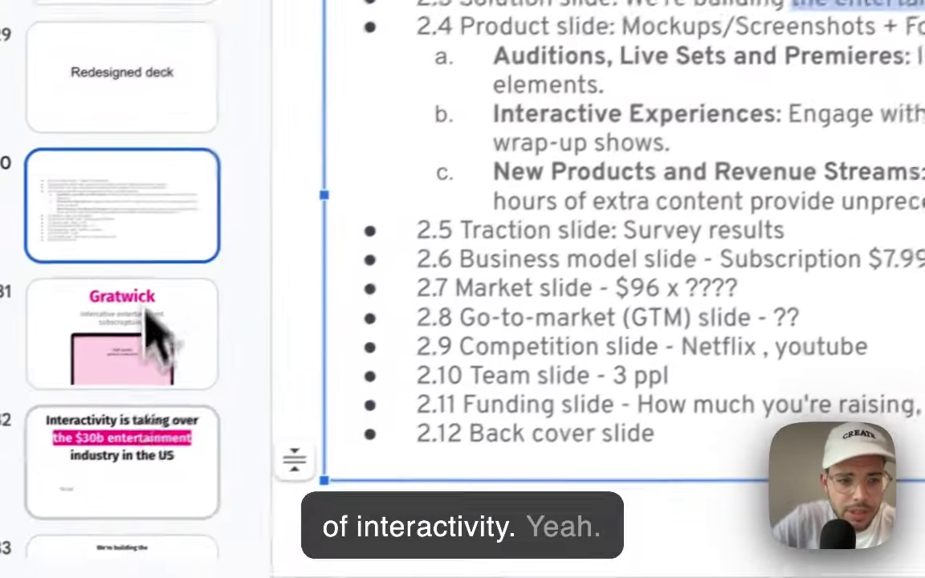
Paste the copied phrase at the end of the "We're building the" title on the product slide
click(147, 462)
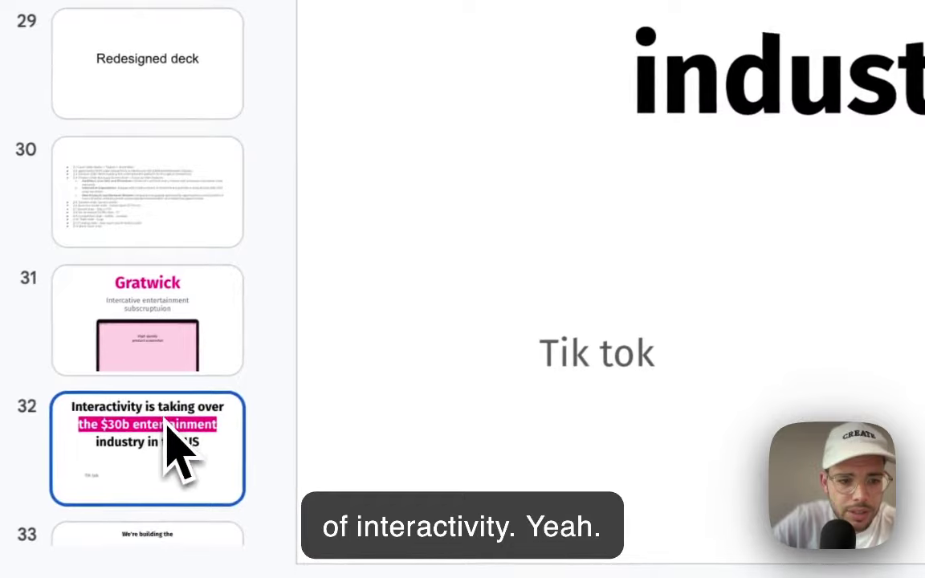
scroll(146, 462, down, 2)
click(146, 445)
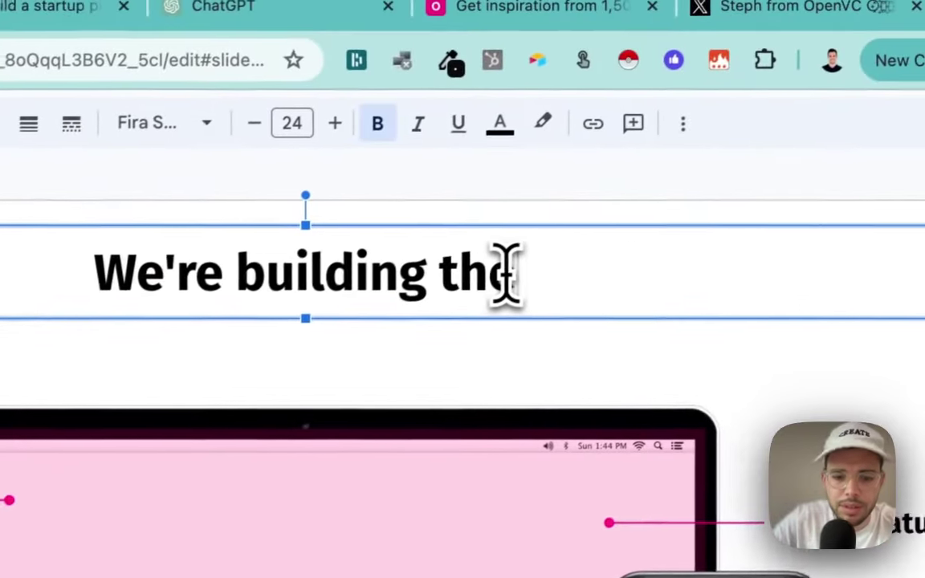
key(super+v)
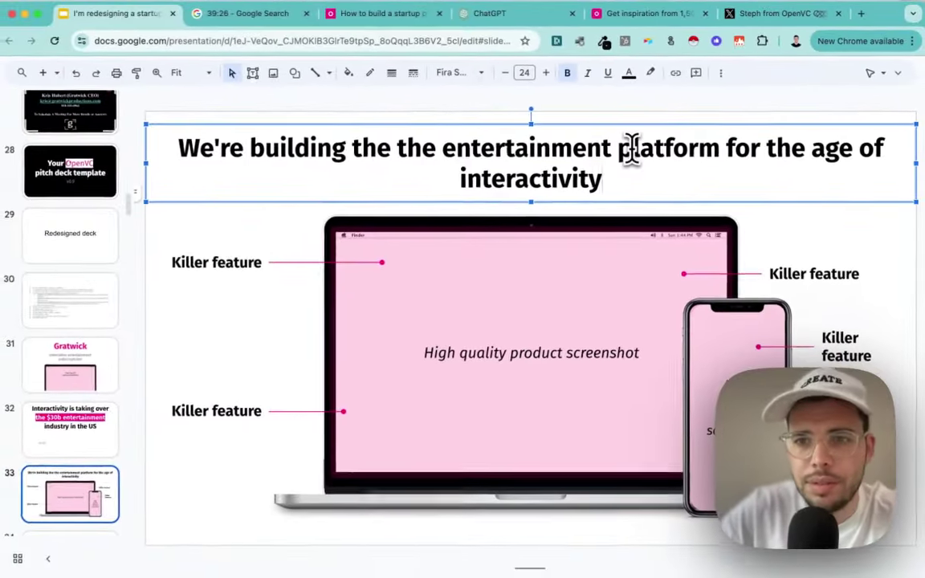
Insert a line break in the title before "for the age of interactivity"
key(alt+Left)
key(alt+Left)
key(alt+Left)
key(alt+Left)
key(alt+Left)
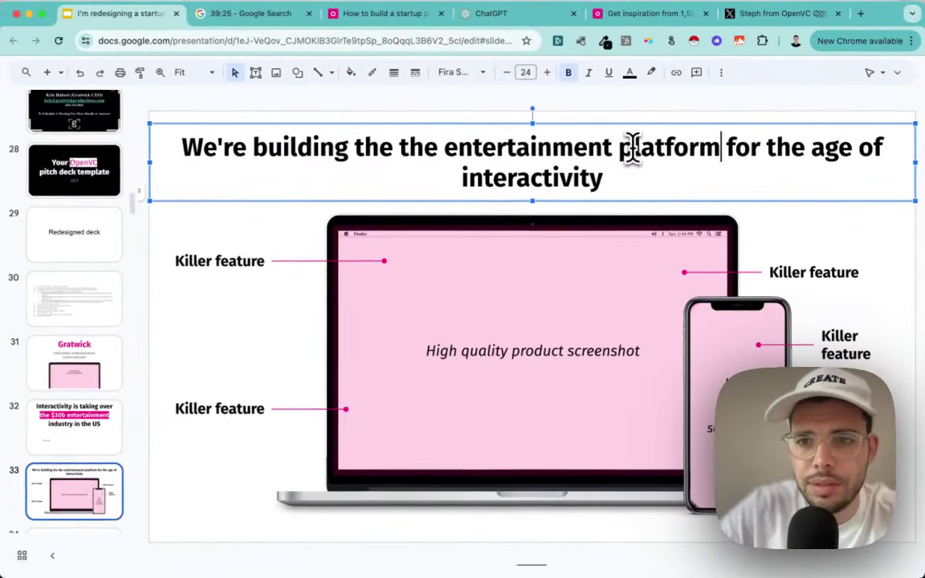
key(alt+Right)
key(alt+Left)
key(Return)
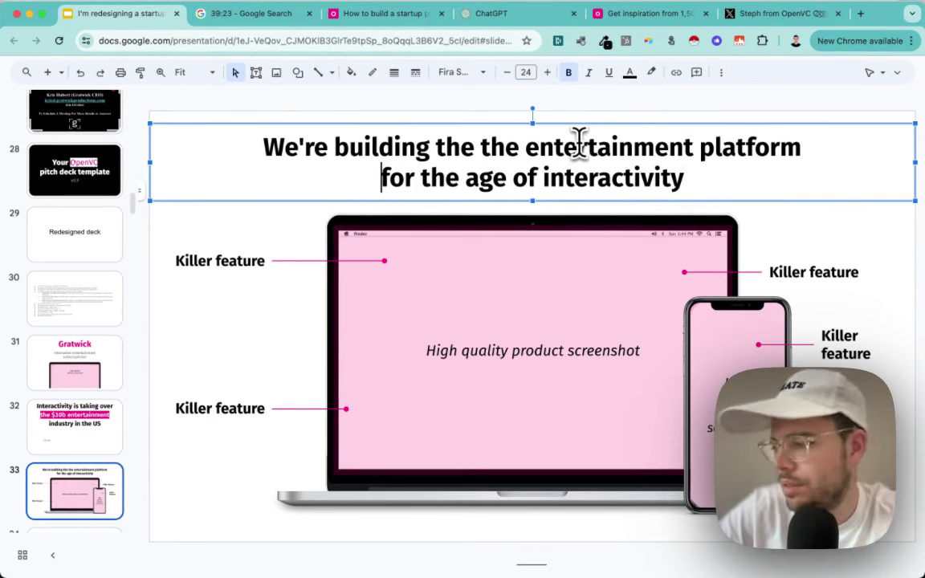
key(super+a)
click(384, 173)
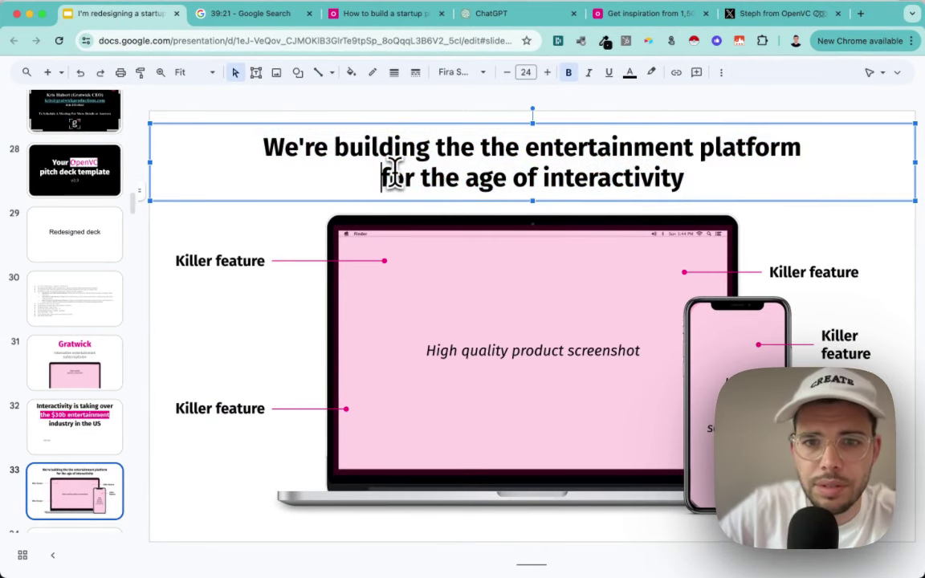
key(super+a)
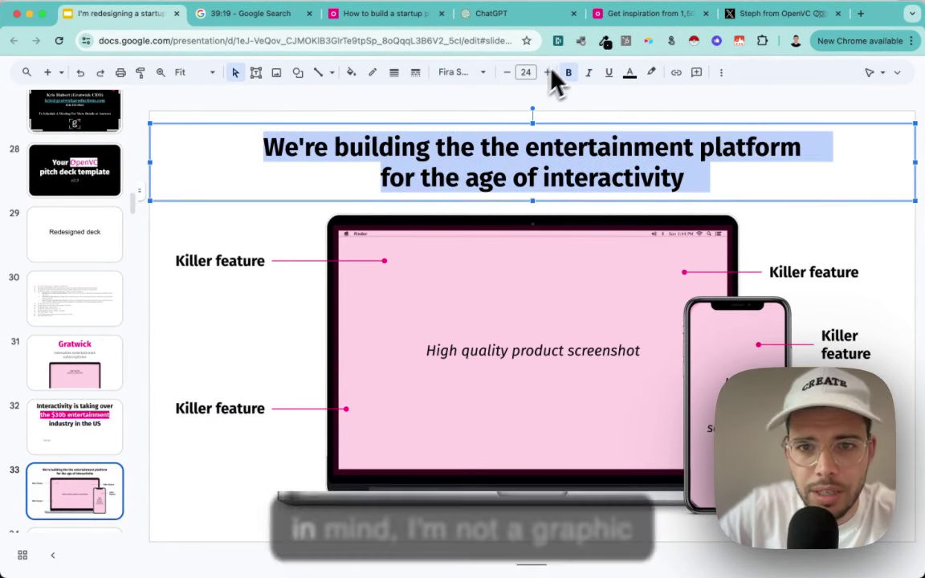
key(Escape)
key(Escape)
Copy the app screens image from the "Our Figma Mock-Up" slide of the original deck
click(58, 414)
scroll(68, 429, down, 3)
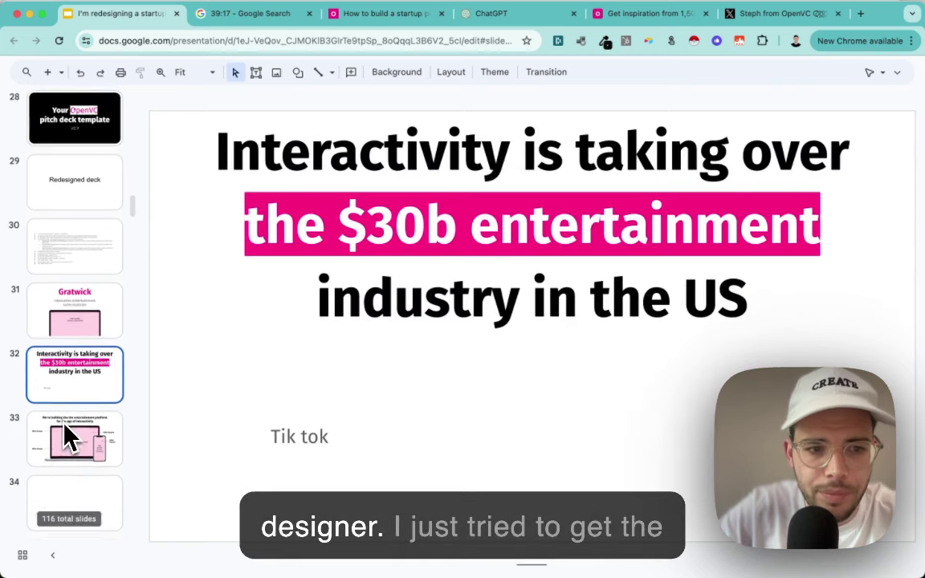
click(76, 382)
click(90, 253)
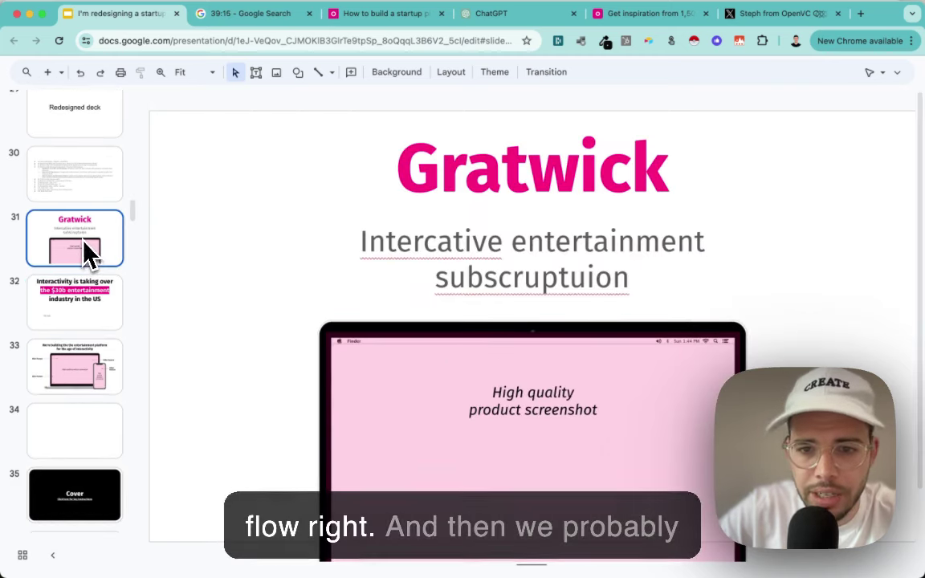
scroll(32, 265, up, 10)
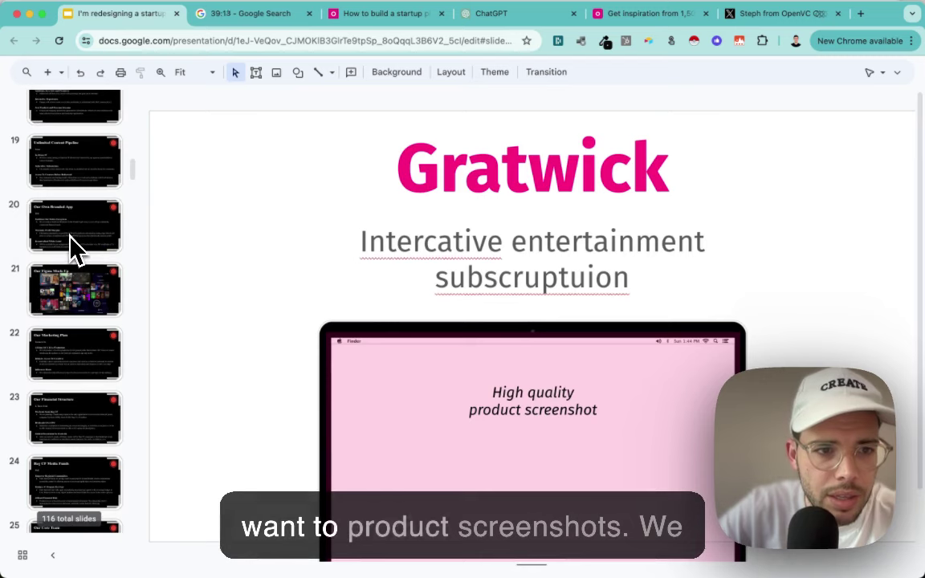
click(77, 277)
click(455, 275)
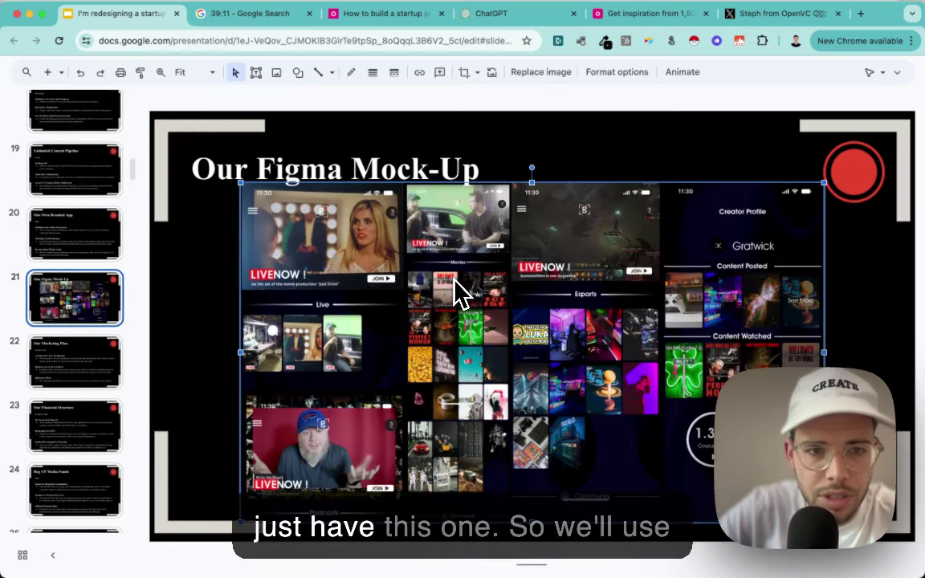
Paste the mock-up image onto the "We're building the" product slide in the redesigned deck
scroll(80, 389, down, 2)
scroll(81, 389, down, 5)
click(73, 333)
click(90, 448)
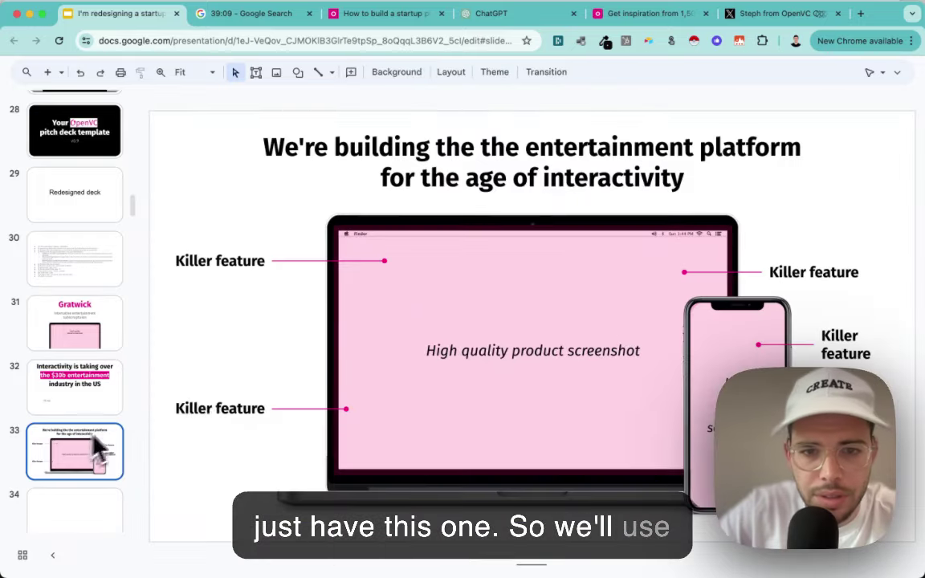
key(ctrl+v)
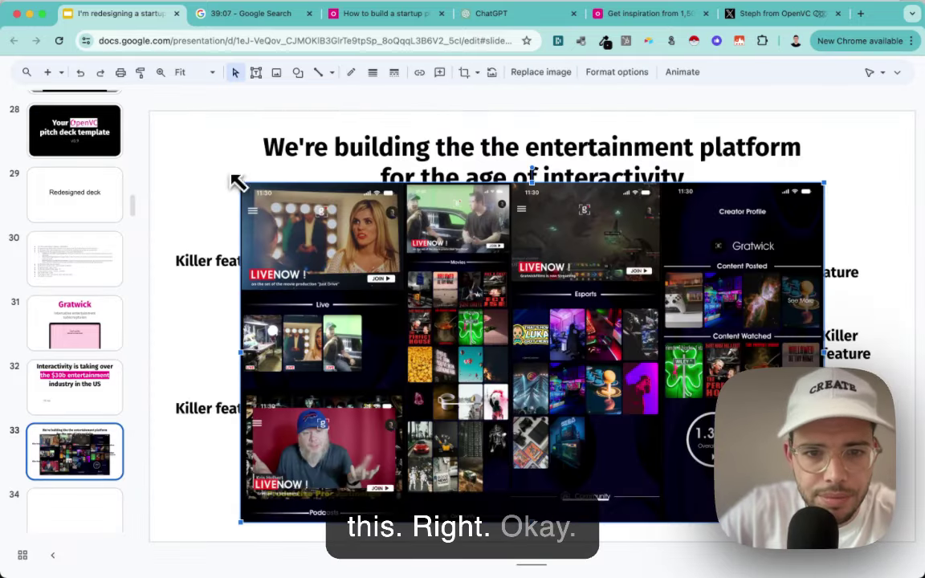
Scale down the pasted mock-up image and position it over the laptop screen so it covers the screen's width
drag(240, 184, 530, 289)
drag(472, 297, 469, 300)
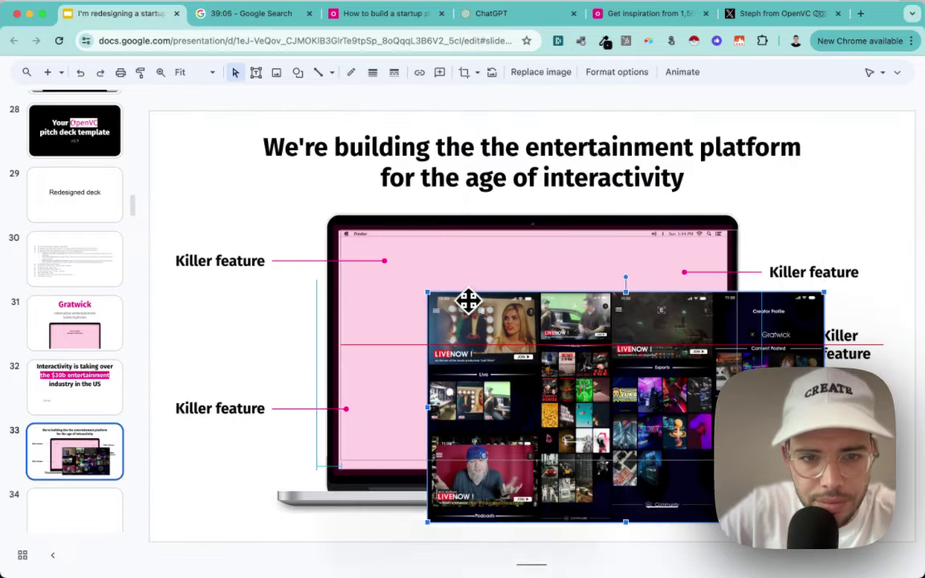
key(Escape)
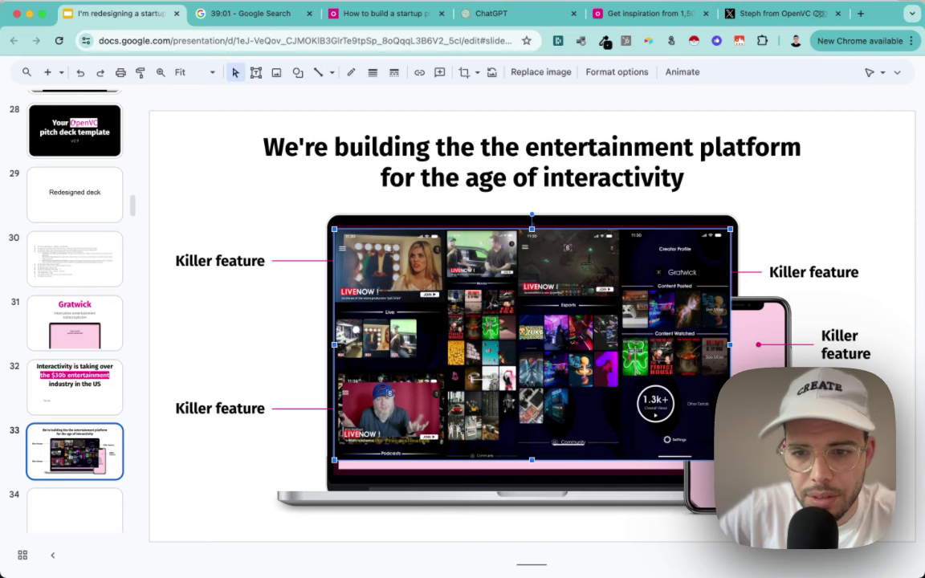
drag(730, 460, 746, 469)
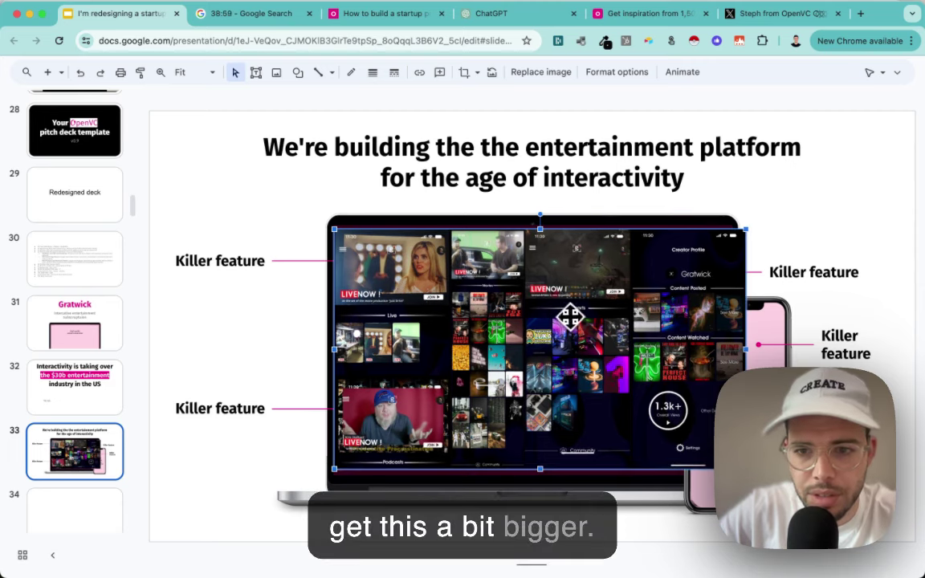
drag(558, 318, 562, 330)
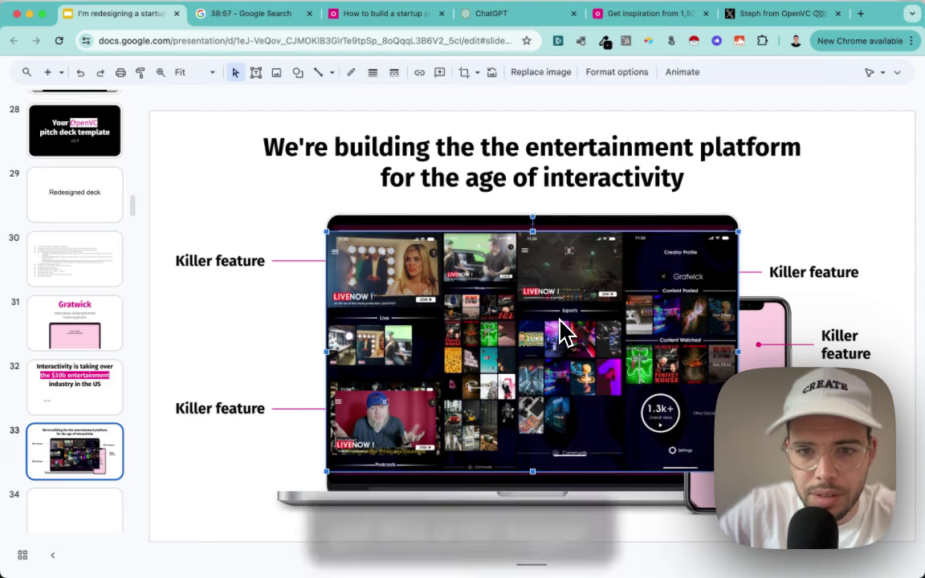
Crop a thin strip off the outer left edge of the laptop mock-up image
right_click(562, 330)
click(638, 463)
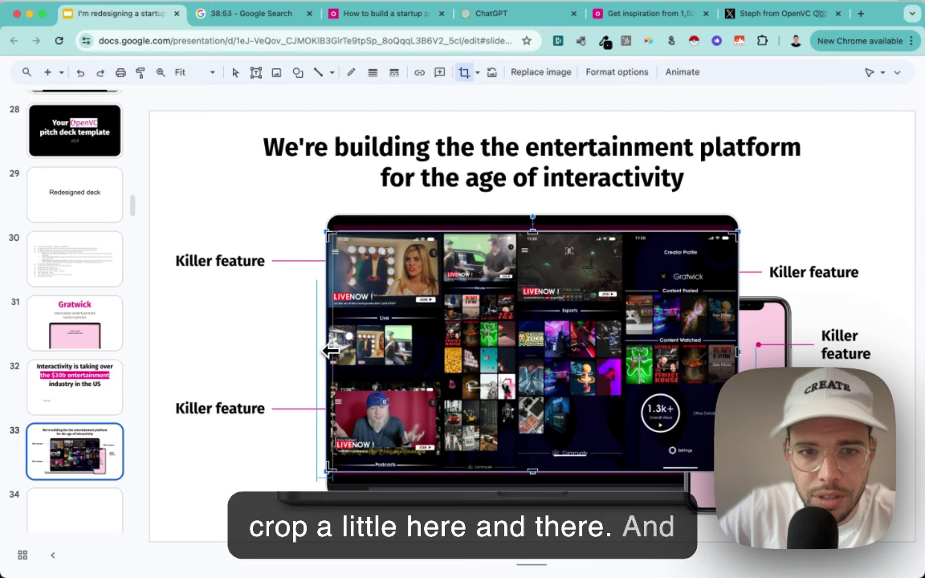
drag(329, 351, 327, 351)
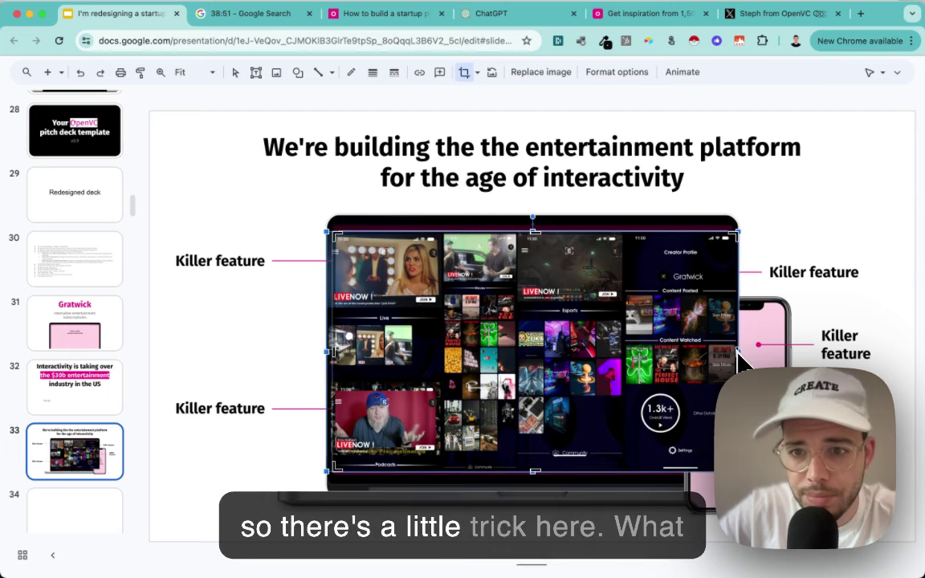
Move the mock-up image aside and delete the pink "High quality product screenshot" placeholder from the laptop screen
drag(608, 328, 674, 374)
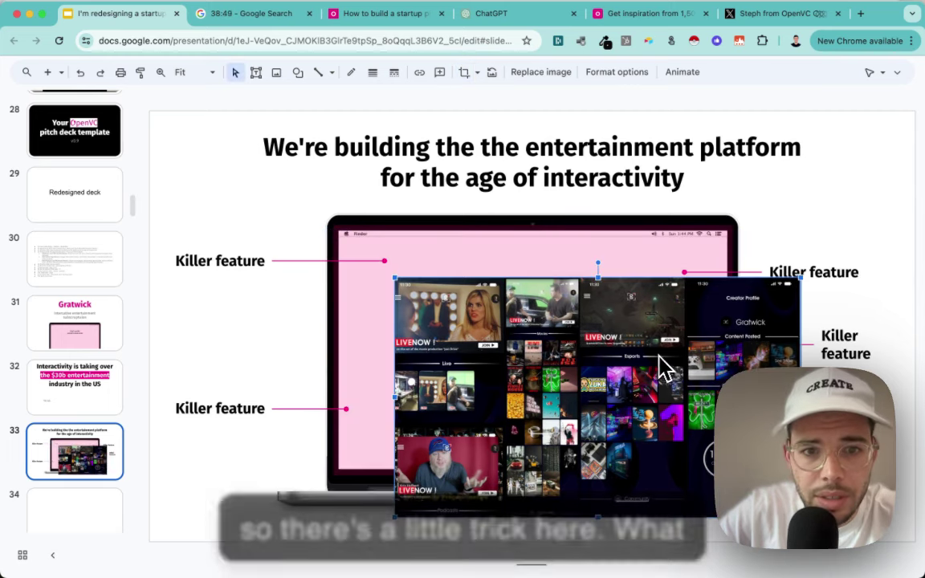
drag(599, 326, 670, 294)
click(417, 274)
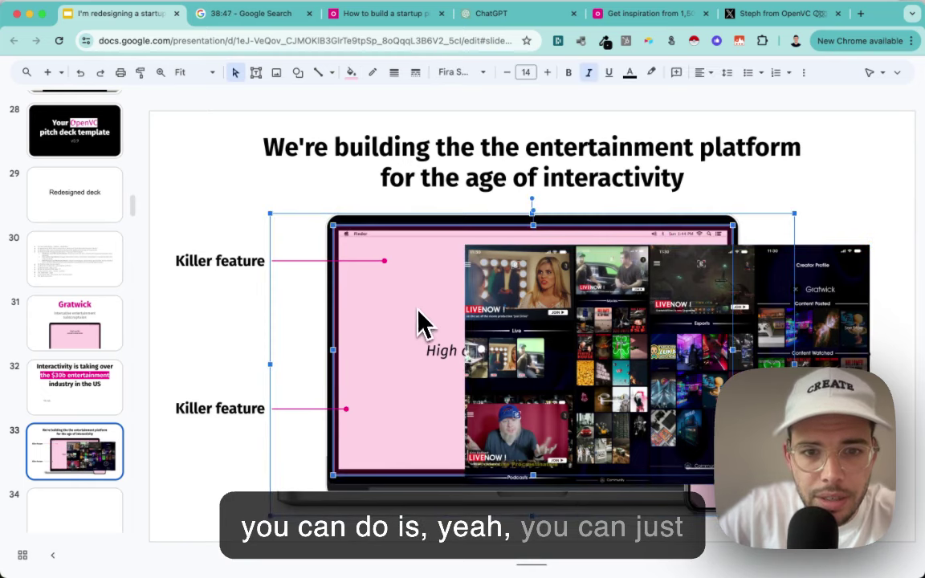
key(Delete)
click(429, 282)
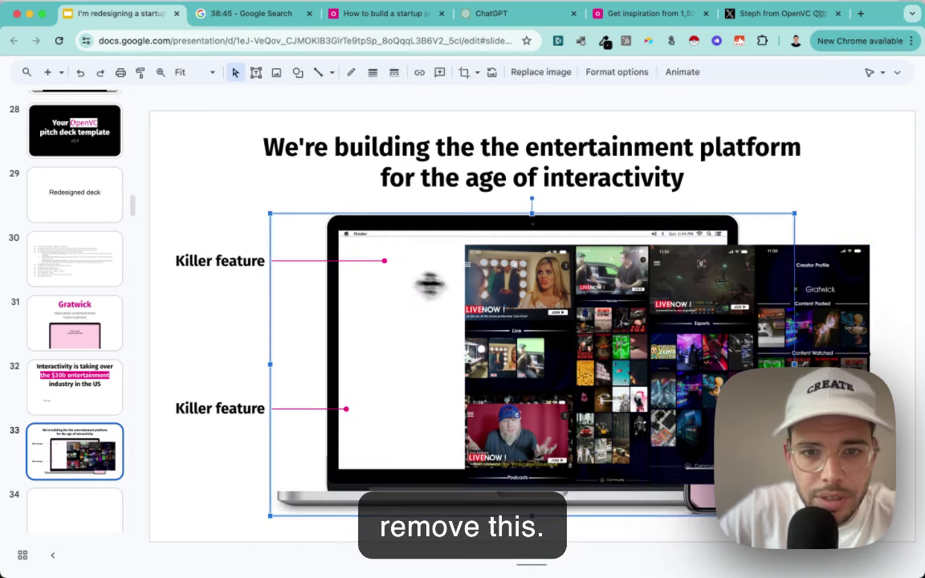
Move the mock-up image back over the laptop screen and send it behind the laptop frame
click(477, 282)
click(382, 325)
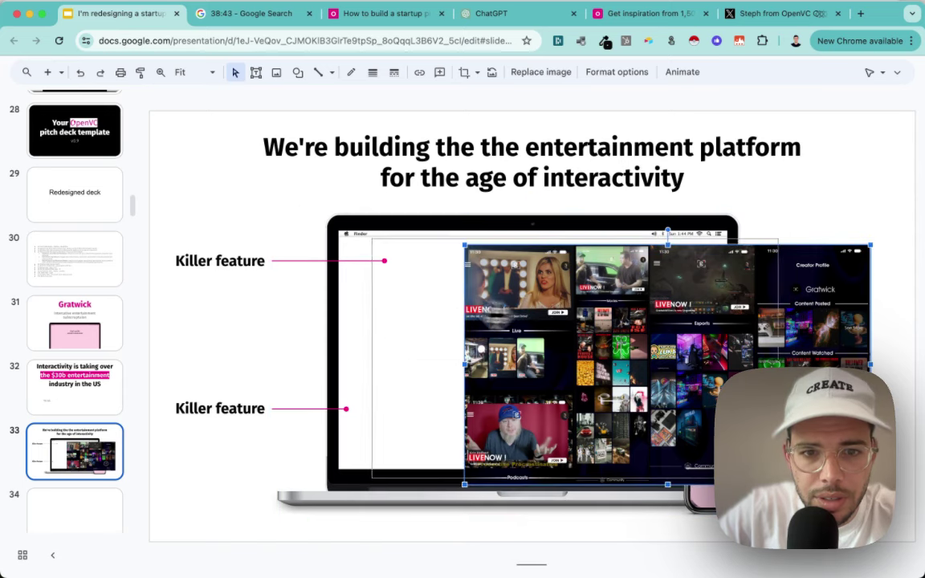
drag(398, 305, 415, 305)
key(ctrl+shift+Down)
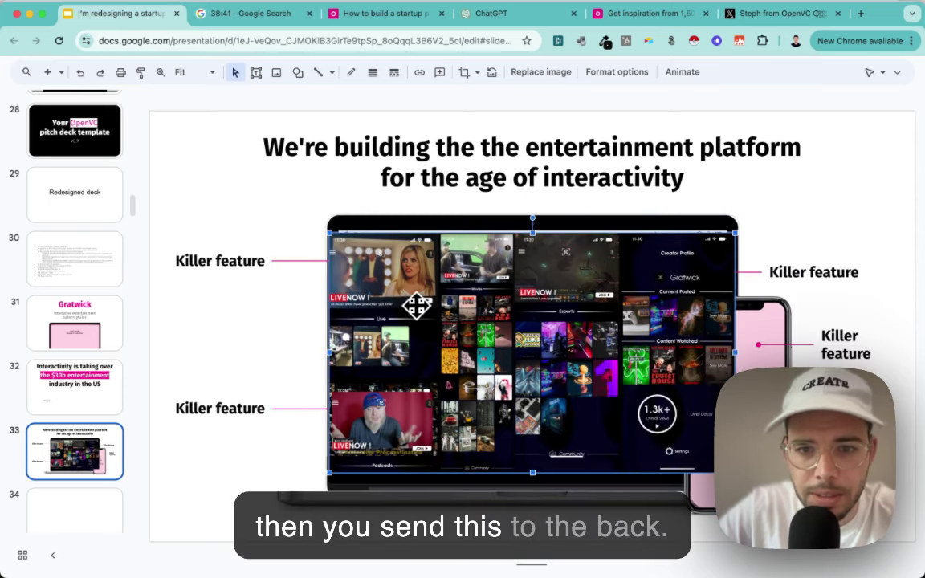
key(Escape)
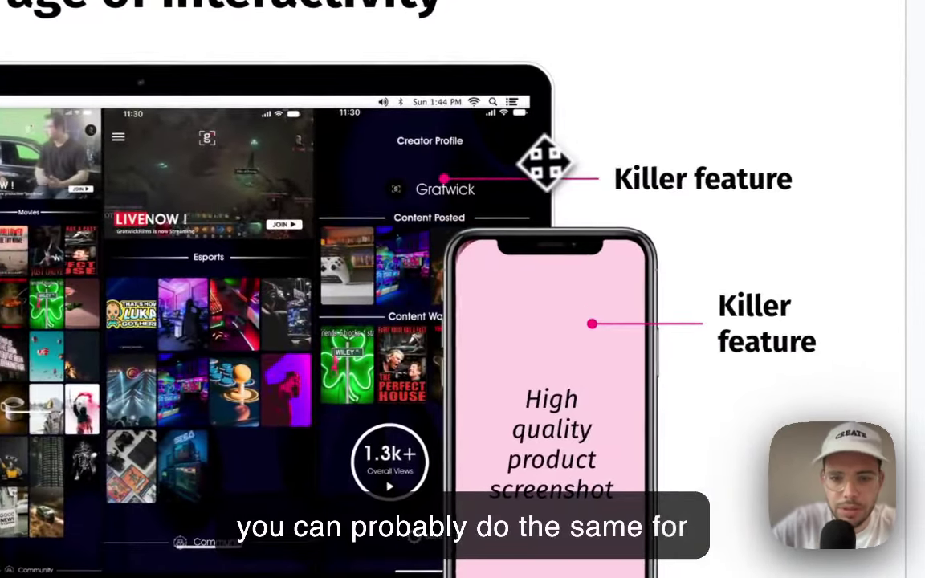
Paste a second copy of the mock-up image and crop its sides to leave only the Esports app screen
double_click(544, 163)
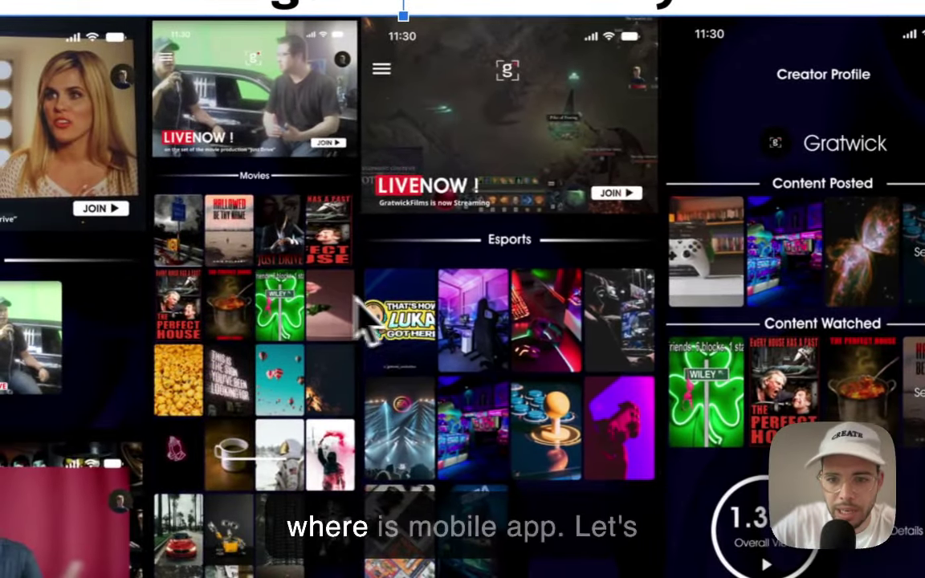
right_click(366, 317)
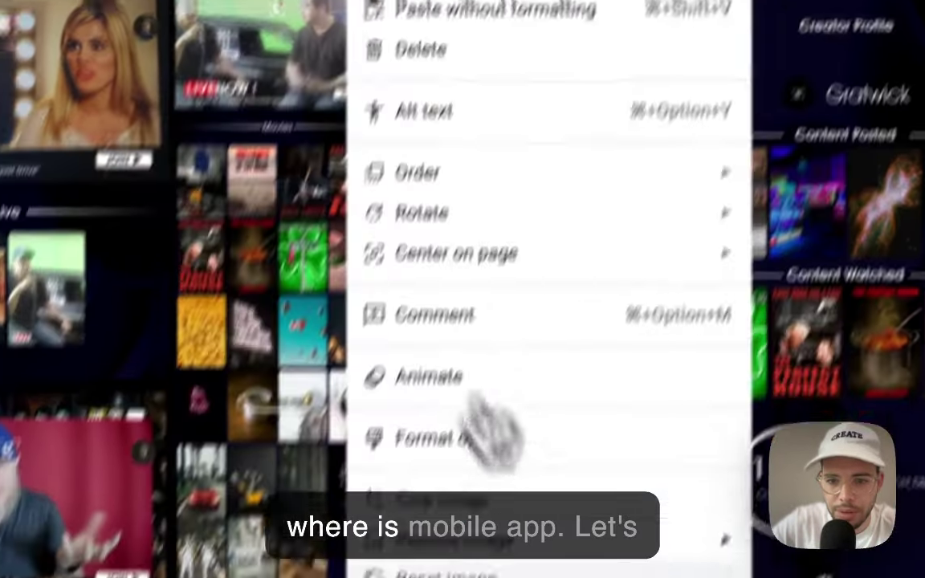
click(562, 393)
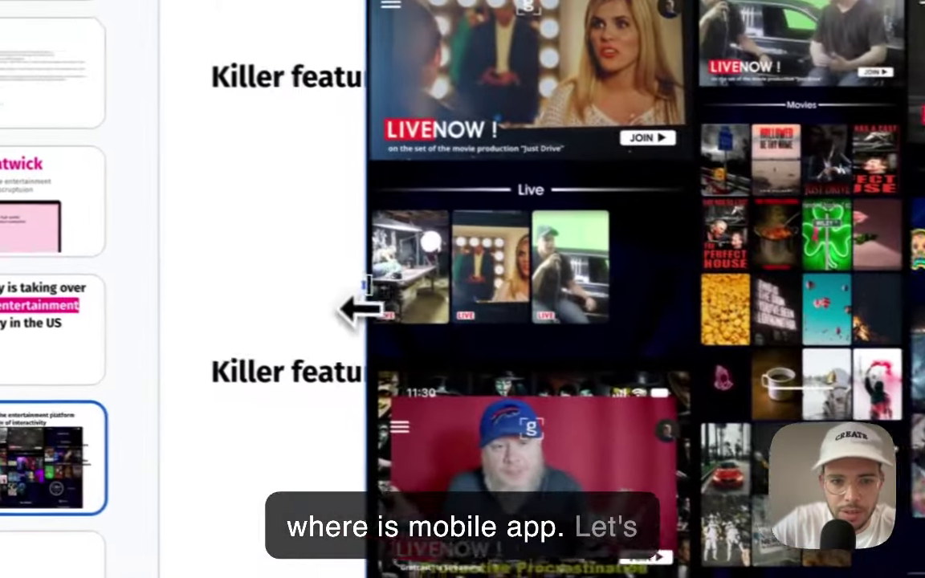
drag(362, 309, 907, 293)
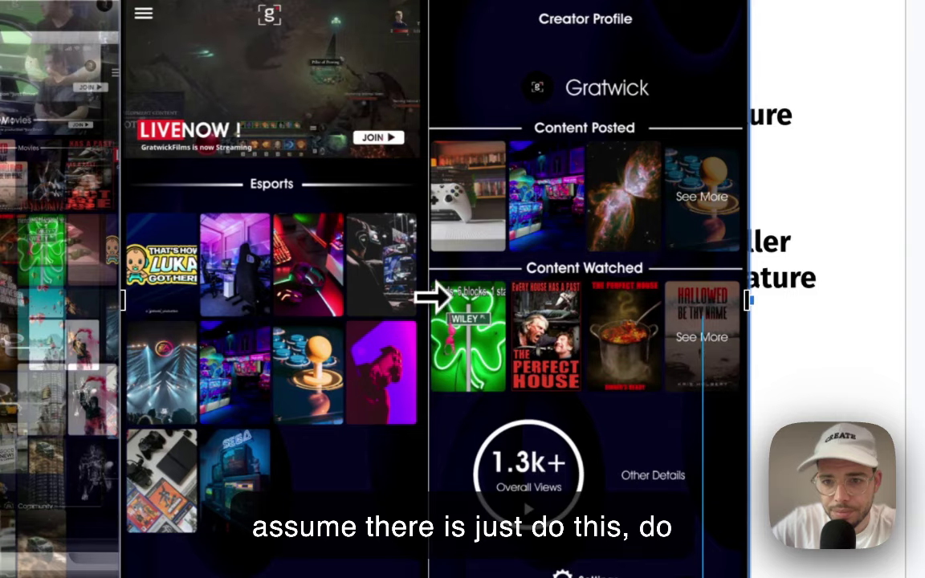
drag(438, 298, 428, 298)
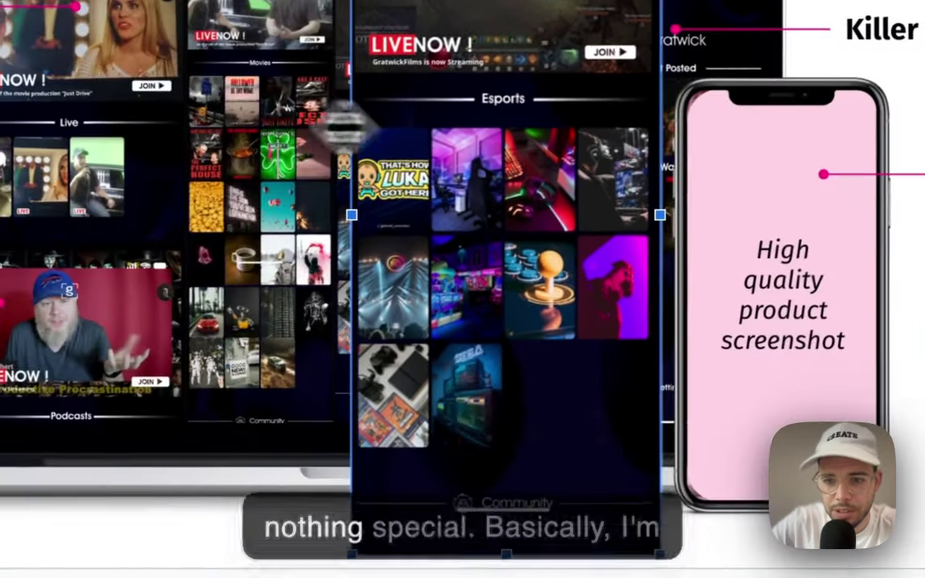
Crop the Esports screenshot just below its last thumbnails, scale it down and move it to the right of the phone
right_click(330, 89)
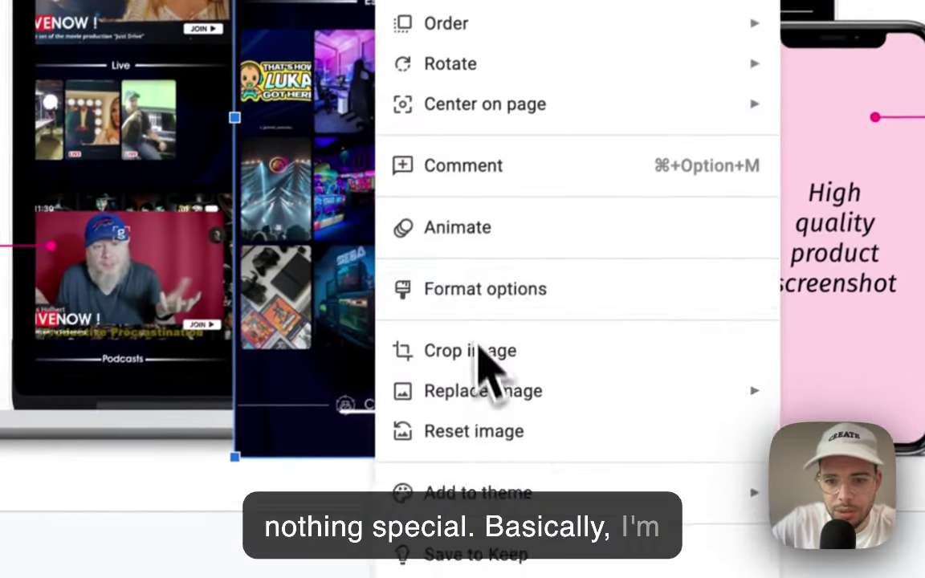
click(469, 351)
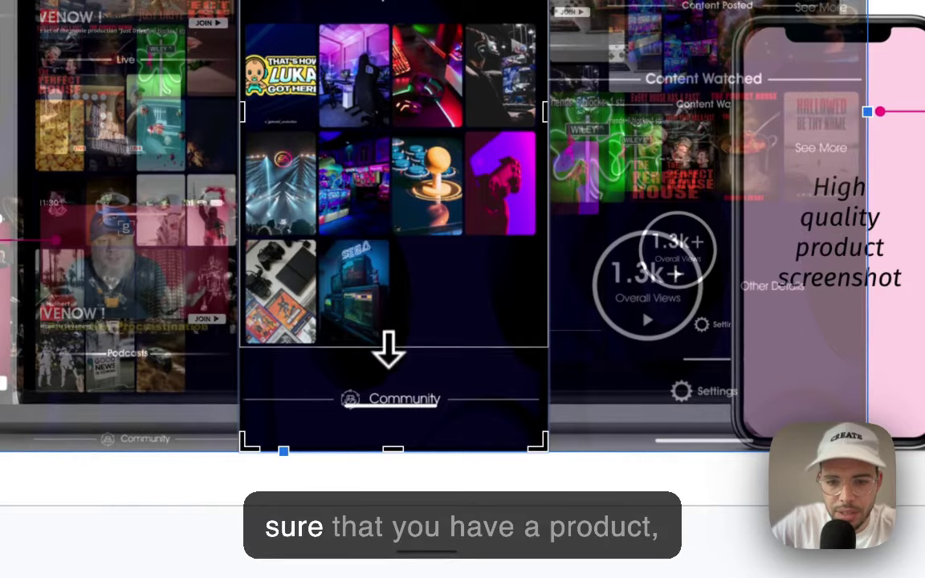
key(Return)
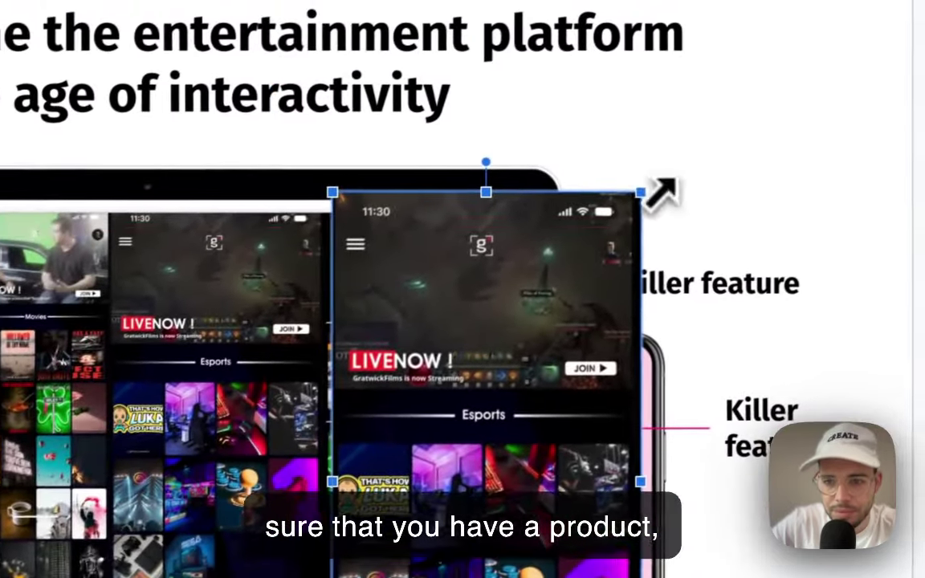
drag(636, 192, 424, 432)
drag(524, 444, 795, 274)
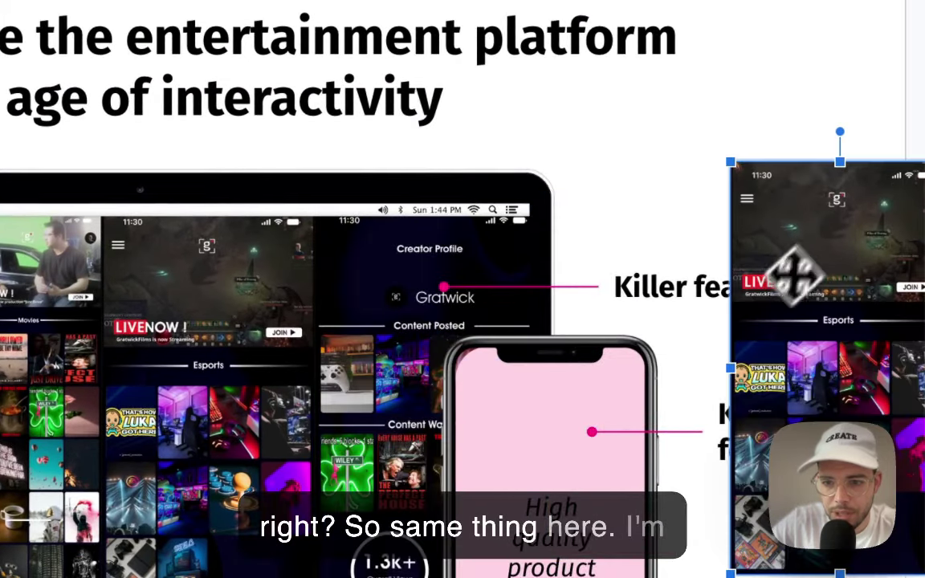
Delete the pink placeholder from the phone screen and move the Esports screenshot behind the phone frame
click(522, 554)
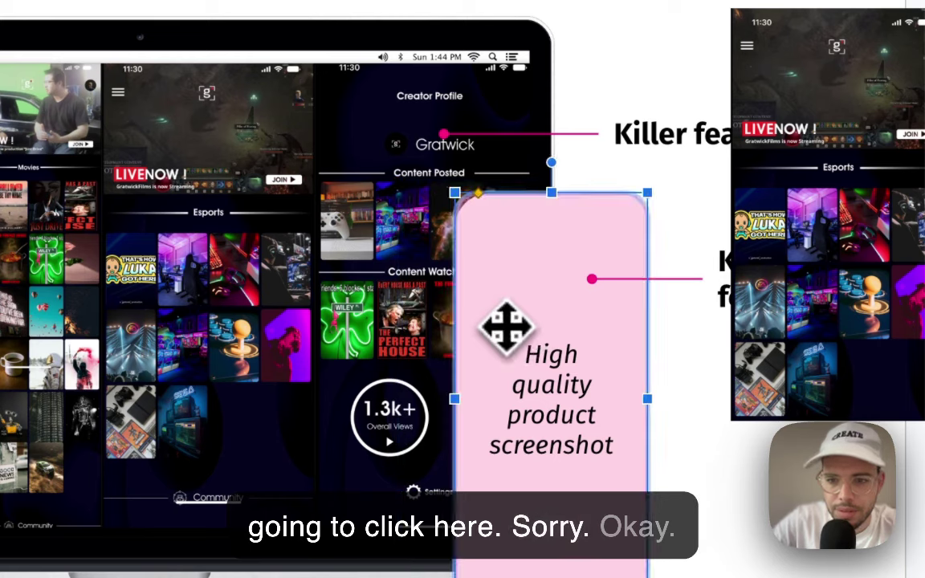
click(824, 209)
drag(824, 208, 459, 282)
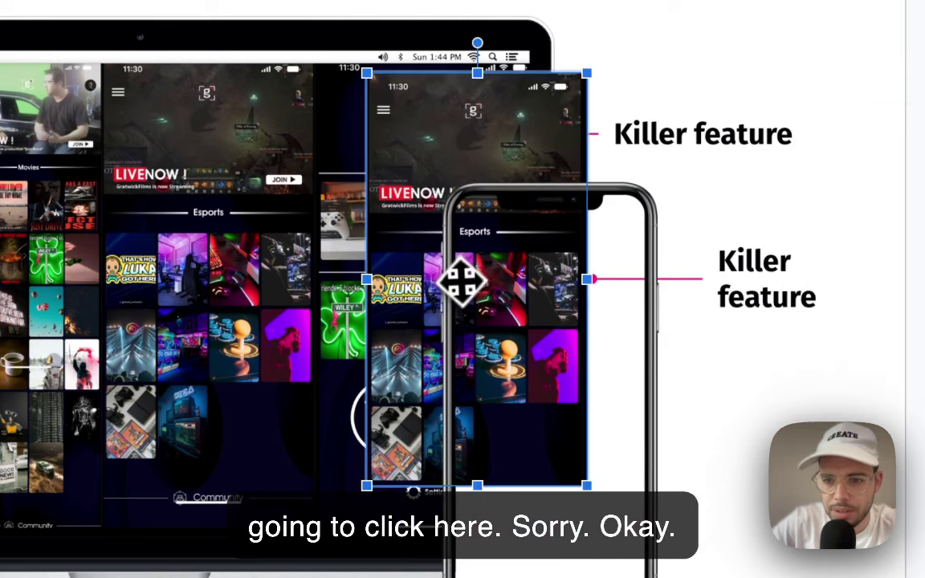
Try to align the Esports screenshot inside the phone frame
click(487, 249)
drag(487, 249, 489, 204)
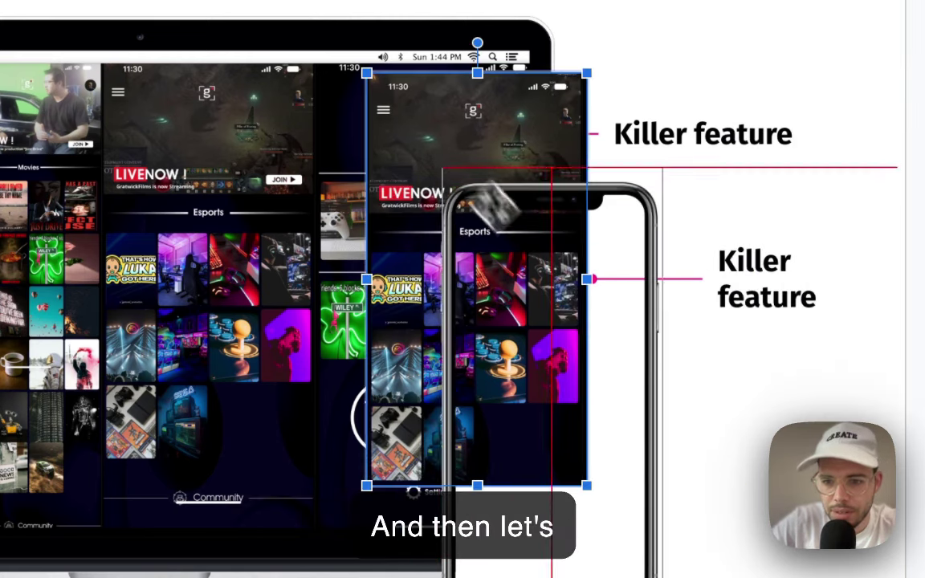
drag(516, 249, 498, 239)
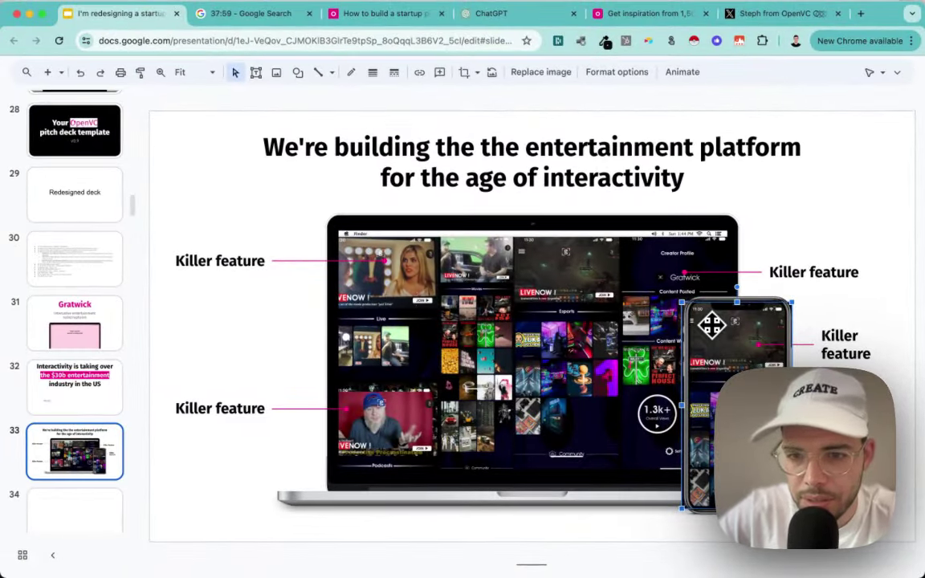
click(679, 312)
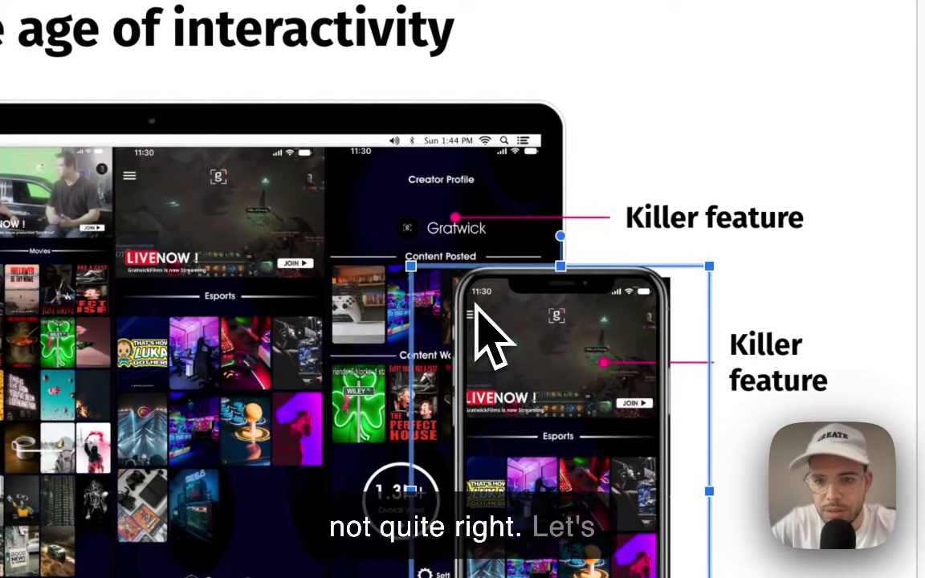
Undo the last placement changes to the Esports screenshot on the phone
key(super+z)
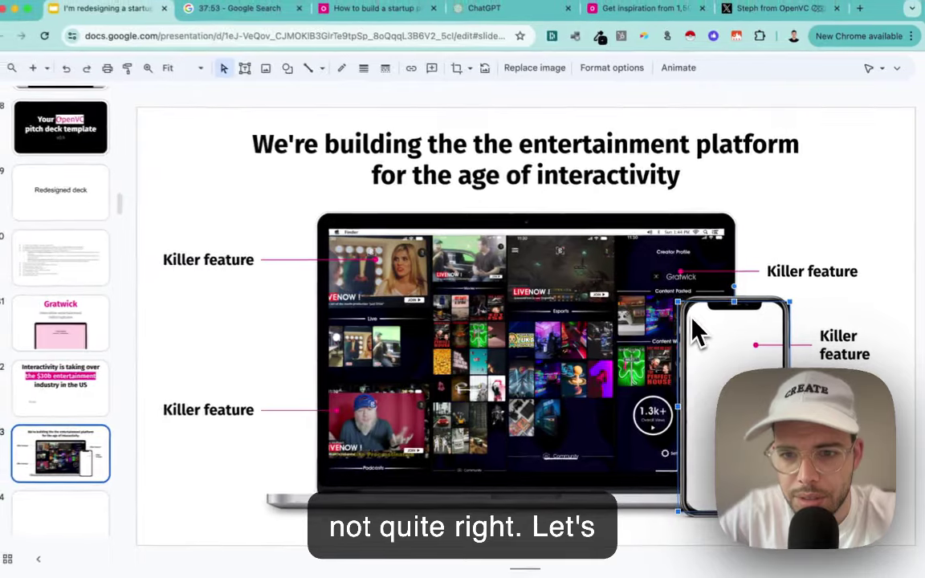
key(super+z)
key(super+z)
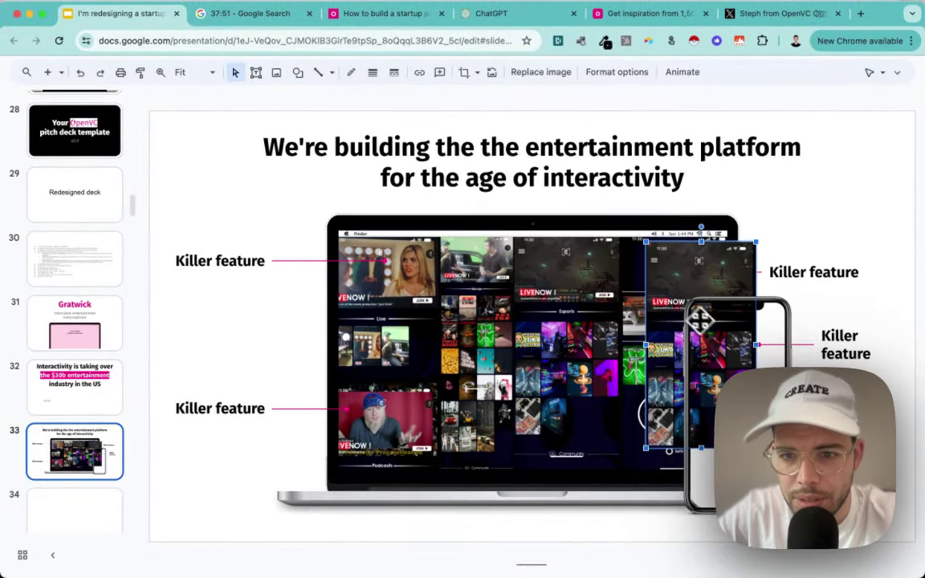
Crop a narrow strip off the right side of the Esports screenshot
right_click(663, 268)
click(685, 461)
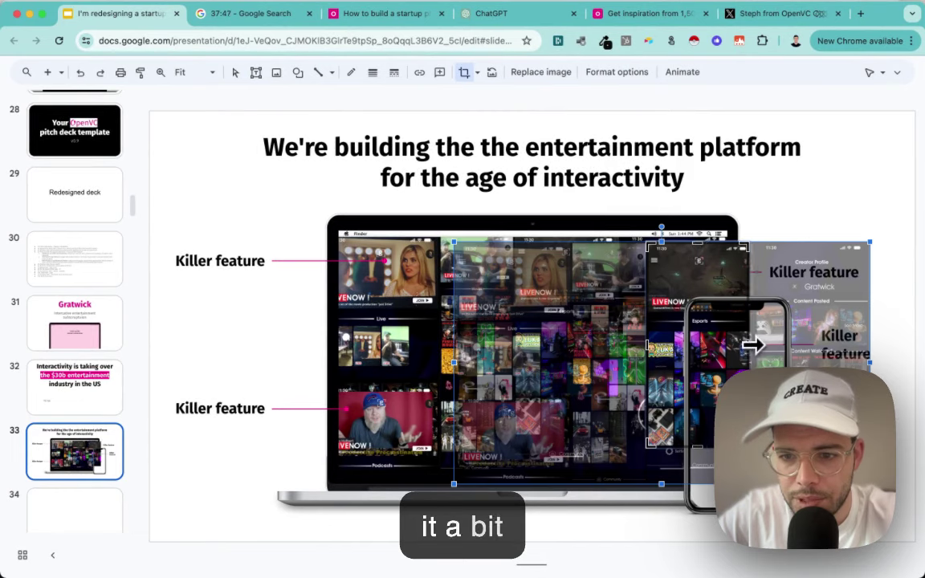
key(Return)
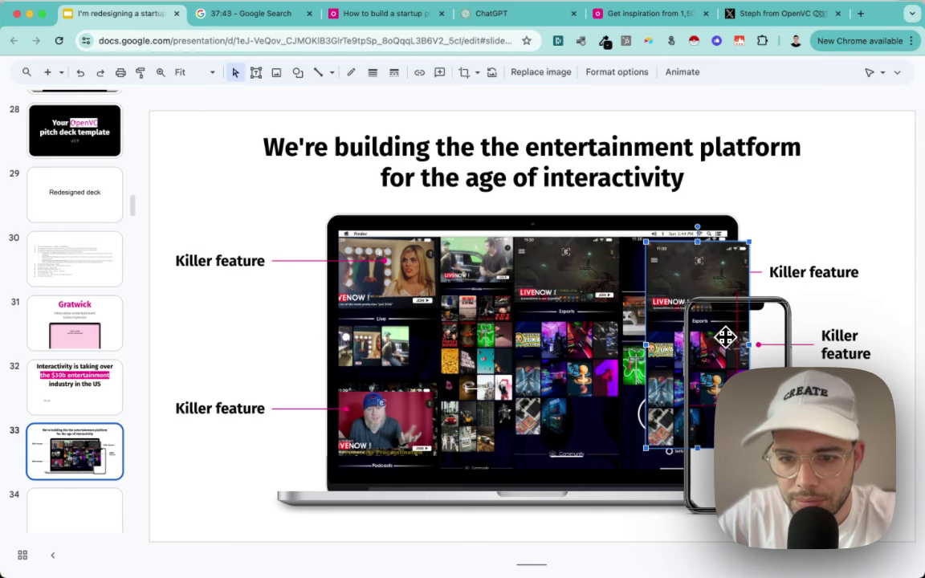
Try to place the cropped Esports screenshot in the phone frame and undo the placement
key(Delete)
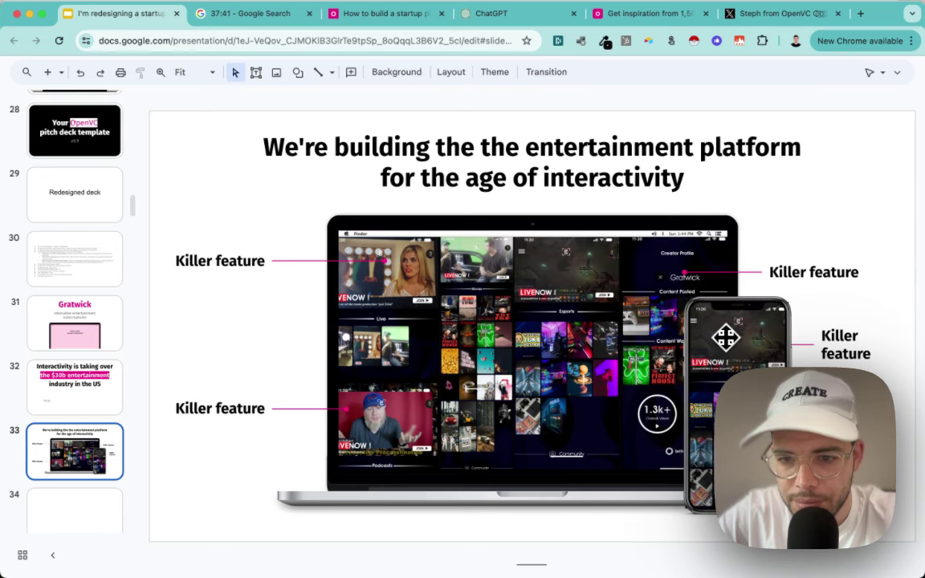
key(super+z)
right_click(672, 252)
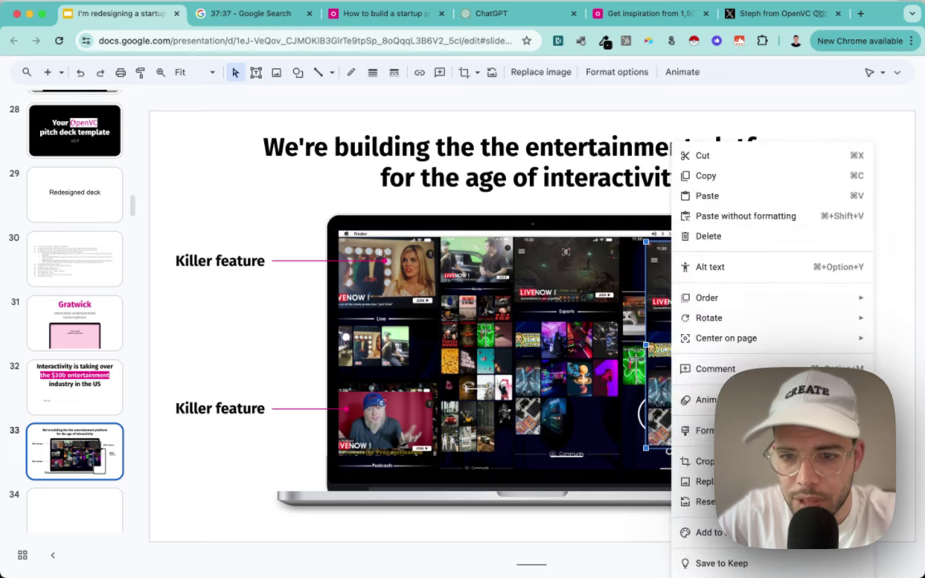
click(704, 461)
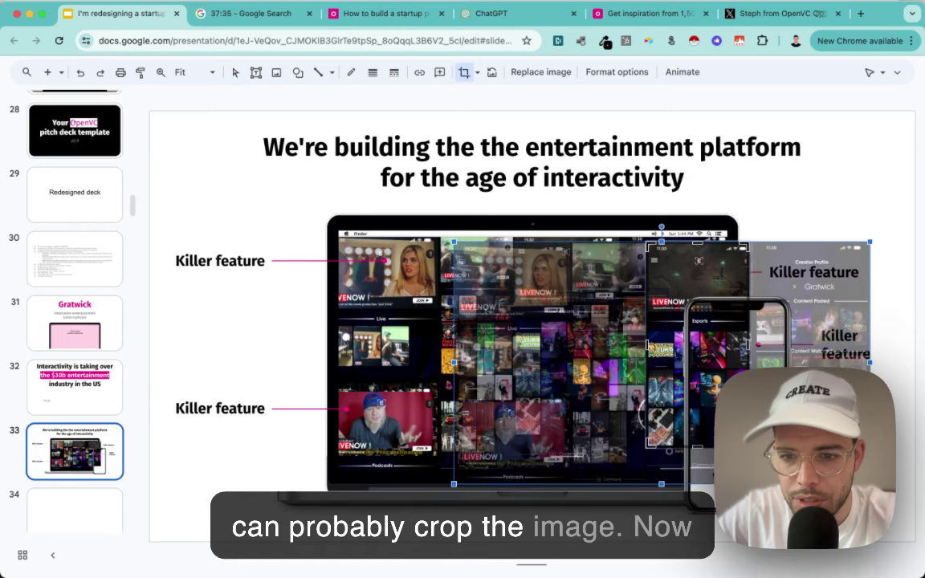
key(Return)
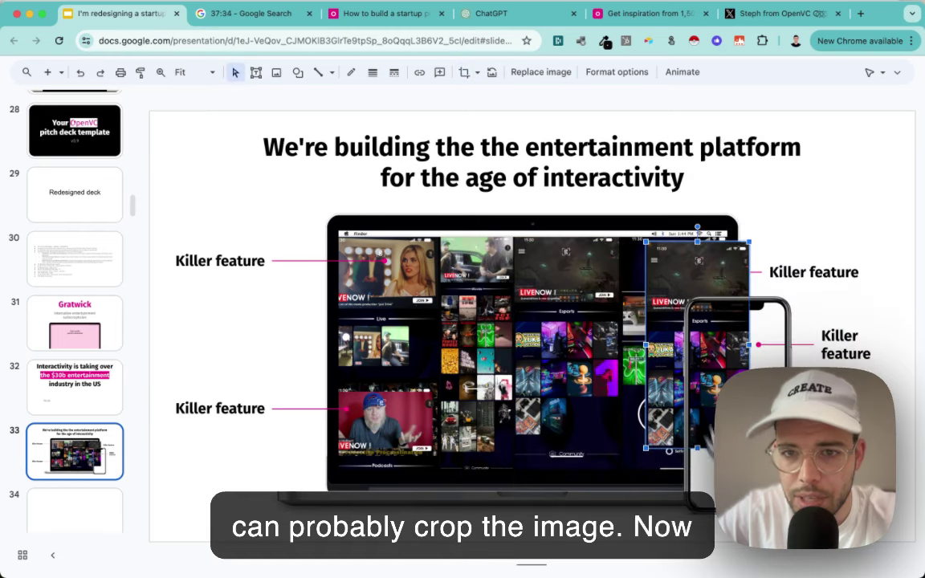
click(491, 72)
key(Escape)
Move the Esports screenshot over the laptop screen and mask it with the rounded rectangle shape
click(676, 305)
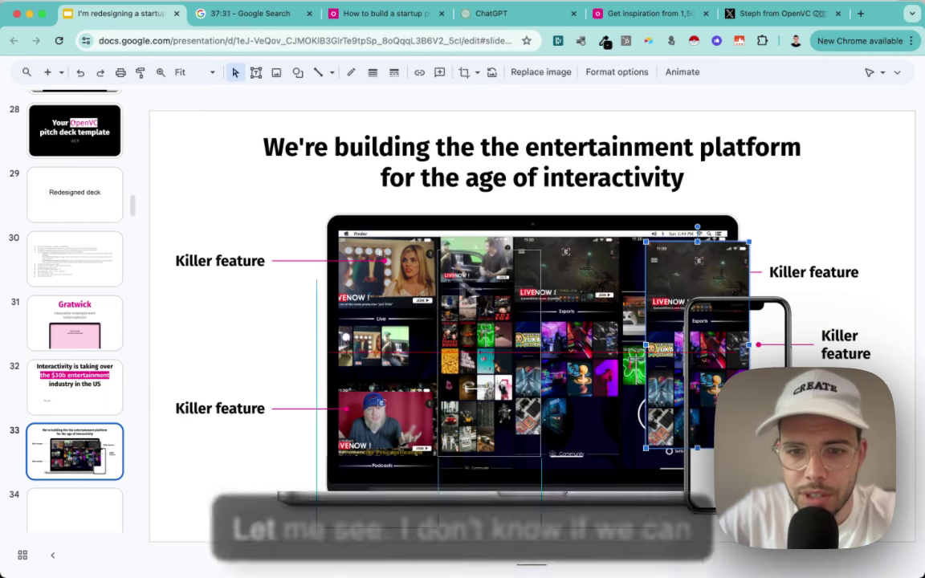
right_click(468, 295)
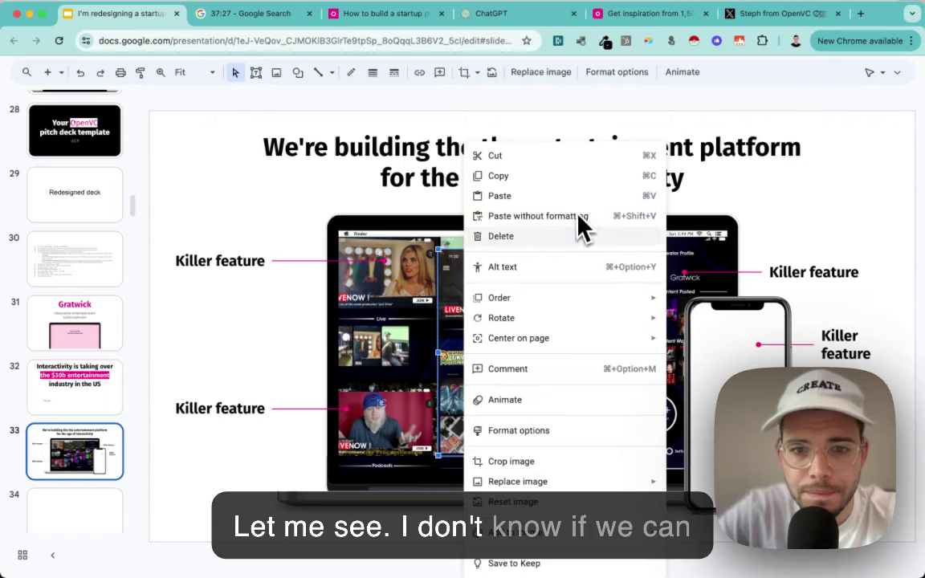
key(Escape)
click(897, 71)
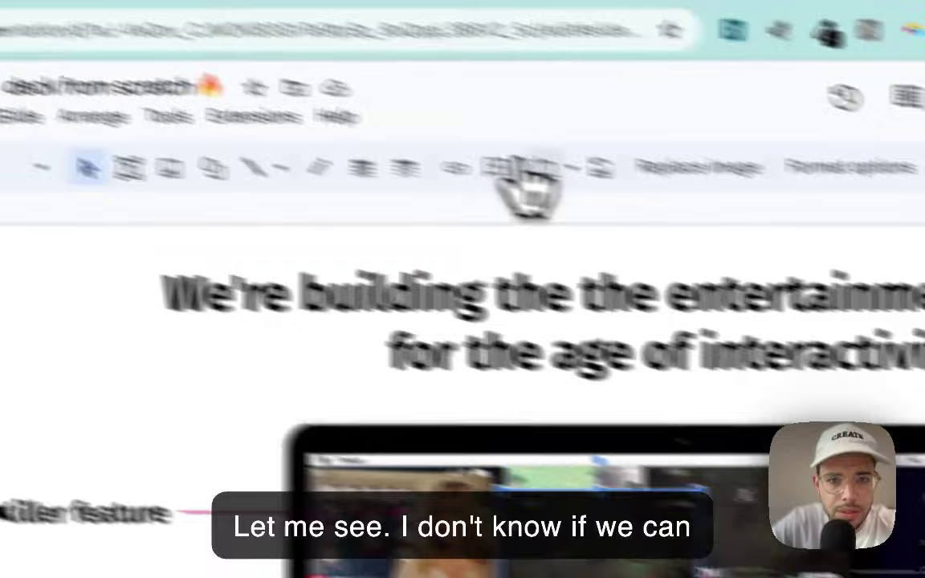
click(572, 169)
mouse_move(624, 219)
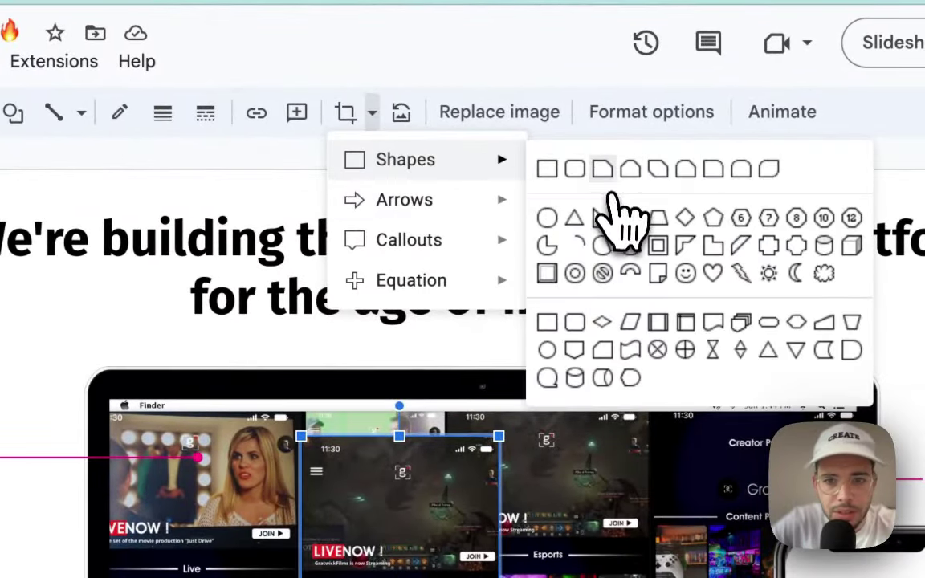
click(601, 169)
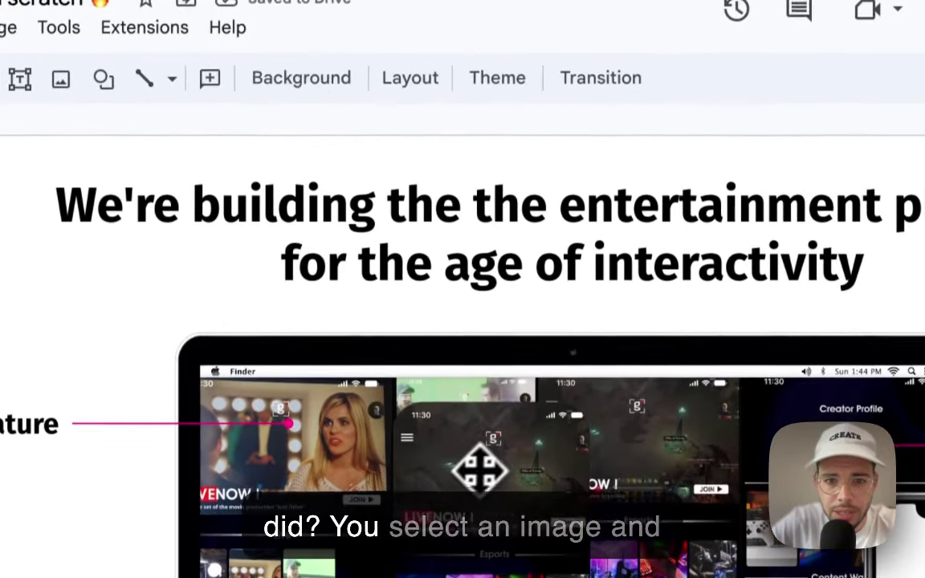
click(479, 495)
click(462, 109)
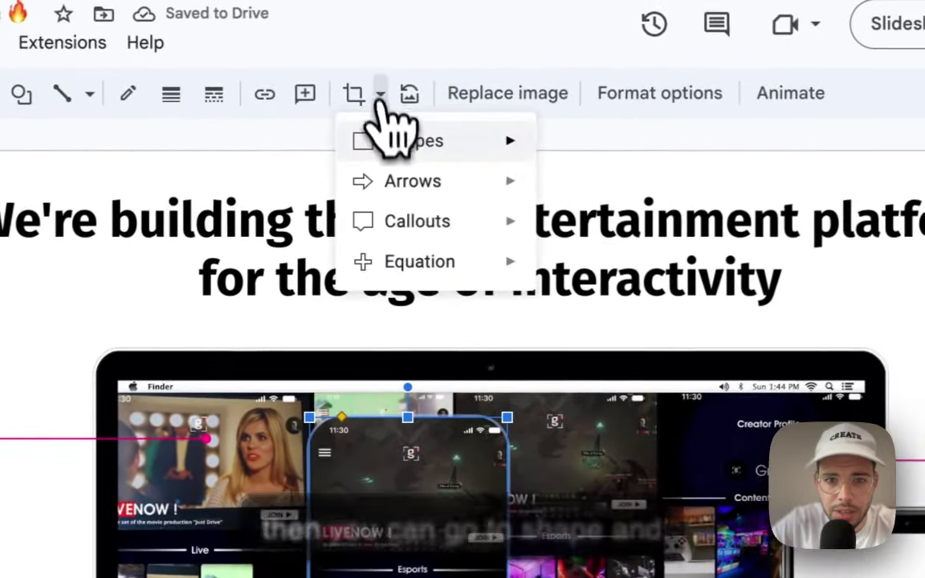
mouse_move(419, 144)
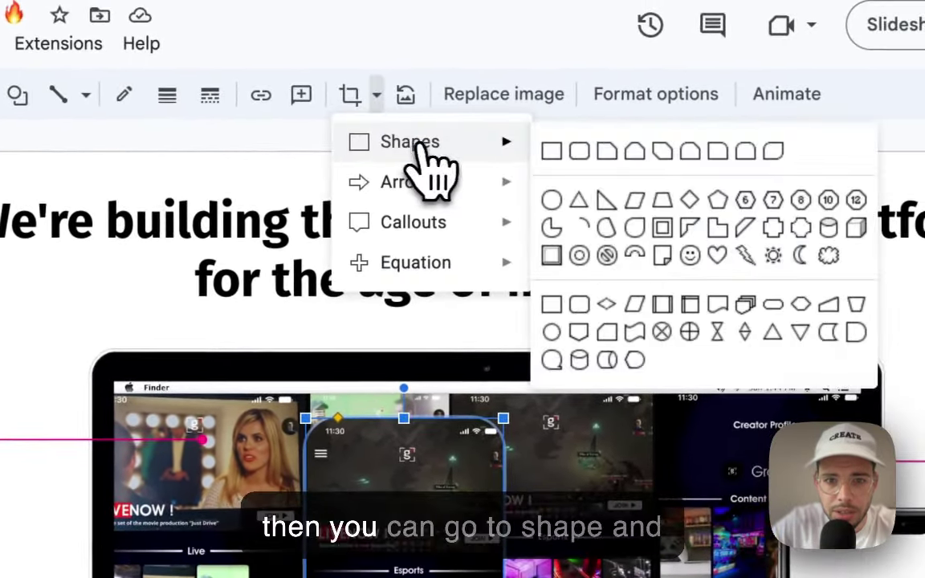
click(579, 153)
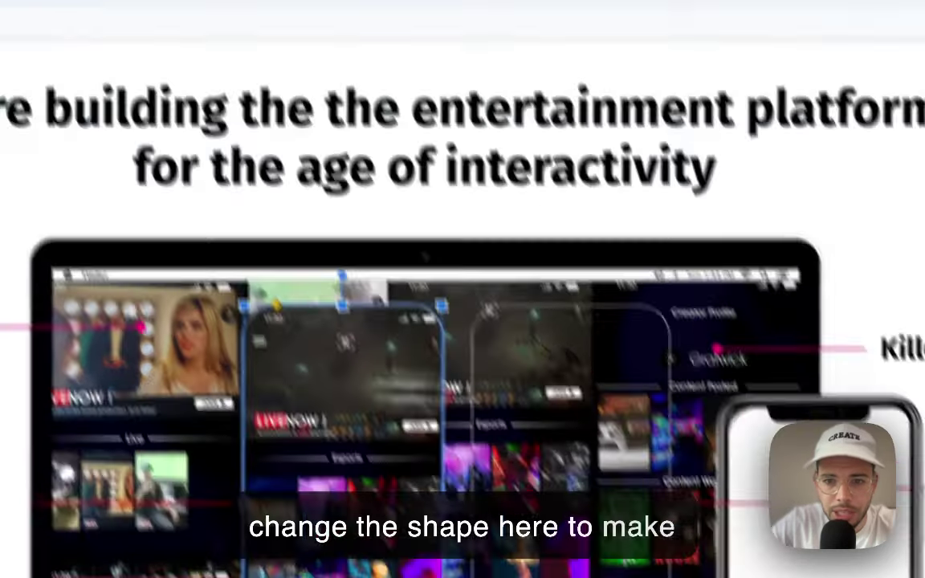
Move the rounded Esports screenshot into the phone frame and nudge it down to fit the phone's screen
drag(343, 433, 808, 501)
drag(482, 295, 495, 353)
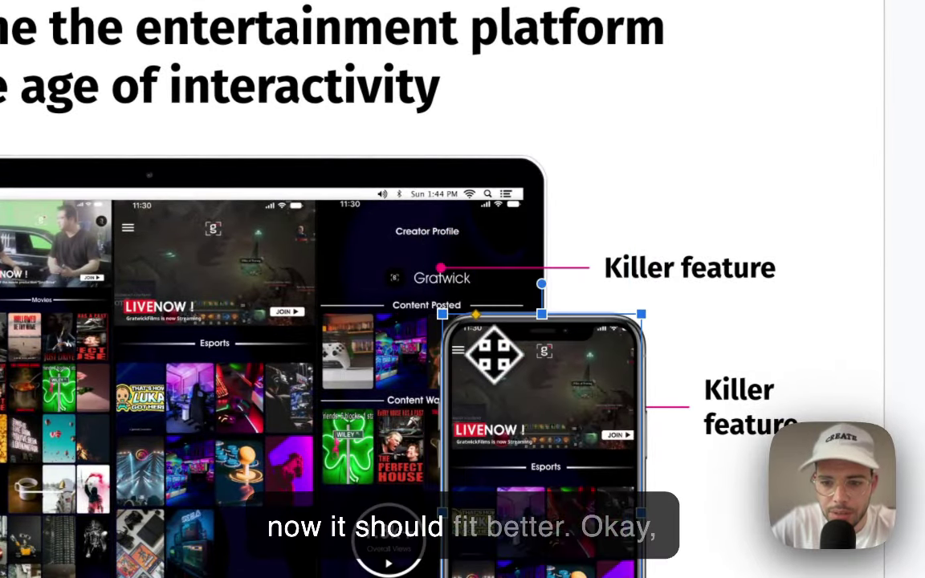
key(Down)
key(Down)
key(Down)
key(Down)
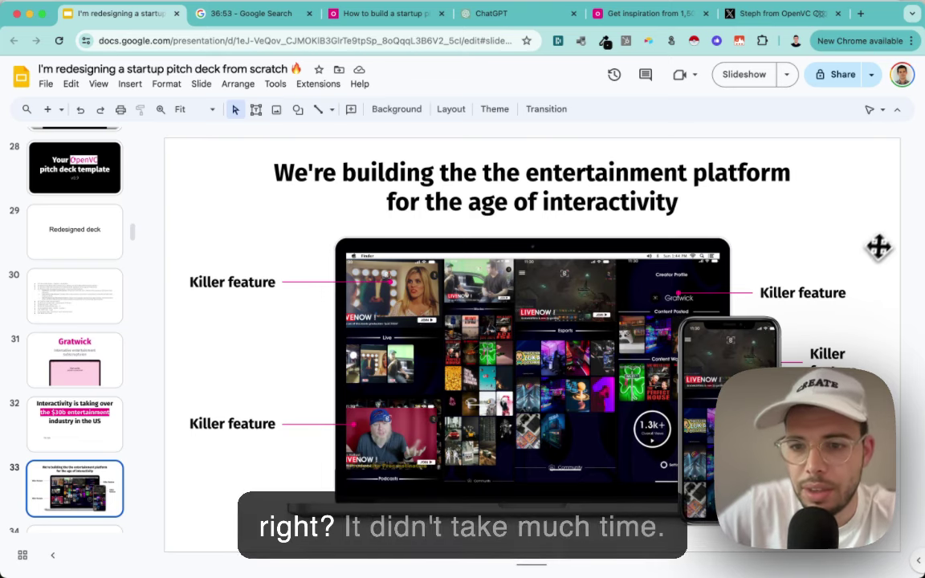
key(ctrl+m)
key(Up)
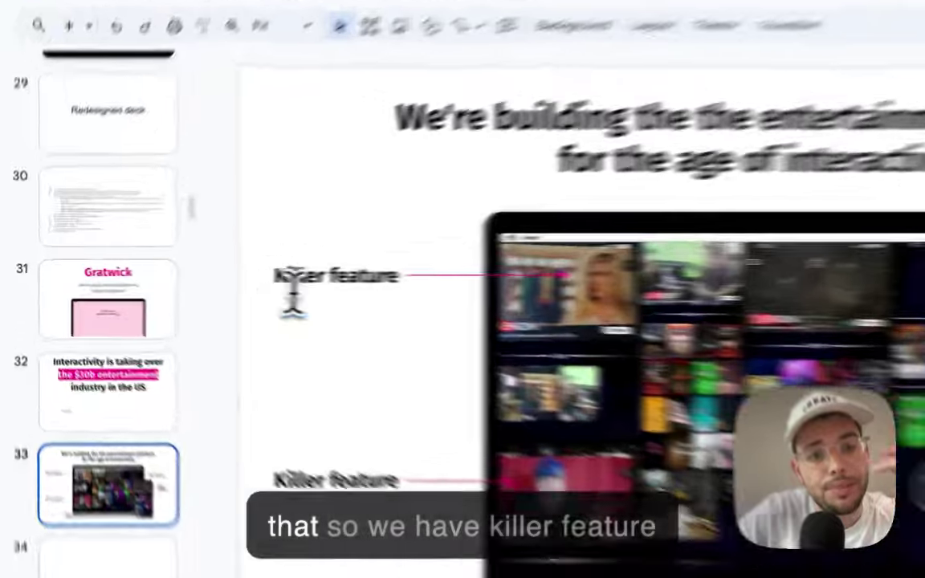
Find the product feature list on outline slide 30 and copy the "Auditions, Live Sets and Premieres" item with its description
triple_click(197, 282)
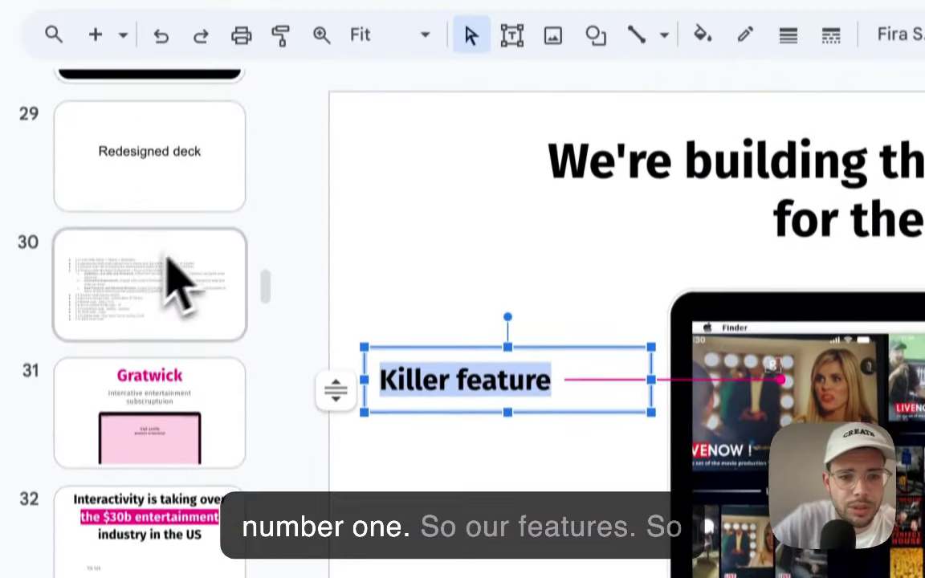
scroll(164, 169, up, 5)
click(148, 358)
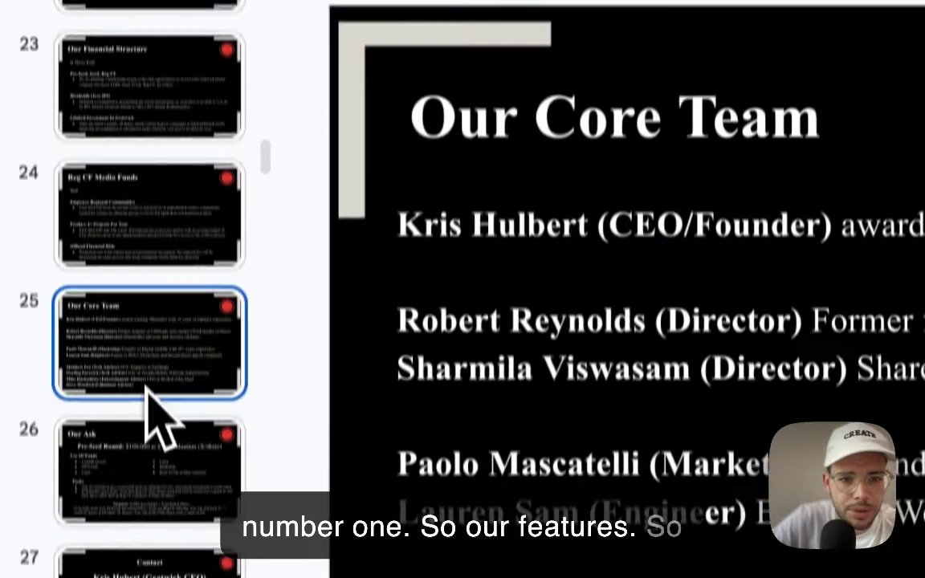
click(155, 241)
key(Up)
key(Down)
key(Down)
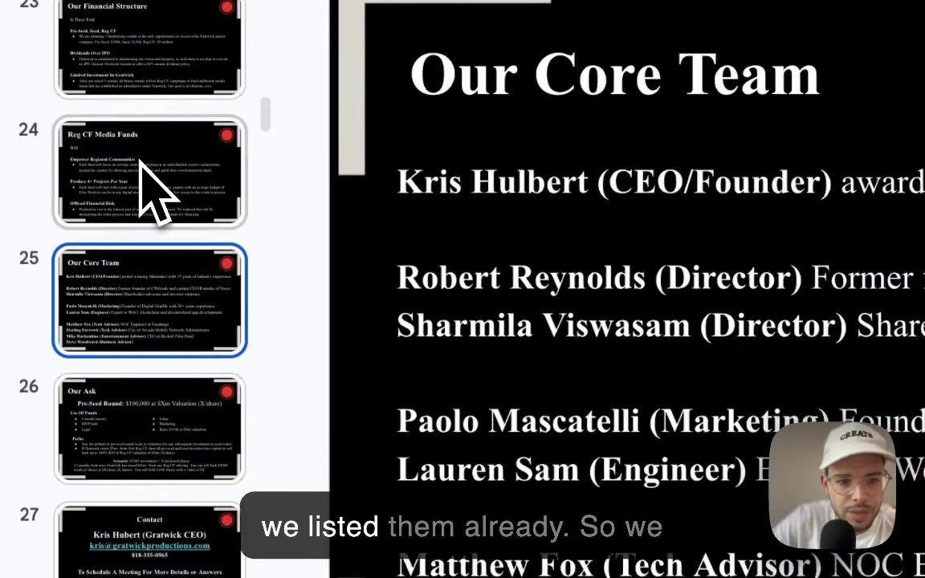
key(Down)
key(Down)
key(Down)
key(Down)
key(Down)
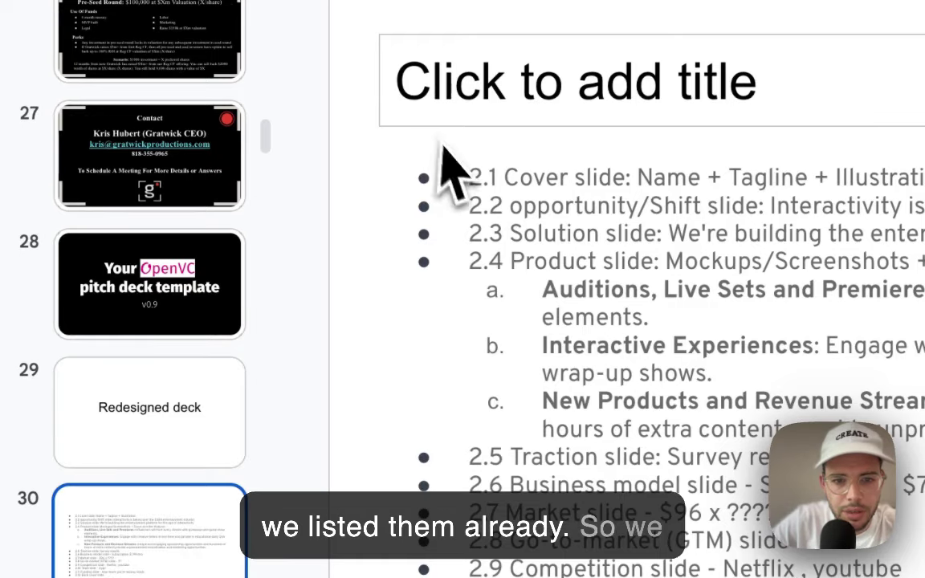
triple_click(576, 284)
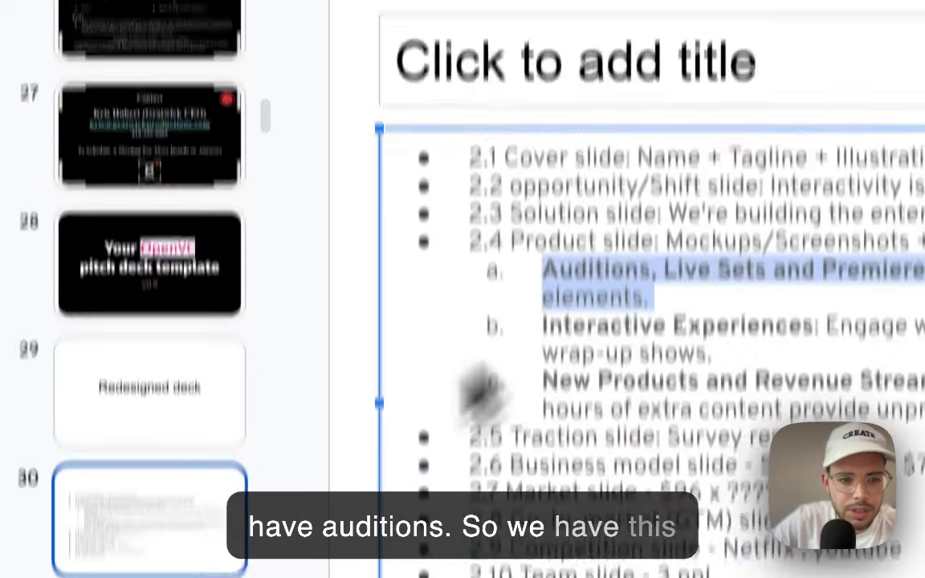
Replace the "Killer feature" label beside the laptop's top-left callout on slide 33 with the "Auditions, Live Sets and Premieres" item and its description
scroll(149, 449, down, 3)
click(145, 454)
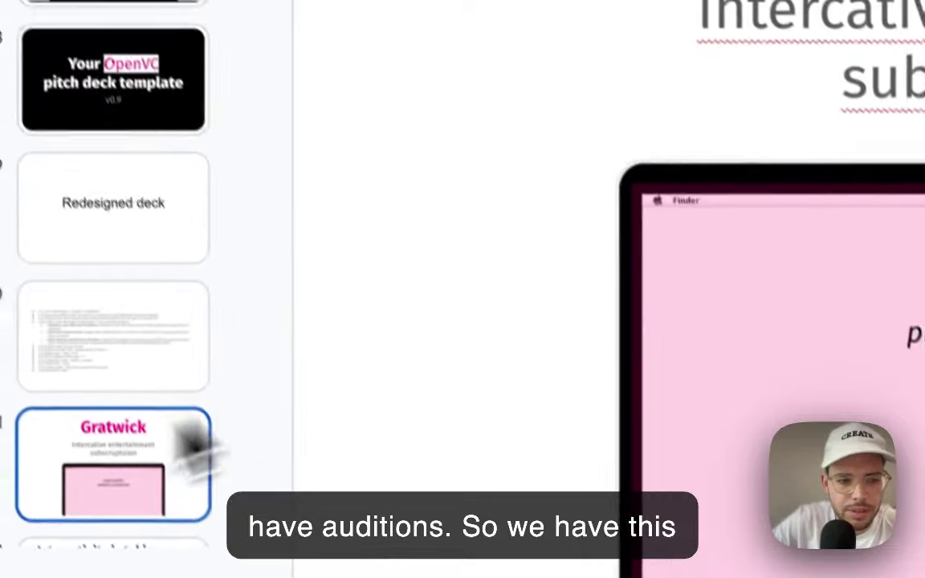
scroll(120, 481, down, 3)
click(87, 517)
click(420, 87)
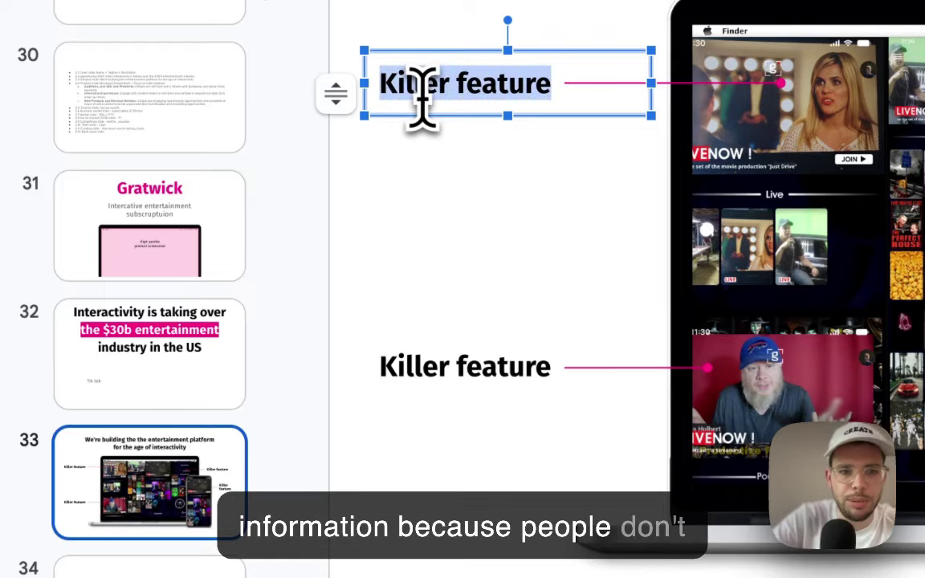
text(Auditions, Live Sets and Premieres: Influencers will host every stream with giveaways and game show elements.)
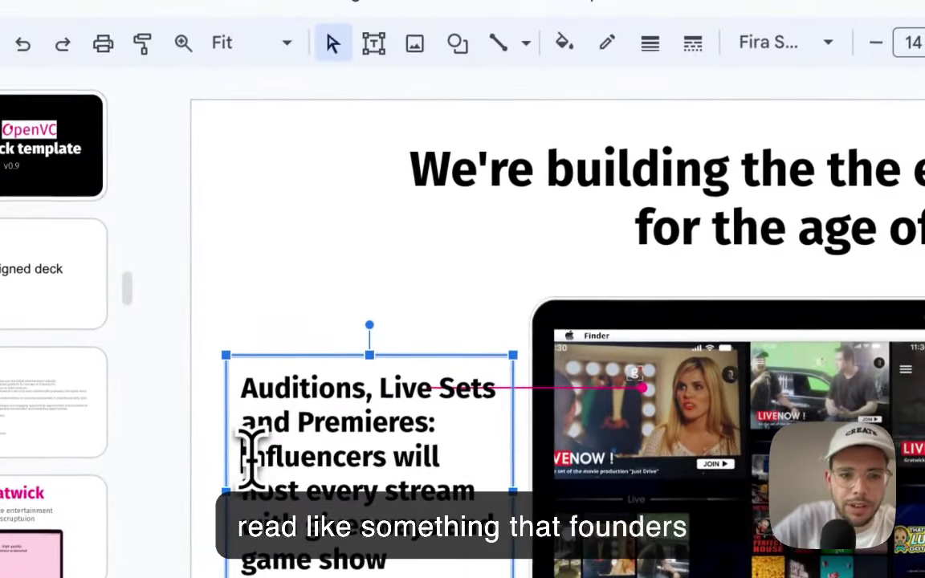
Set the description starting "Influencers will host" to regular weight at 12 pt and put it on its own line below the heading
click(251, 456)
key(ctrl+shift+End)
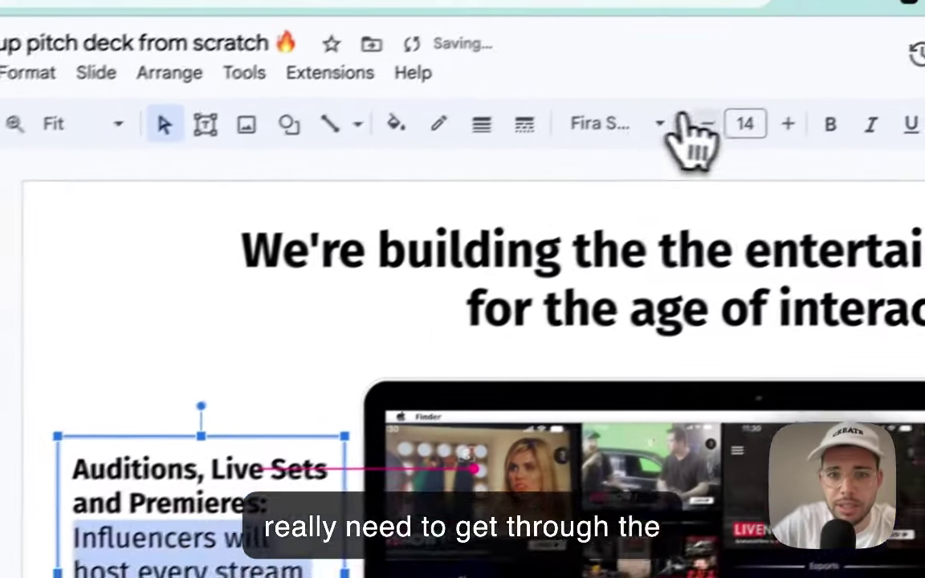
click(875, 43)
click(875, 43)
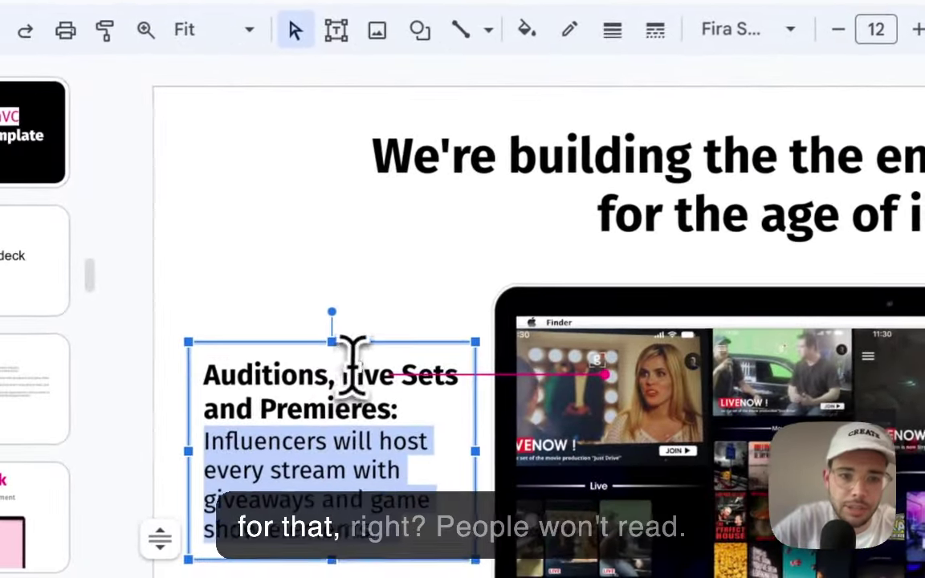
click(171, 485)
key(Return)
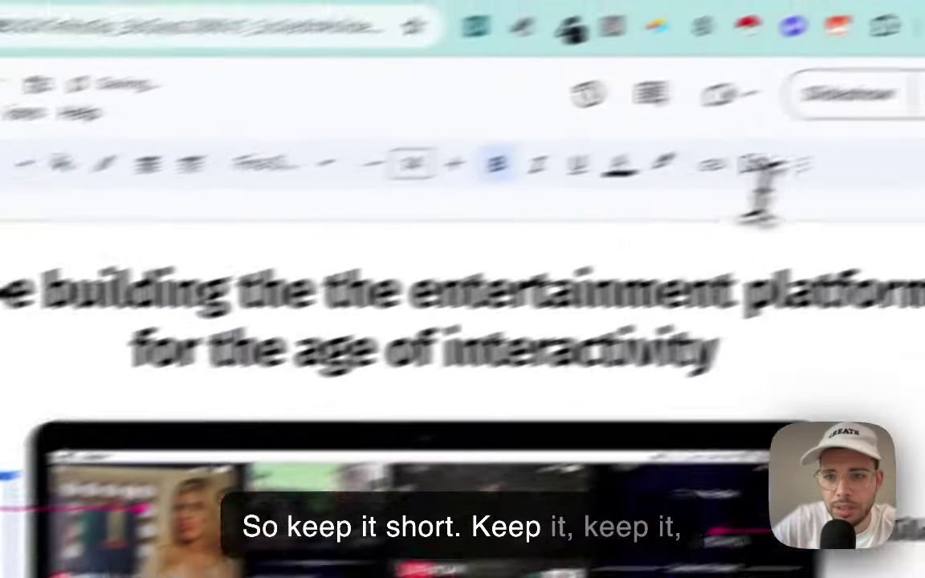
Try adding space after the paragraph at the "Auditions, Live Sets and Premieres" heading and remove that spacing
click(619, 212)
click(407, 159)
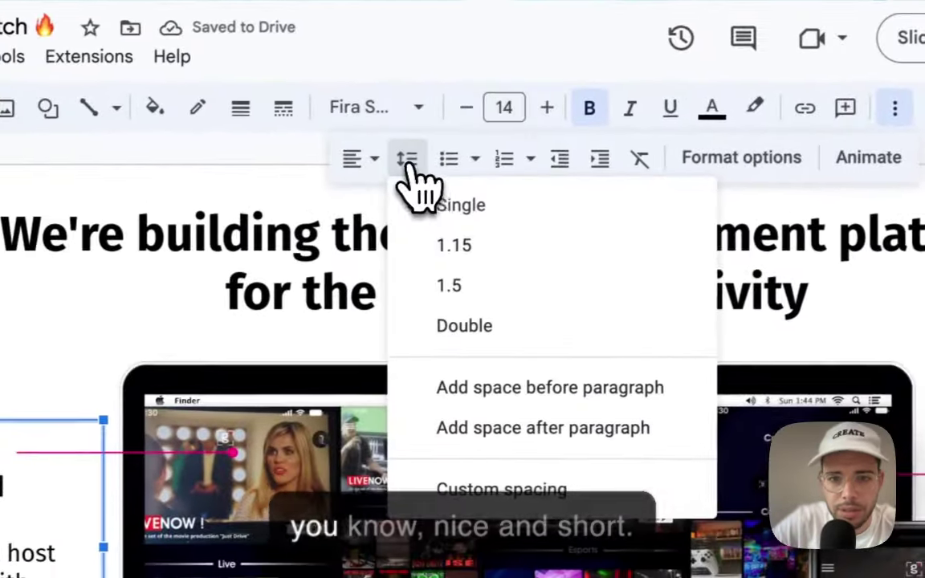
click(474, 428)
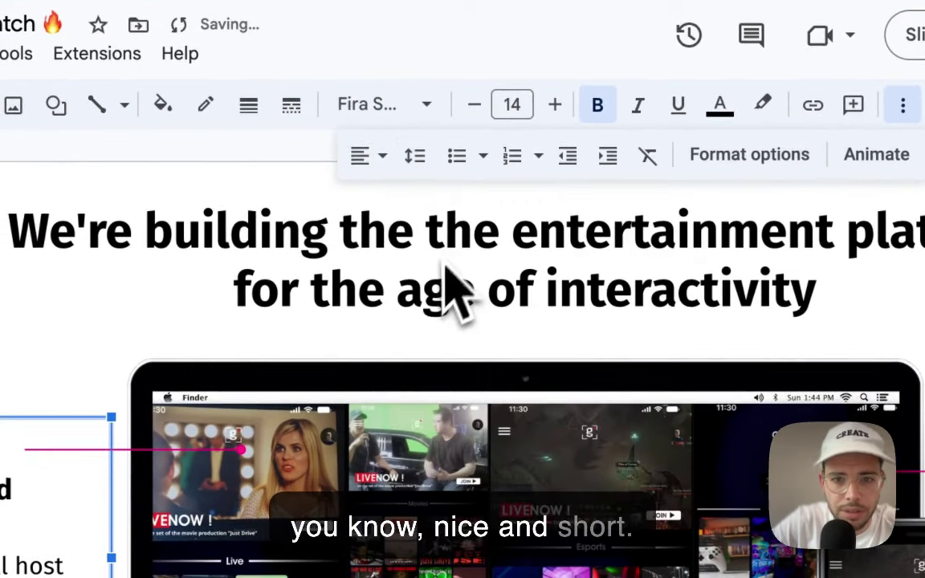
click(419, 156)
click(497, 423)
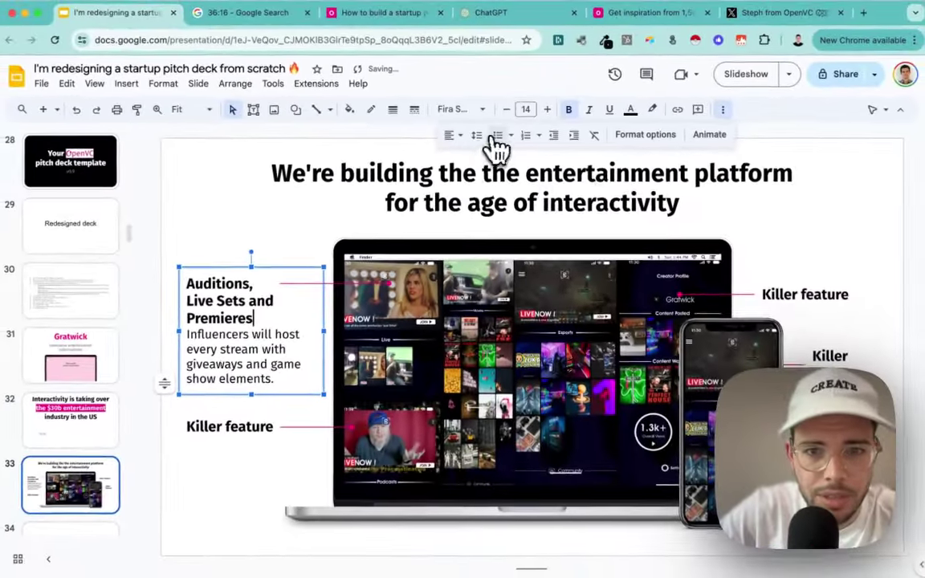
click(424, 153)
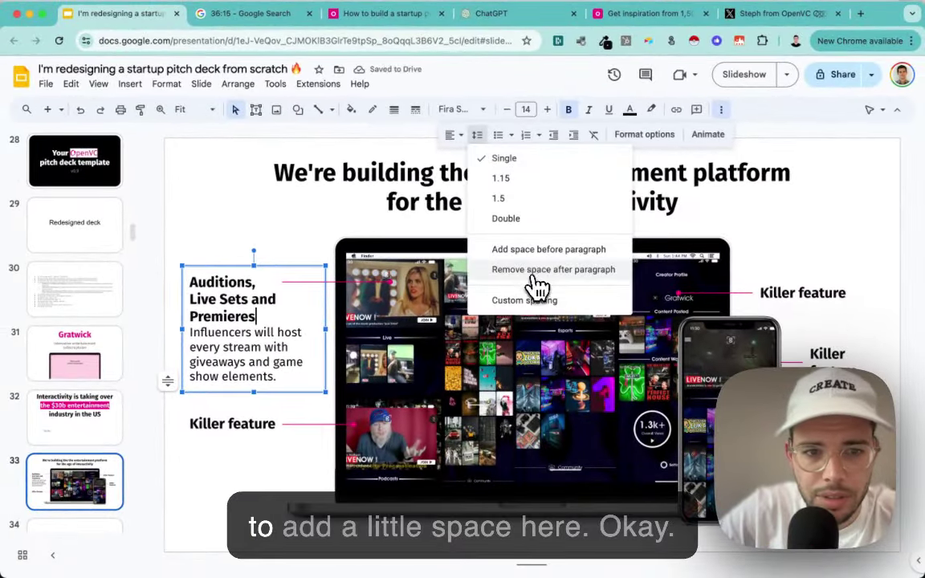
click(537, 272)
Split the "Auditions, Live Sets and Premieres" heading and its description into separate paragraphs and add space after the heading
key(Home)
key(BackSpace)
key(Return)
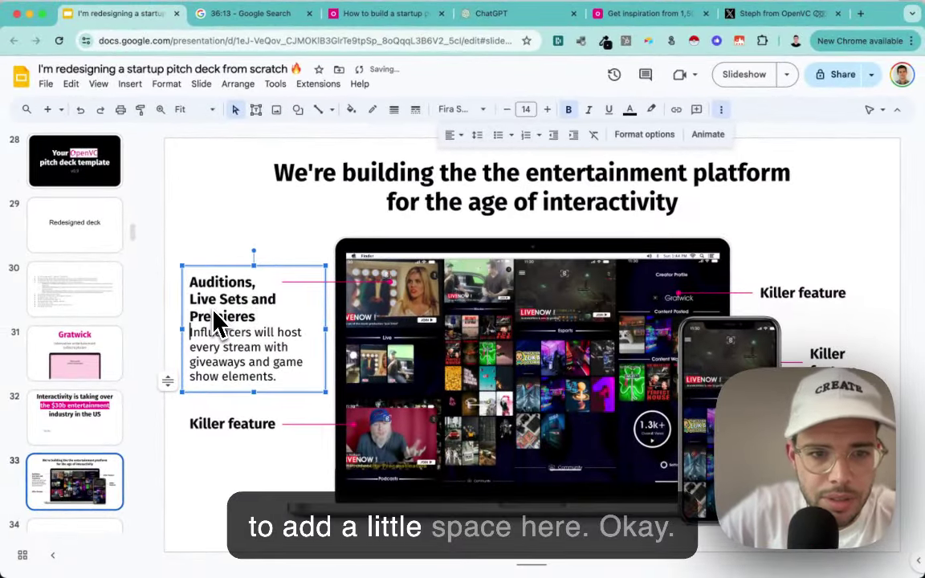
click(477, 134)
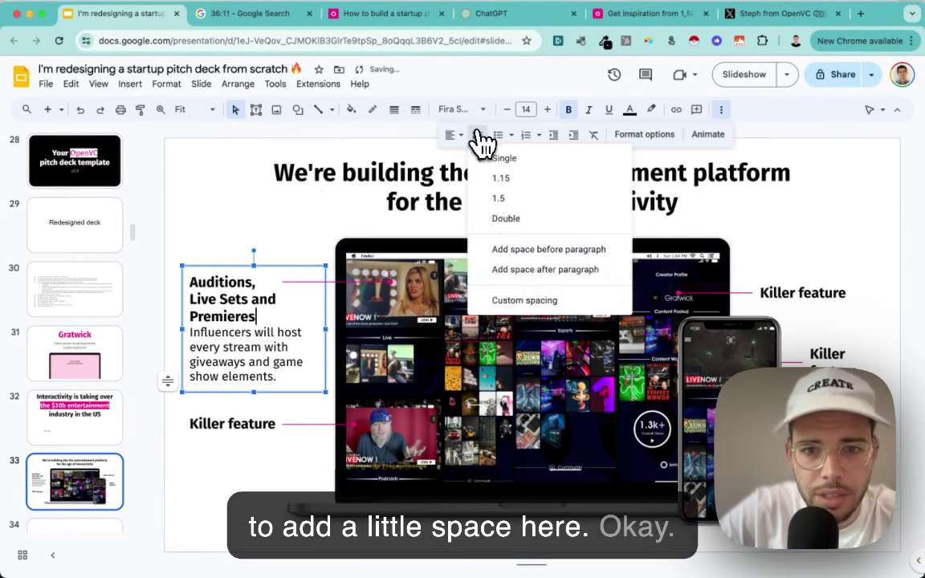
click(530, 272)
drag(190, 299, 215, 299)
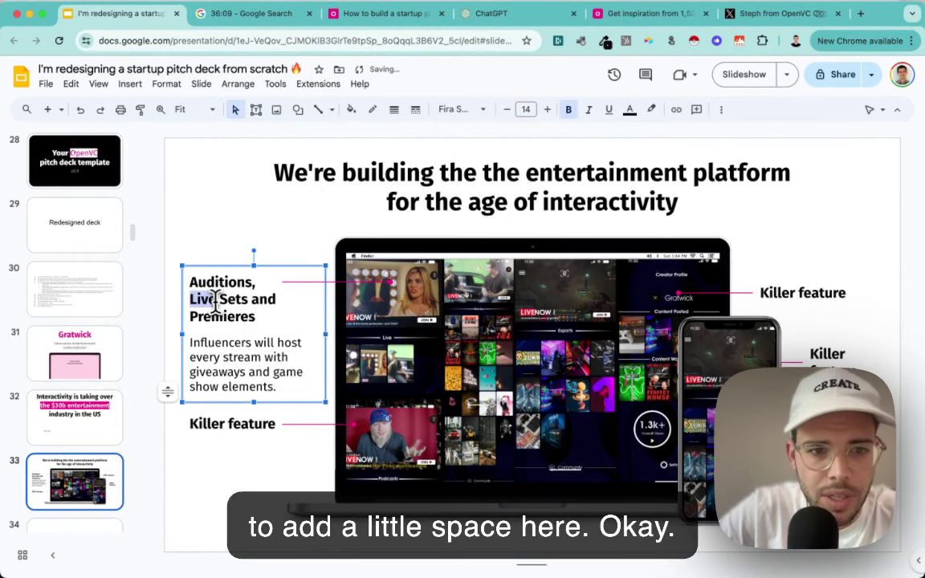
Set the "Auditions, Live Sets and Premieres" heading to 12 pt, make its description two points smaller, and replace the heading's "and" with "&"
click(507, 110)
click(507, 110)
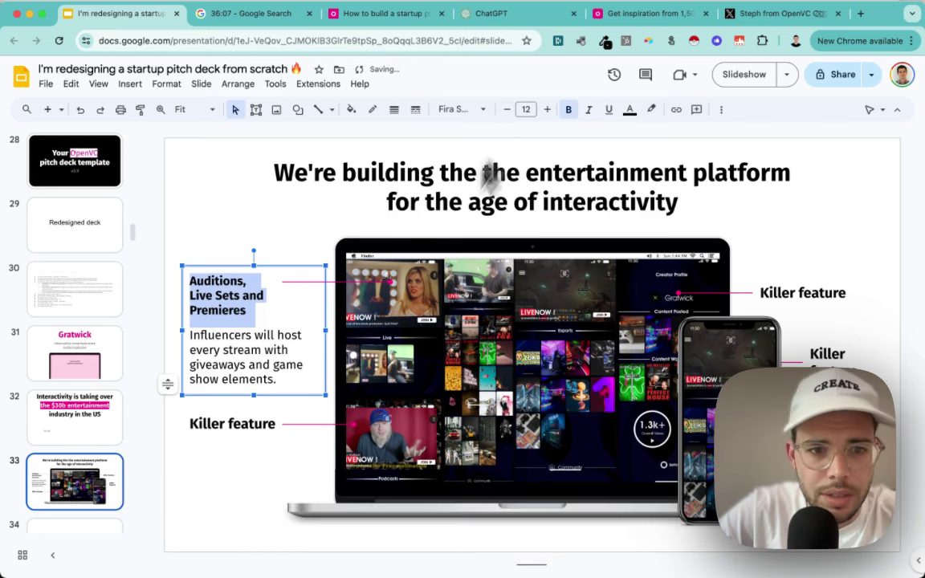
triple_click(239, 353)
click(506, 110)
click(507, 110)
key(Escape)
key(Escape)
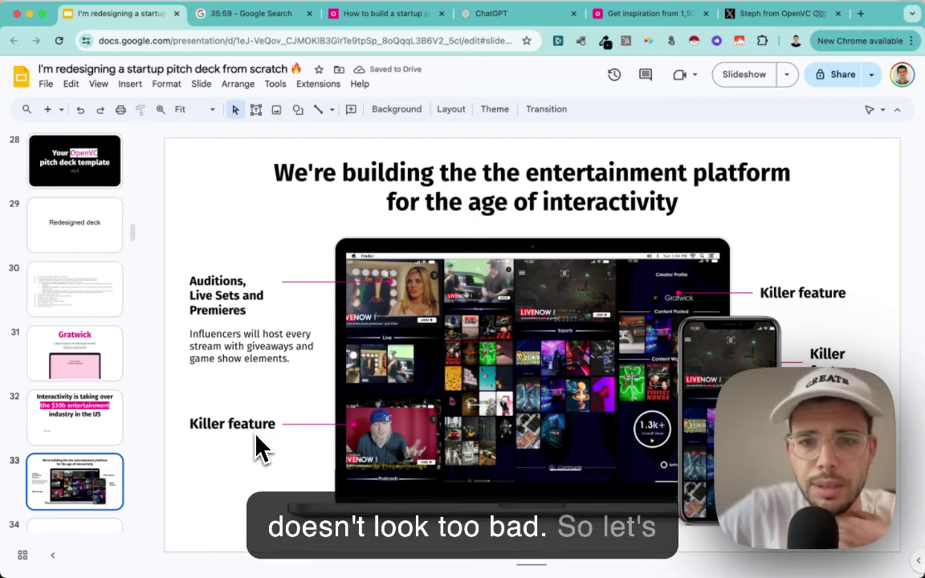
double_click(251, 295)
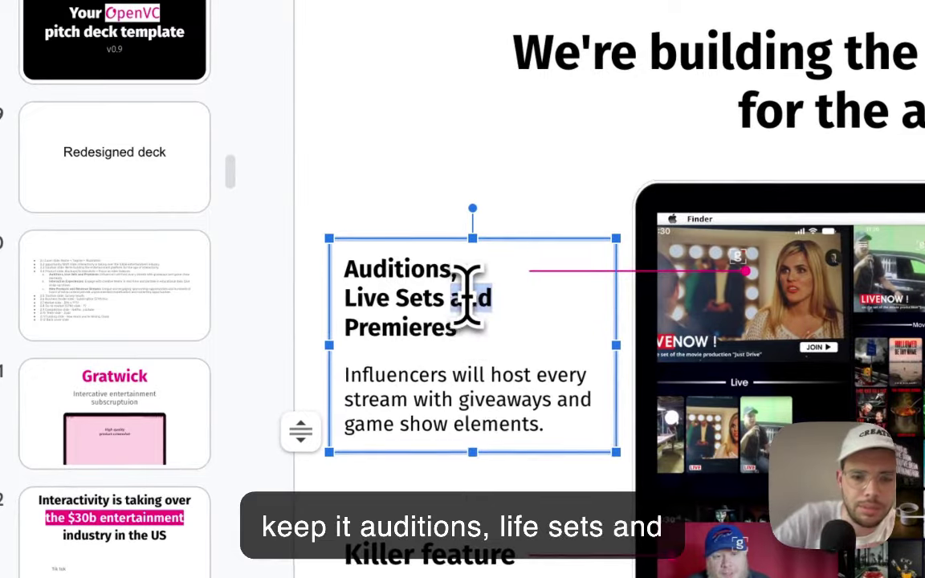
text(&)
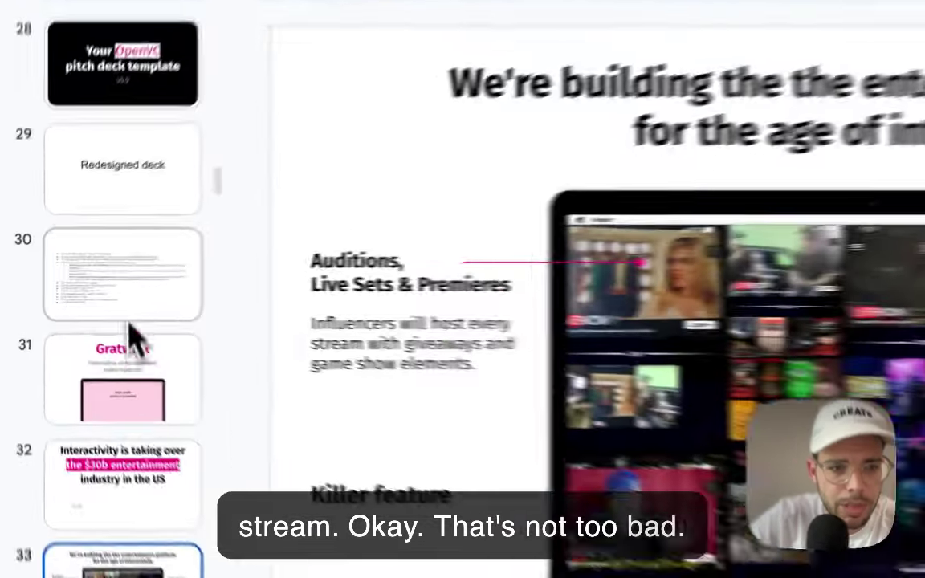
Replace the "Killer feature" label at the laptop's lower-left callout with slide 30's "Interactive Experiences" item and add space after its heading
click(78, 311)
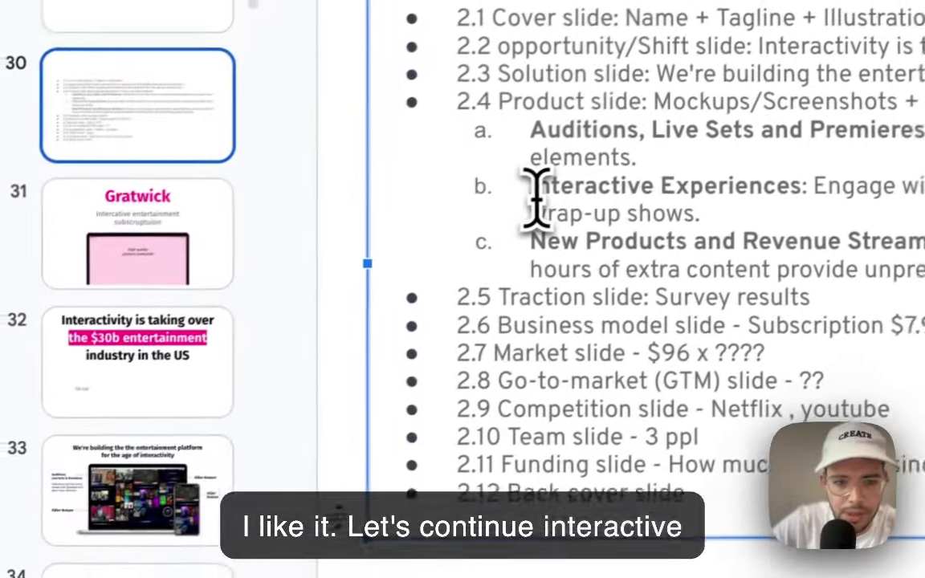
triple_click(185, 359)
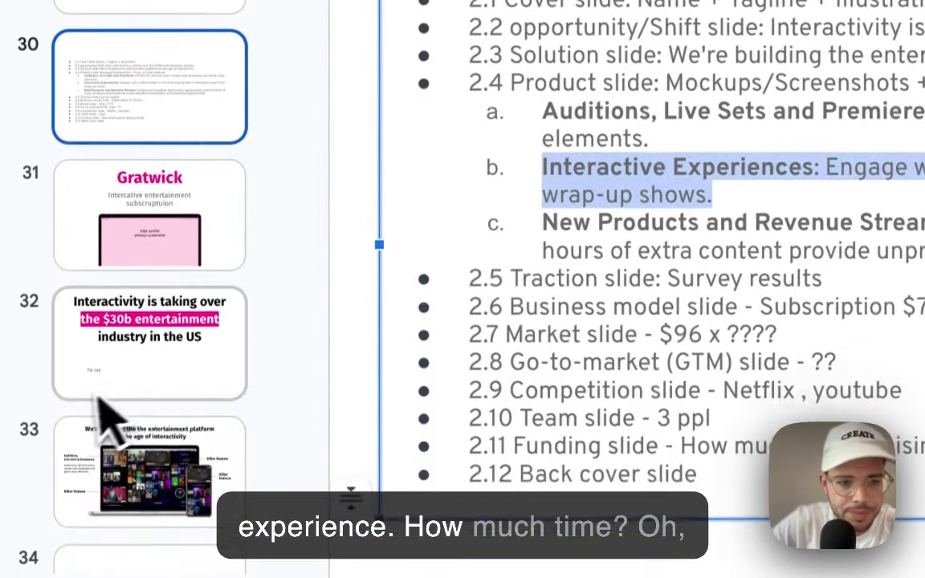
click(103, 376)
click(127, 438)
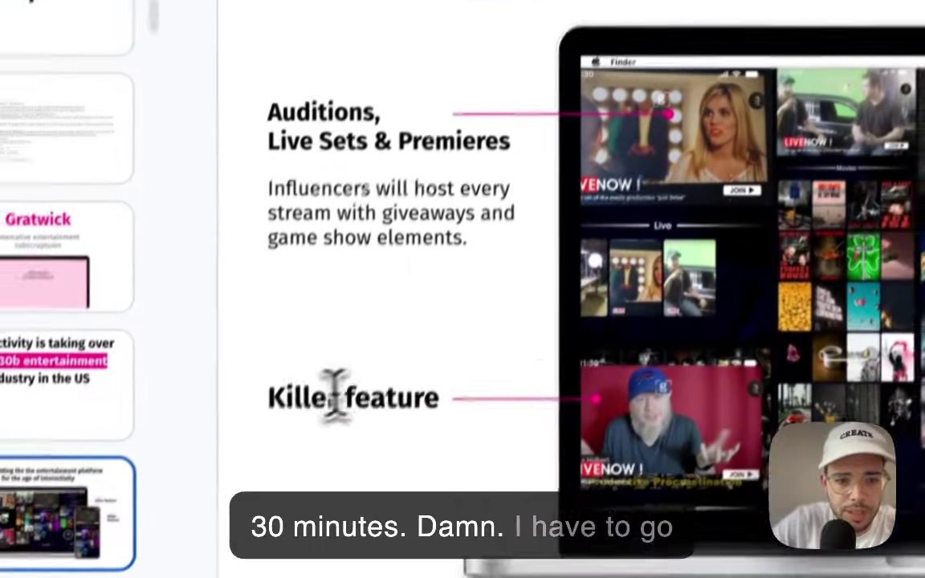
click(305, 397)
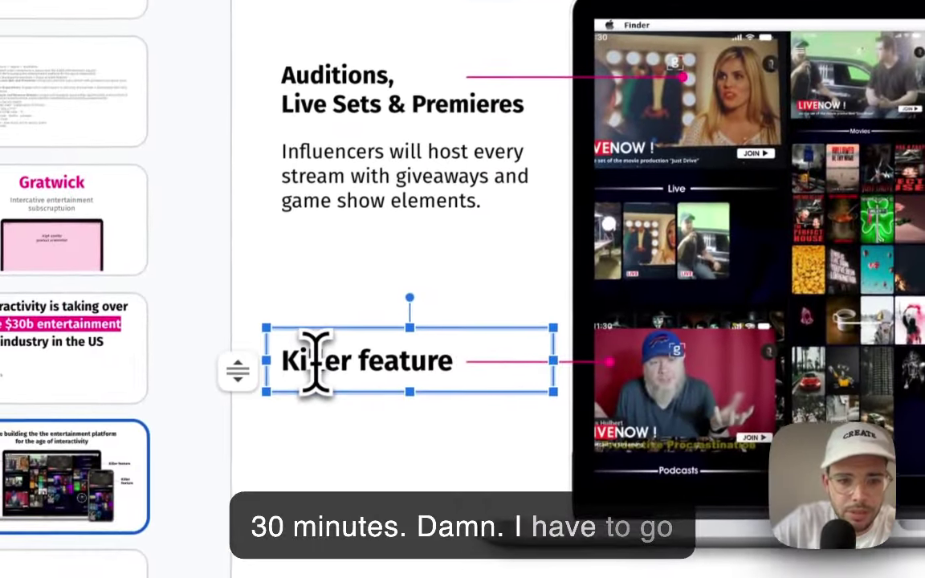
key(ctrl+a)
key(ctrl+v)
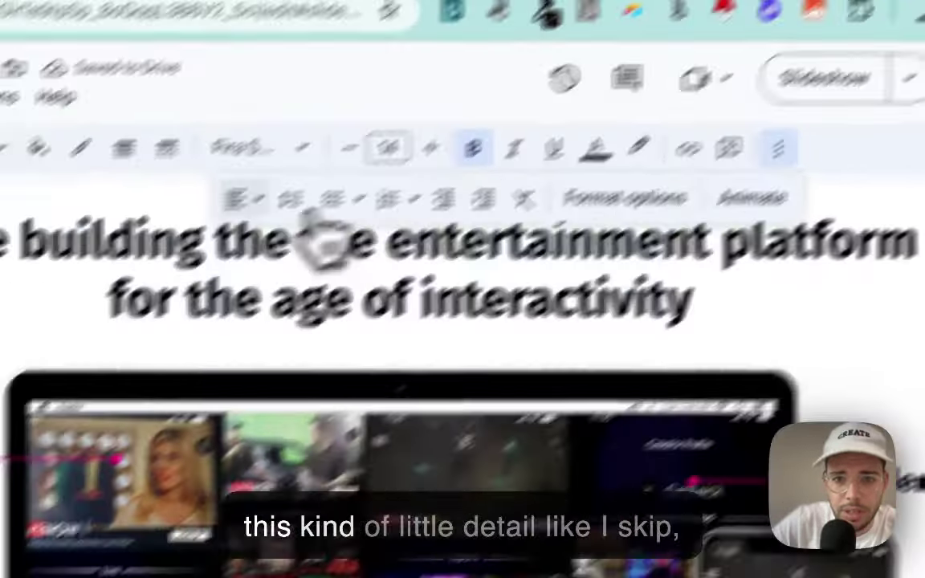
click(291, 199)
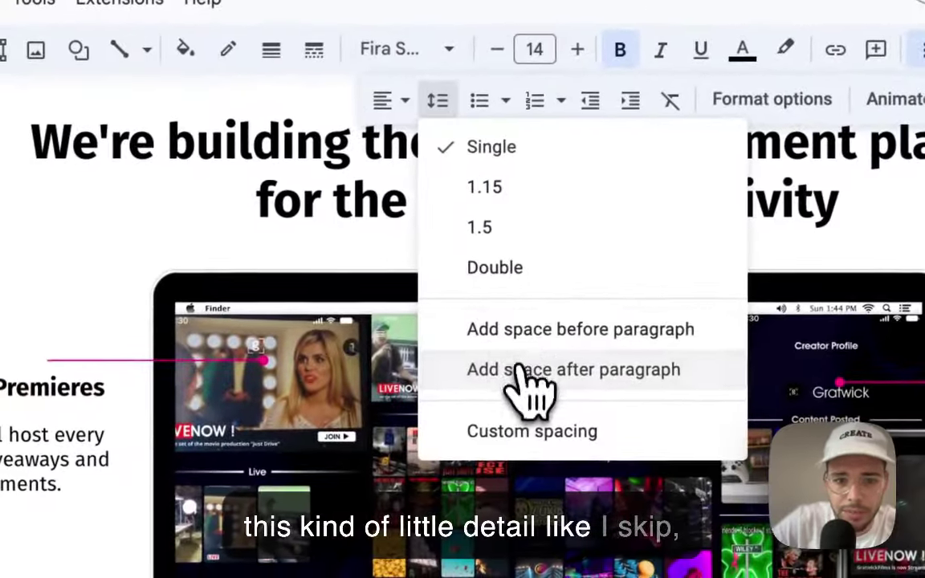
click(388, 486)
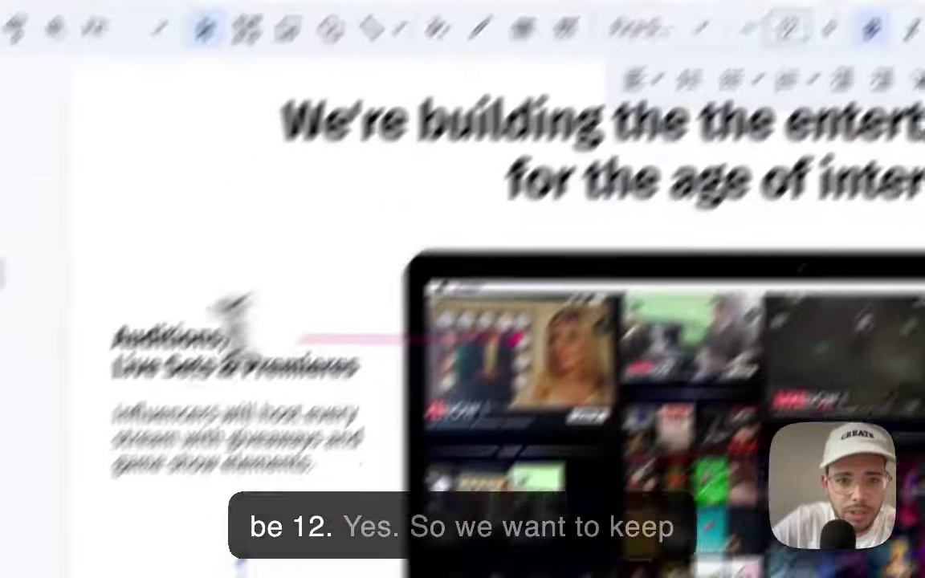
Check the font size and paragraph spacing of the "Auditions, Live Sets & Premieres" item against the "Interactive Experiences" item
click(413, 62)
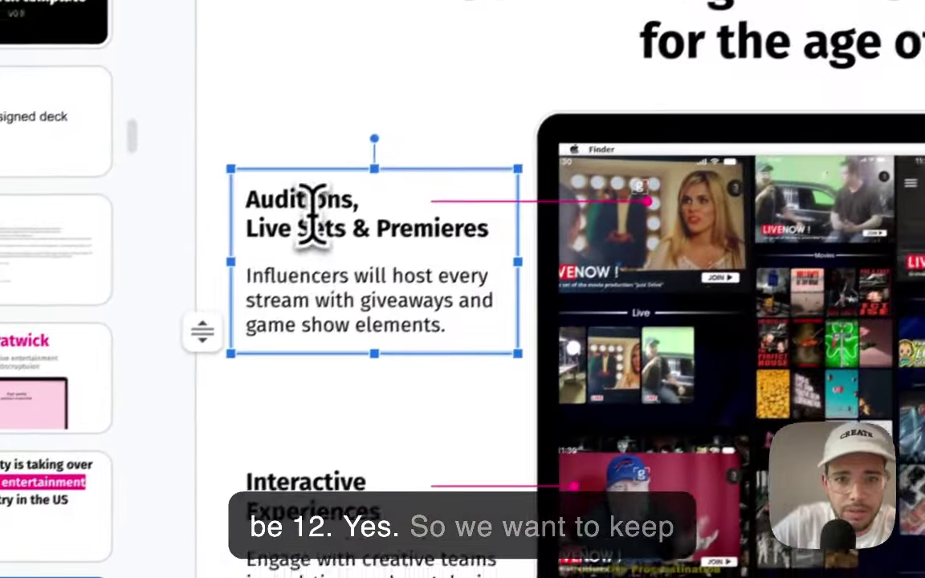
click(277, 512)
click(294, 220)
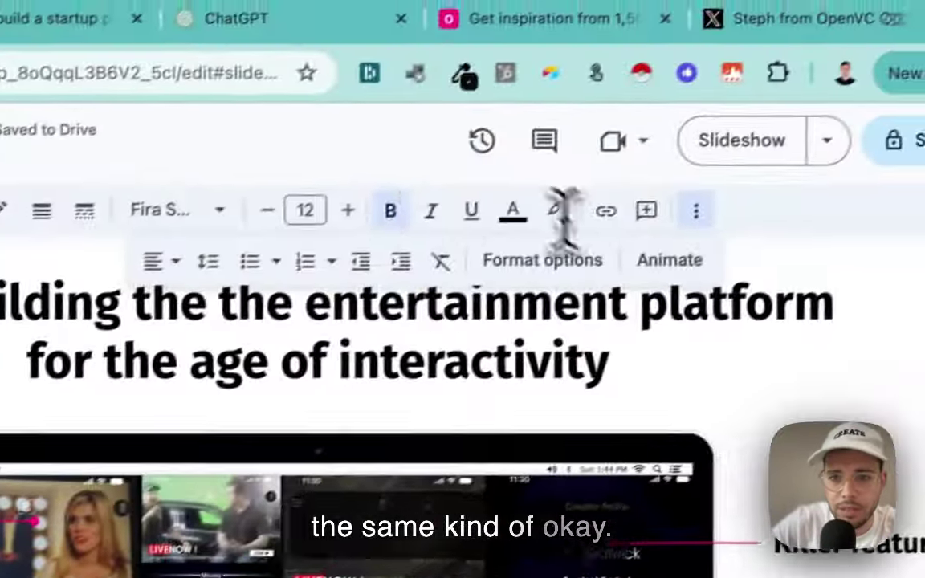
click(413, 165)
click(492, 181)
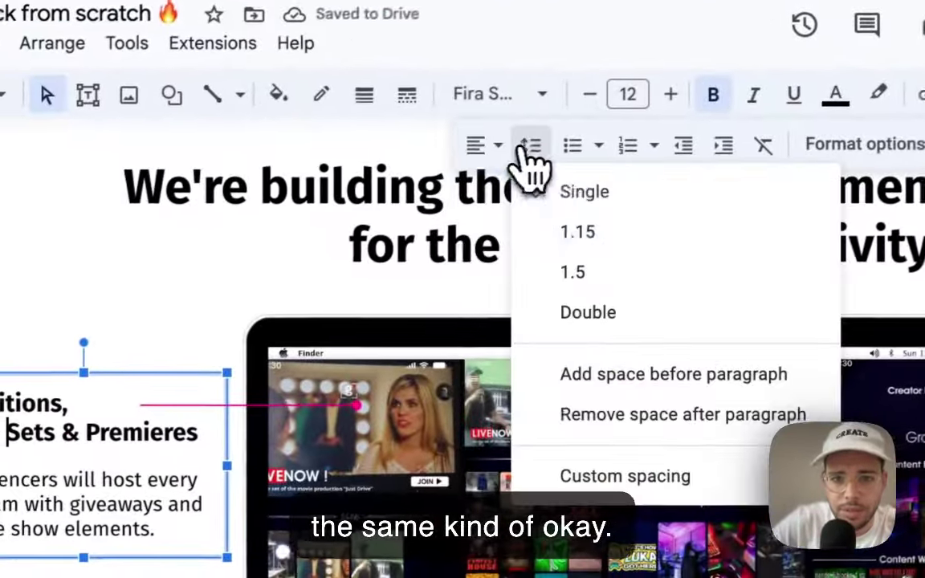
click(532, 152)
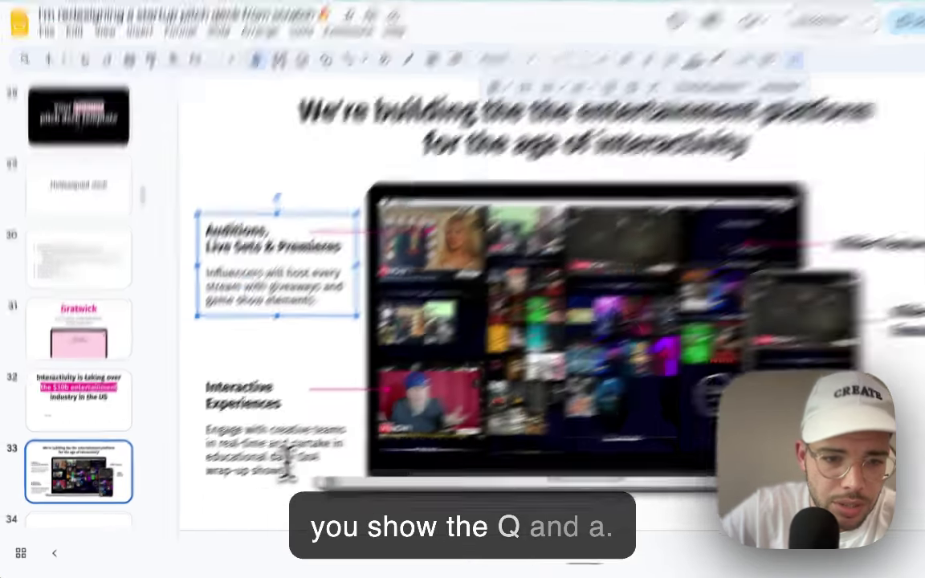
Shorten the "Interactive Experiences" description by removing "wrap-up shows" and changing "QnA" to "Q&A", so it ends with "educational daily Q&A."
click(245, 481)
double_click(430, 399)
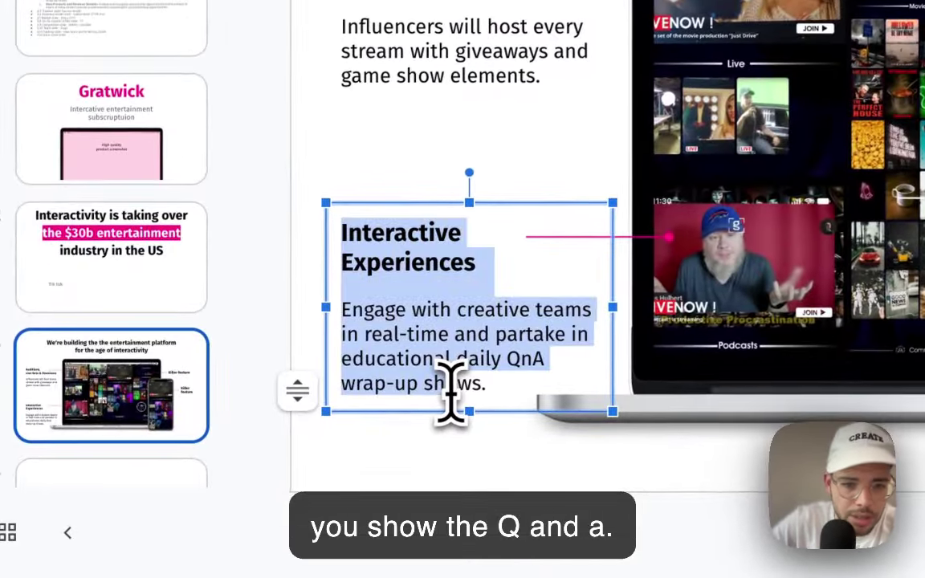
click(429, 399)
key(shift+End)
key(ctrl+a)
click(450, 395)
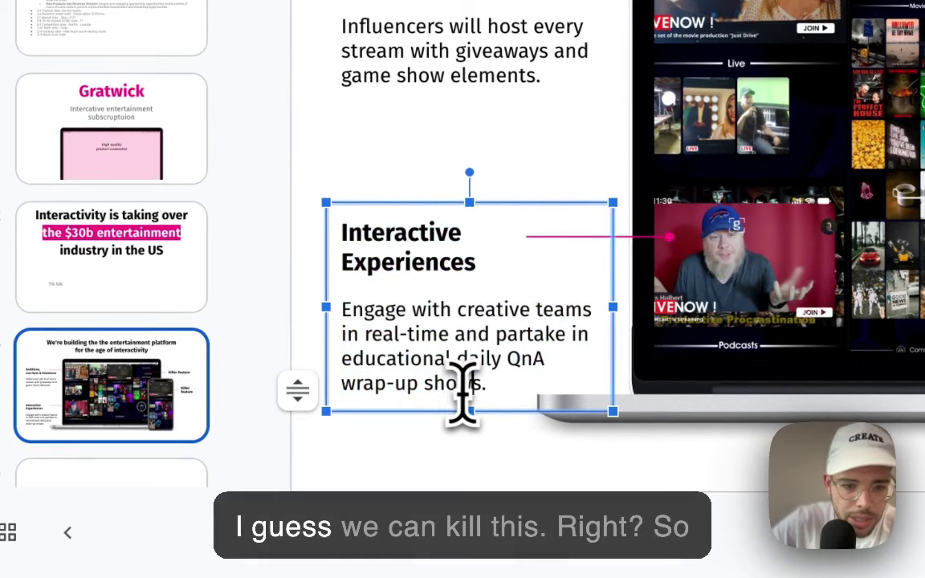
key(BackSpace)
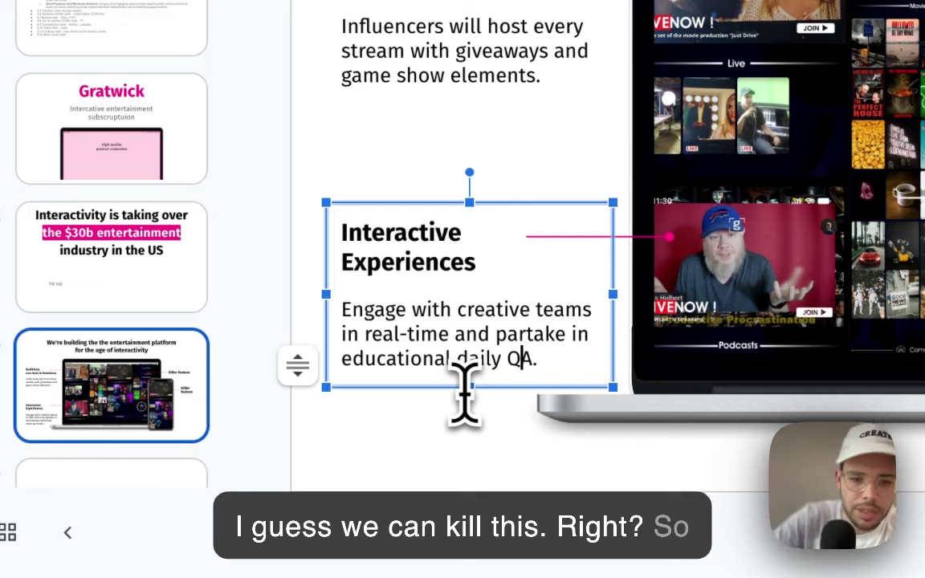
text(&)
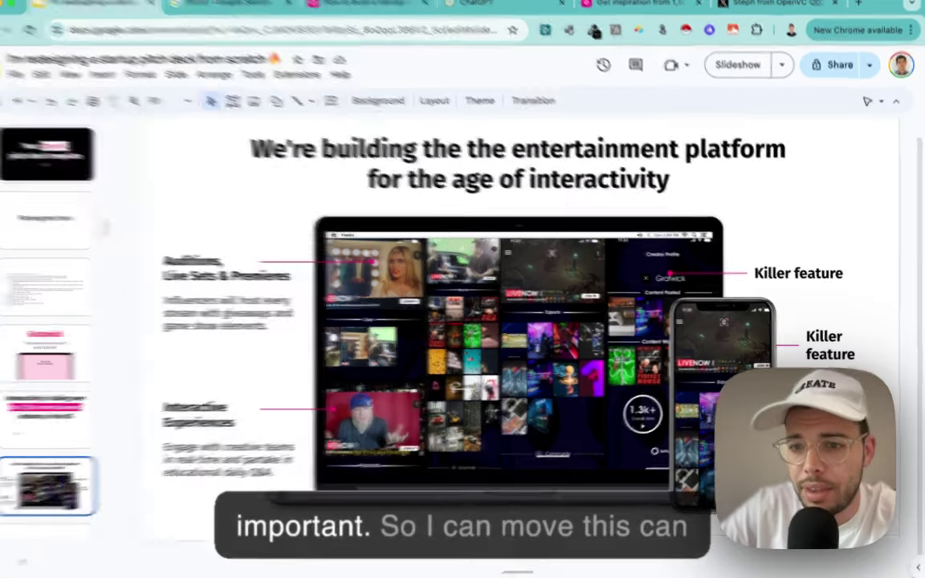
Delete the "Killer feature" label beside the phone mock-up together with its pink callout line
click(812, 345)
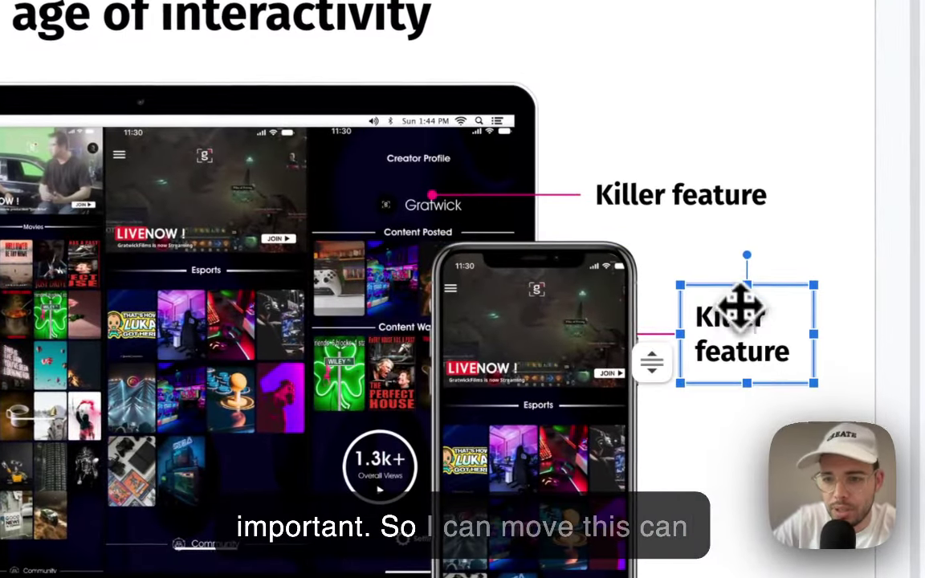
key(BackSpace)
click(661, 337)
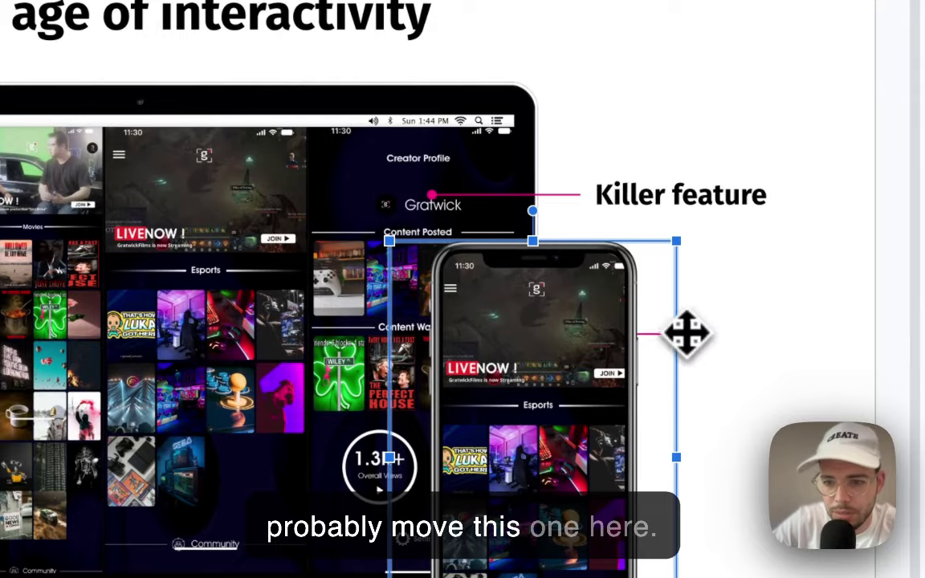
click(683, 335)
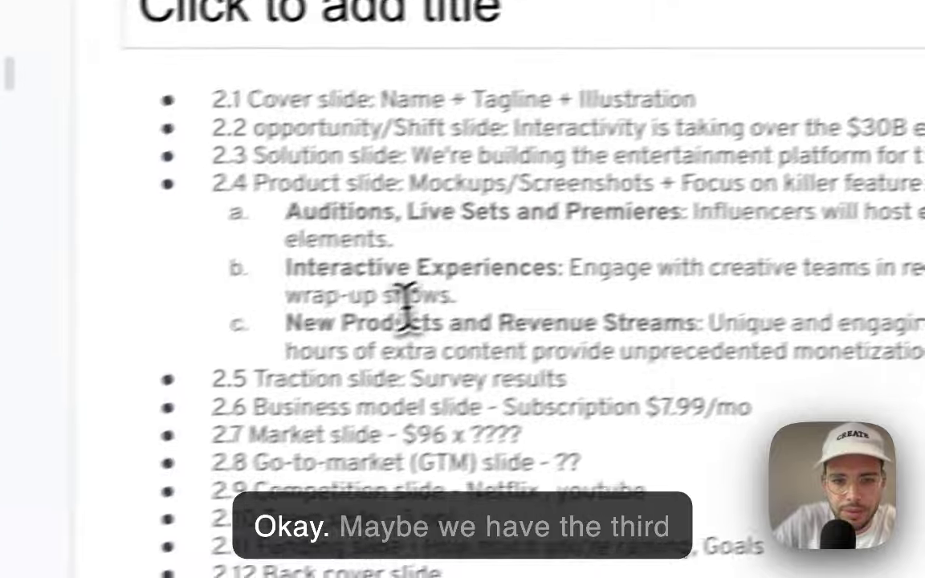
Replace the remaining "Killer feature" label on slide 33 with slide 30's "New Products and Revenue Streams" item, keeping the label's own text style
click(433, 299)
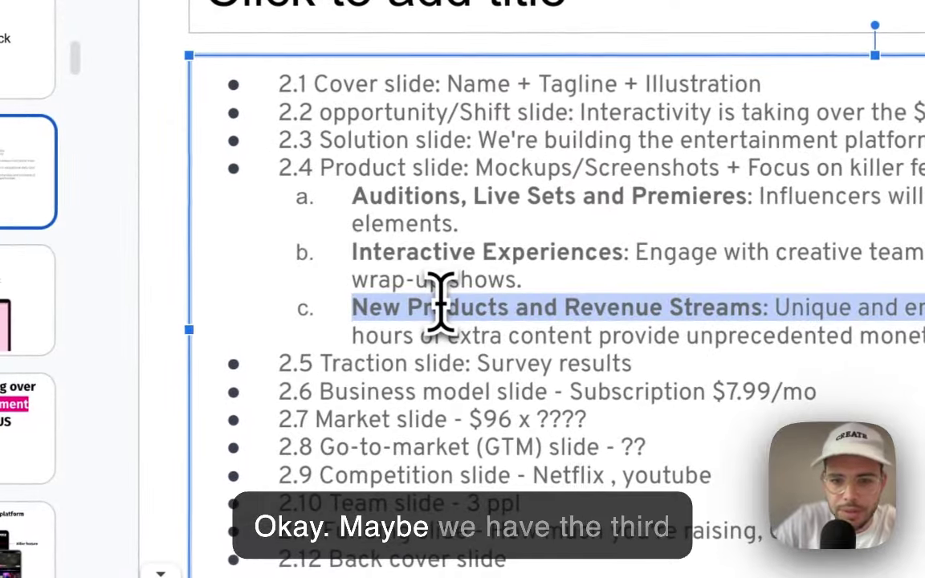
triple_click(440, 302)
key(ctrl+c)
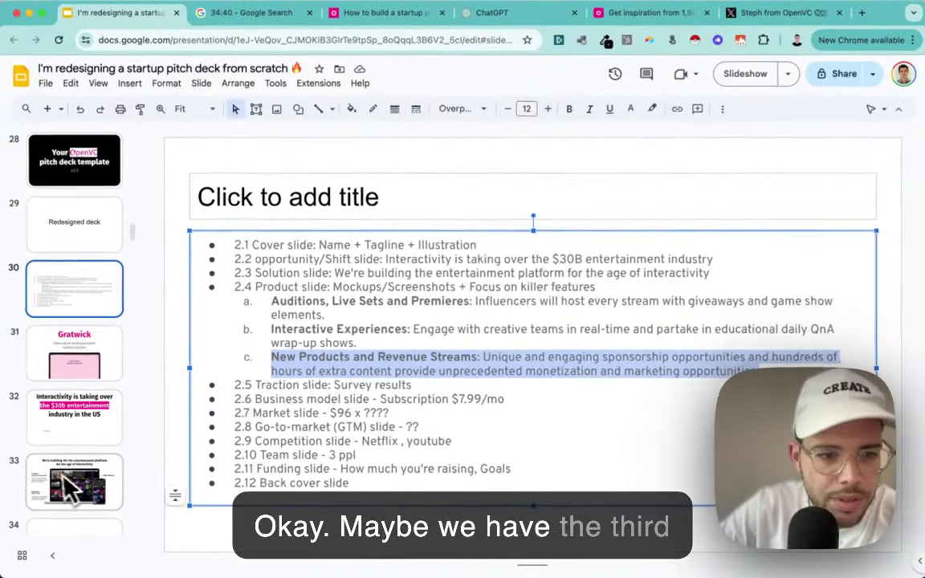
click(70, 486)
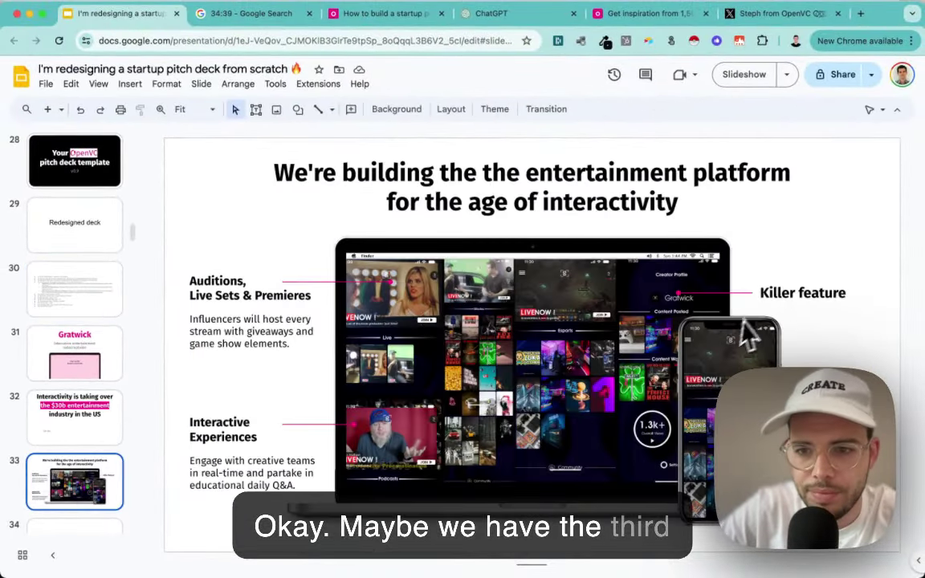
click(764, 299)
key(ctrl+v)
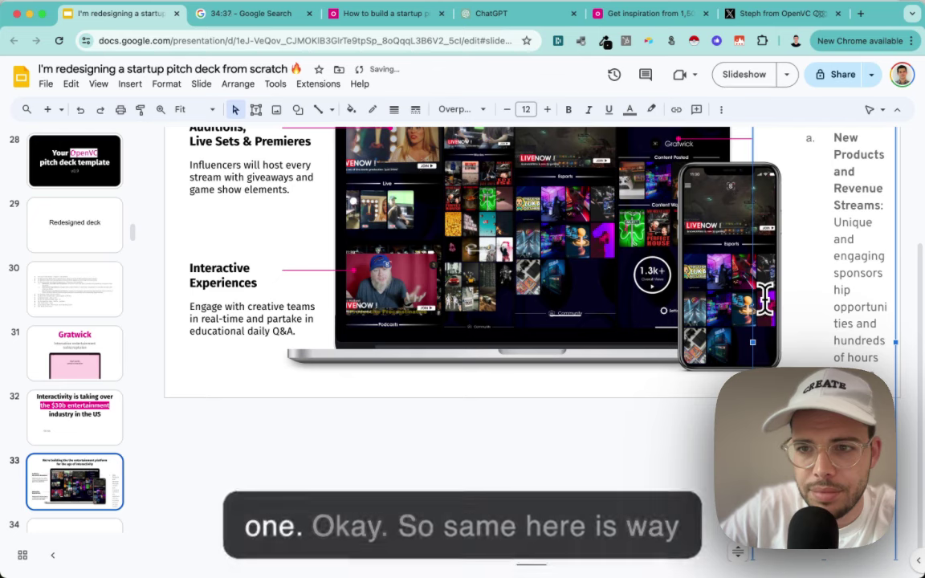
key(ctrl+z)
key(ctrl+v)
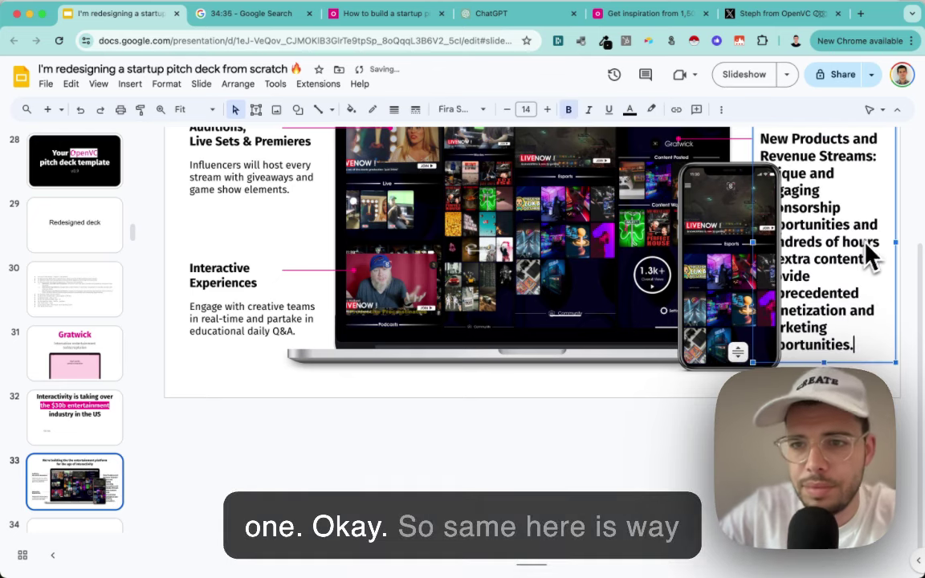
Remove "Products and" from the pasted item's heading so it reads "New Revenue Streams"
scroll(883, 249, up, 3)
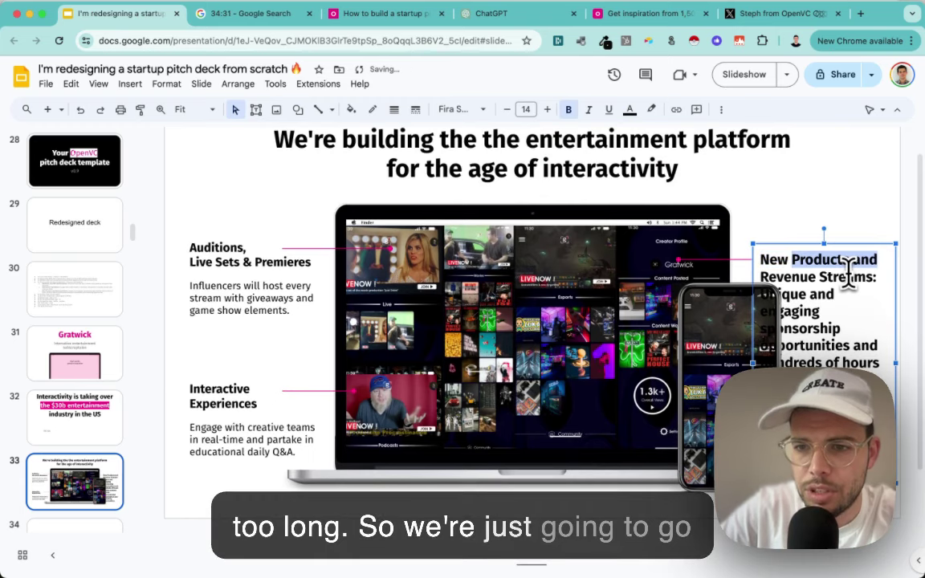
key(Delete)
key(Delete)
key(Delete)
key(Delete)
key(Delete)
key(Delete)
key(Delete)
key(Delete)
key(Delete)
key(Delete)
key(Delete)
key(Delete)
key(Delete)
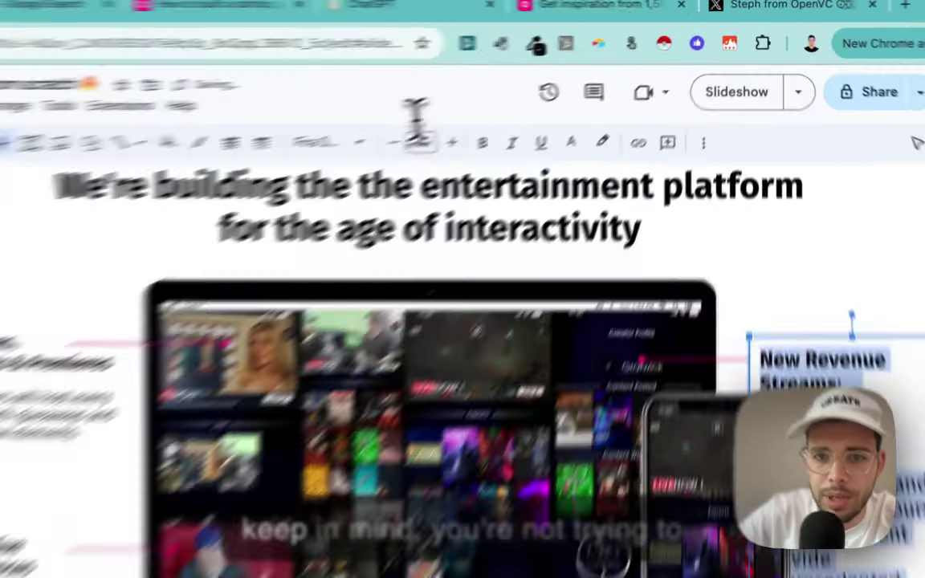
Set the "New Revenue Streams" heading to 12 pt and its description to a smaller size in regular weight
click(506, 109)
click(506, 109)
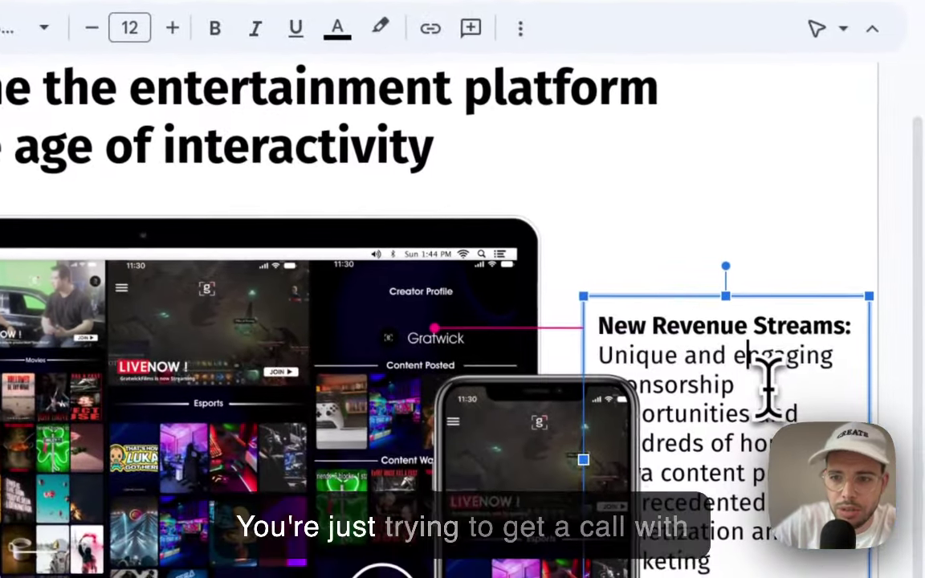
triple_click(767, 381)
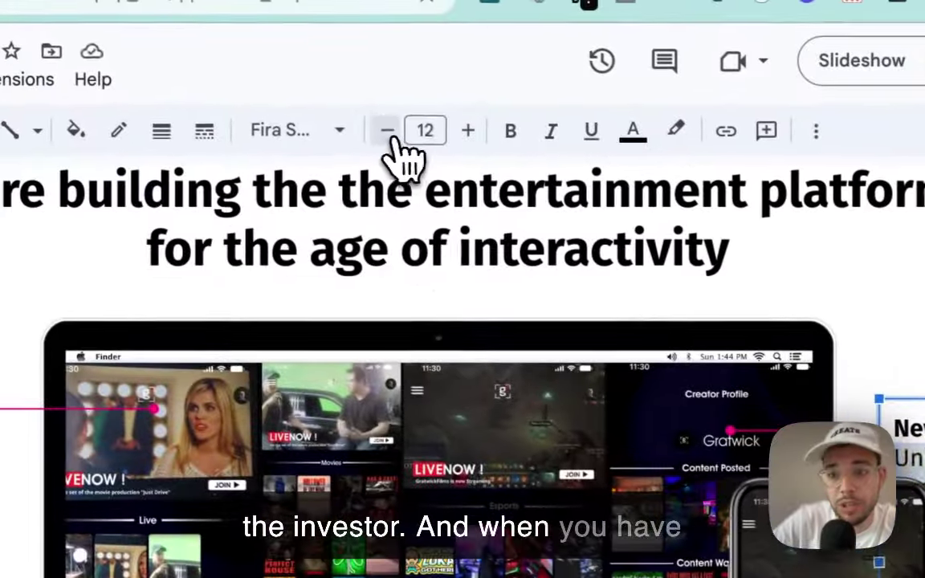
click(91, 29)
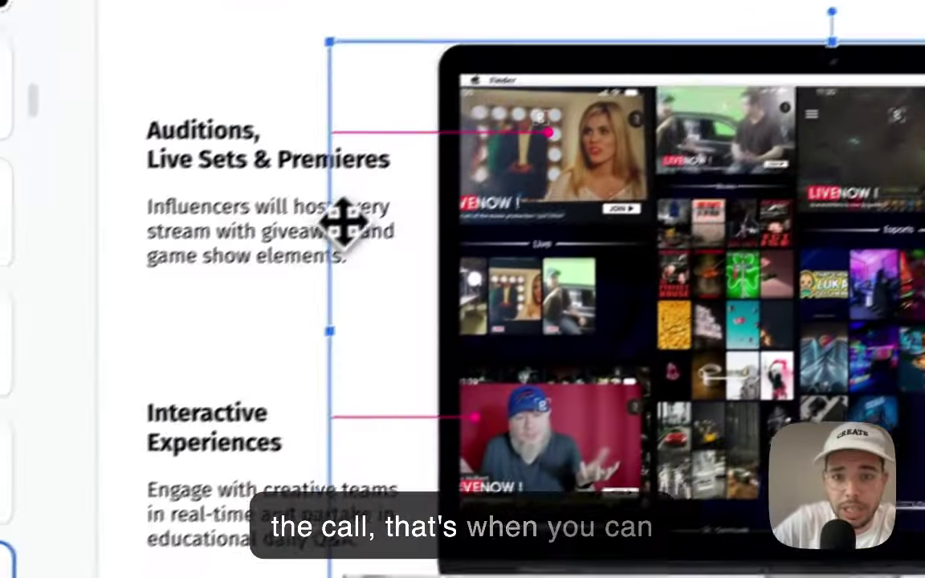
Add space after the "New Revenue Streams" heading paragraph to separate it from its description
click(343, 220)
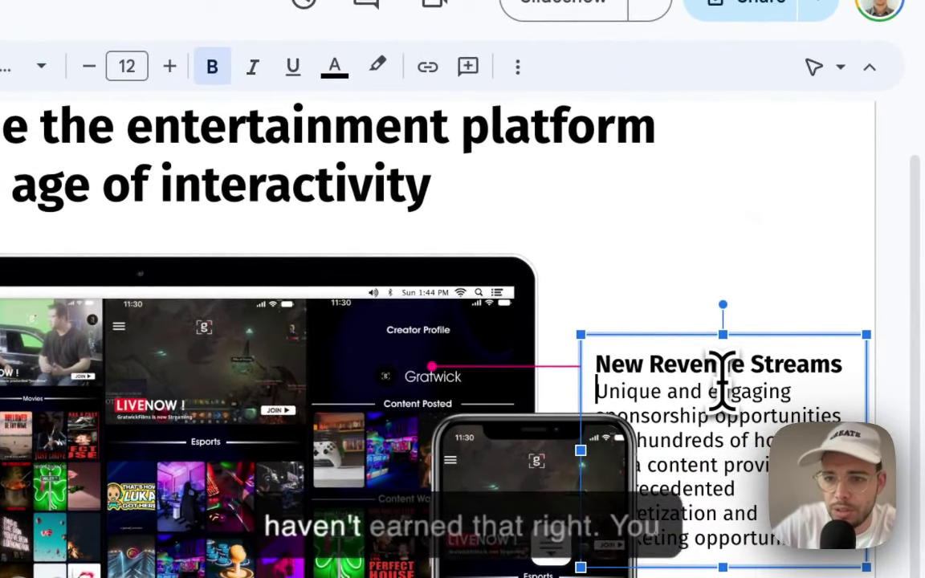
click(518, 66)
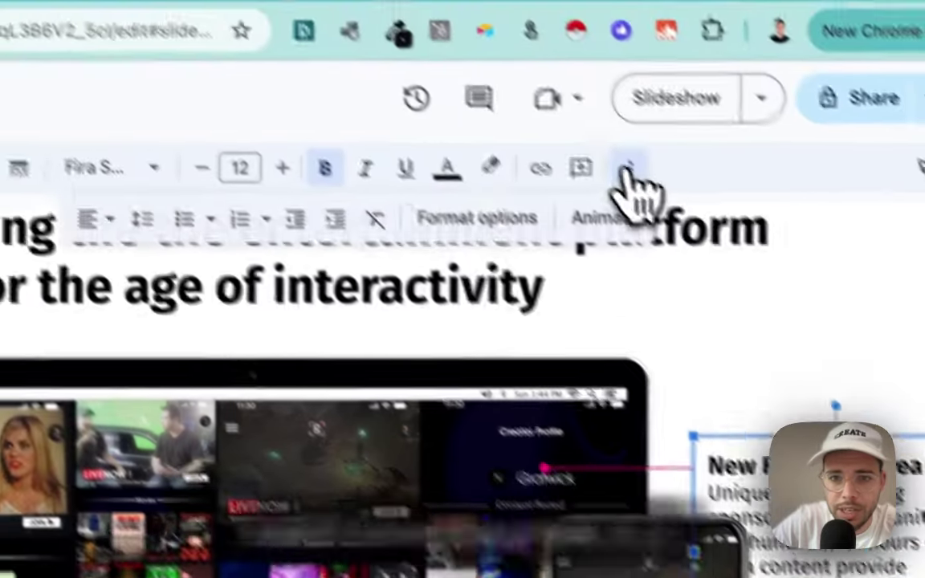
click(29, 118)
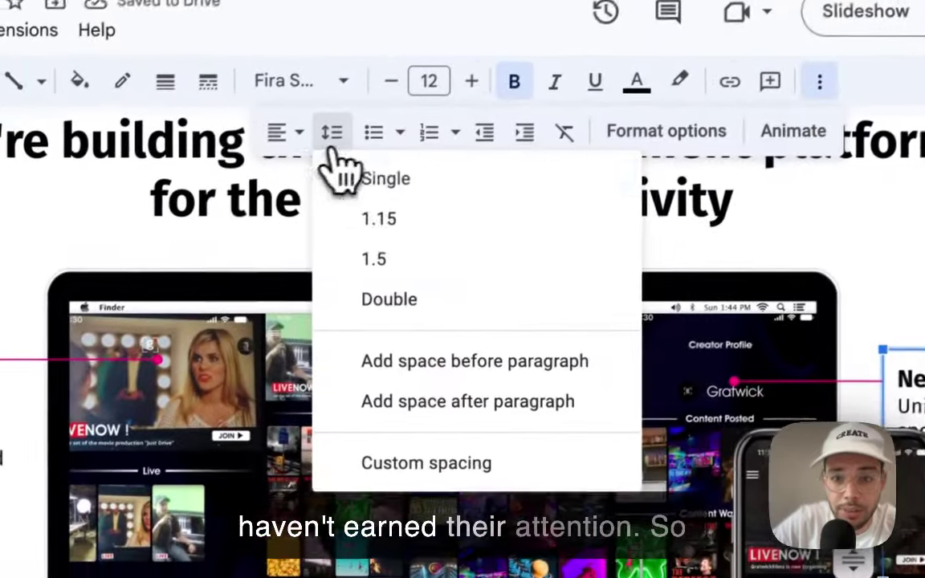
click(461, 404)
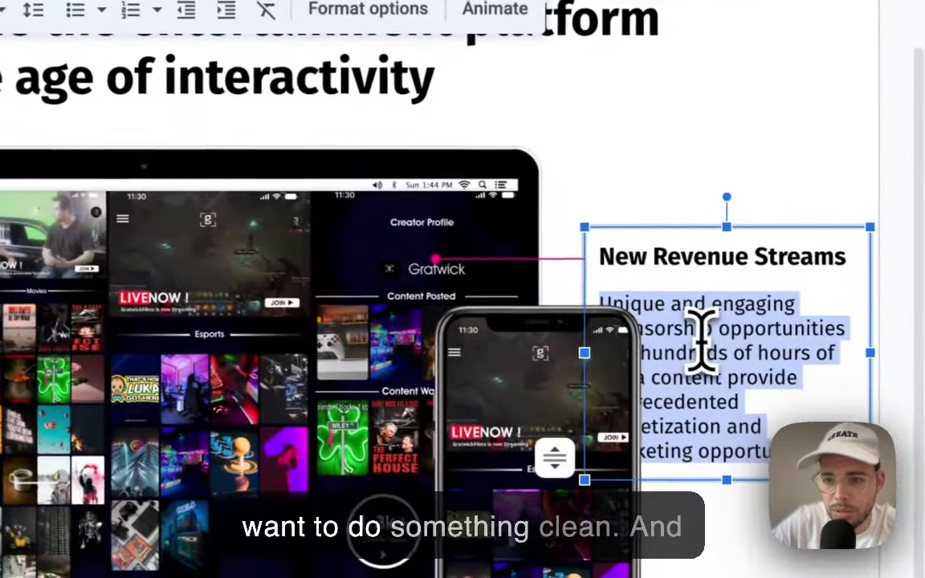
Move the "New Revenue Streams" text box and its pink callout line up together, clear of the phone mock-up
click(654, 228)
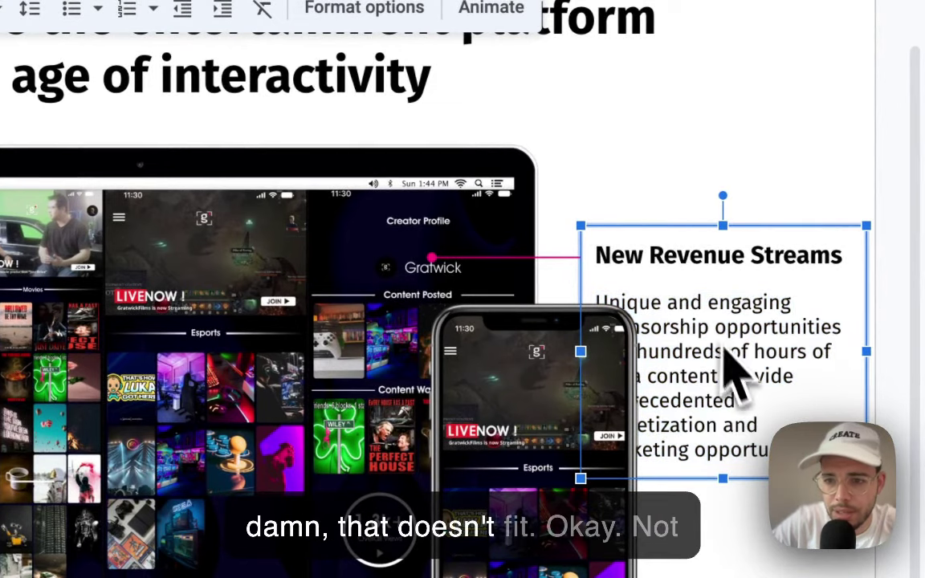
shift+click(551, 259)
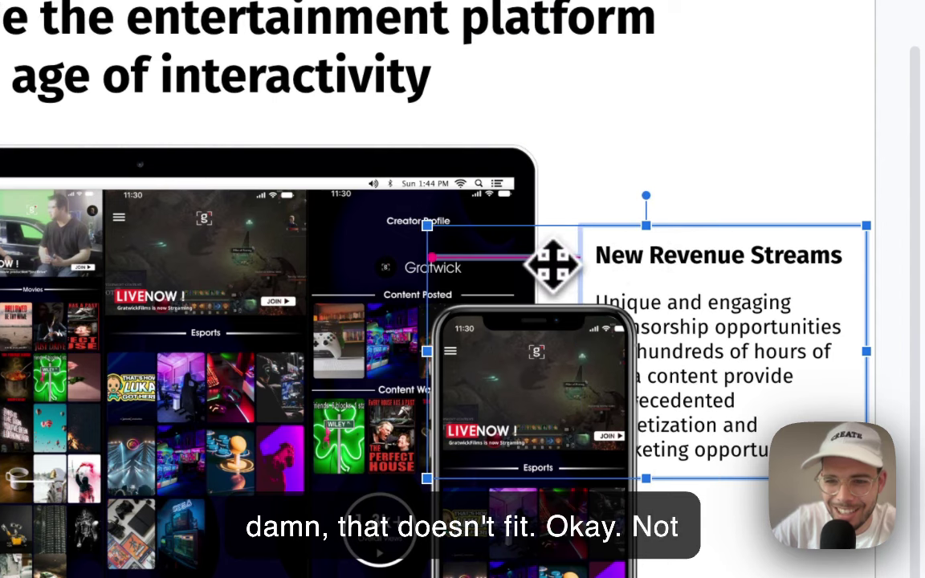
key(Up)
key(Up)
key(Up)
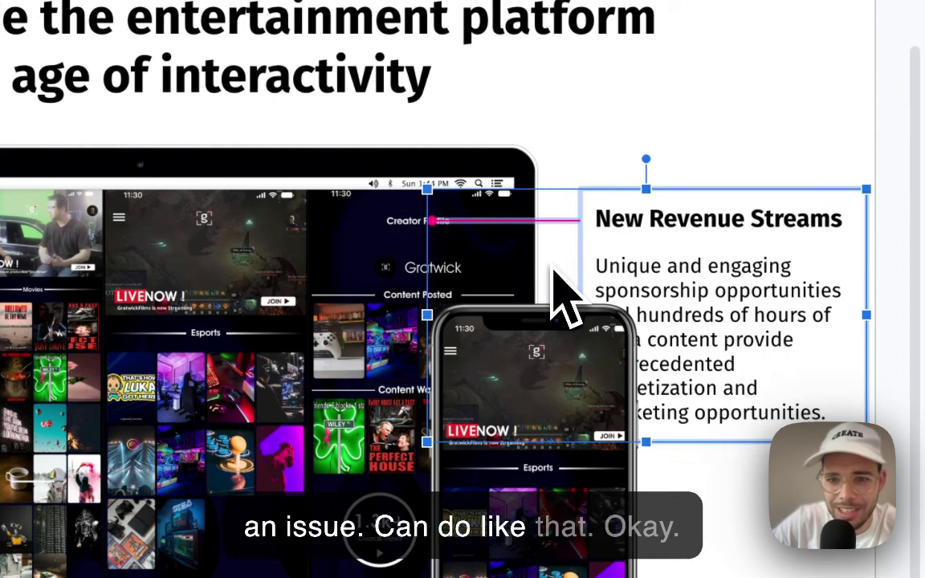
key(Up)
key(Up)
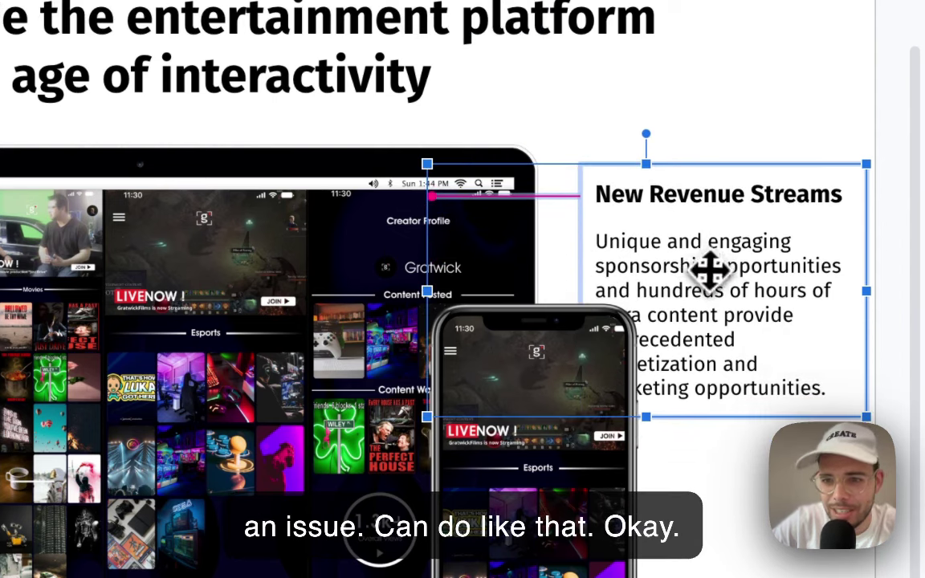
Cut "Unique and engaging" from the "New Revenue Streams" description so it starts with "Sponsorship opportunities"
click(719, 242)
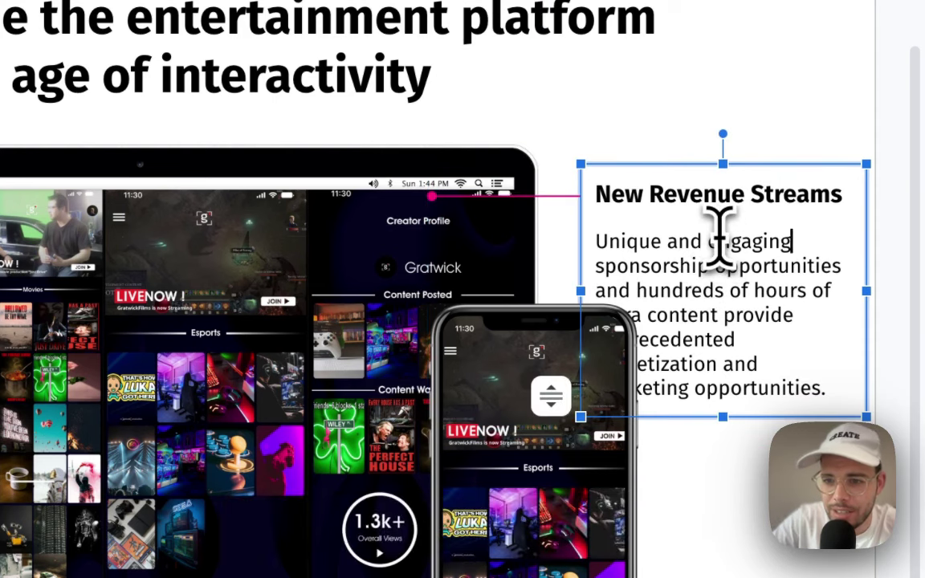
key(super+BackSpace)
text(Sponsorship opportunities)
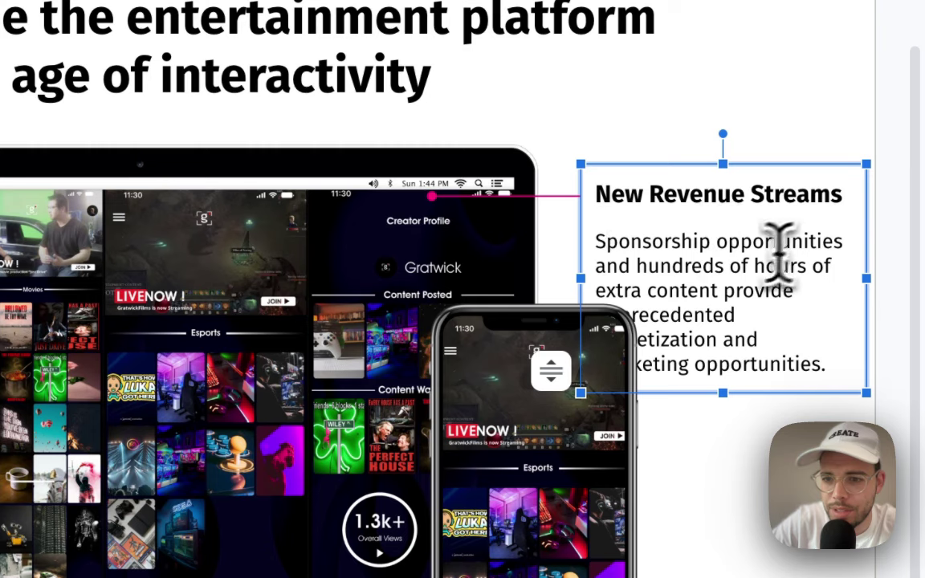
Delete "and hundreds of hours of extra content" and "monetization and" from the "New Revenue Streams" description
double_click(671, 265)
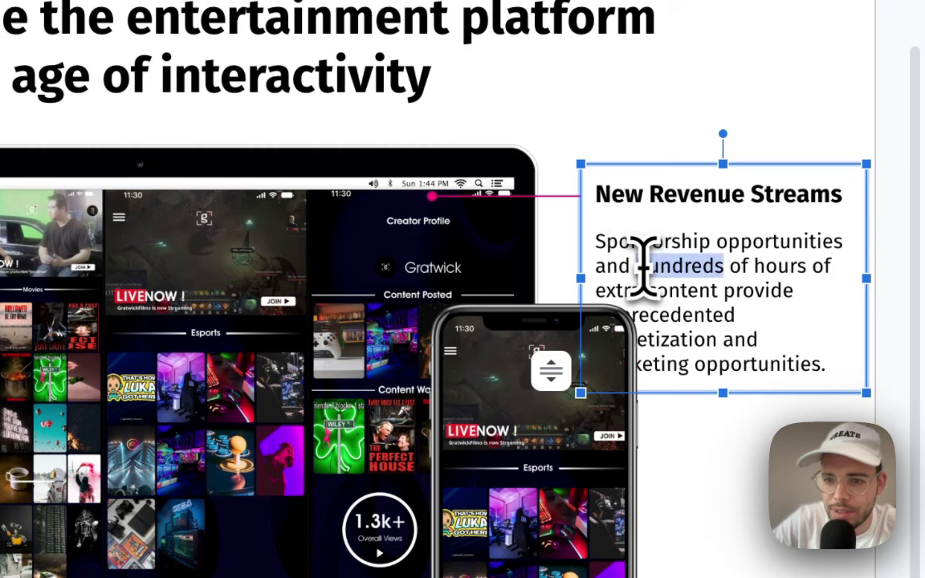
triple_click(642, 265)
key(alt+shift+Right)
key(alt+shift+Right)
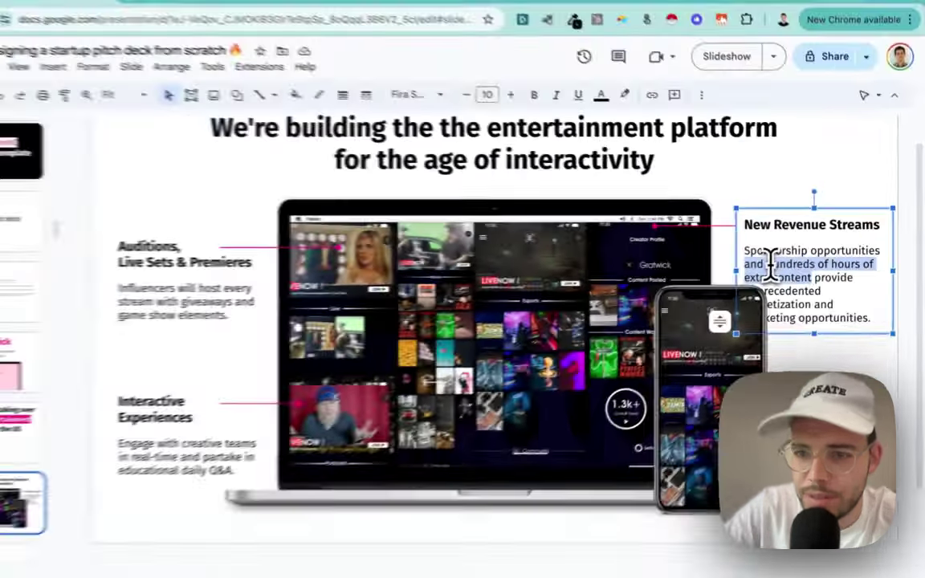
key(BackSpace)
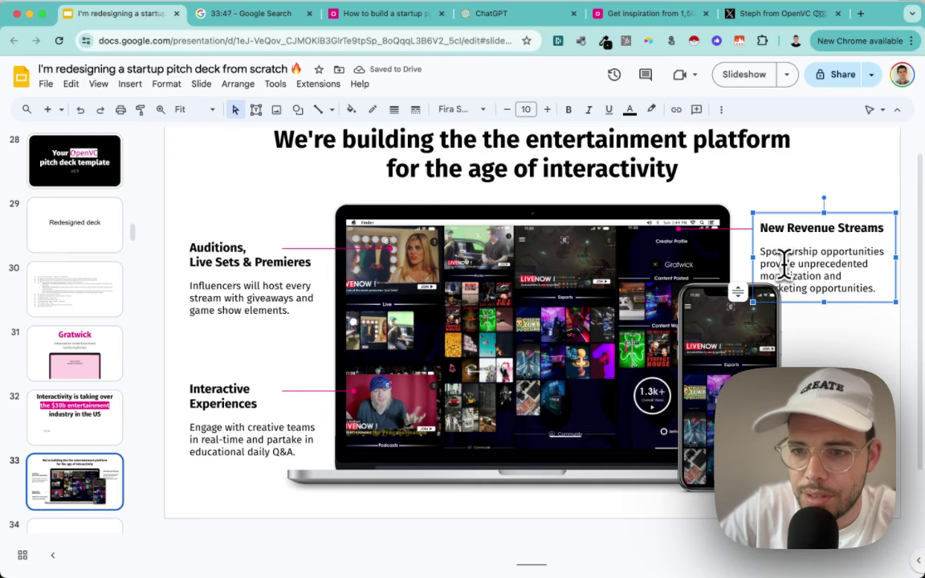
key(alt+BackSpace)
key(alt+BackSpace)
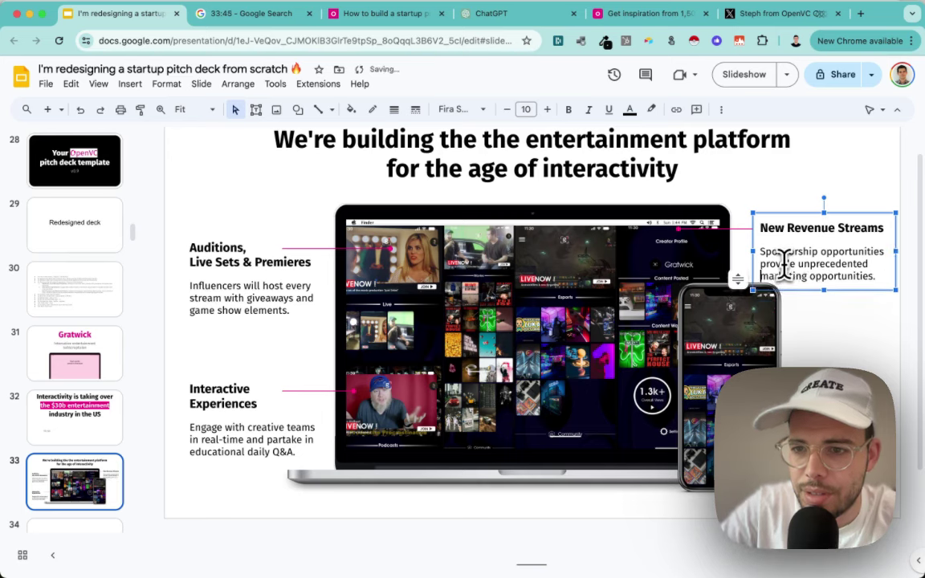
key(Escape)
Review the callouts on slide 33 and compare that slide with slides 32 and 31
click(826, 227)
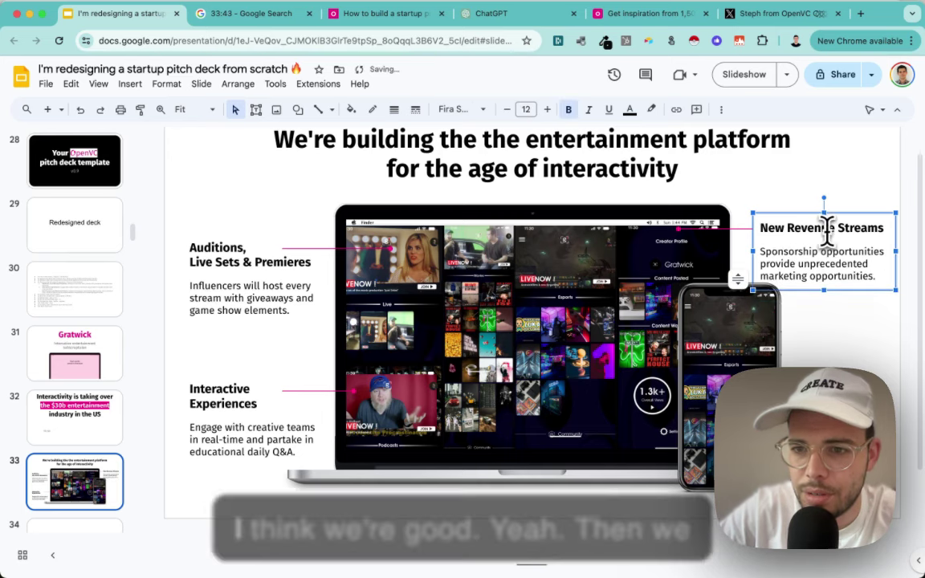
drag(769, 218, 741, 230)
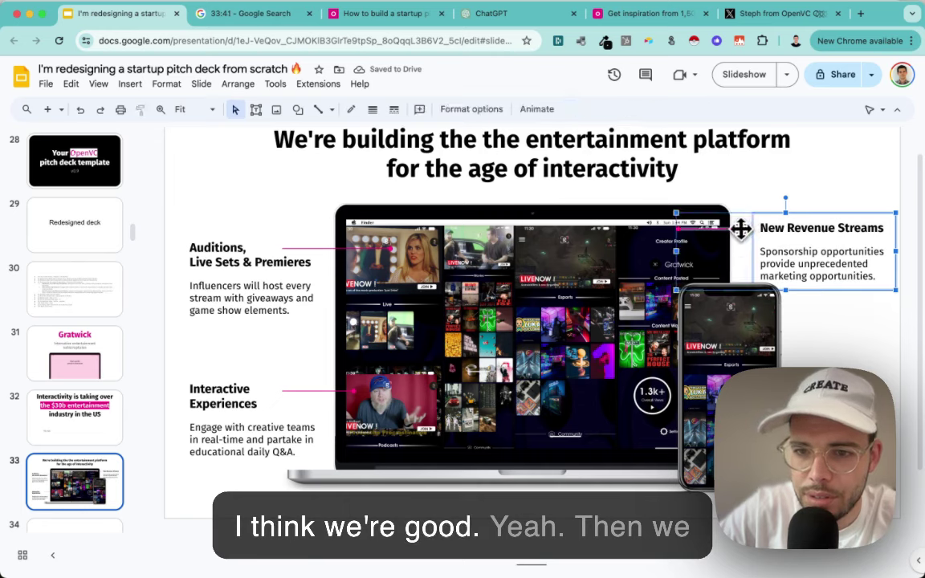
key(Escape)
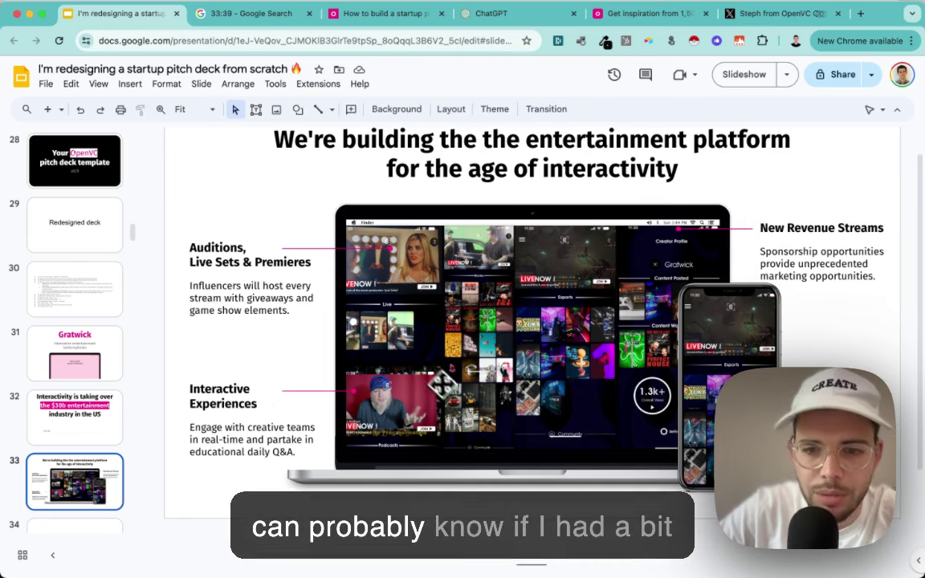
click(451, 396)
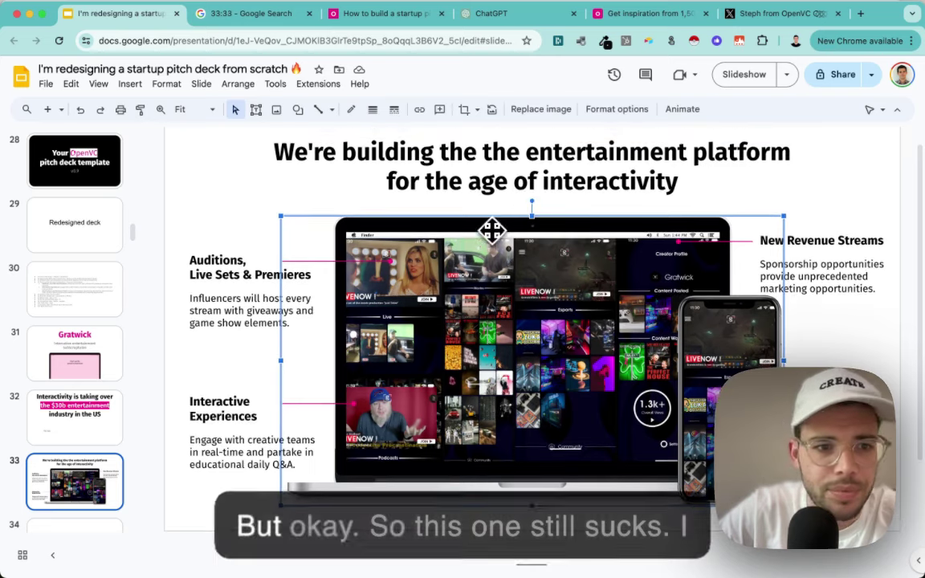
click(66, 405)
click(564, 252)
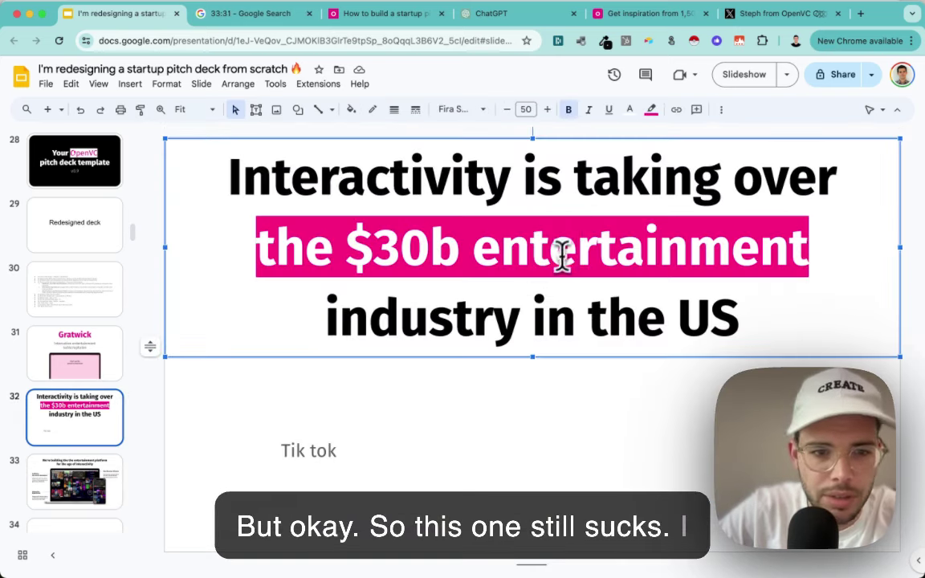
click(112, 365)
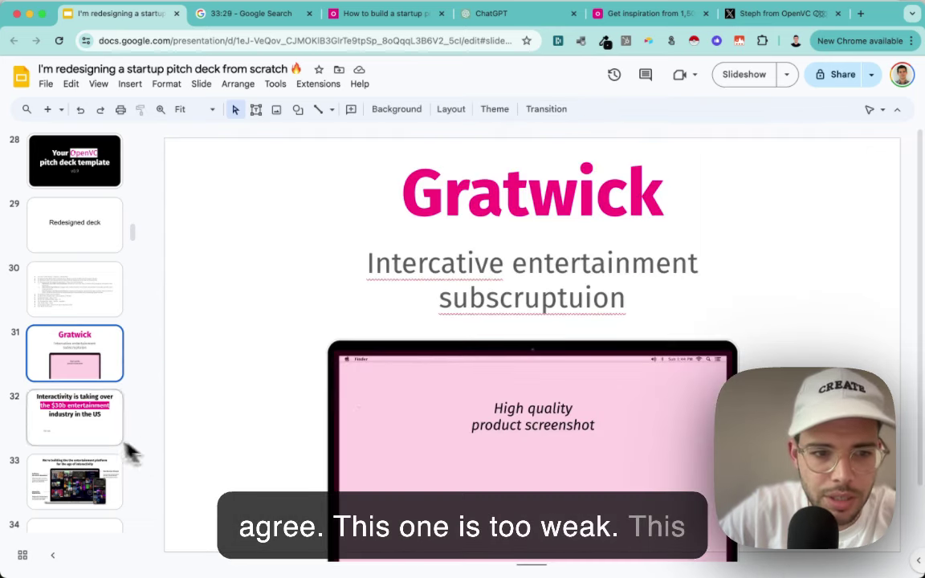
click(116, 464)
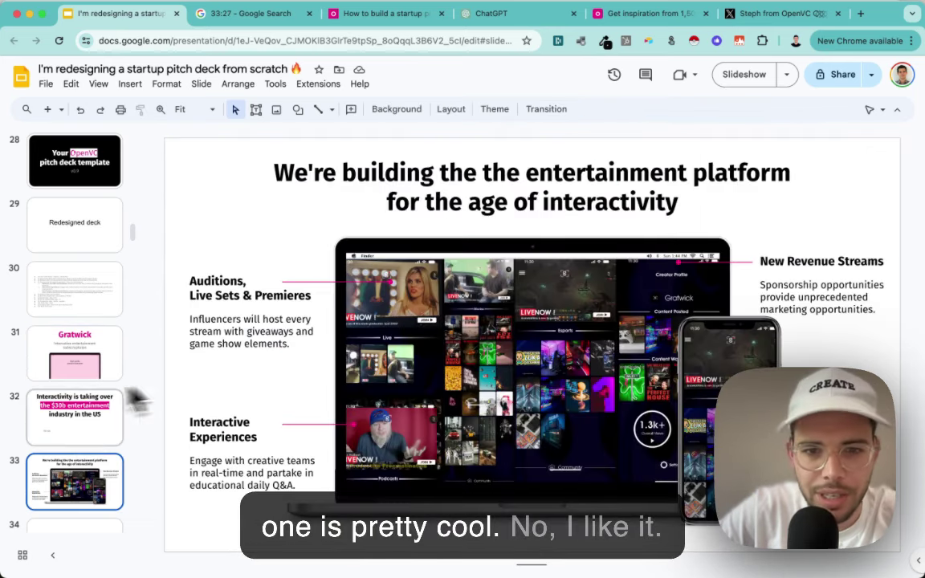
Color the slide 33 title's second line, "for the age of interactivity", in the template's pink
triple_click(412, 209)
click(630, 110)
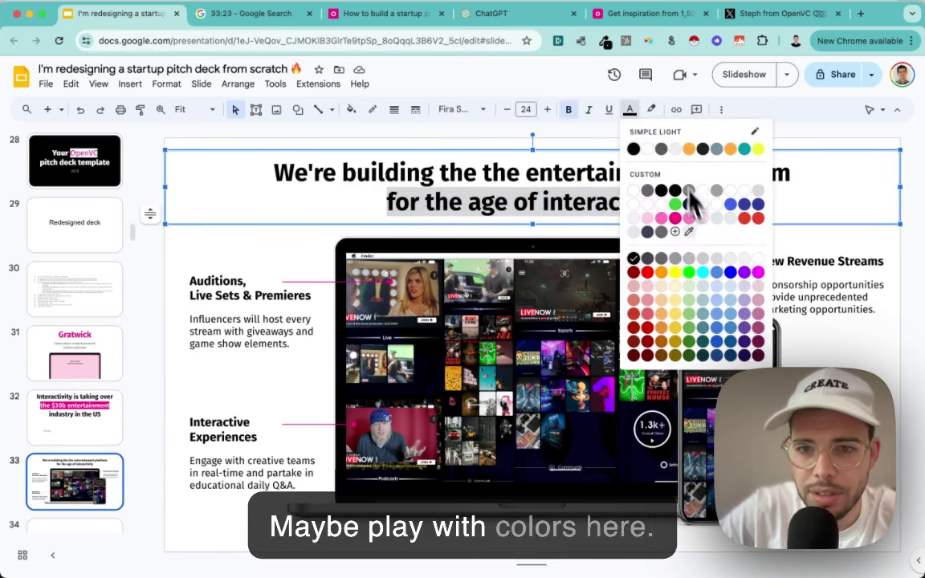
click(682, 192)
click(691, 235)
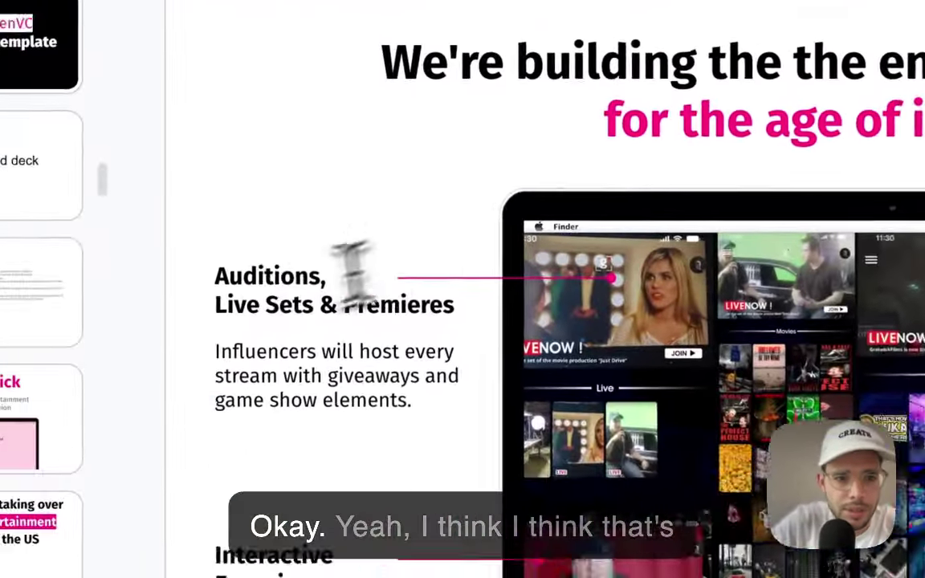
click(208, 278)
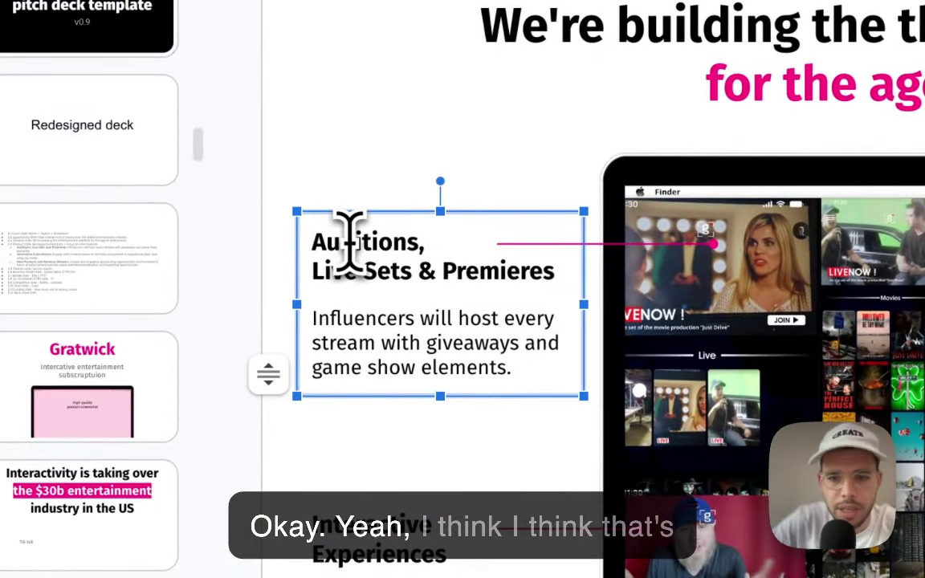
key(Escape)
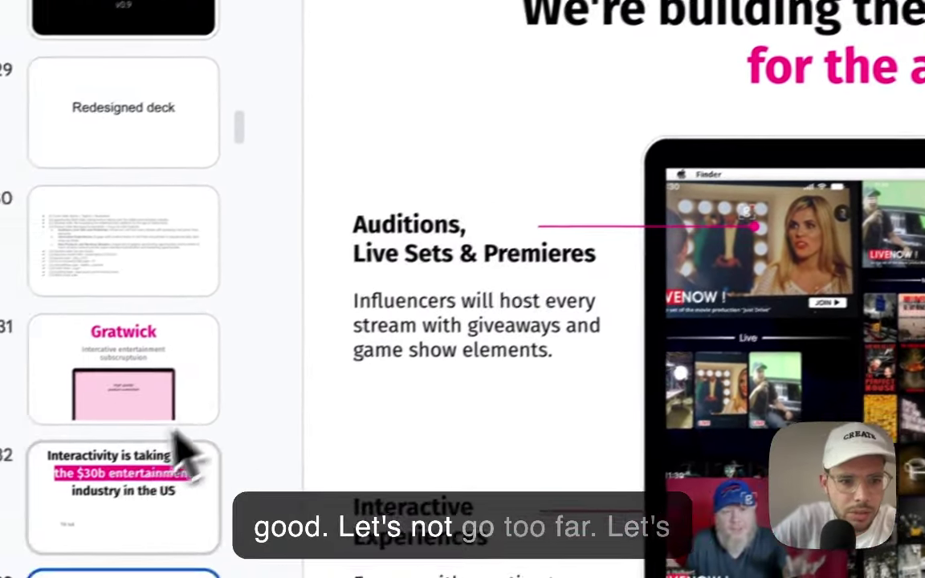
Look up the traction slide entry, item 2.5, in the outline on slide 30
click(97, 509)
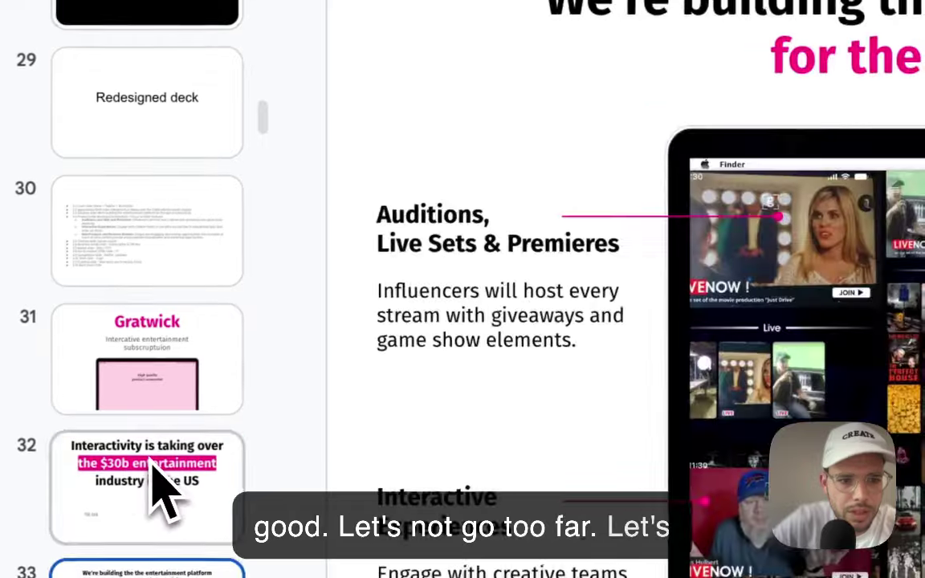
click(158, 253)
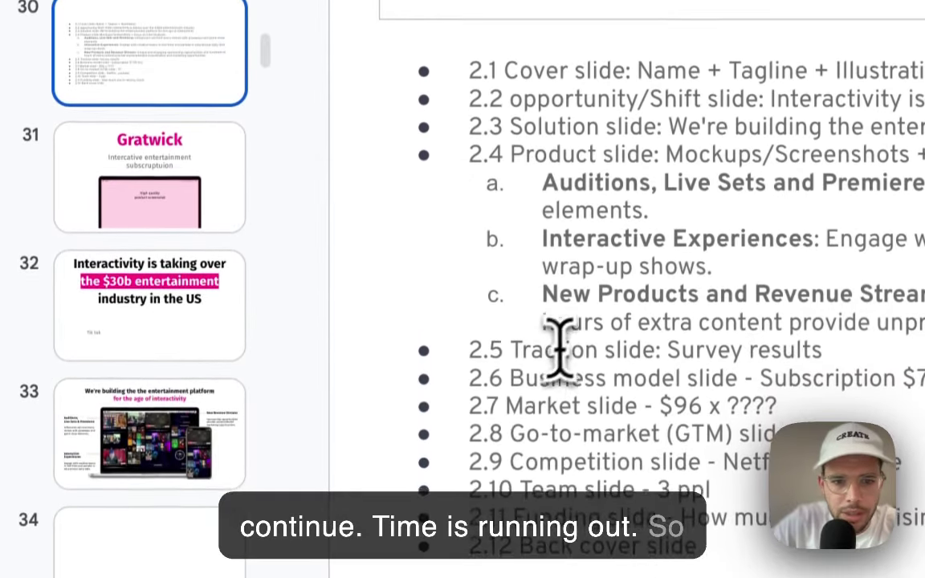
triple_click(554, 396)
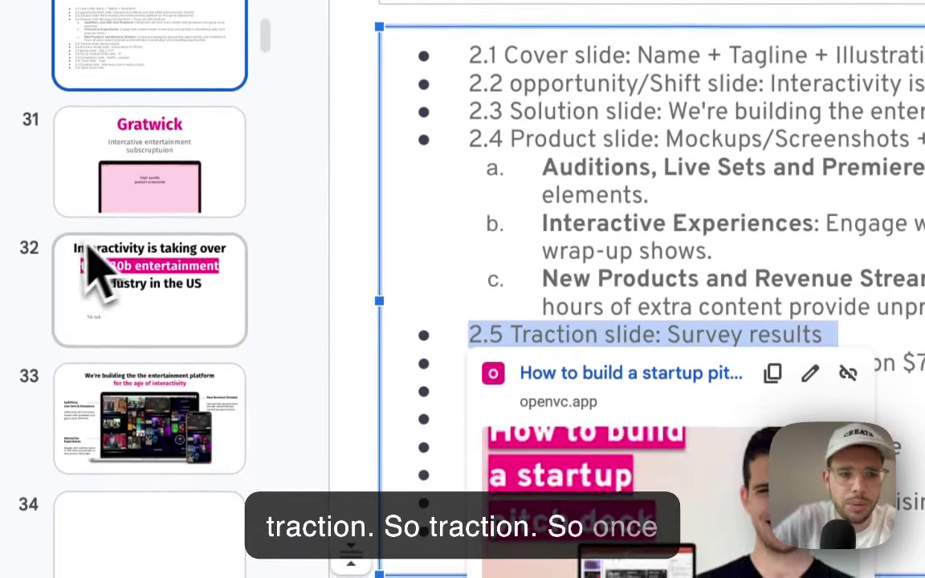
Go through the redesigned slides from 31 to 33 and open the blank slide 34
click(117, 213)
key(Down)
key(Down)
key(Up)
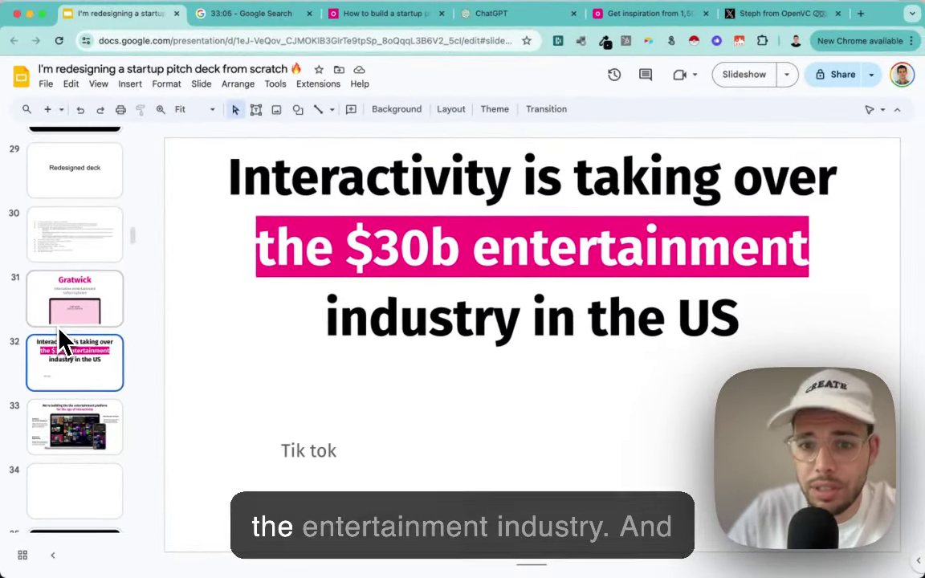
key(Down)
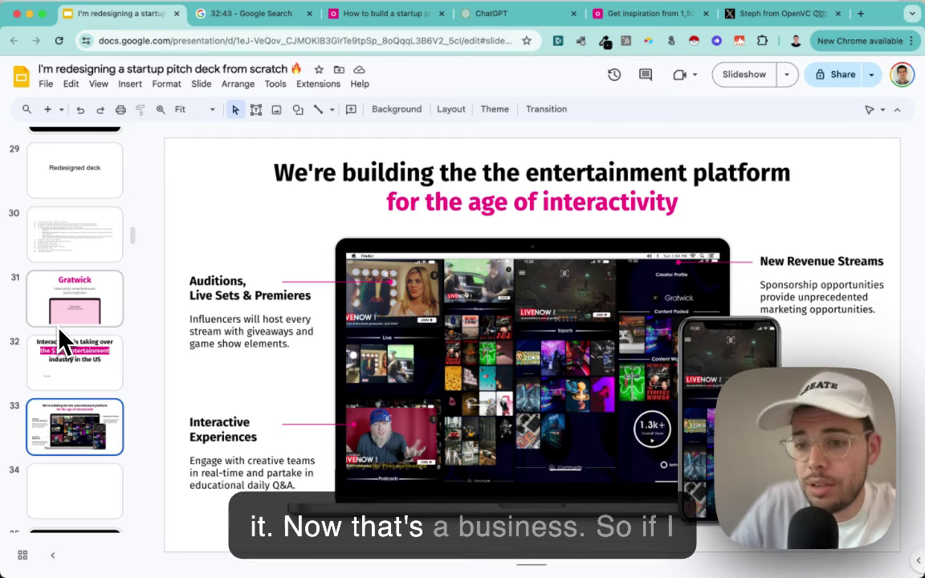
click(98, 499)
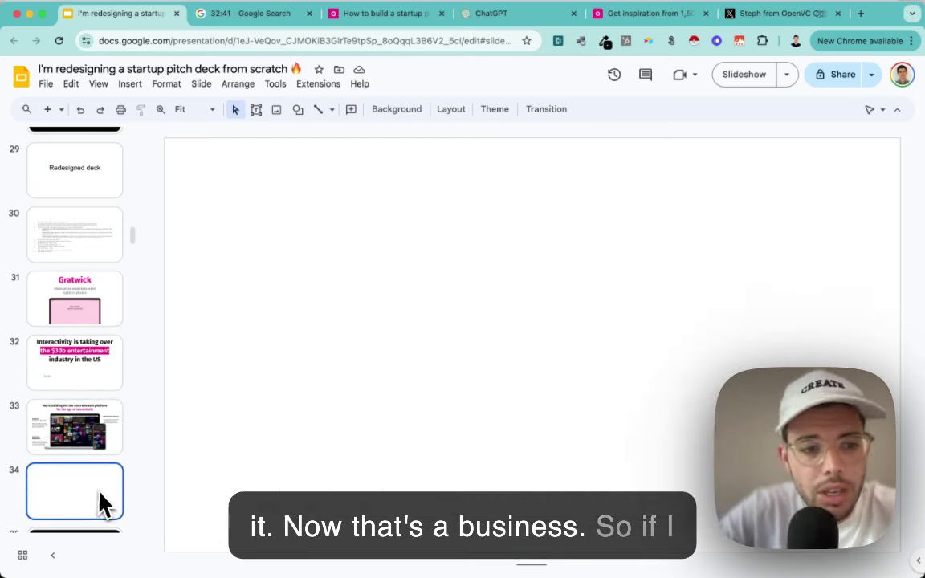
Find the template's Traction section and go through its examples and layouts on slides 64 to 67
scroll(106, 504, down, 6)
scroll(104, 502, down, 10)
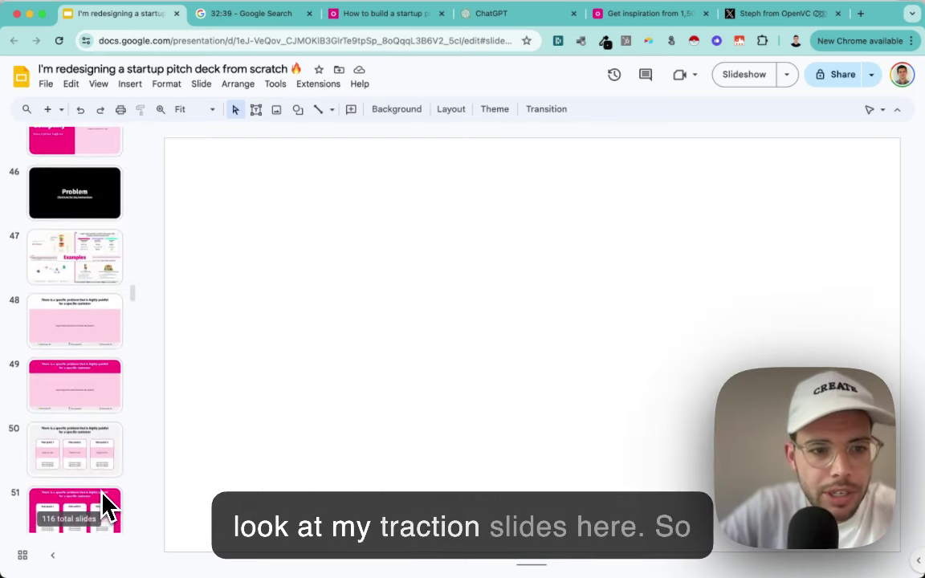
scroll(105, 505, down, 9)
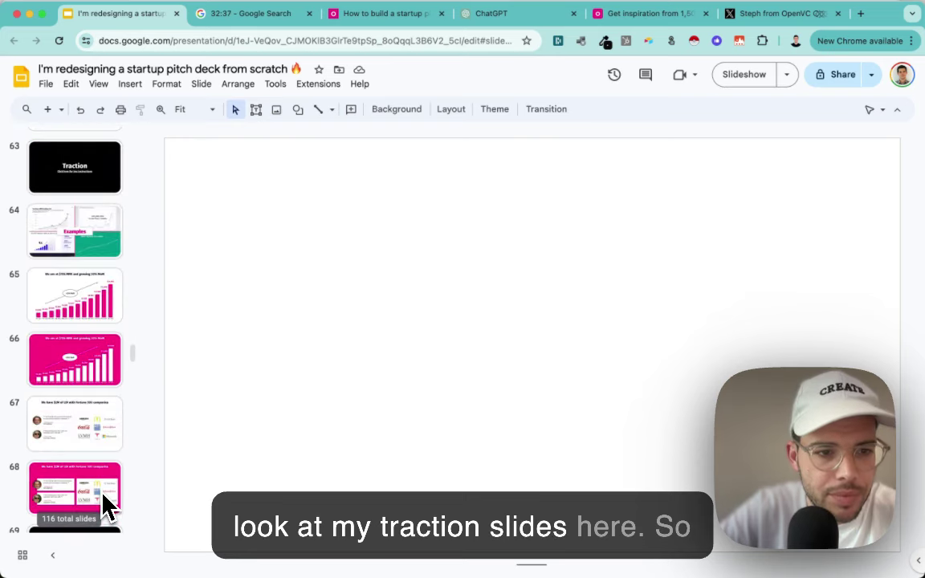
click(71, 237)
key(Down)
key(Down)
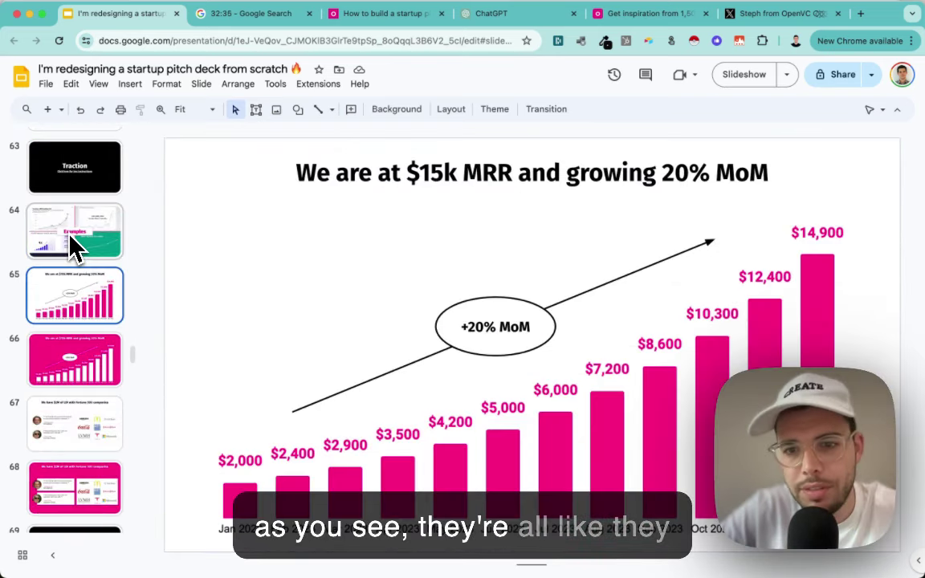
key(Down)
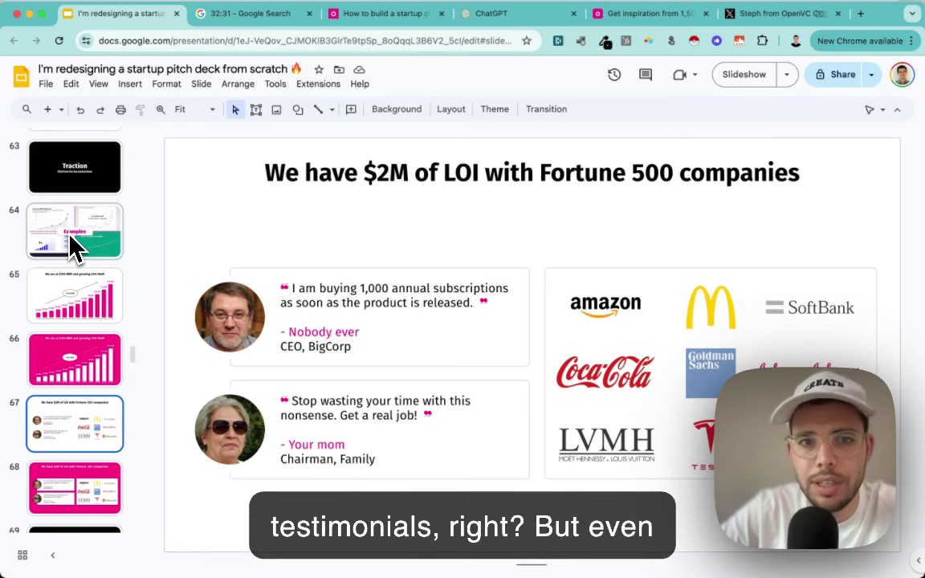
Compare the template's revenue chart and letter-of-intent layouts on slides 65 to 68, and review the traction examples on slide 64
click(370, 171)
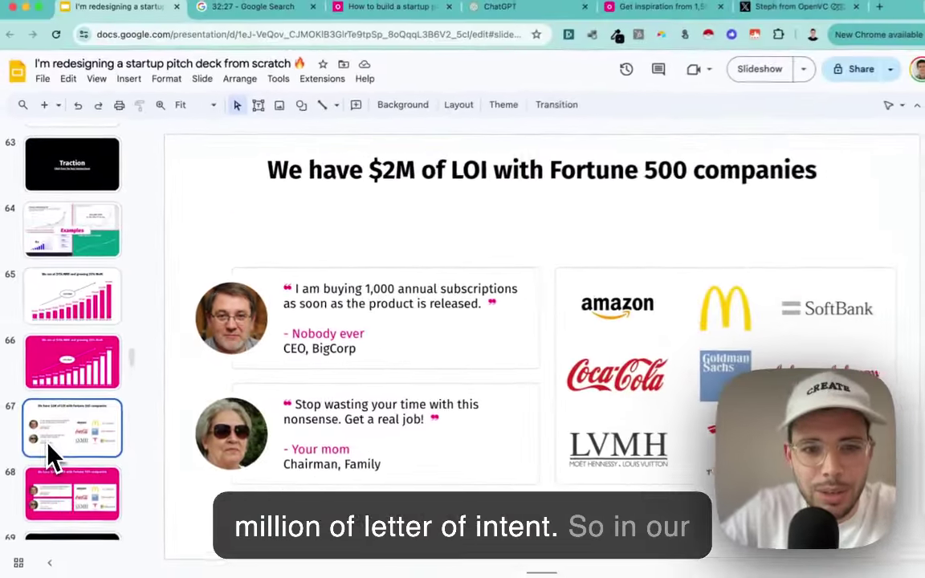
key(Down)
key(Down)
key(Up)
key(Up)
key(Up)
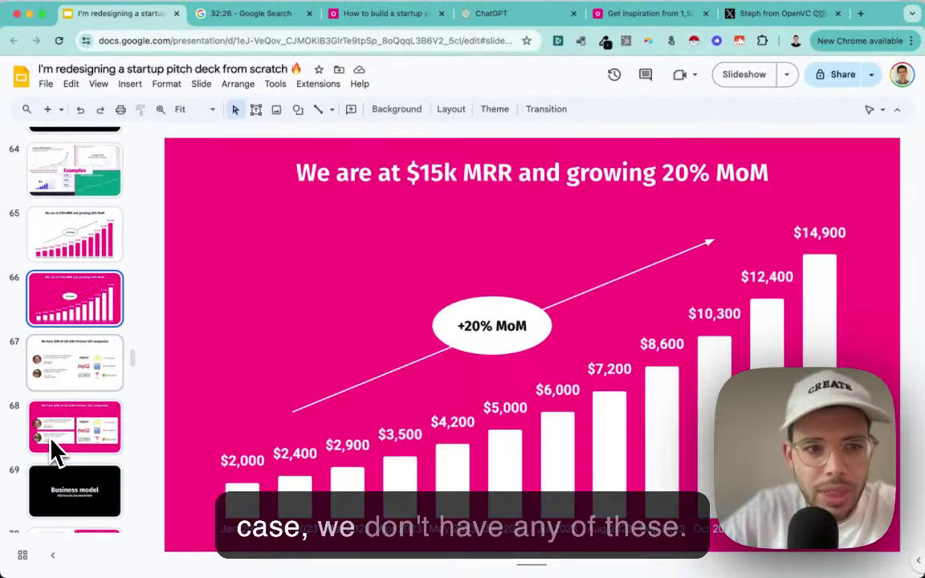
click(50, 441)
key(Up)
key(Up)
key(Up)
key(Up)
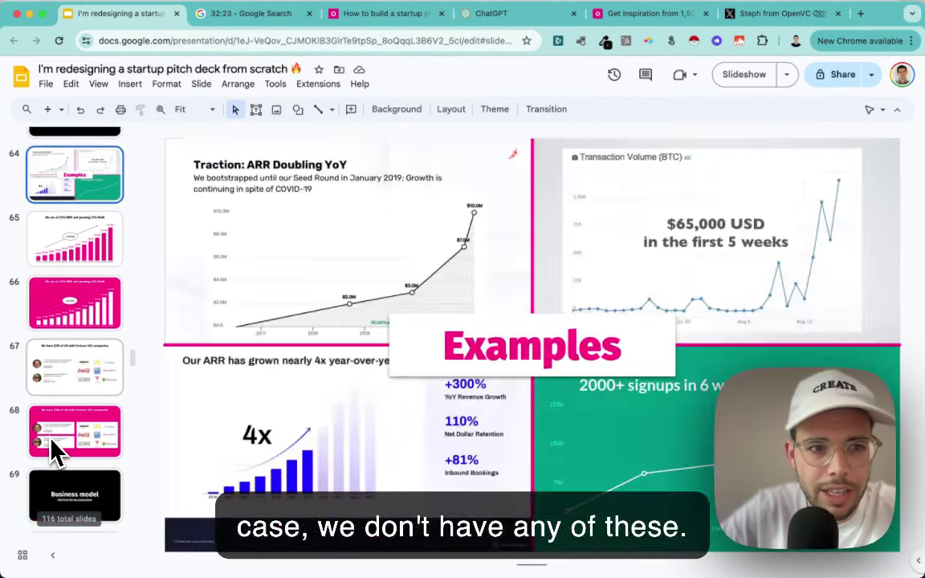
Copy the streaming survey graphic from the original deck's problem slide and paste it onto blank slide 34
scroll(22, 365, up, 5)
scroll(23, 366, up, 20)
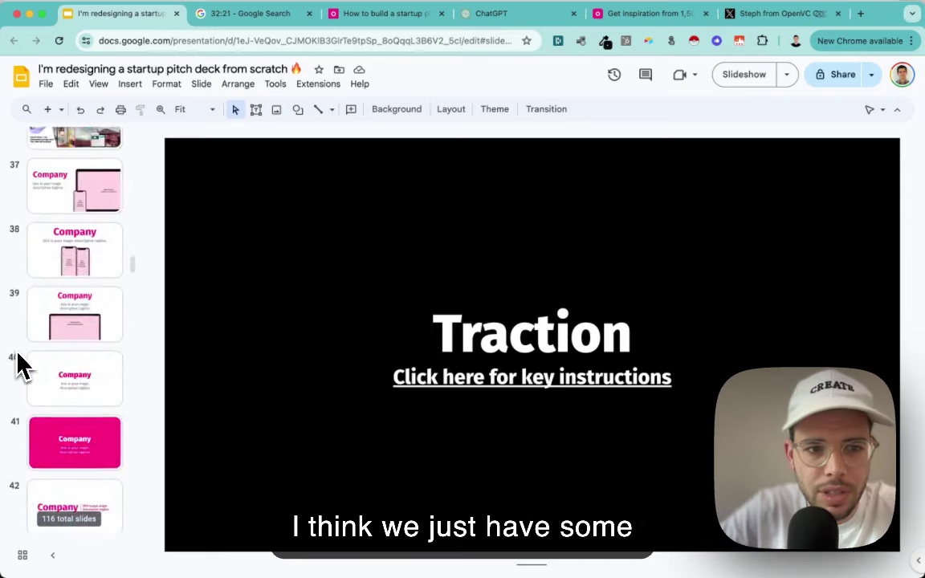
scroll(63, 249, up, 10)
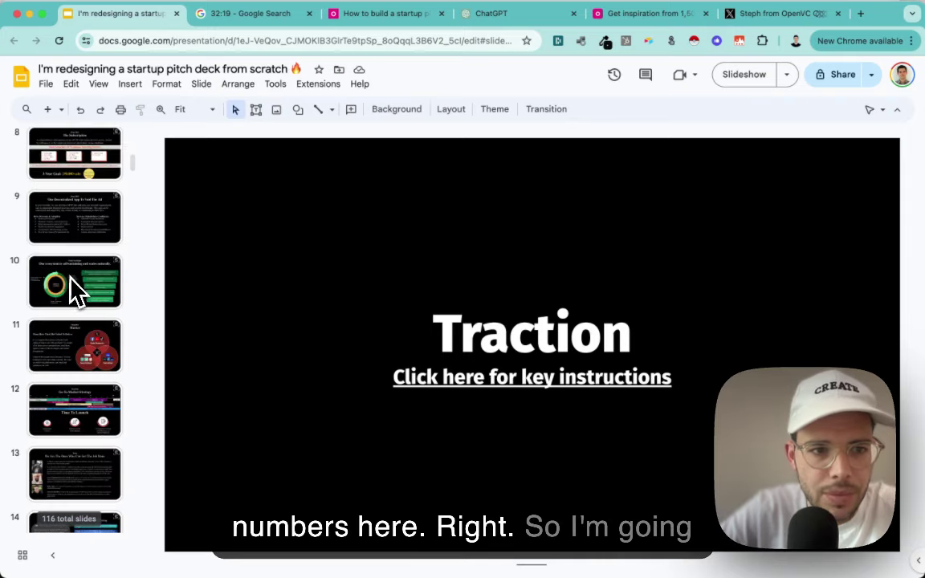
click(73, 253)
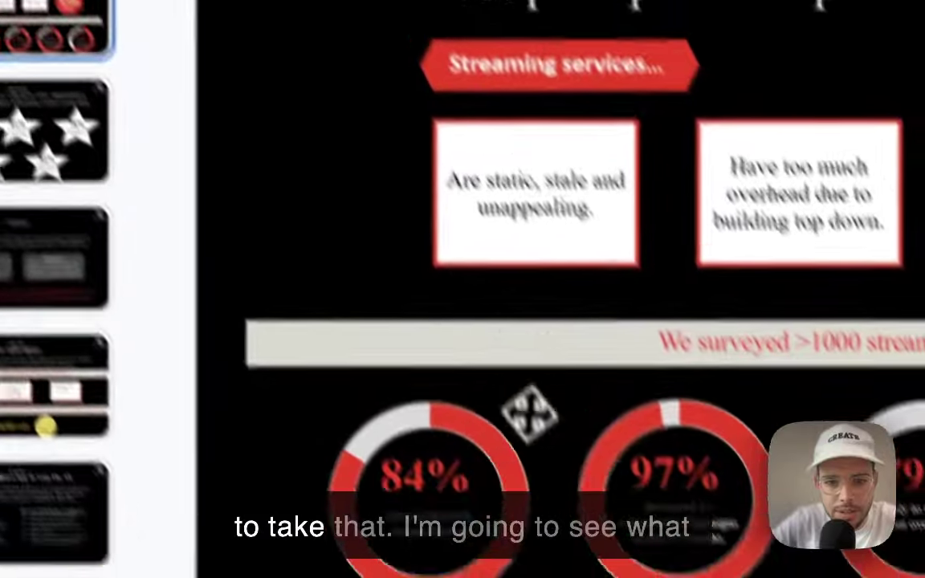
click(530, 572)
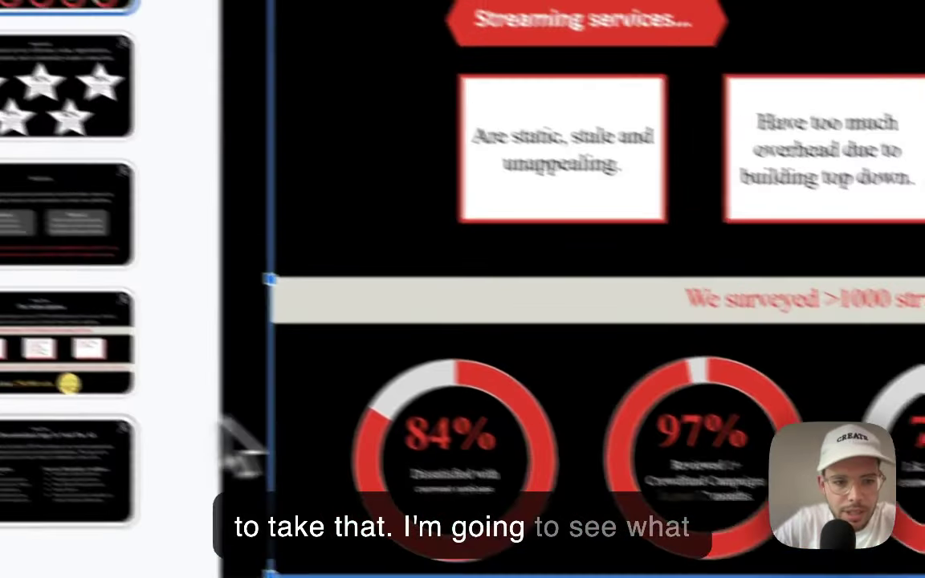
scroll(237, 445, down, 15)
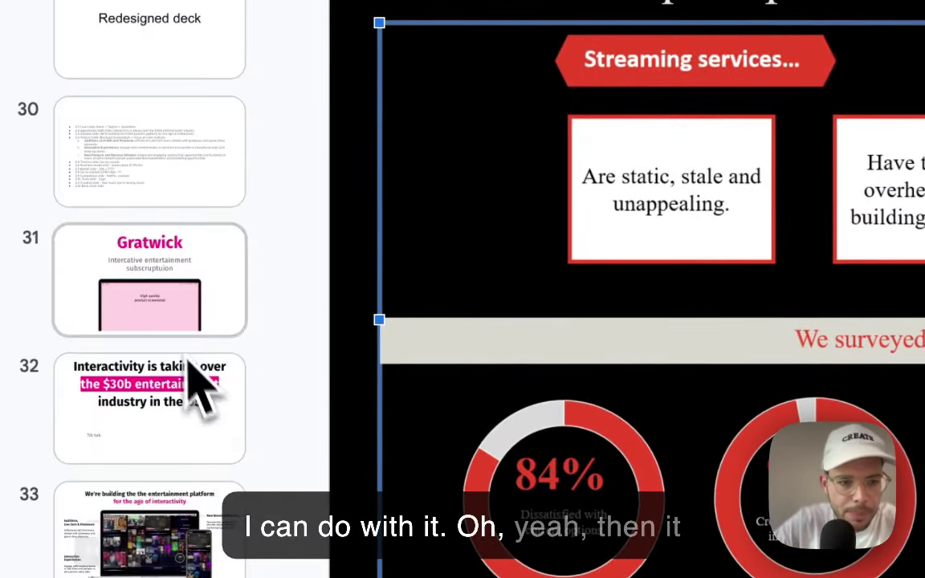
scroll(209, 369, down, 5)
click(136, 248)
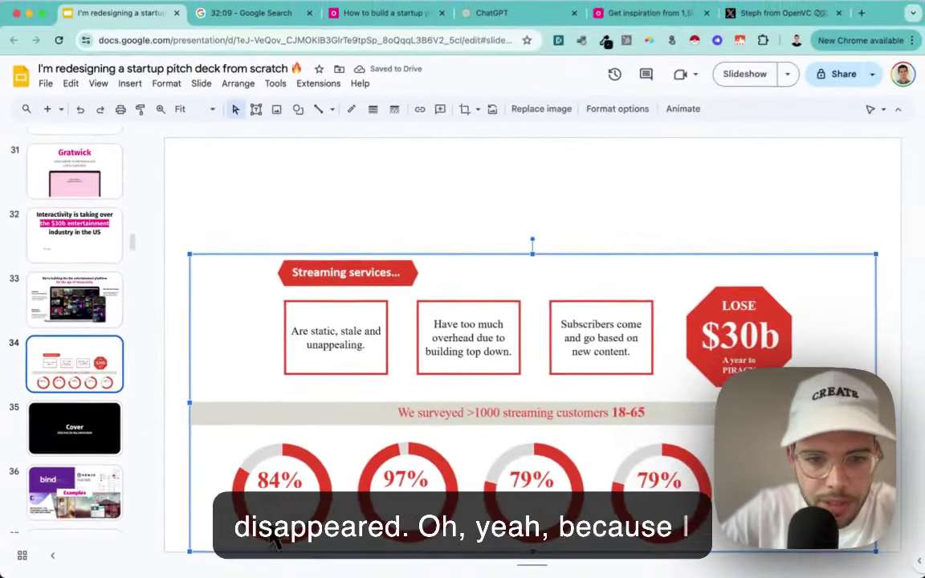
Change the background color of slide 34 to solid black
right_click(196, 230)
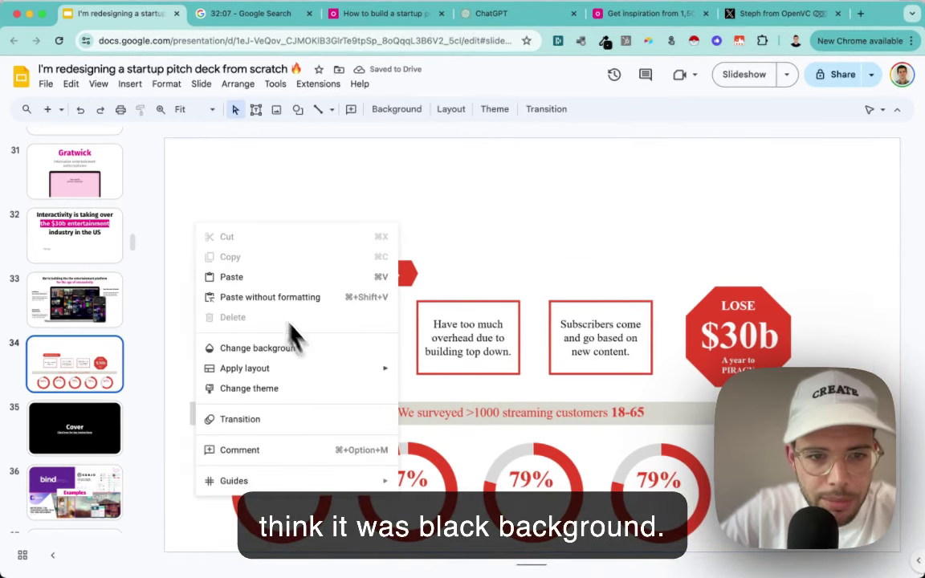
click(311, 346)
click(544, 280)
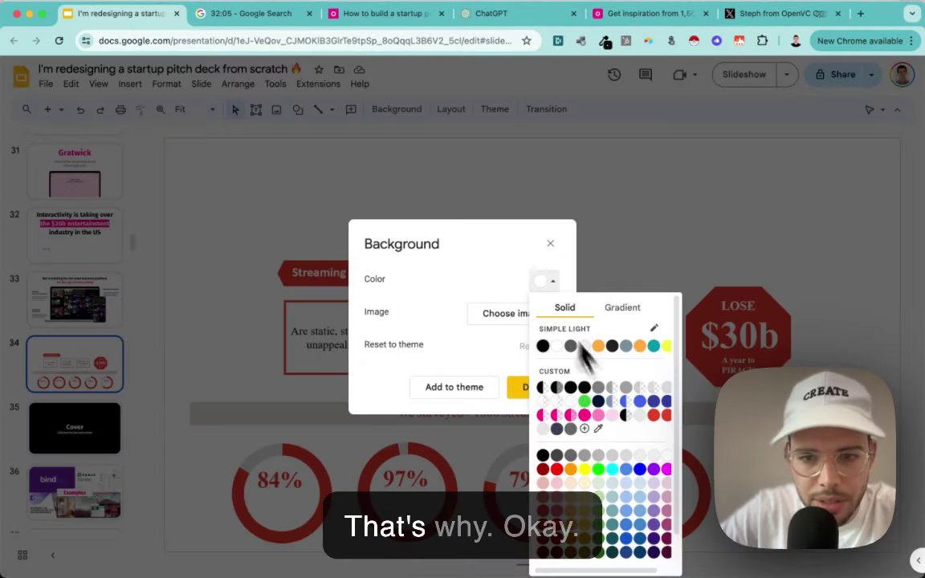
click(553, 455)
key(Escape)
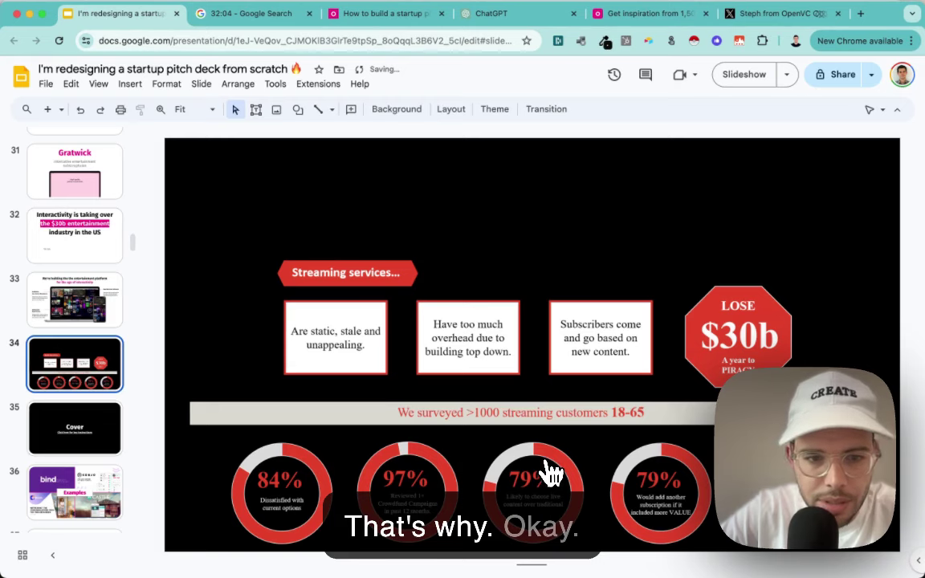
click(418, 419)
right_click(542, 360)
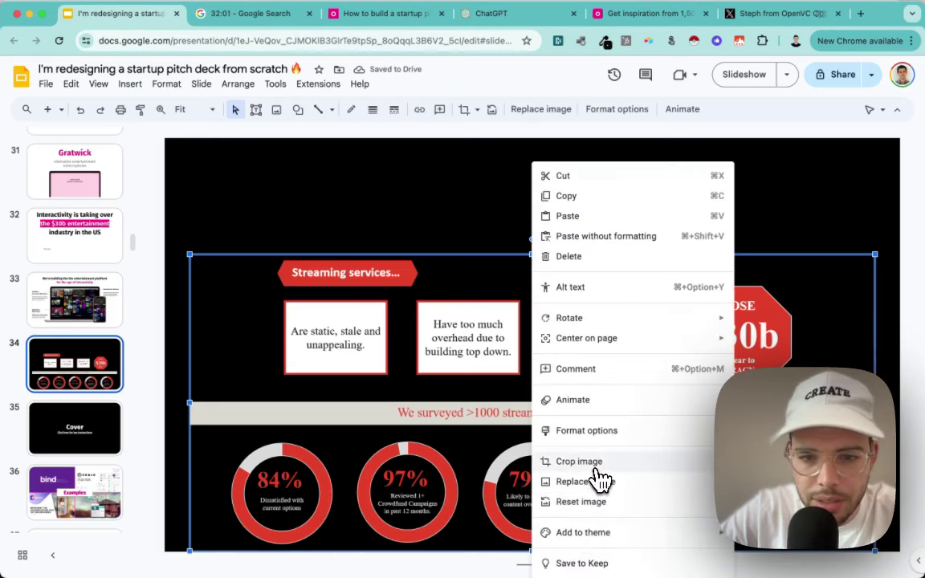
key(Escape)
key(Escape)
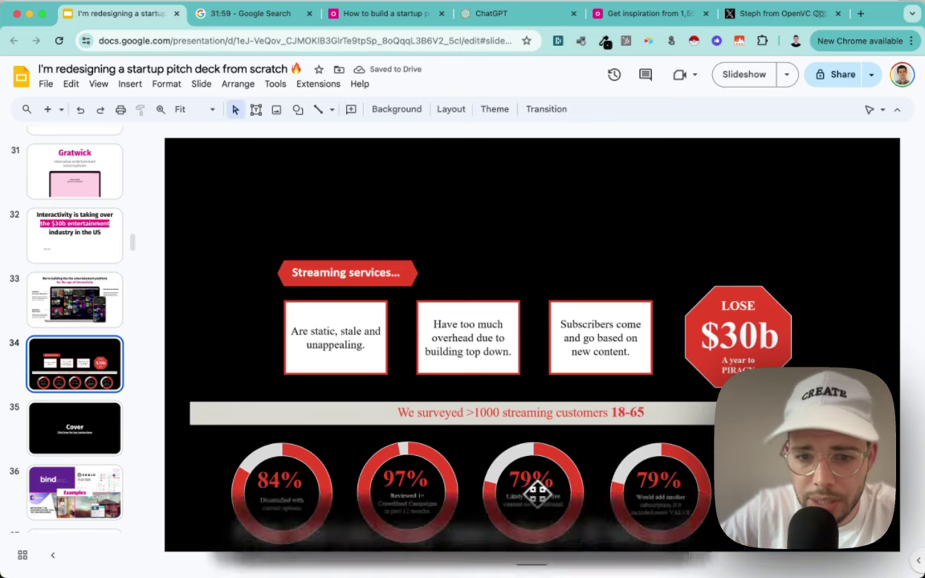
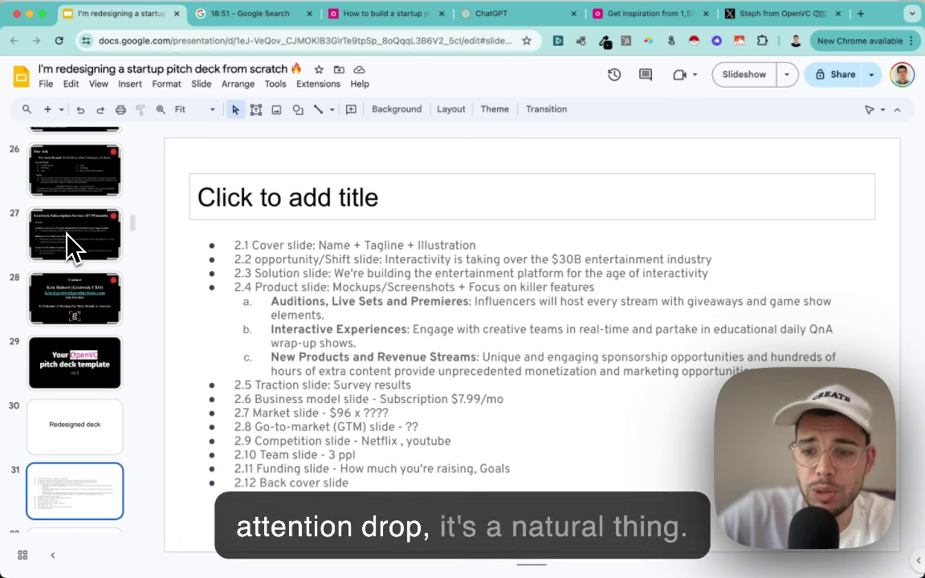
Return to the opportunity slide 33 and delete the "Tik tok" text below its headline
key(Down)
key(Down)
key(Down)
key(Down)
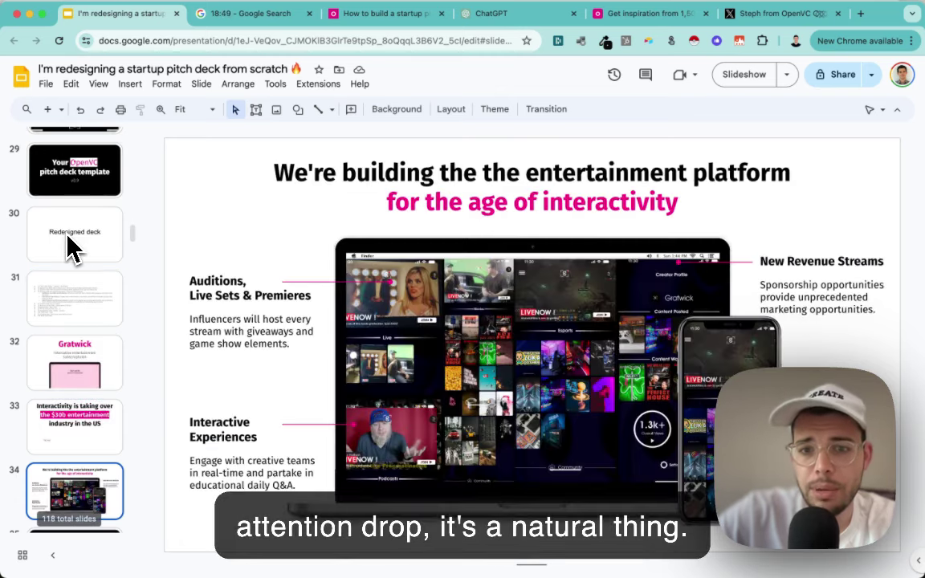
key(Up)
key(Up)
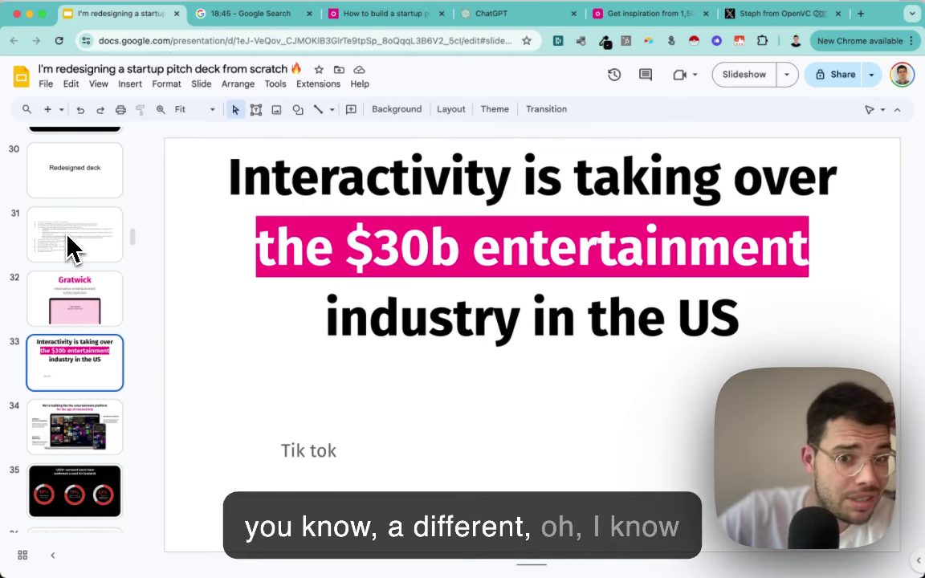
click(307, 206)
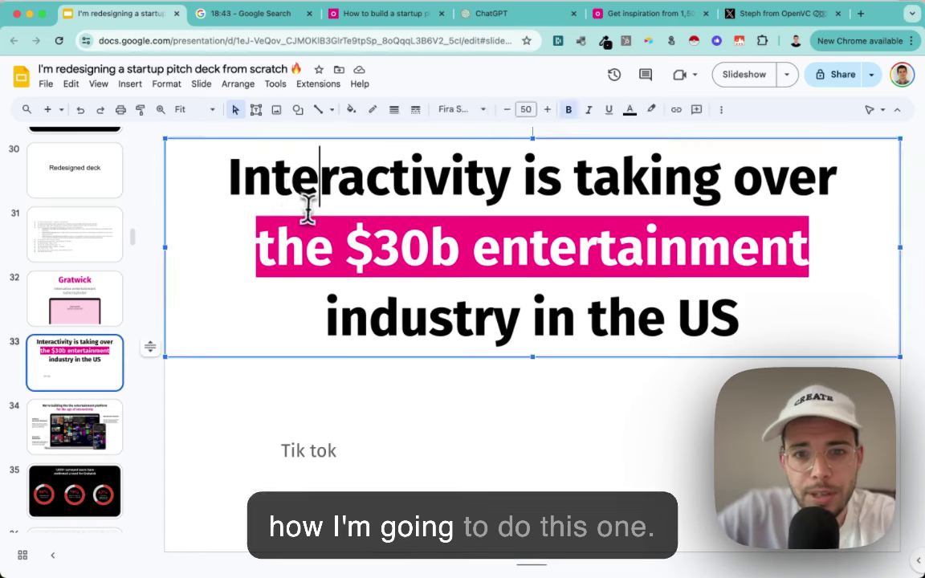
click(285, 431)
key(BackSpace)
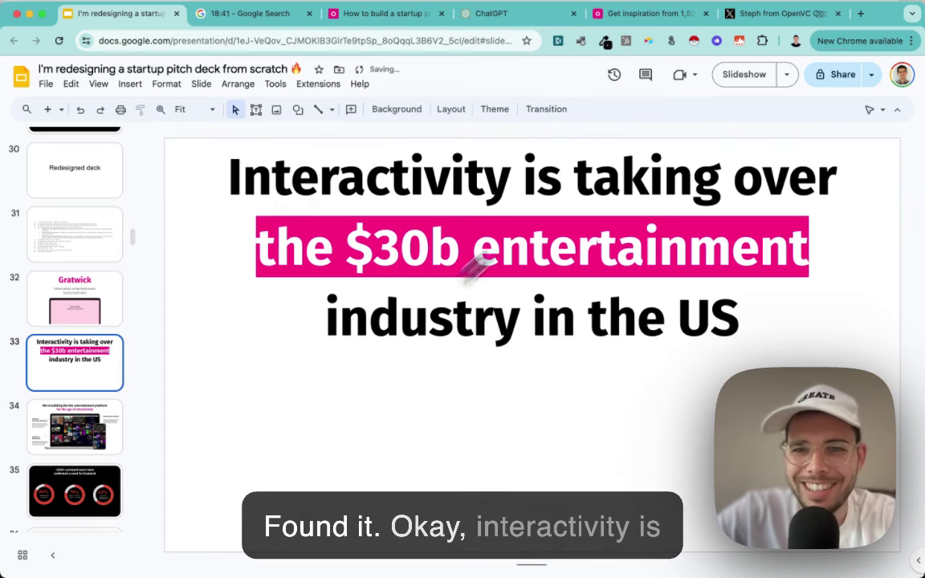
Narrow the slide 33 headline's text box on both sides and set its font size to 44
click(632, 150)
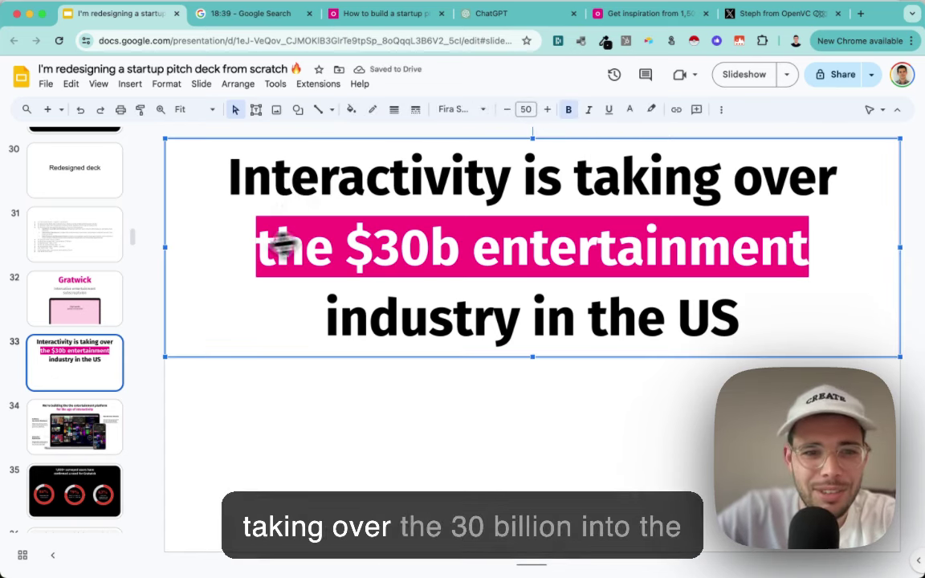
drag(178, 251, 243, 249)
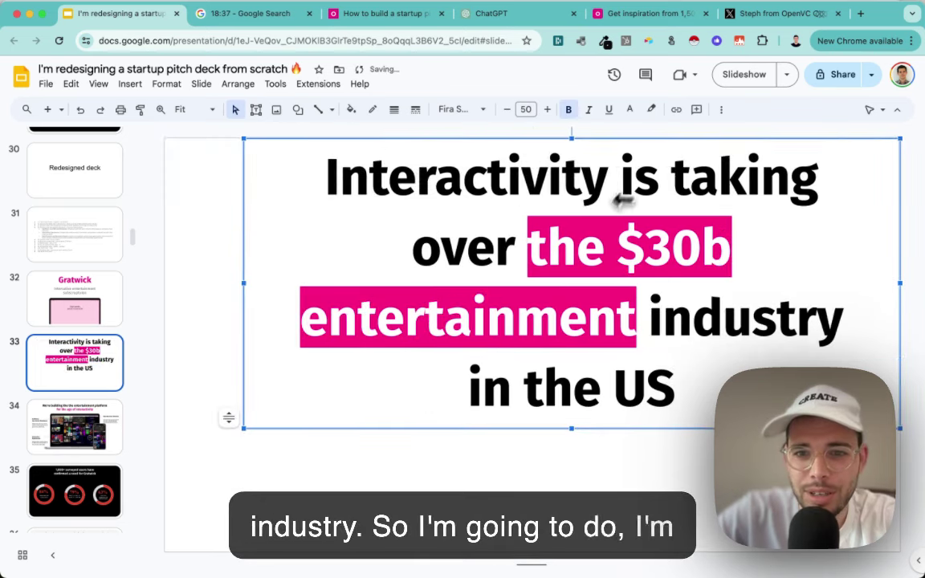
click(526, 111)
key(super+a)
click(525, 109)
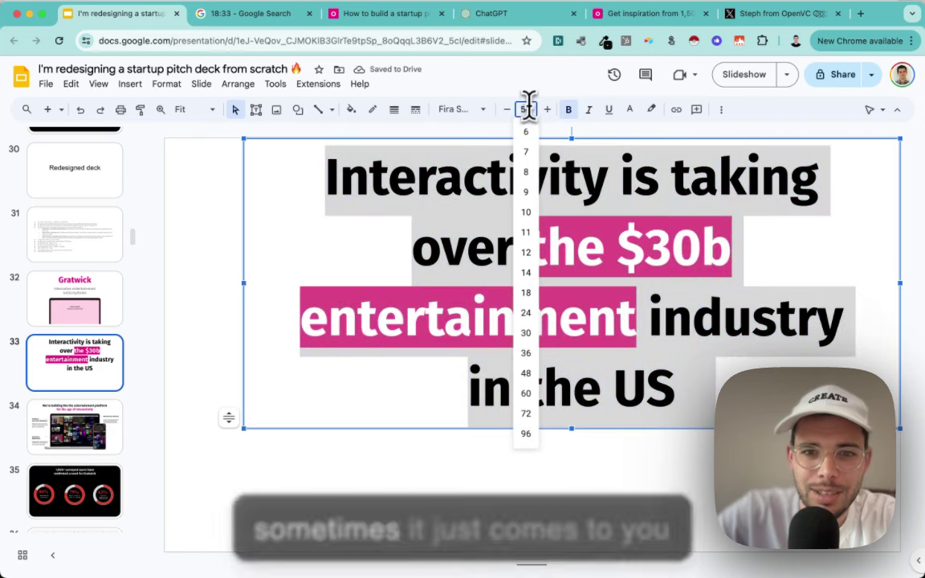
text(44)
key(Return)
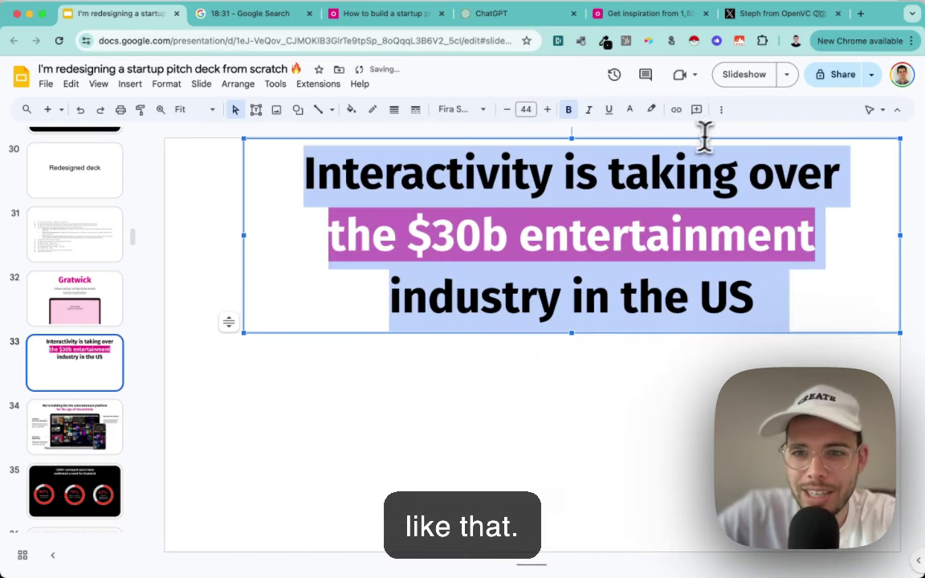
drag(900, 235, 833, 236)
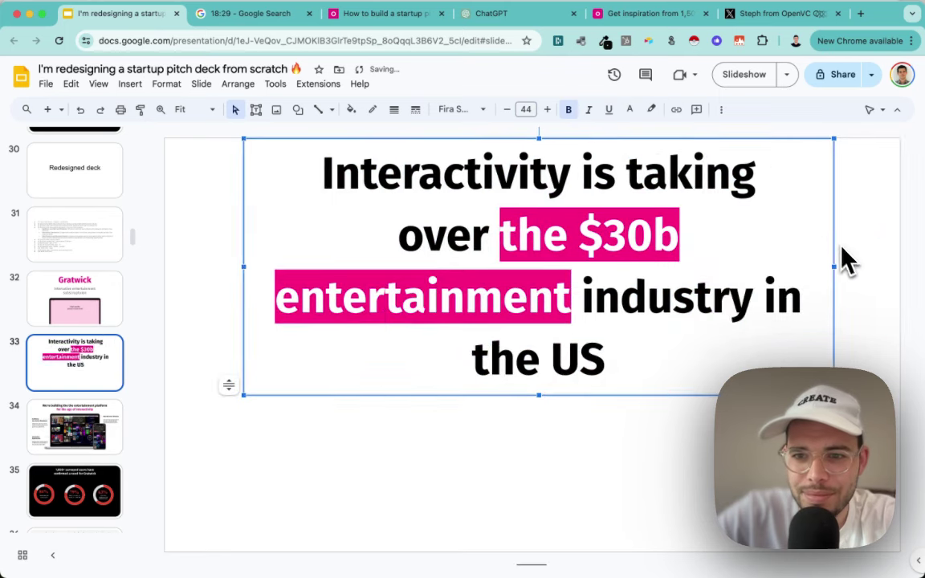
Remove "in the US" from the end of the slide 33 headline and move the headline down to the middle of the slide
click(755, 314)
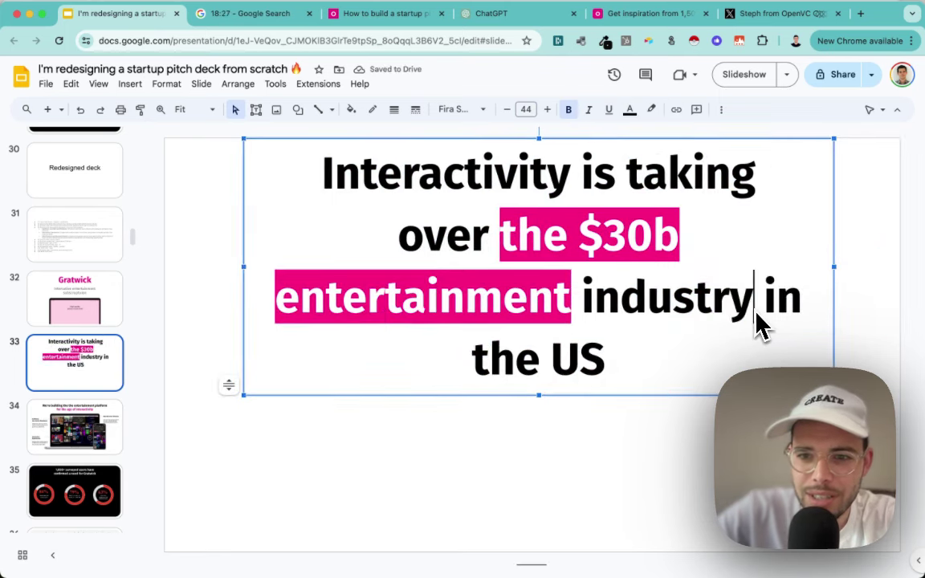
key(super+shift+Down)
key(BackSpace)
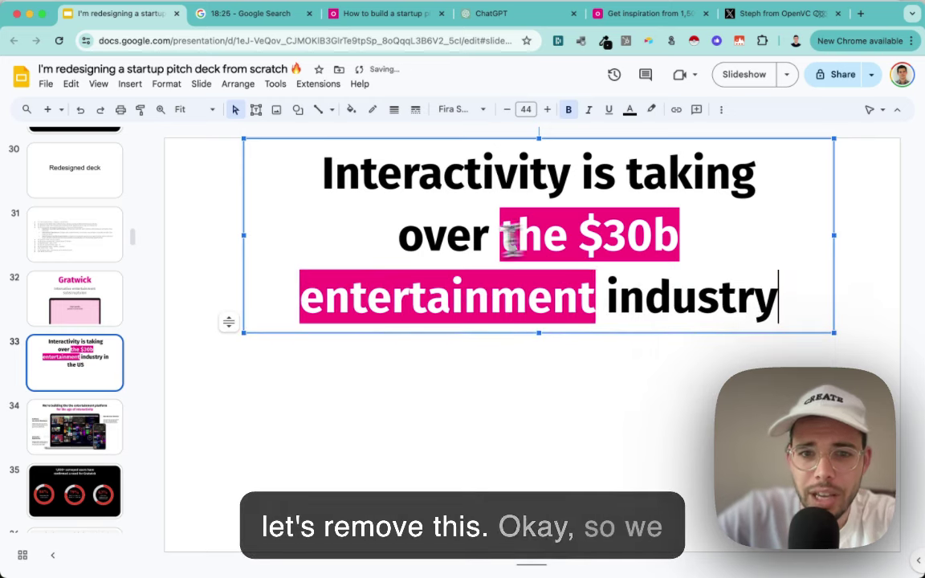
key(Down)
key(BackSpace)
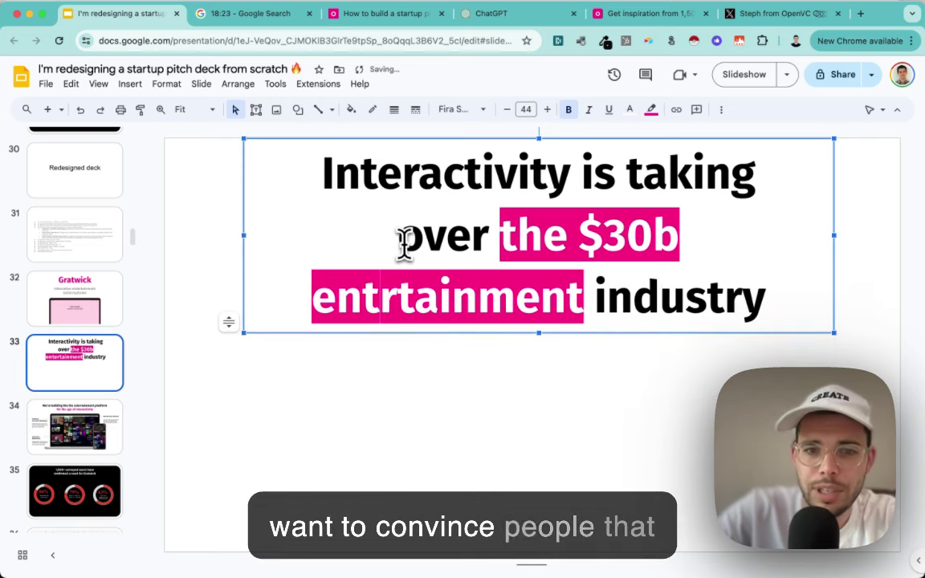
text(e)
key(alt+Left)
key(BackSpace)
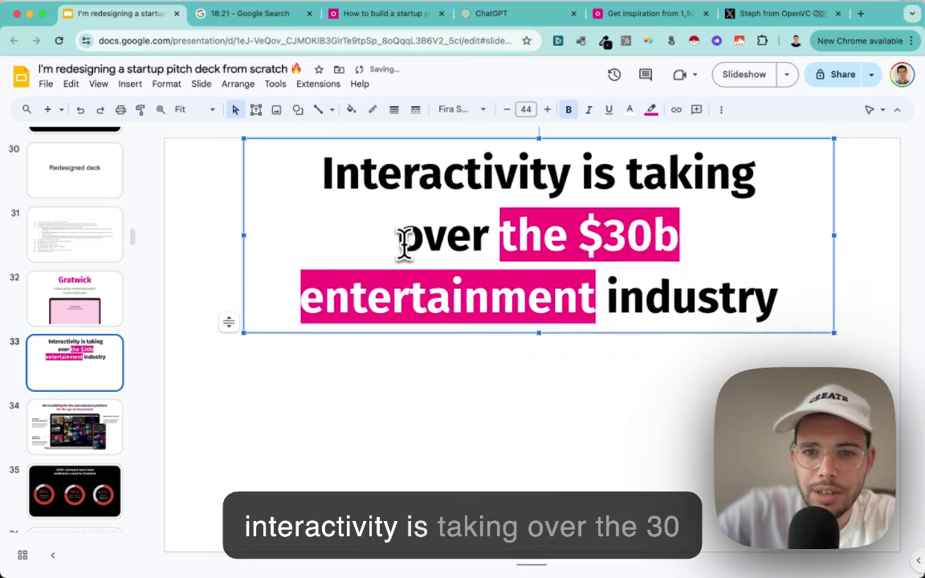
drag(605, 334, 599, 446)
key(Escape)
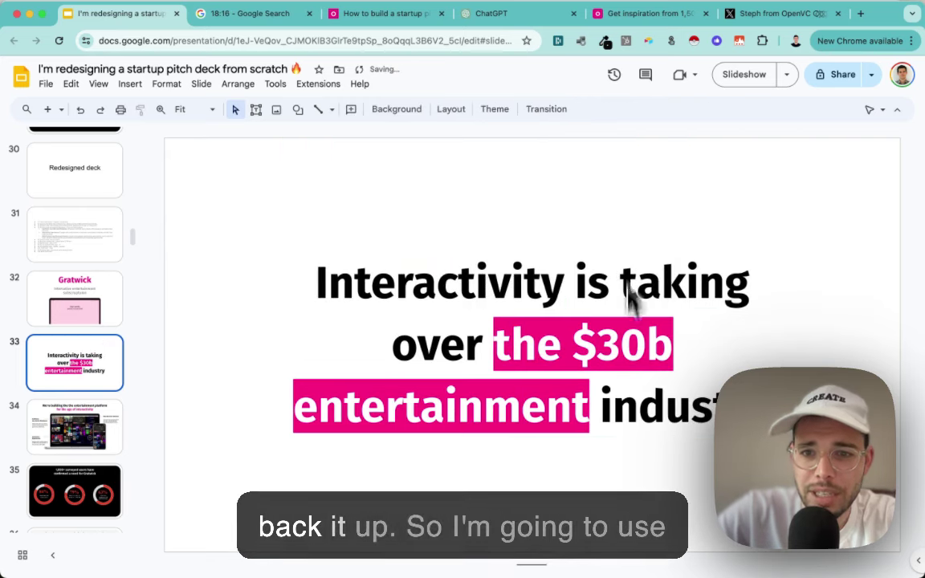
Search Google for "tik tok" in a new browser tab
click(860, 14)
text(tik t)
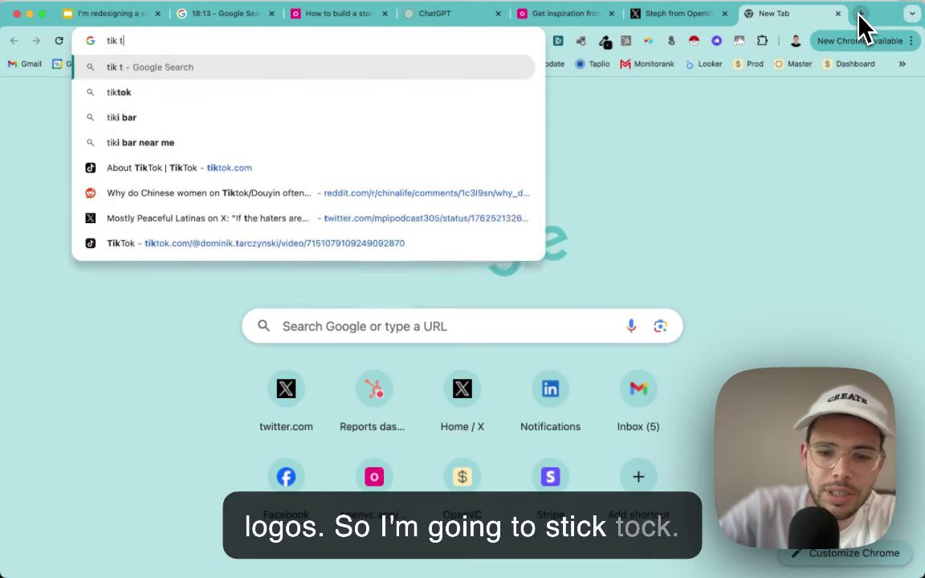
text(ok)
key(Return)
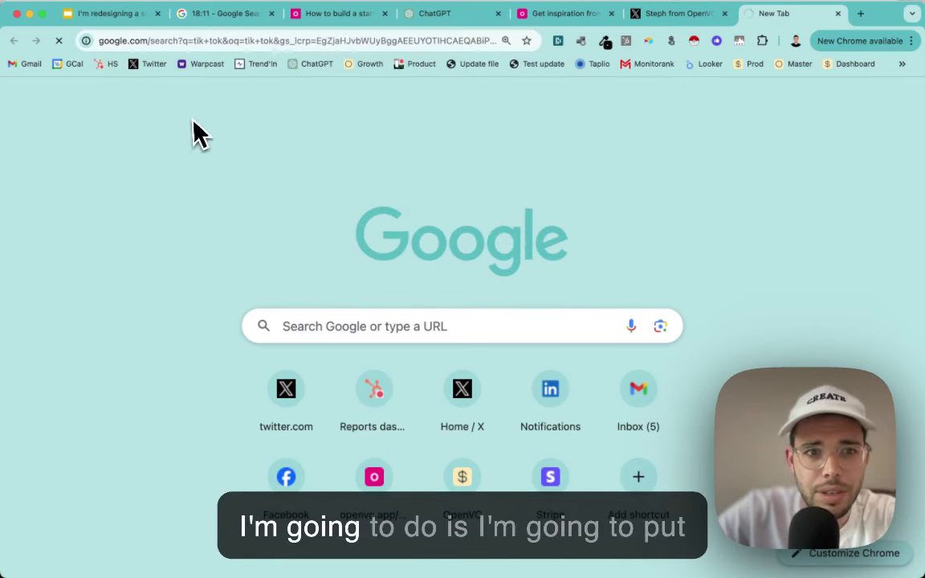
Find images of the "tik tok logo" on Google and copy the black square TikTok logo from Pixabay
text(go)
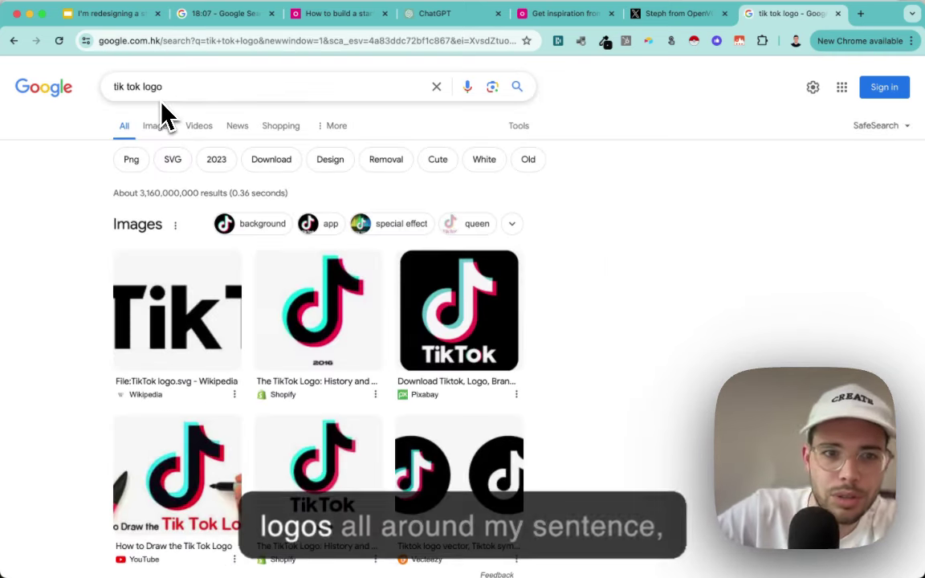
click(153, 128)
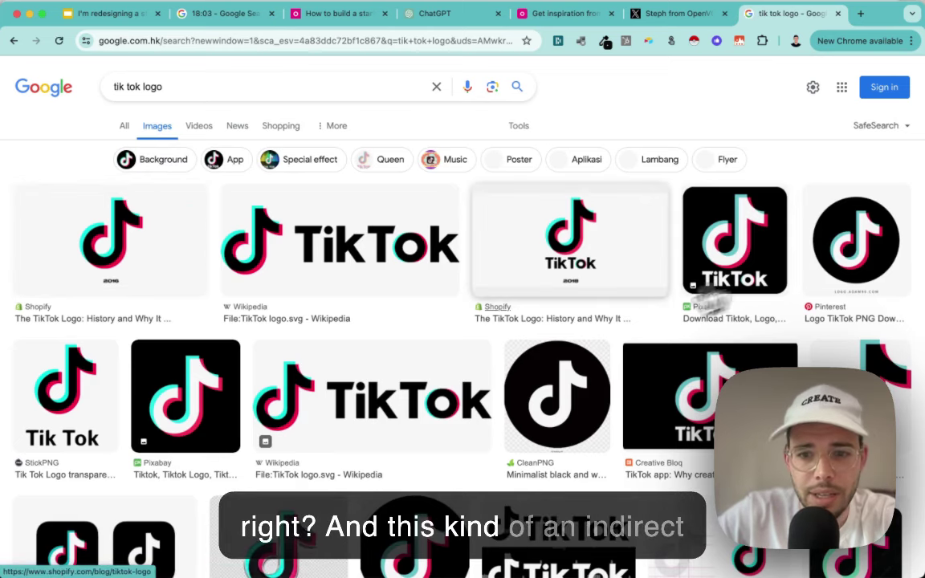
click(844, 253)
scroll(325, 313, down, 3)
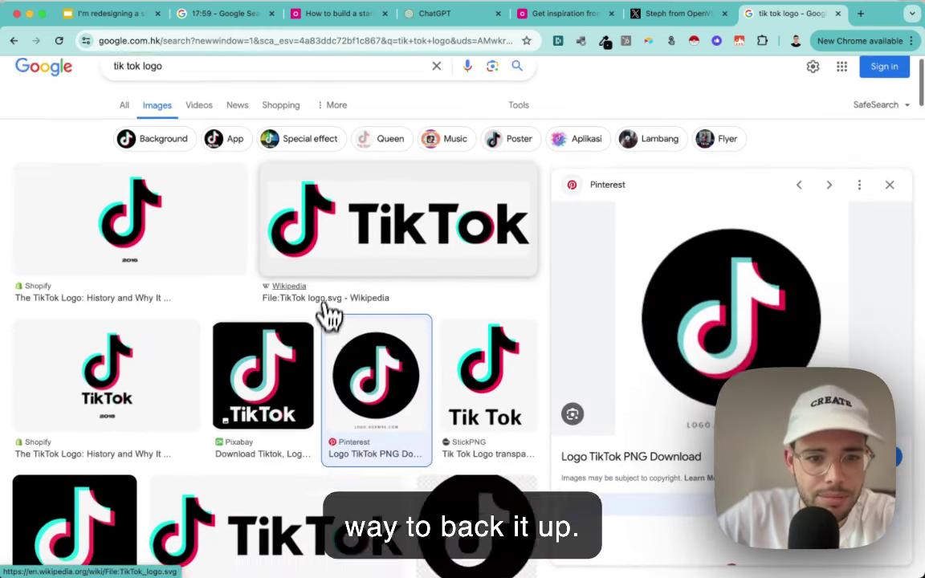
click(273, 315)
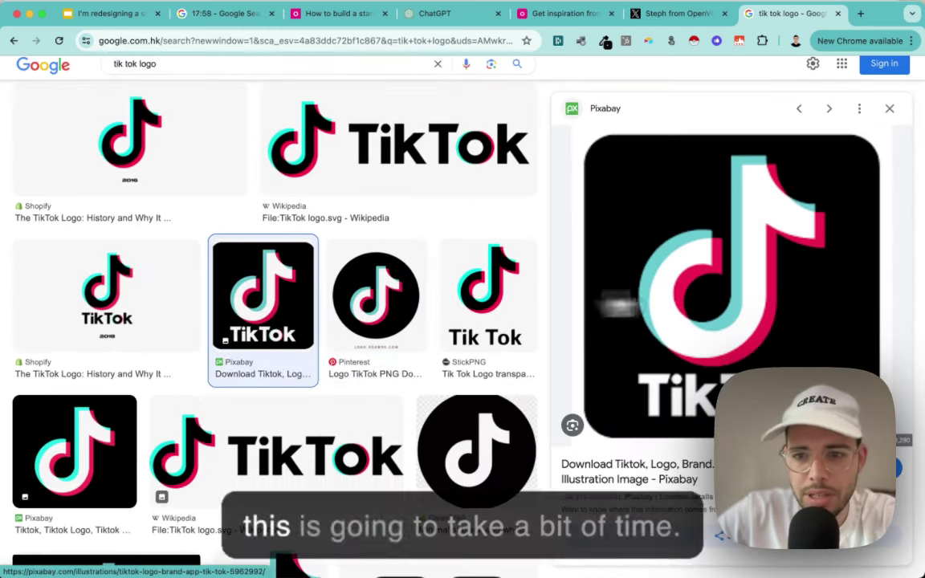
right_click(711, 251)
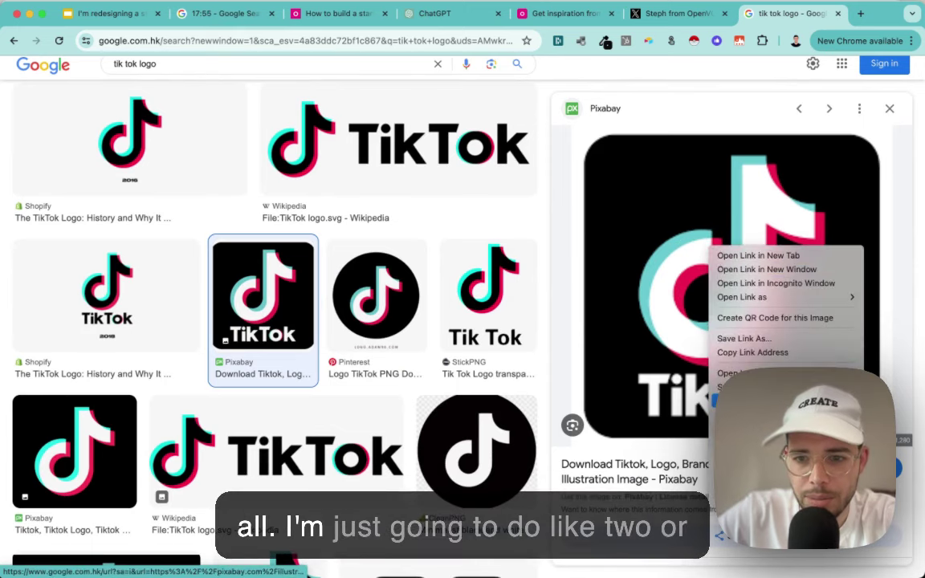
key(Escape)
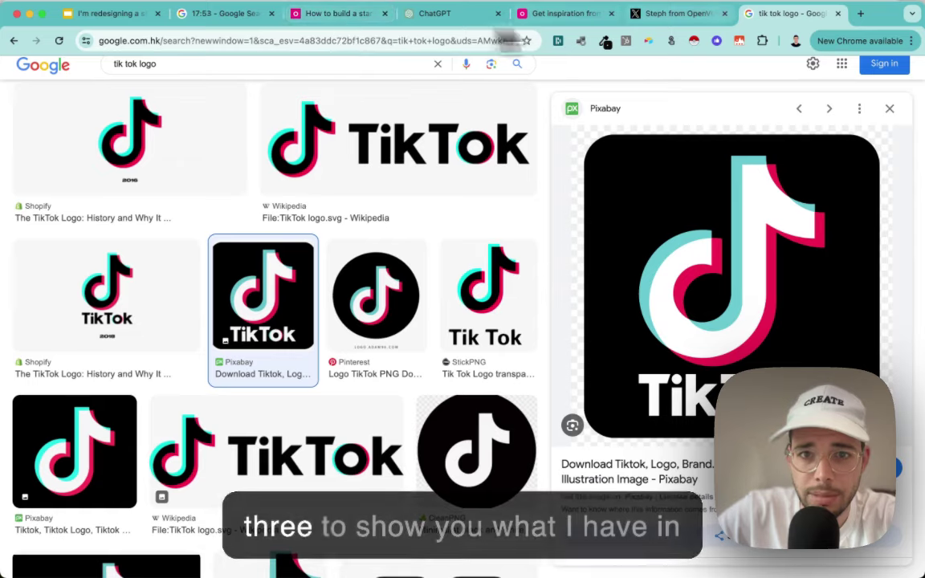
Paste the TikTok logo onto slide 33 and shrink it into the slide's upper-left corner
click(113, 14)
key(ctrl+v)
drag(511, 321, 251, 196)
drag(362, 310, 278, 232)
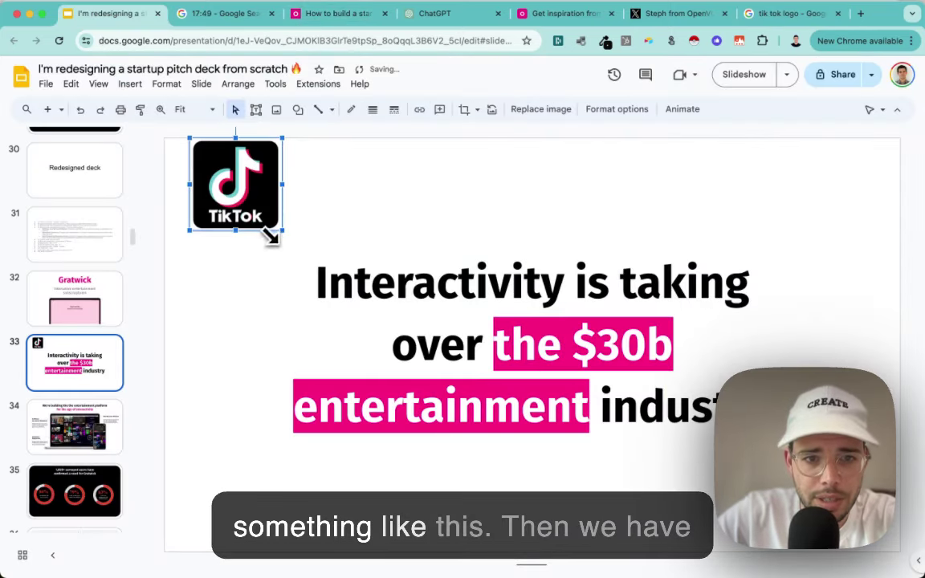
Change the Google image search to "youtube logo"
click(791, 14)
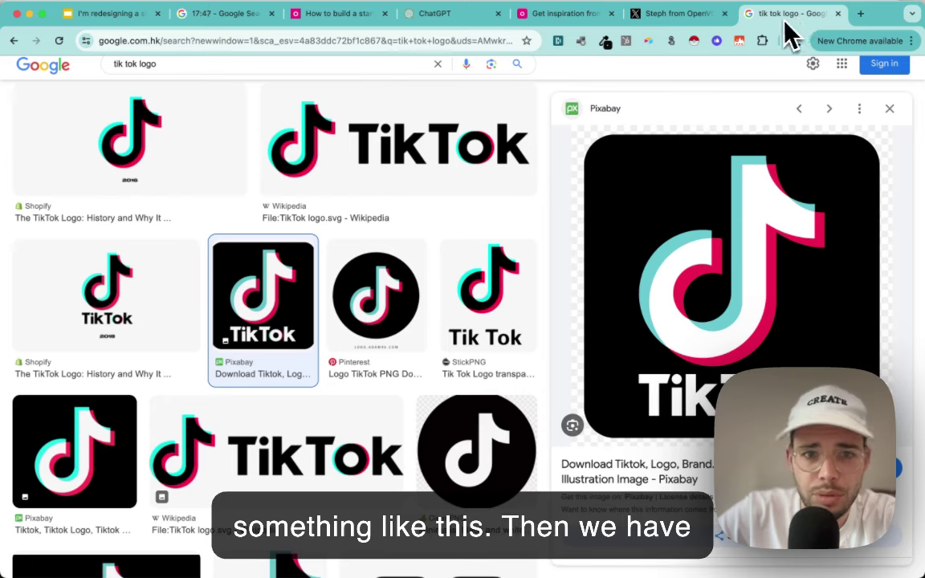
click(138, 69)
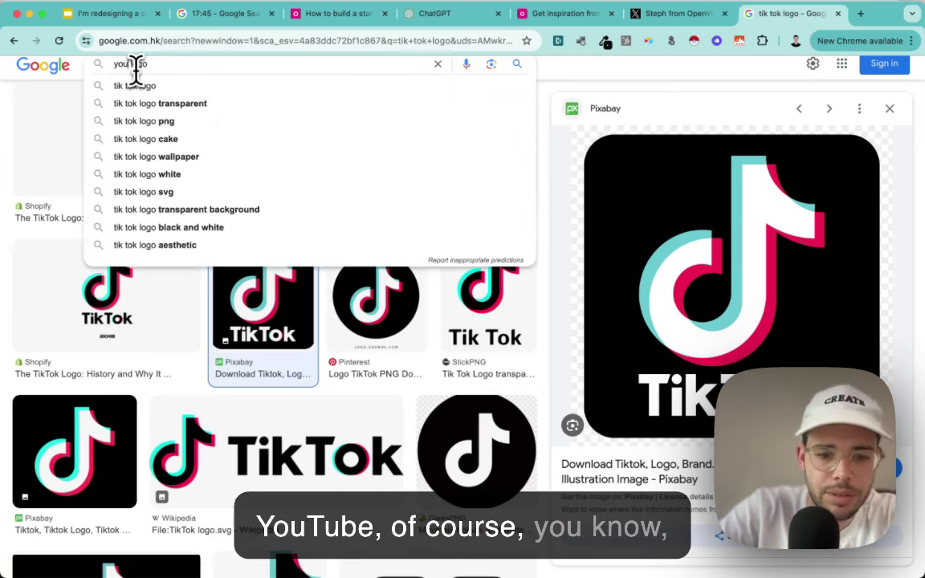
text(youtube)
key(Return)
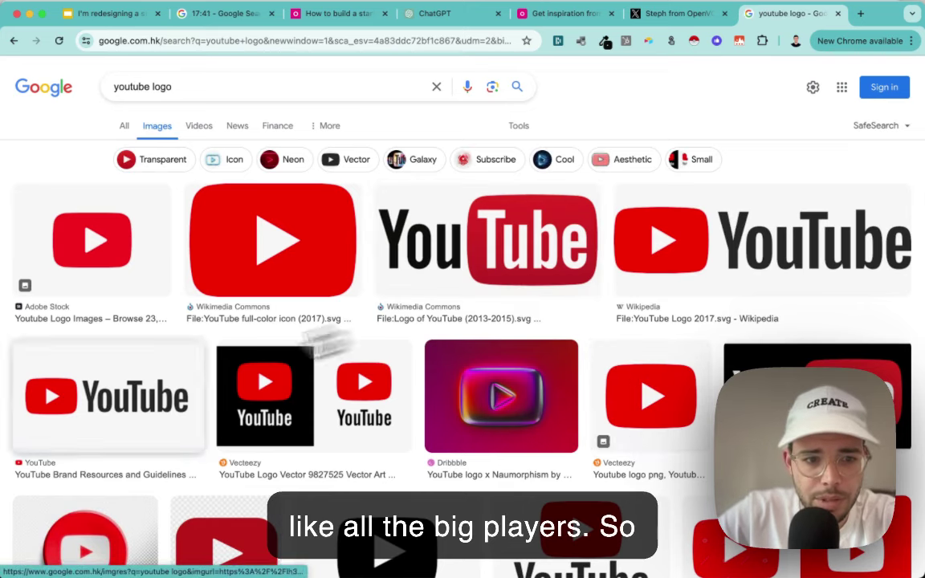
Try the wide YouTube logo from YouTube's brand resources on slide 33 at a reduced size
click(104, 393)
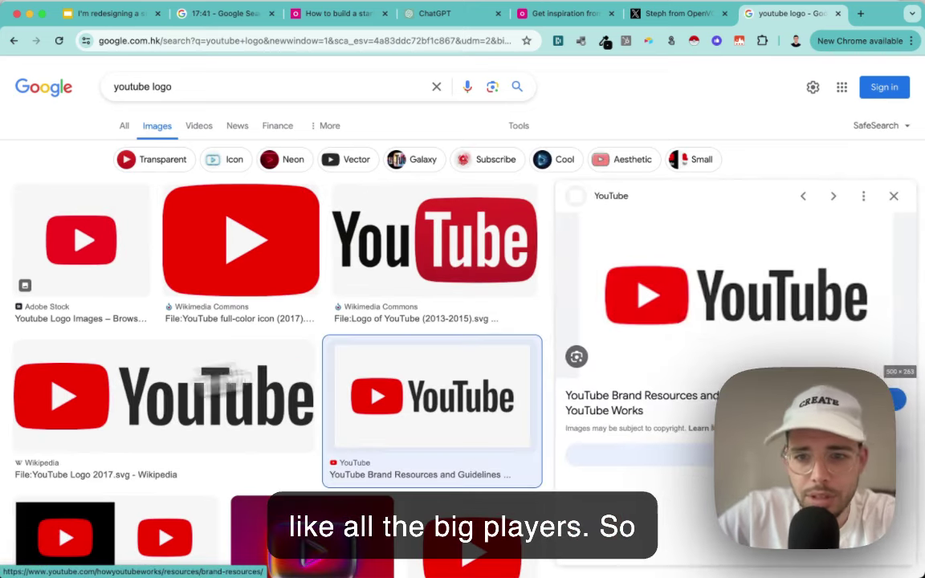
right_click(702, 300)
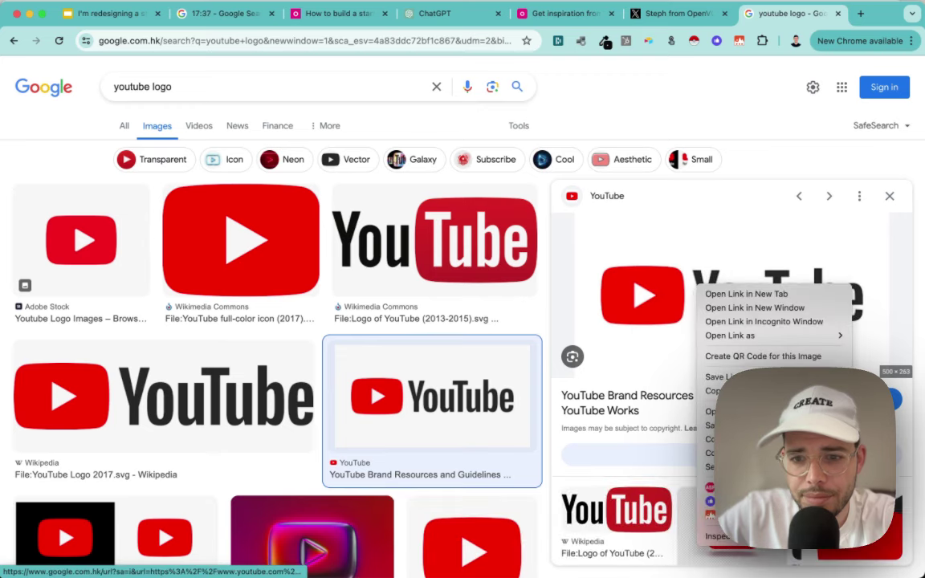
click(738, 439)
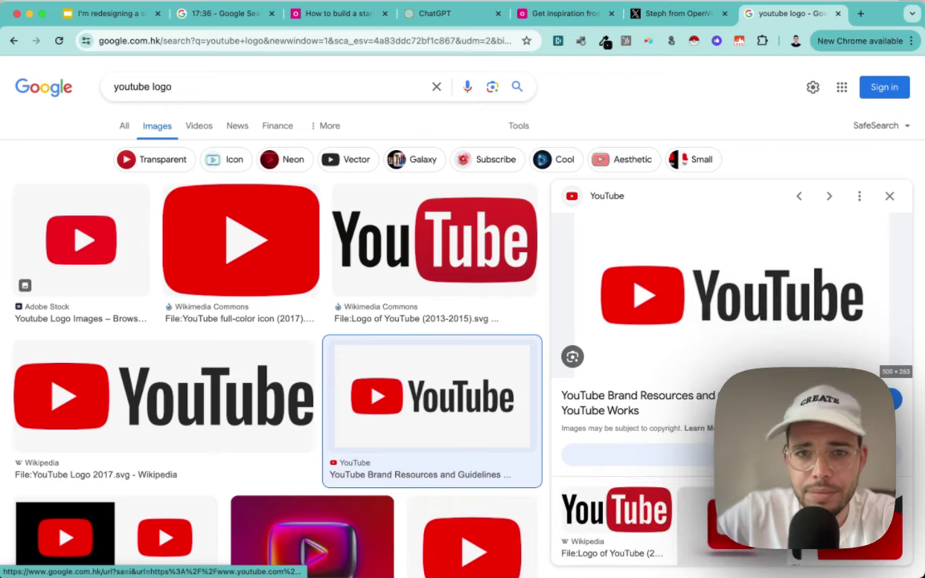
click(109, 14)
key(super+v)
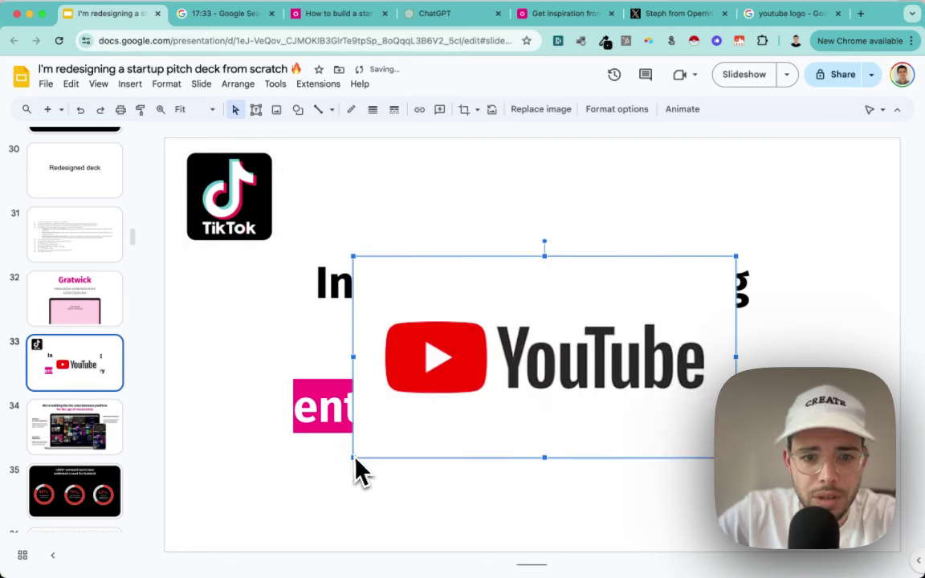
drag(453, 377, 572, 267)
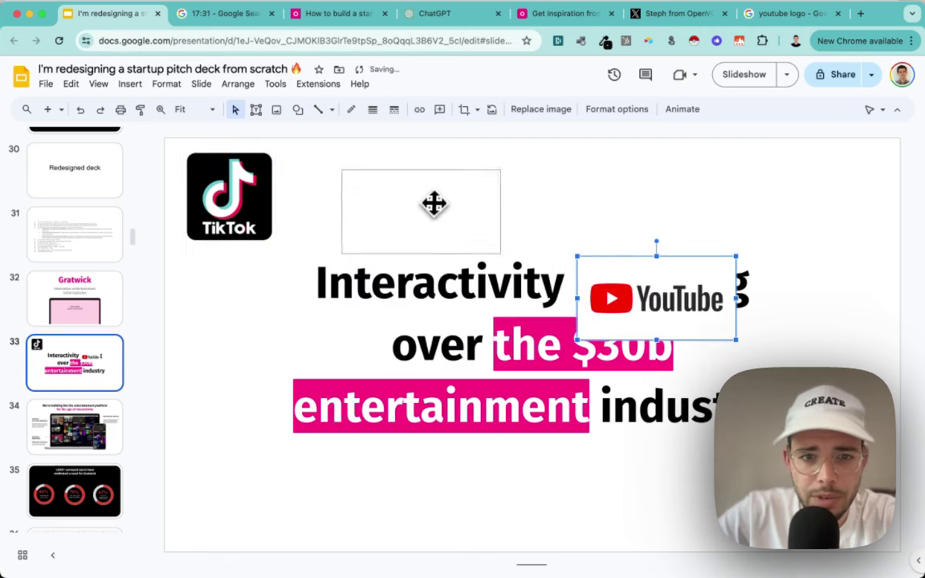
drag(434, 203, 433, 203)
key(Delete)
Look through the YouTube logo images and refine the search to "youtube logo square"
click(780, 15)
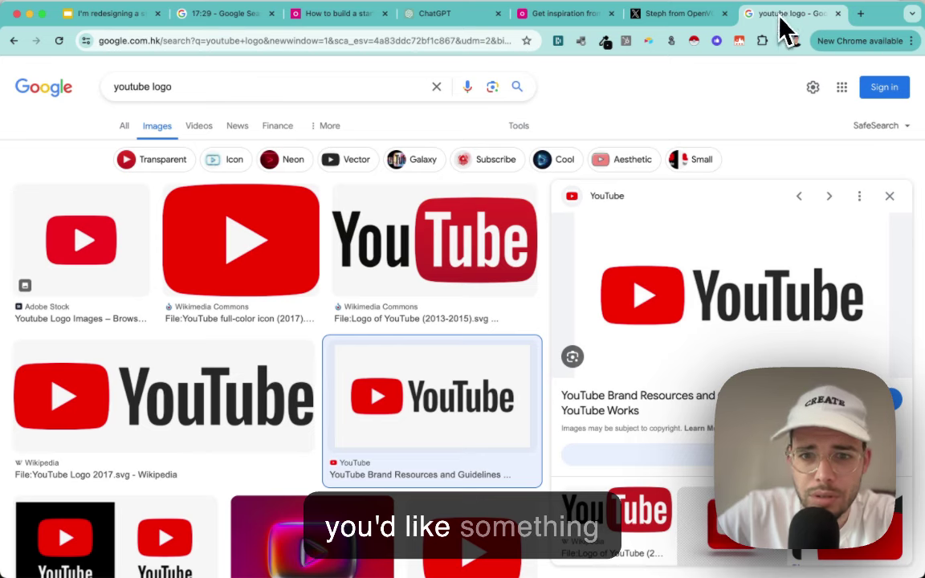
scroll(396, 372, down, 5)
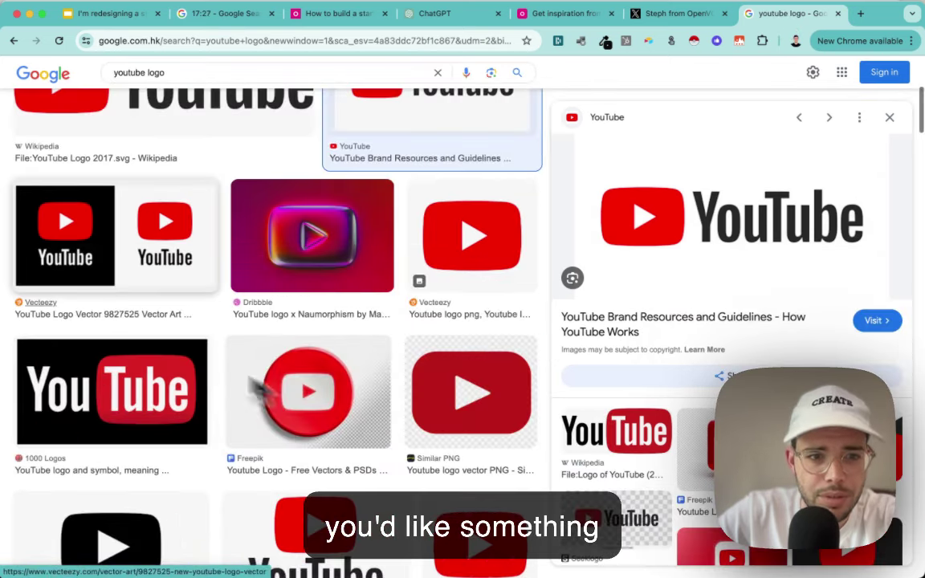
scroll(323, 494, down, 4)
scroll(237, 232, up, 8)
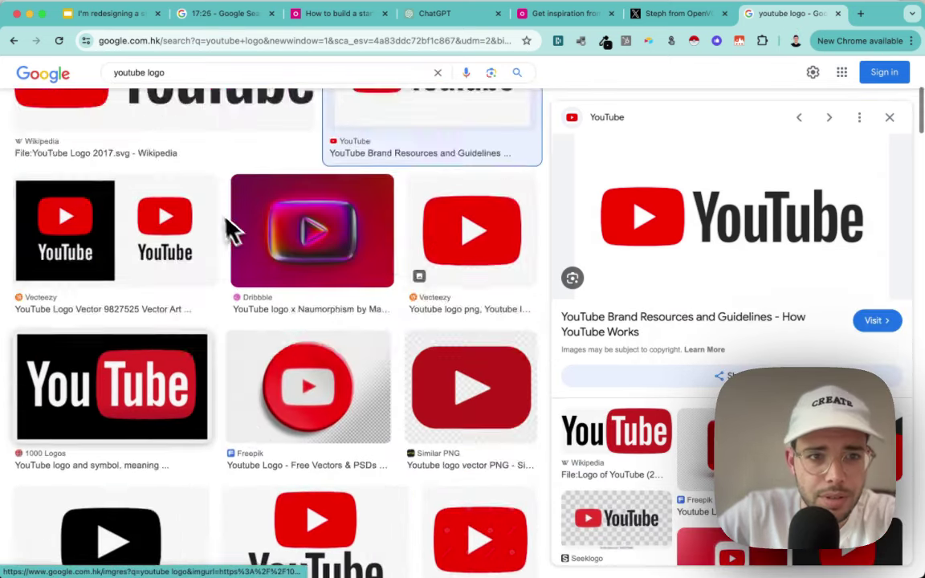
scroll(205, 92, up, 2)
click(202, 106)
text(squa)
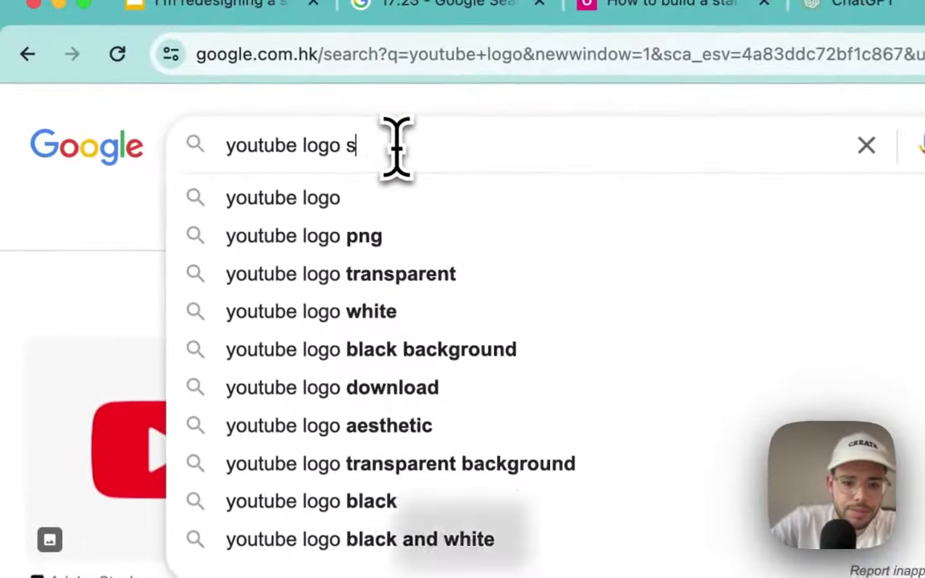
text(re)
key(Return)
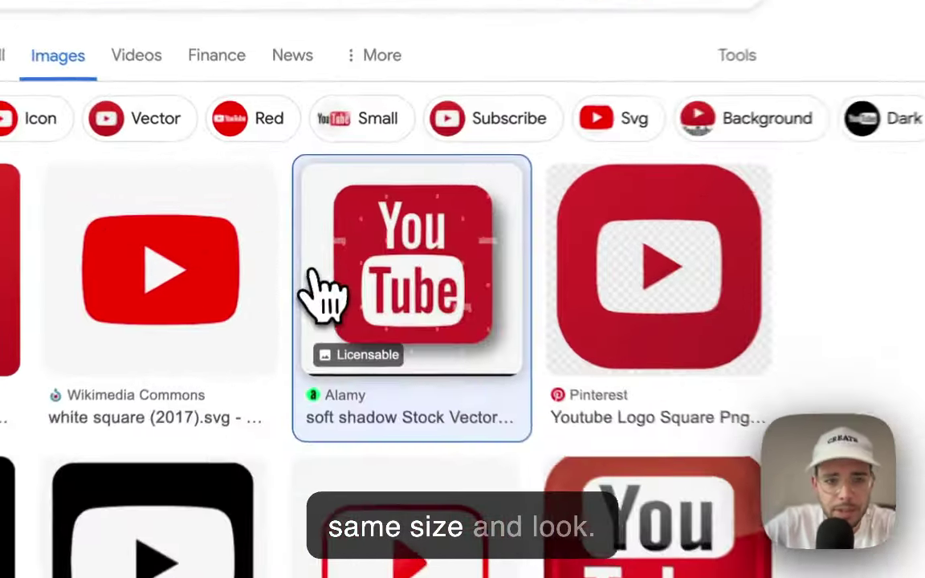
Browse the square YouTube logos and copy the red square one from Klipartz
click(255, 245)
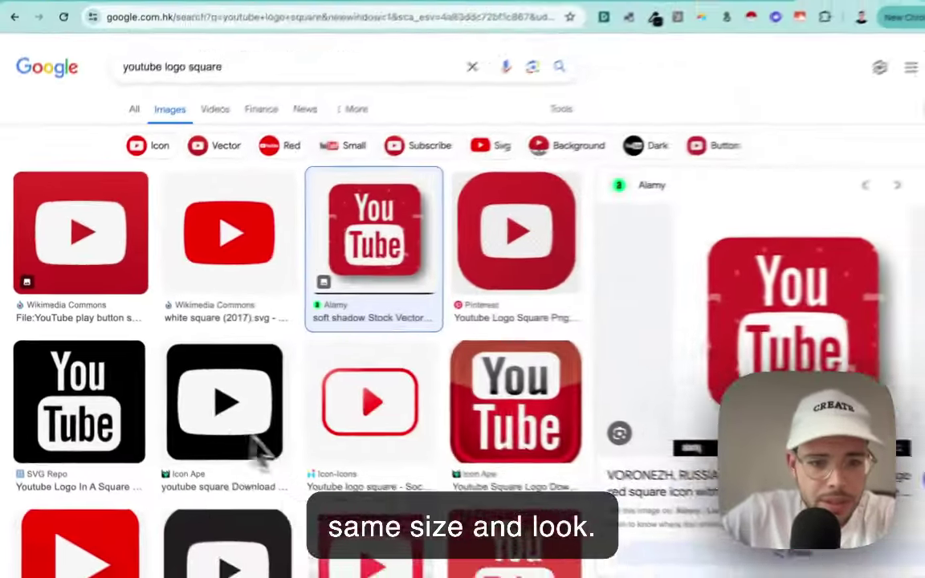
scroll(269, 453, down, 3)
scroll(277, 457, down, 4)
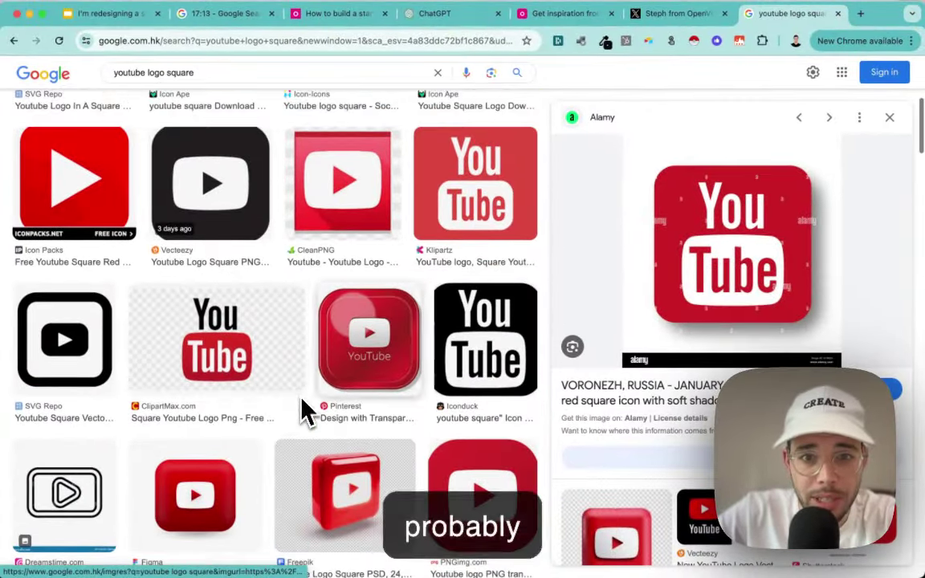
click(468, 217)
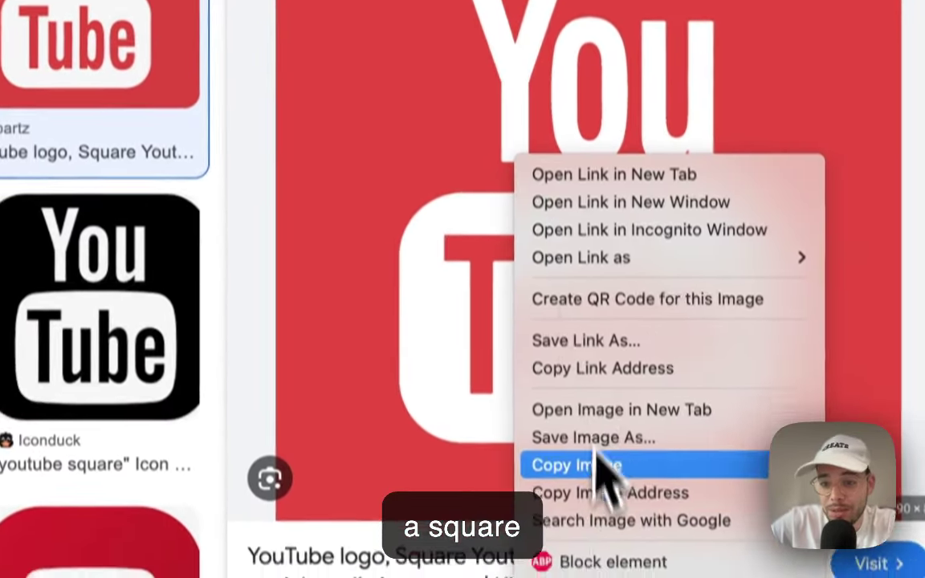
click(580, 490)
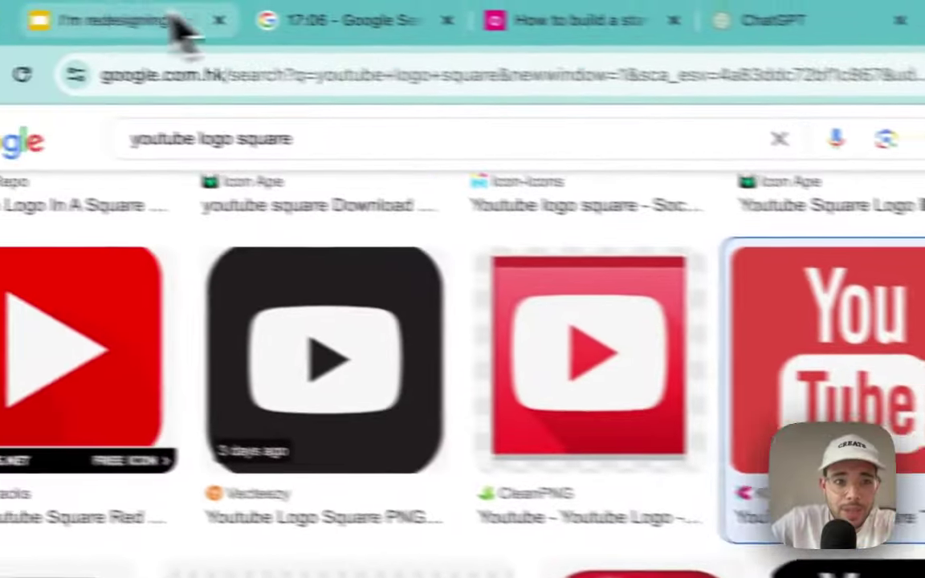
Paste the square YouTube logo onto slide 33 and shrink it into place above the headline, beside the TikTok logo
click(181, 32)
key(ctrl+v)
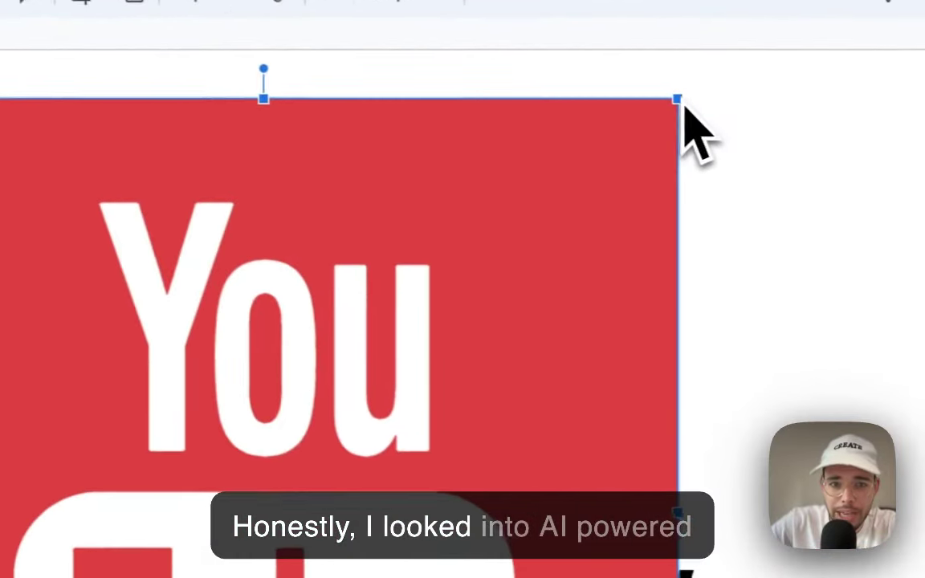
drag(676, 99, 371, 401)
drag(339, 503, 364, 0)
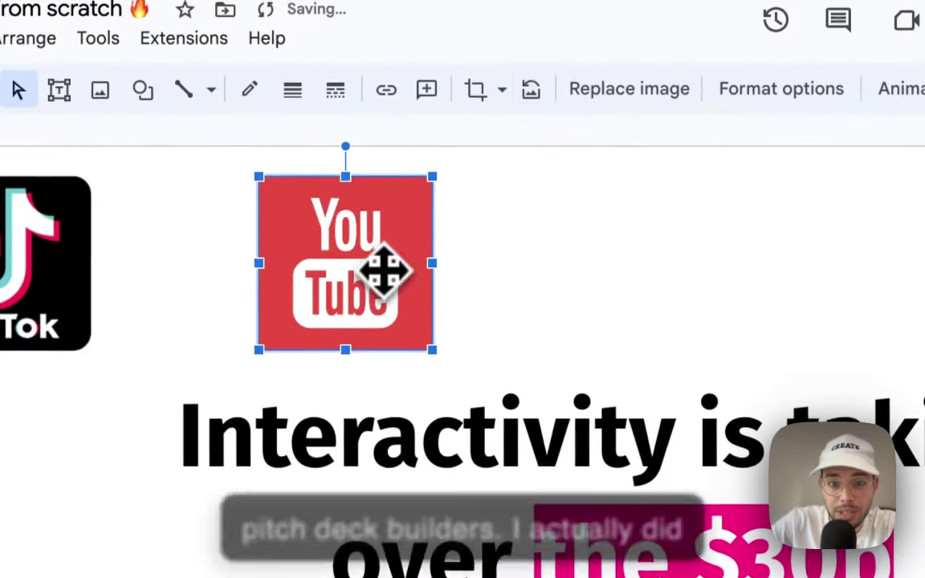
Crop the YouTube logo to a rounded rectangle matching the TikTok logo's size and move the TikTok logo closer to it above the headline
click(501, 89)
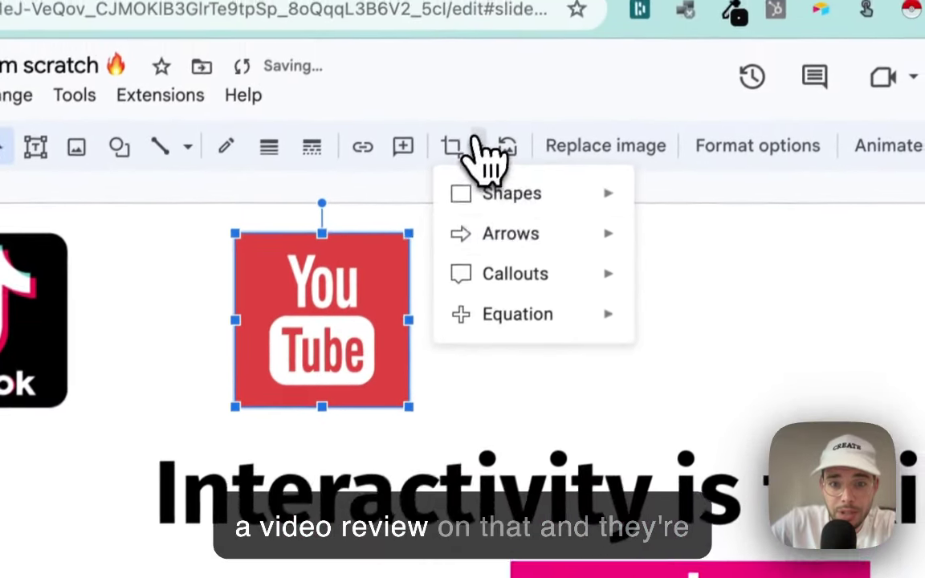
mouse_move(601, 154)
click(676, 215)
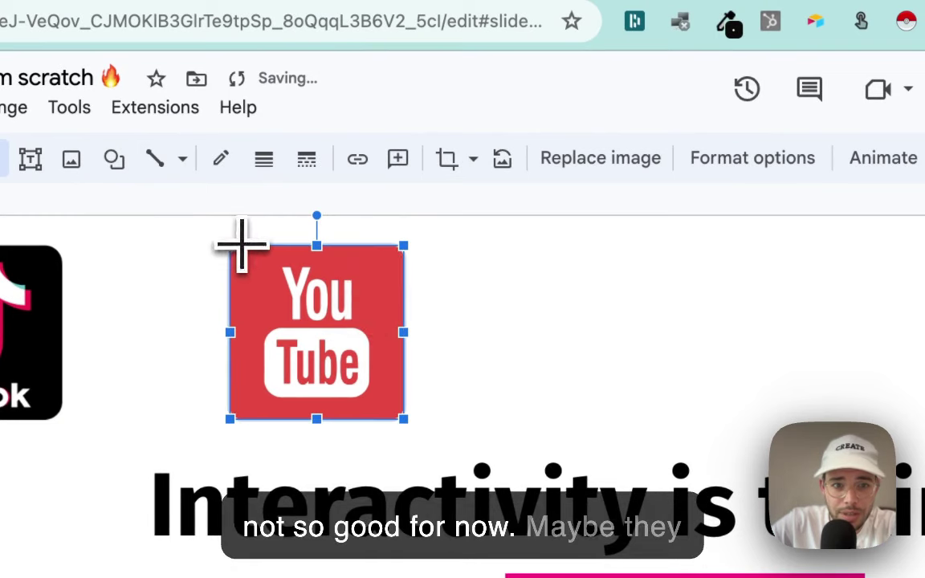
click(452, 264)
click(327, 281)
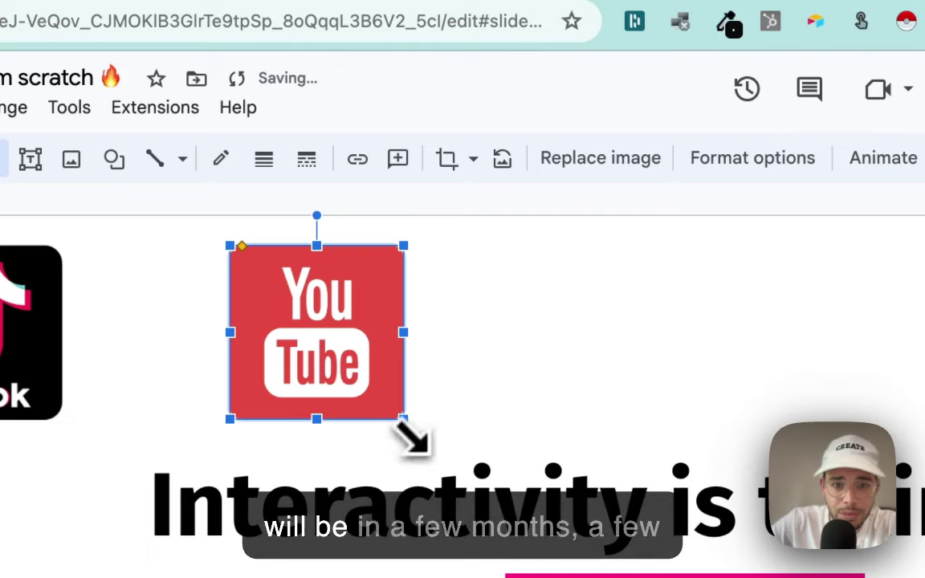
drag(415, 432, 414, 432)
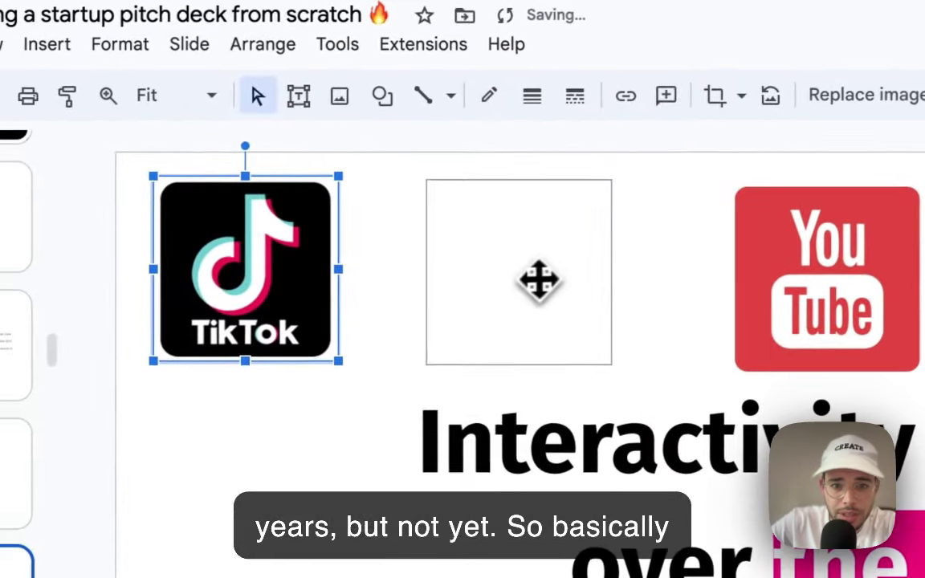
drag(538, 280, 538, 287)
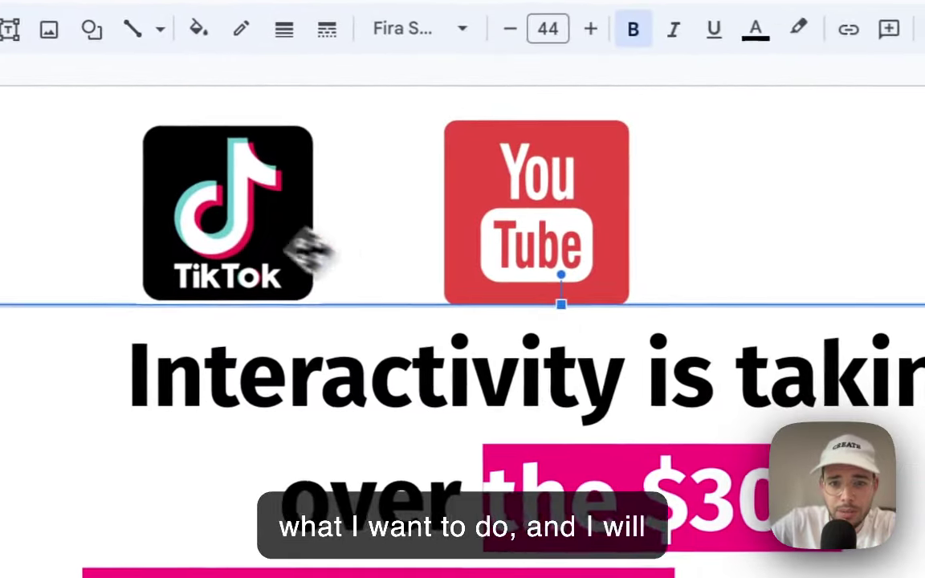
Select the TikTok and YouTube logos together and recolor both to black and white
click(309, 251)
shift+click(450, 243)
right_click(554, 221)
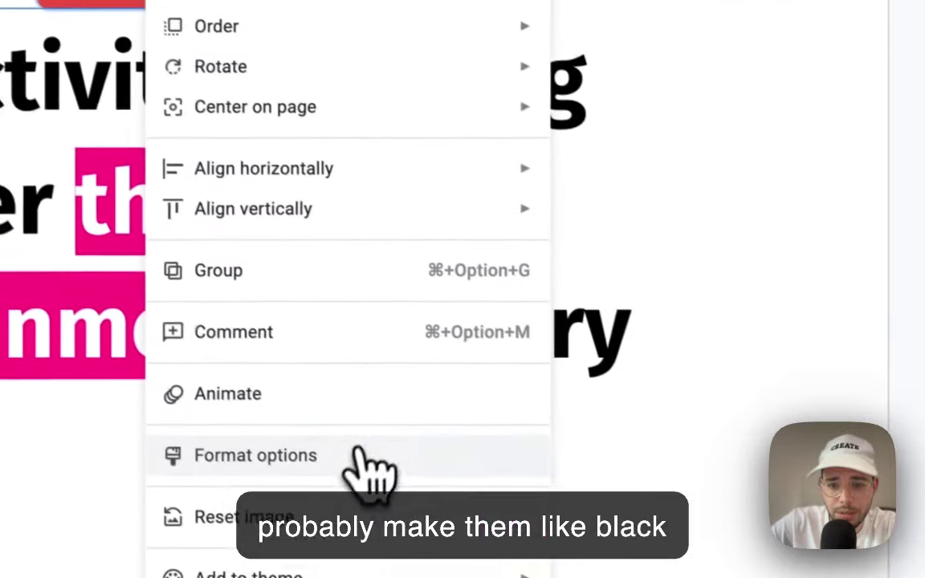
click(365, 454)
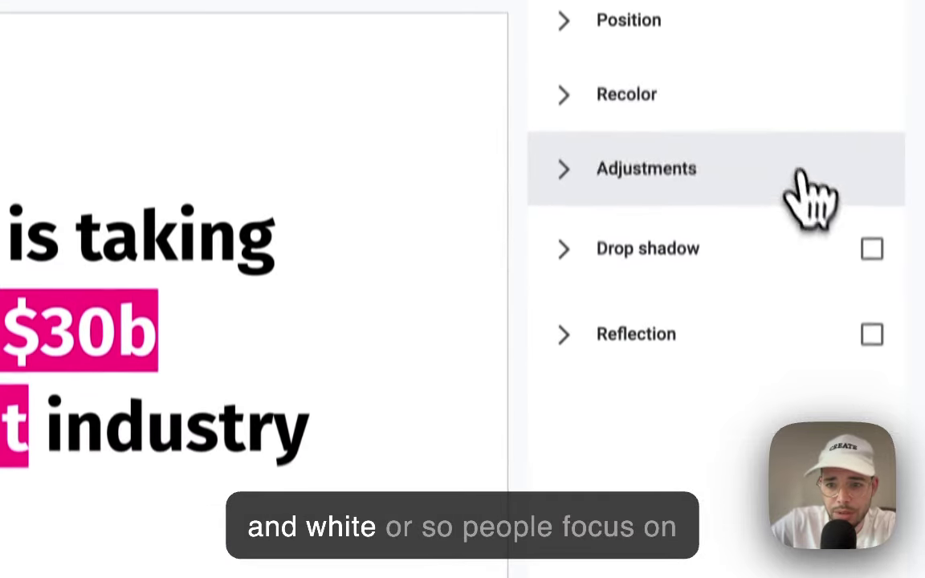
click(722, 125)
click(726, 211)
scroll(783, 277, down, 1)
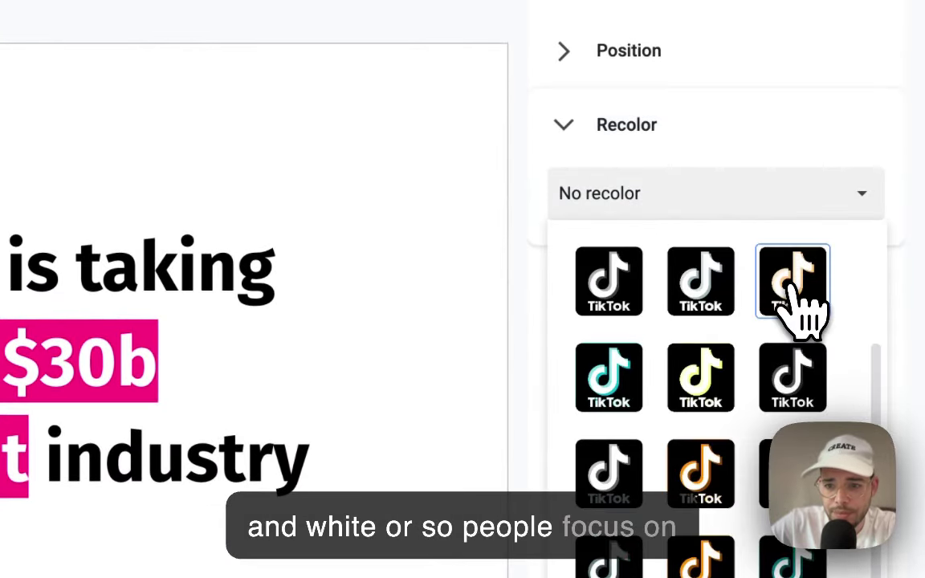
click(790, 474)
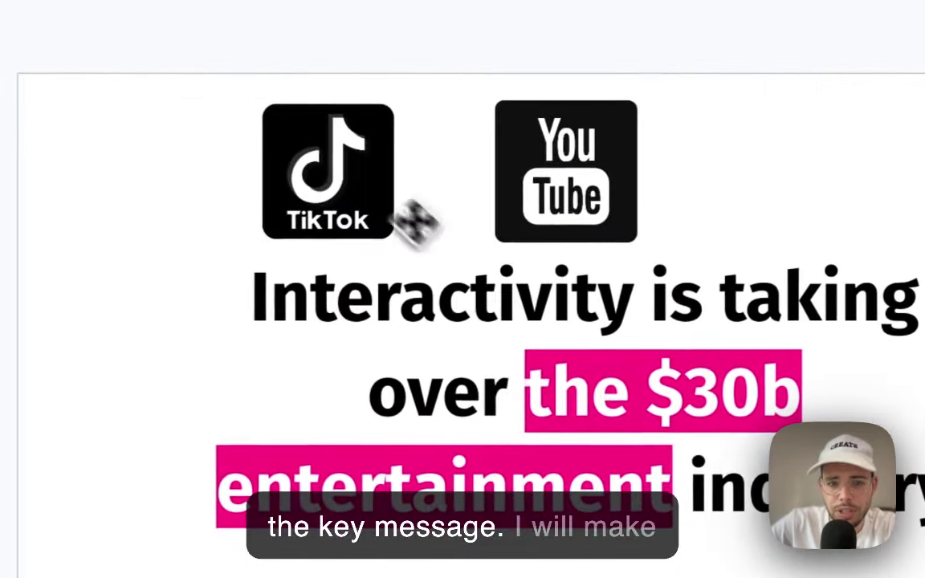
Shrink the TikTok and YouTube logos together and move them closer to the slide's upper-left corner
click(144, 248)
shift+click(305, 241)
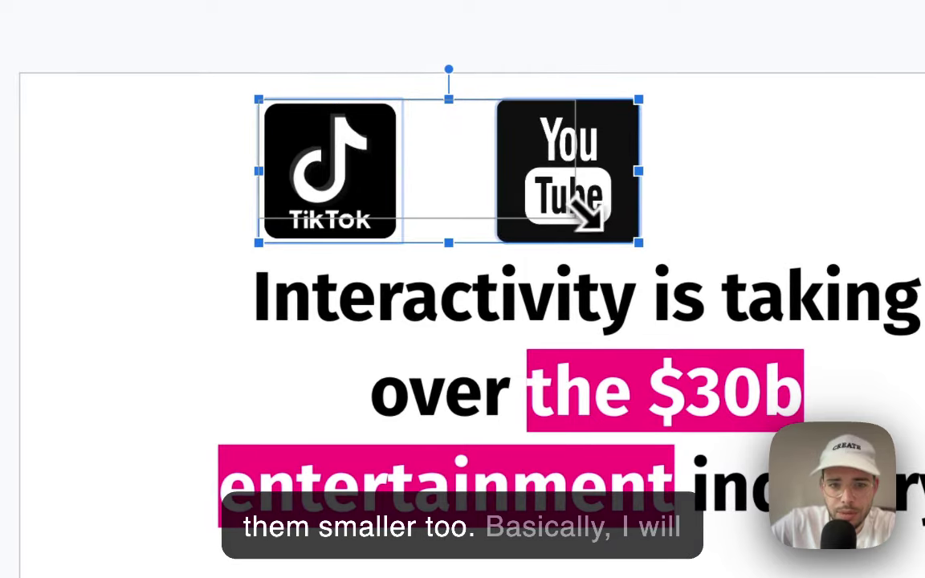
drag(584, 210, 577, 215)
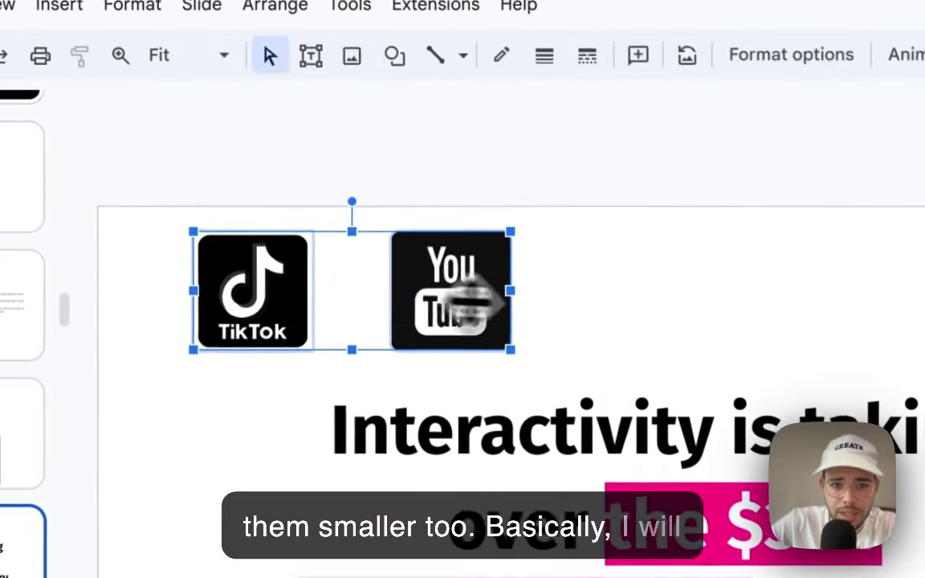
key(Escape)
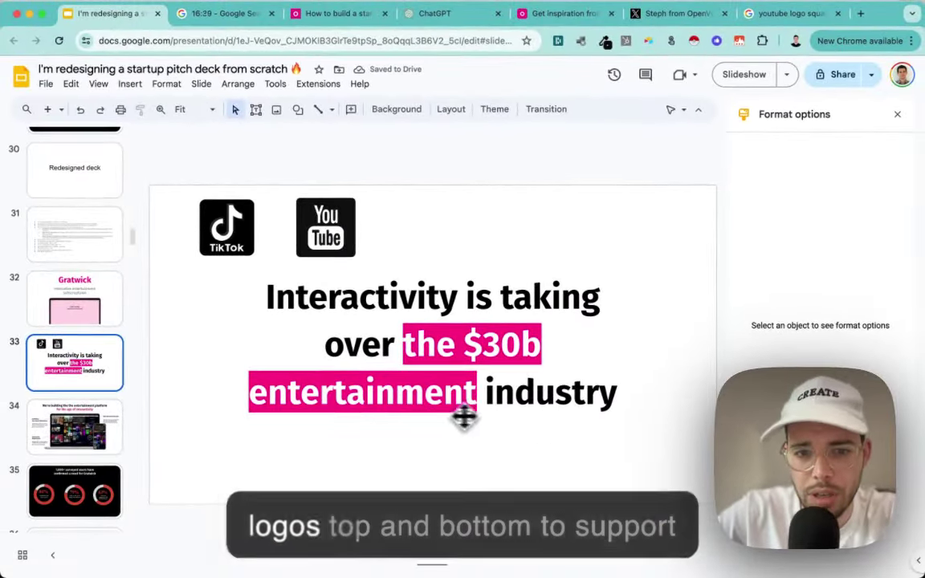
Widen the headline text box so "Interactivity is taking over" fits on its first line, and nudge the box slightly right
click(514, 316)
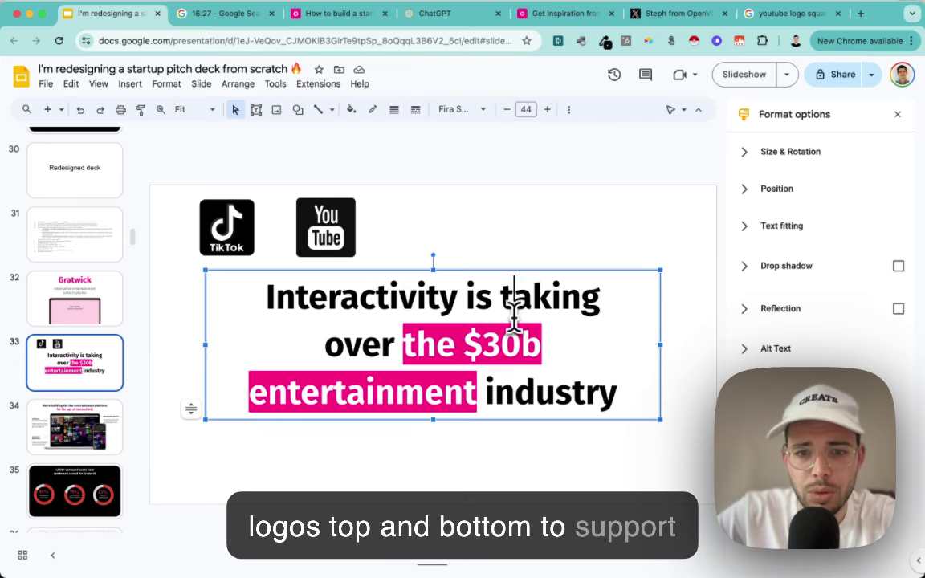
drag(663, 345, 670, 345)
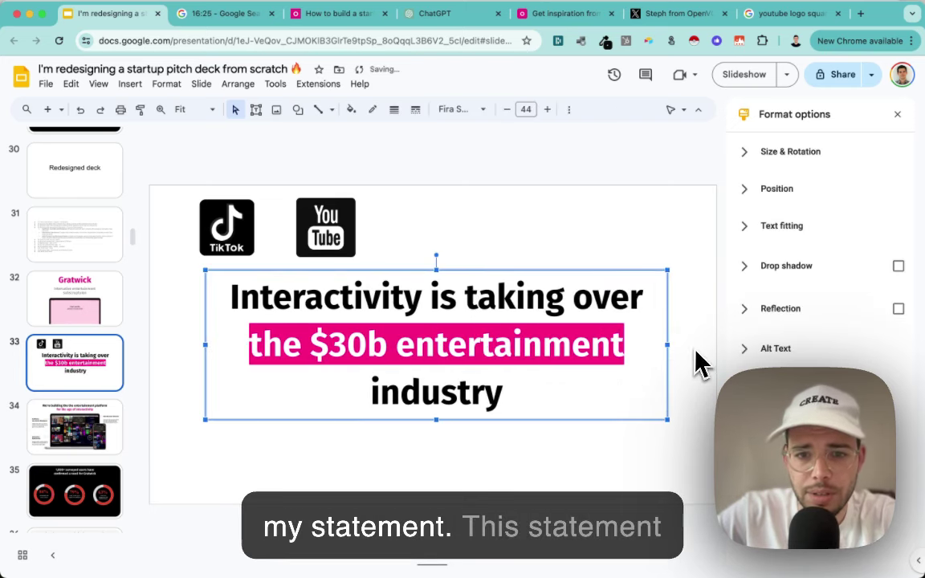
mouse_move(536, 281)
mouse_down()
mouse_move(530, 299)
mouse_move(531, 291)
mouse_up()
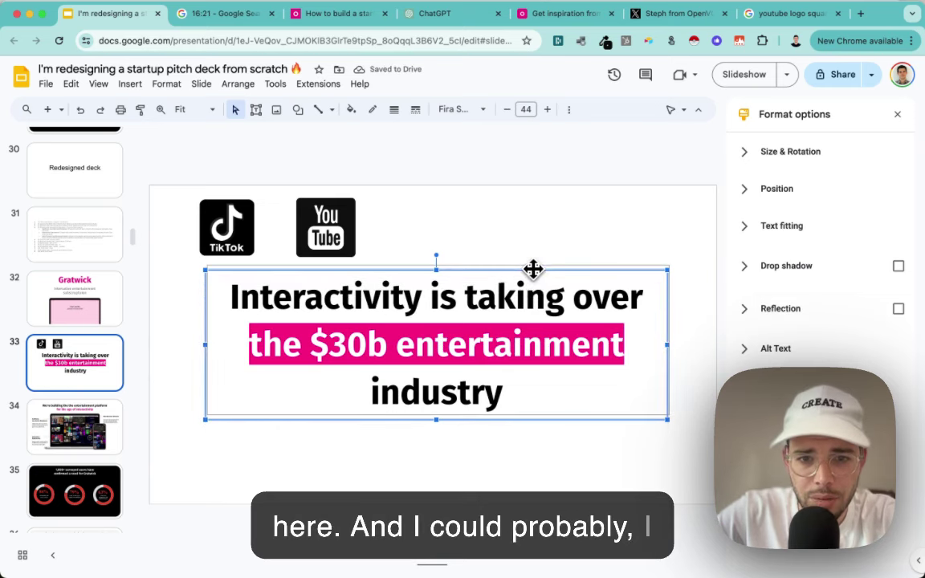
drag(533, 269, 533, 276)
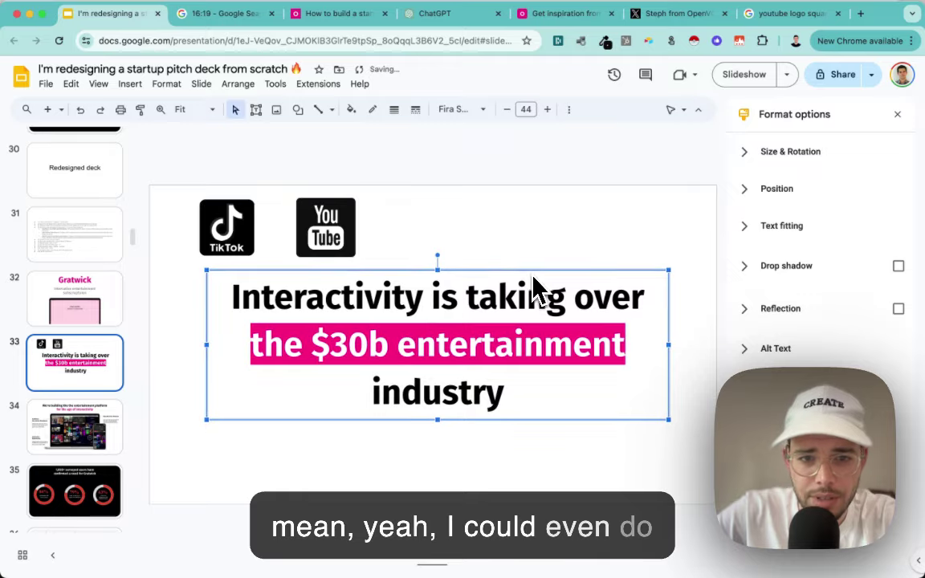
Draw a rectangle across the top of slide 33 over the logo row and stretch it to the slide's full width
click(502, 235)
click(298, 109)
mouse_move(385, 220)
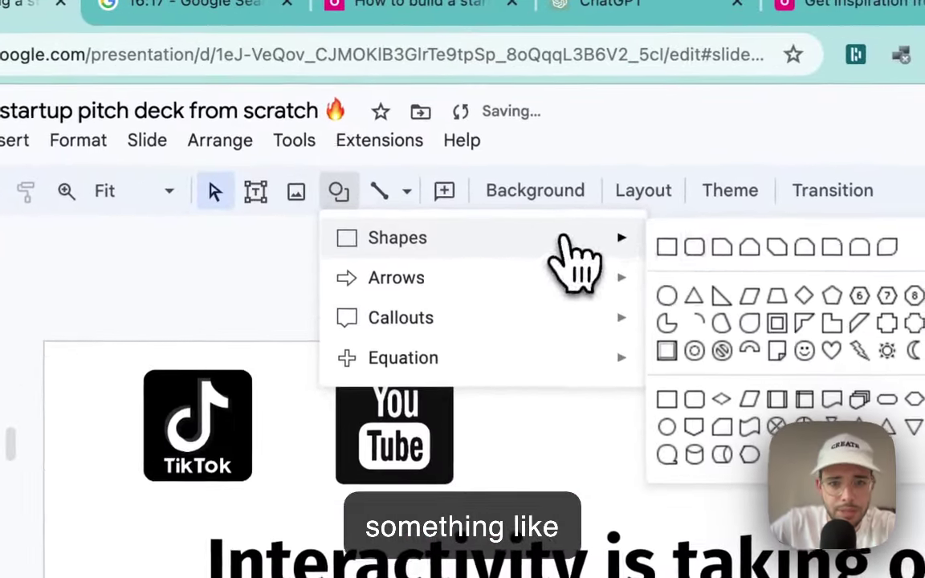
click(643, 232)
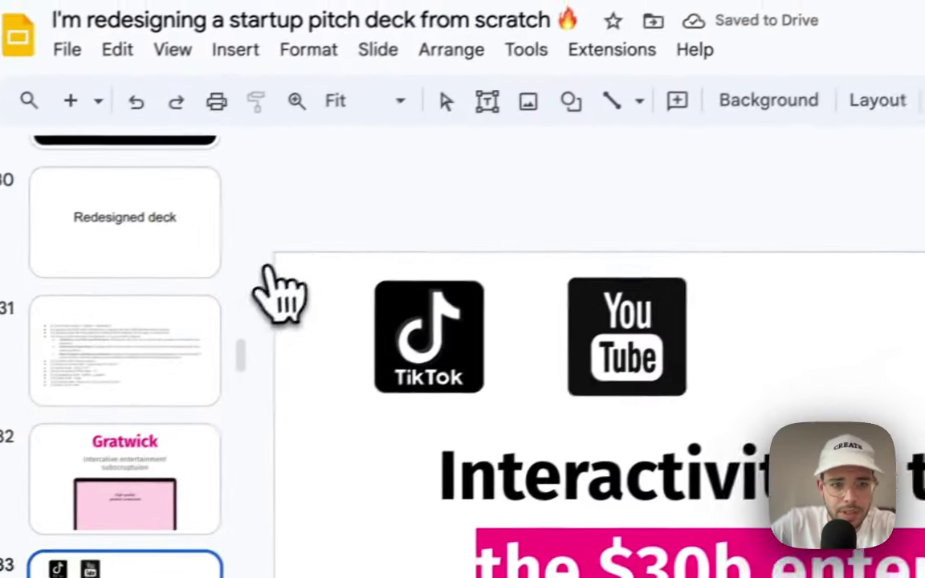
drag(274, 255, 924, 410)
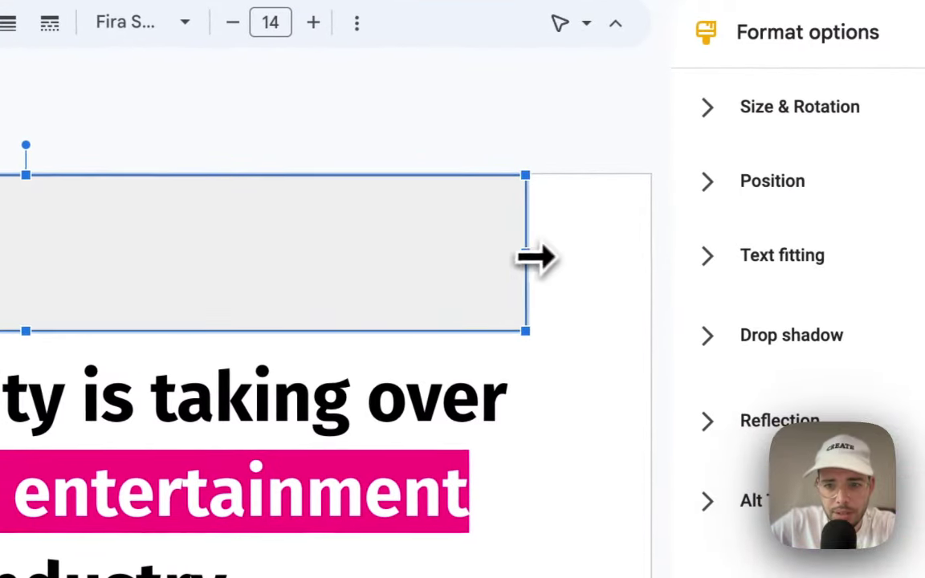
drag(536, 257, 654, 260)
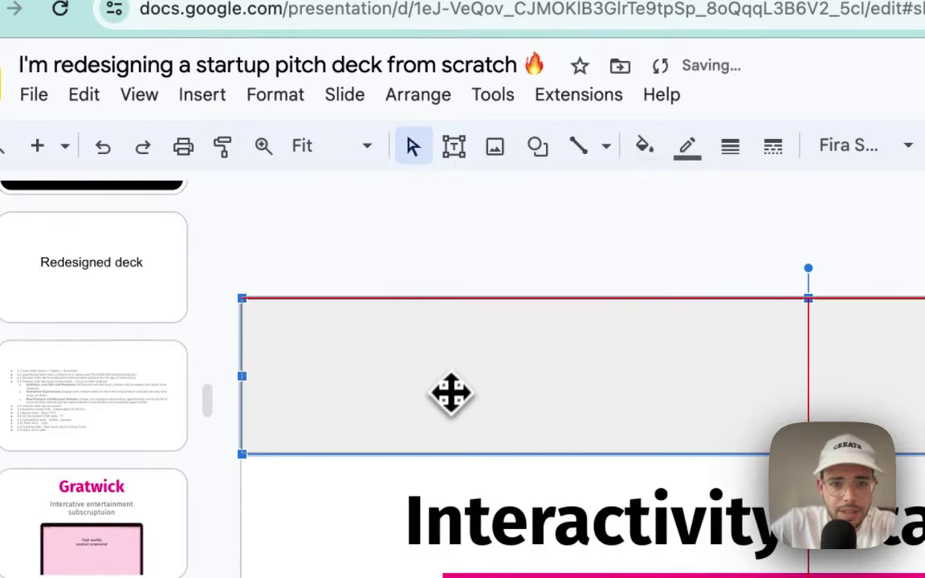
Fill the rectangle black behind the two logos and place a copy of it along the slide's bottom edge
click(644, 146)
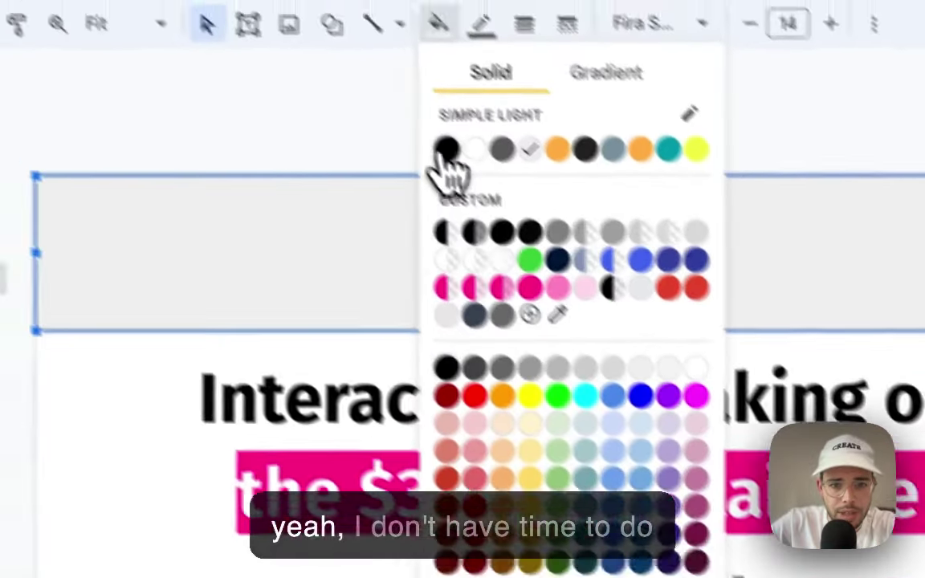
click(373, 110)
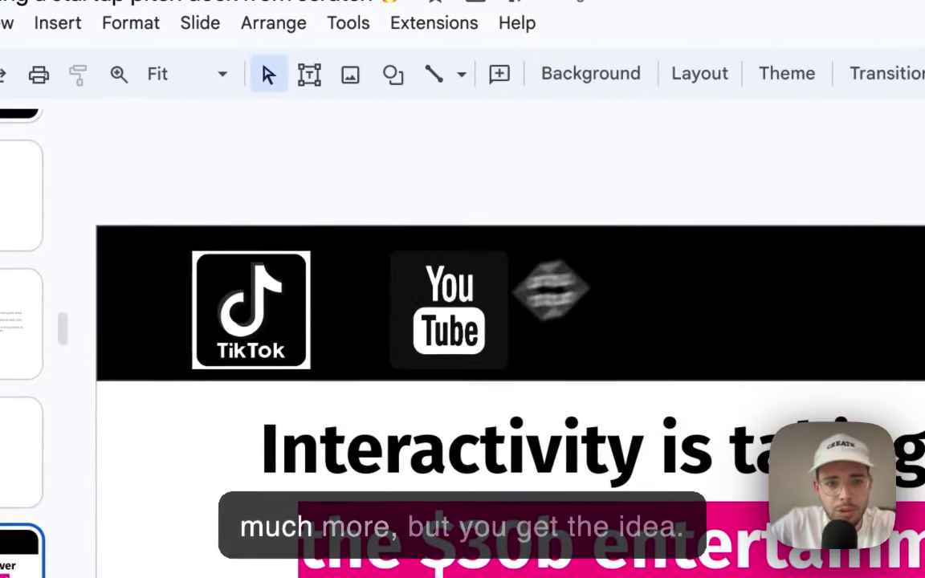
click(266, 313)
click(449, 325)
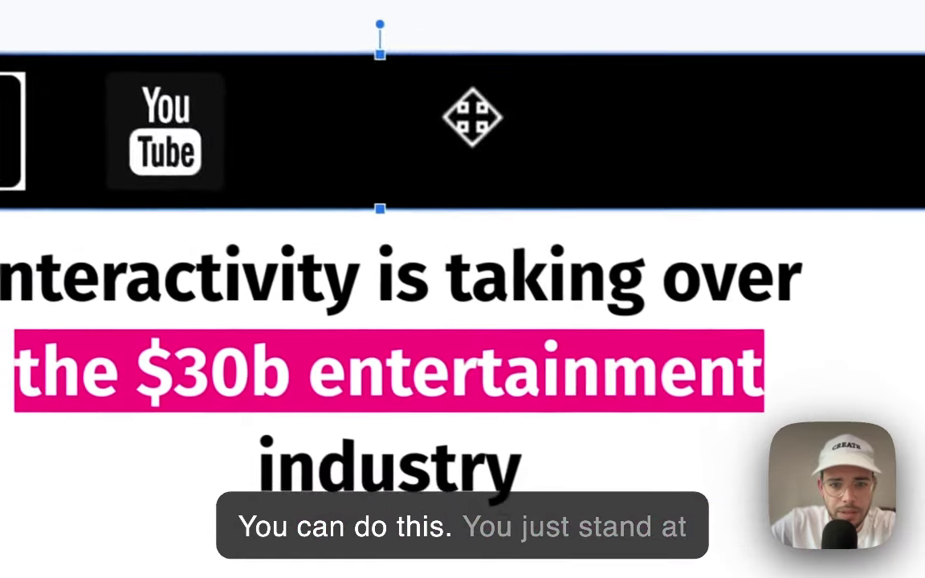
drag(473, 118, 444, 444)
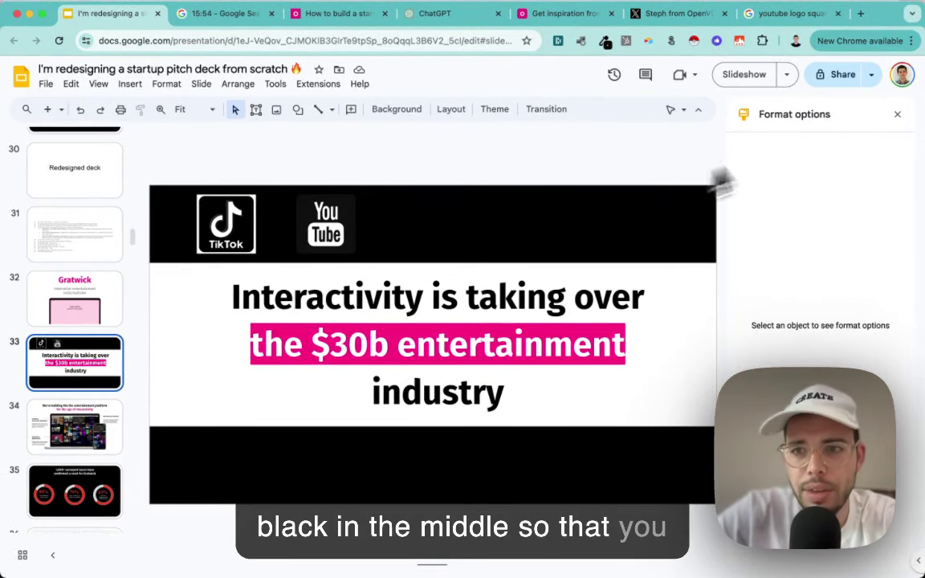
click(897, 115)
Select the entire headline text between the two black bands
click(493, 289)
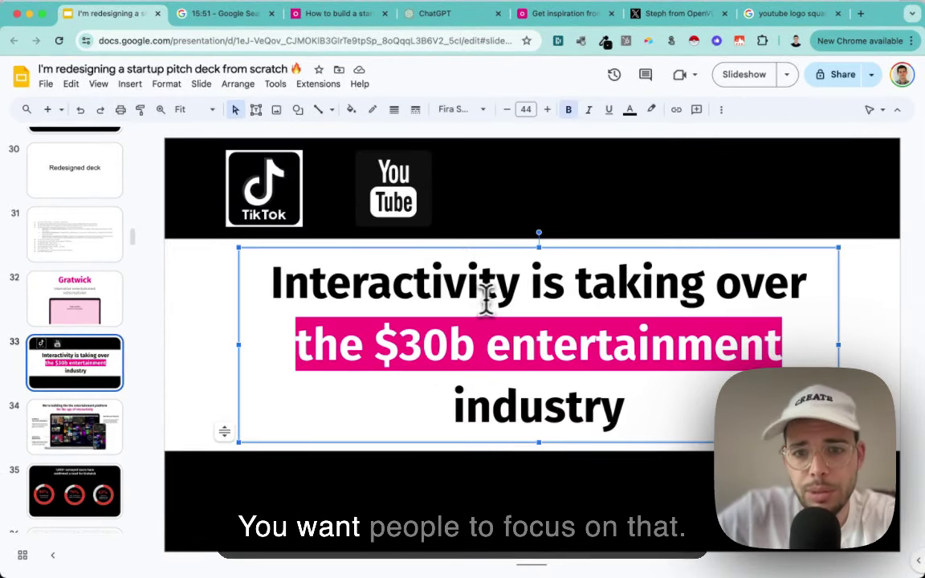
key(super+a)
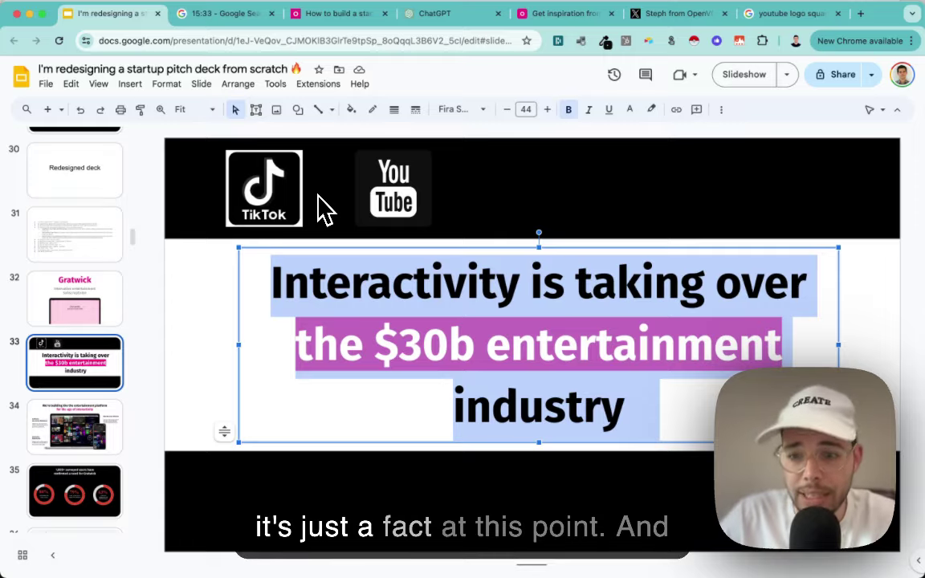
Try rewording the opening of slide 34's title from "We're building" to "We will build"
click(184, 502)
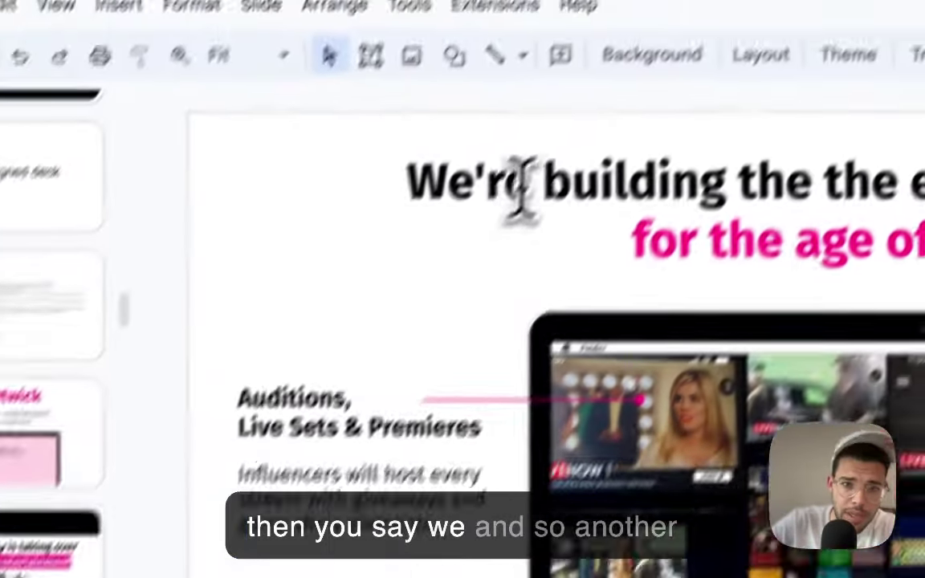
click(520, 186)
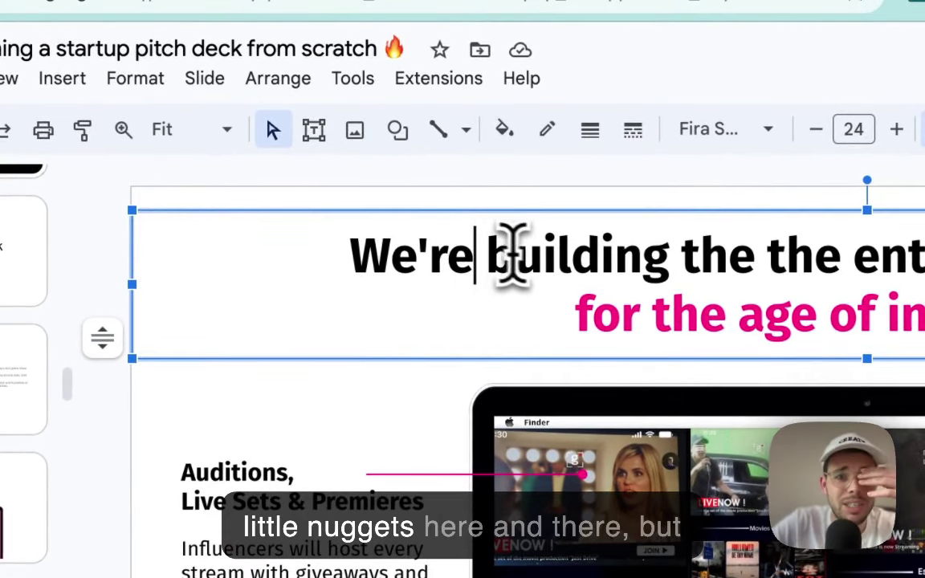
double_click(452, 253)
key(Right)
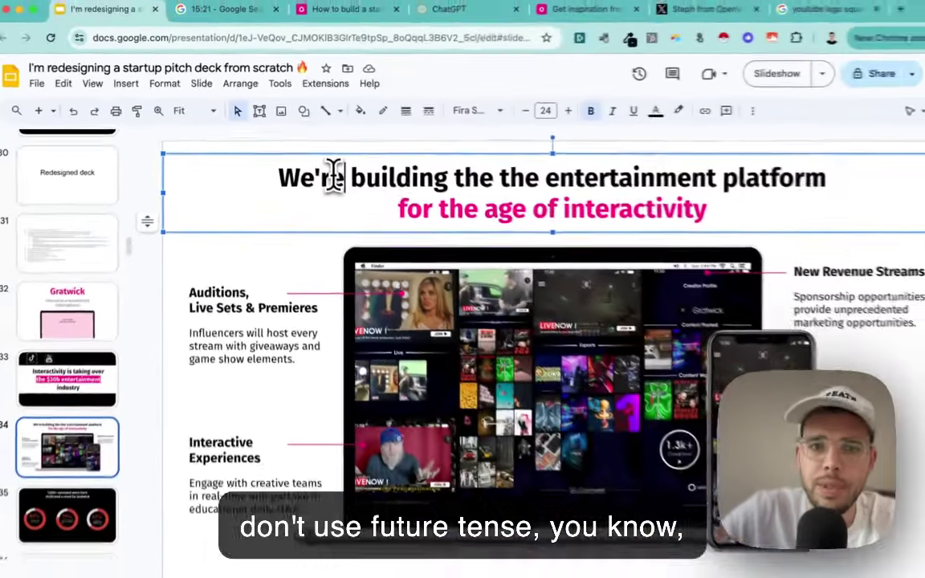
key(BackSpace)
text(will)
key(alt+Right)
key(BackSpace)
key(BackSpace)
key(BackSpace)
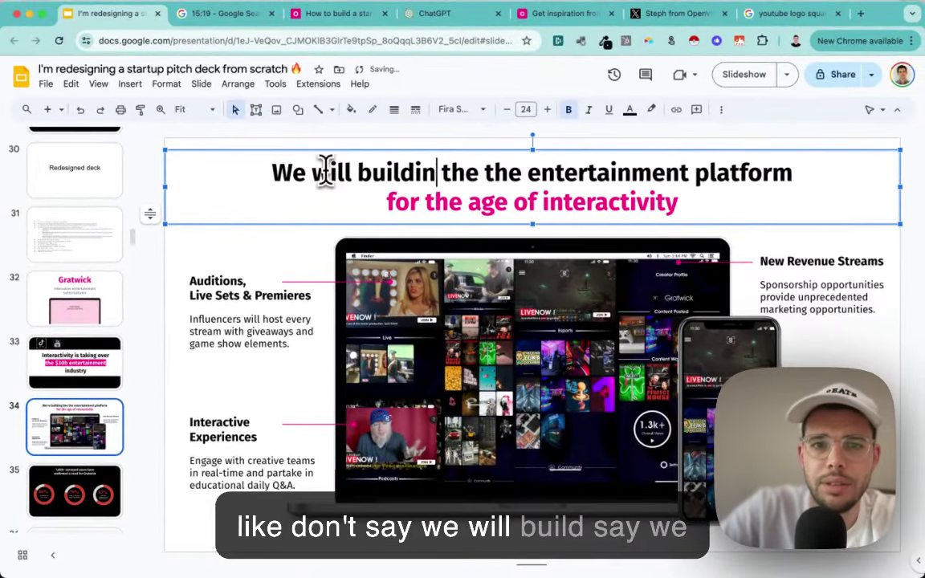
Restore the opening of slide 34's title to "We're building"
click(325, 170)
key(Delete)
key(Delete)
key(Delete)
key(Delete)
key(Delete)
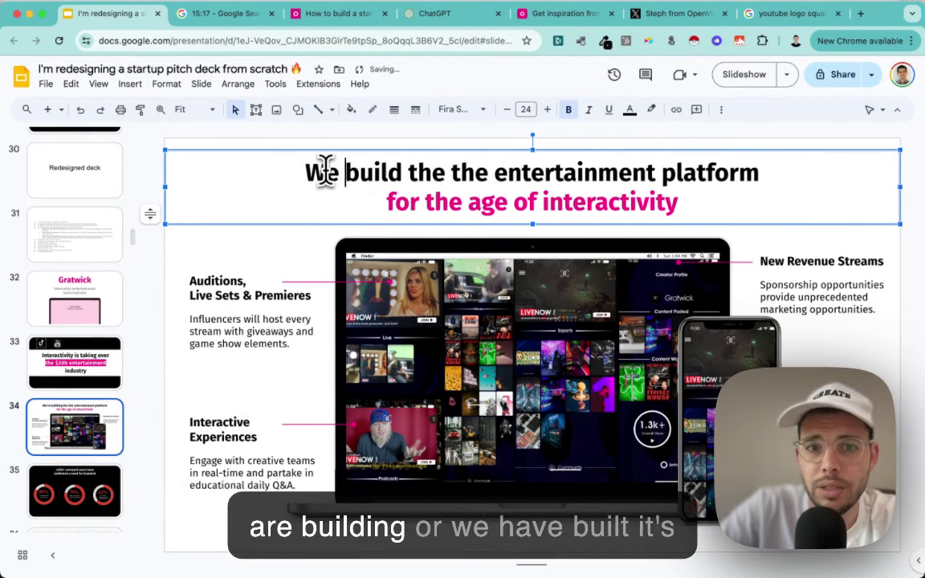
text('re building)
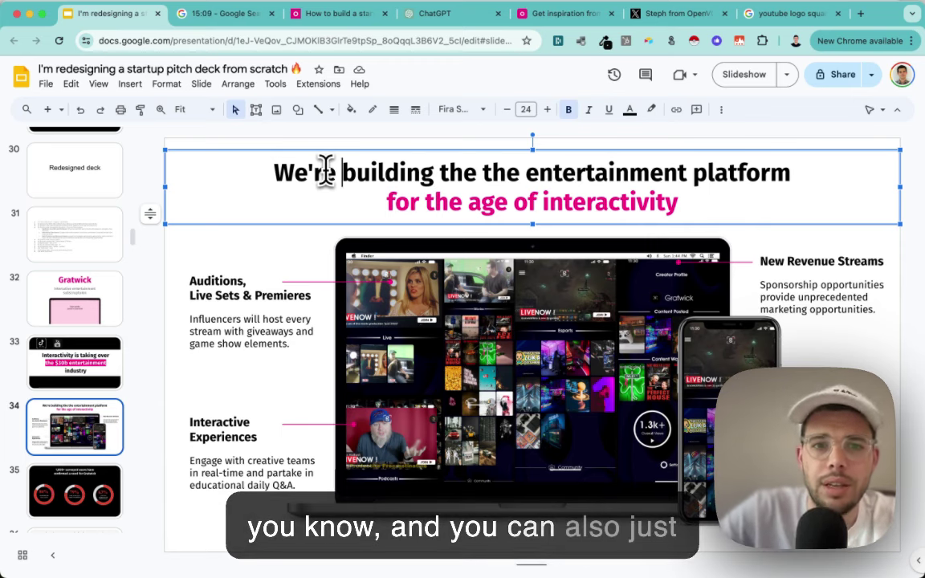
Try shortening the title's opening on slide 34 to "Building" and undo that change
key(super+BackSpace)
text(B)
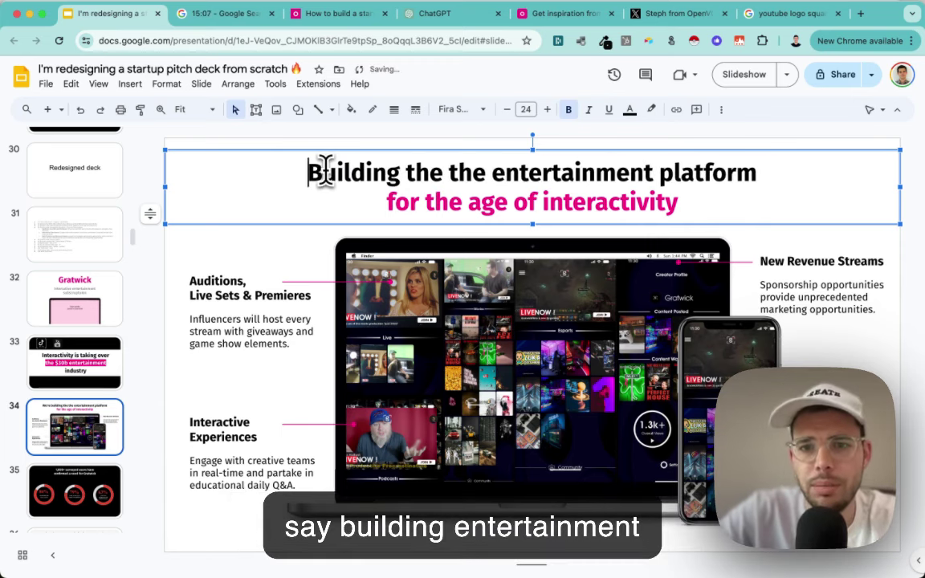
key(super+a)
key(super+z)
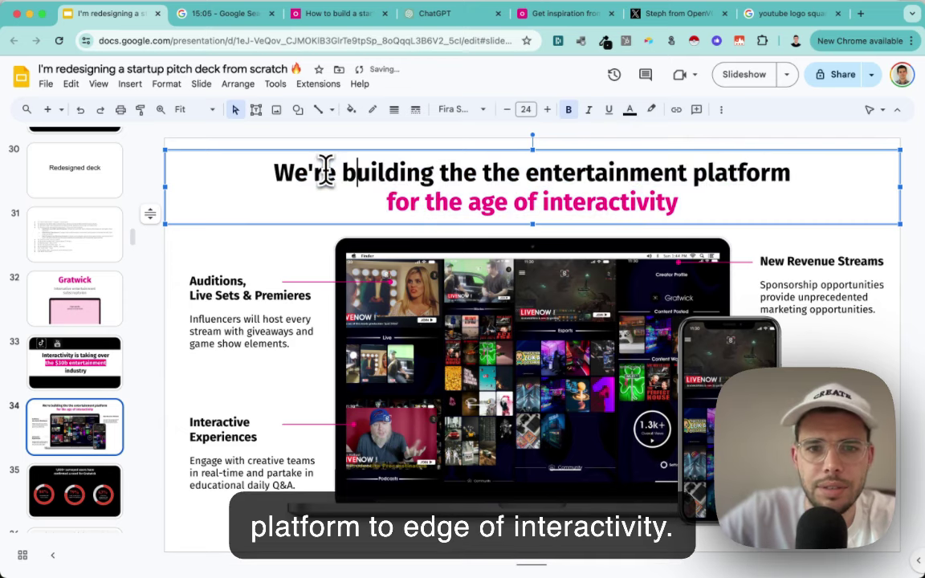
Reword slide 35's title to "1,000+ surveyed users have confirmed they want Gratwick now"
click(81, 430)
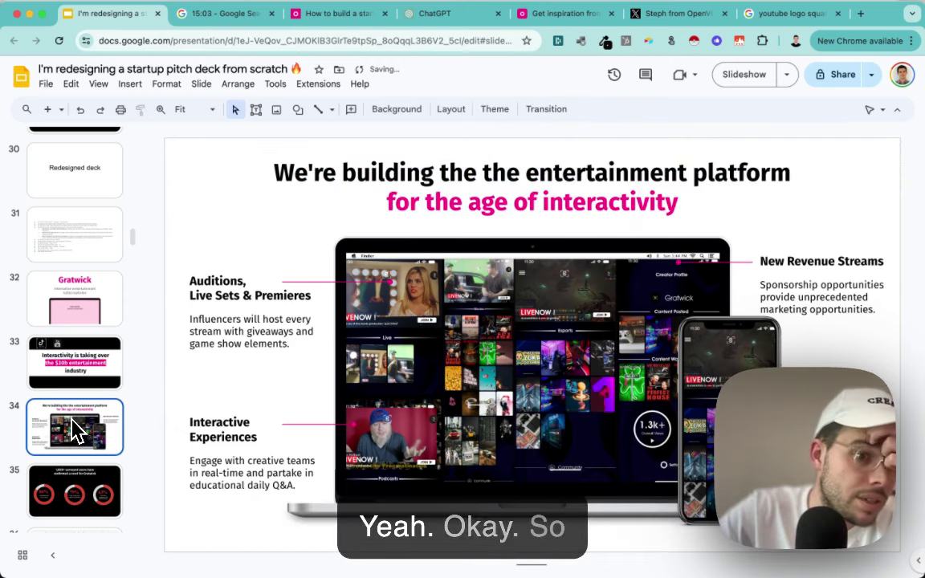
key(Down)
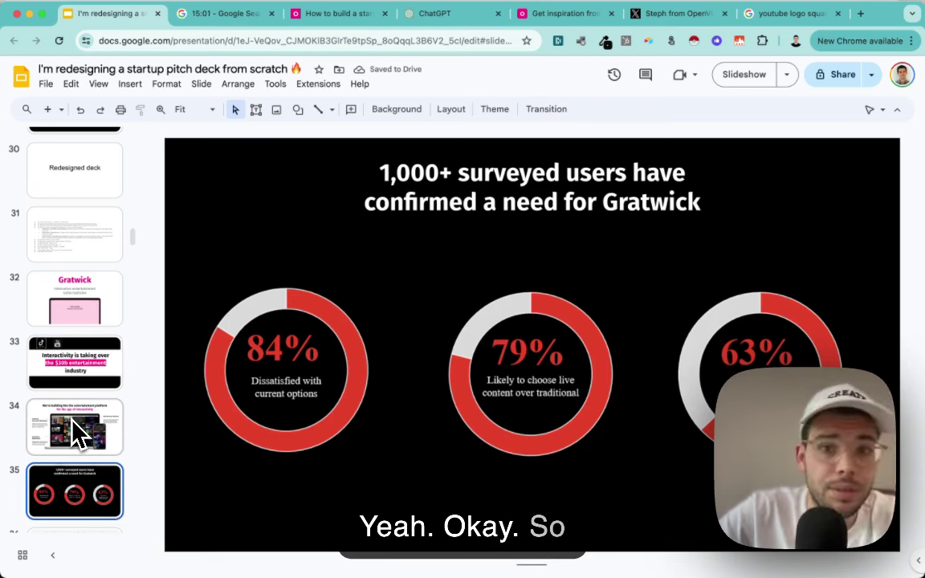
triple_click(503, 177)
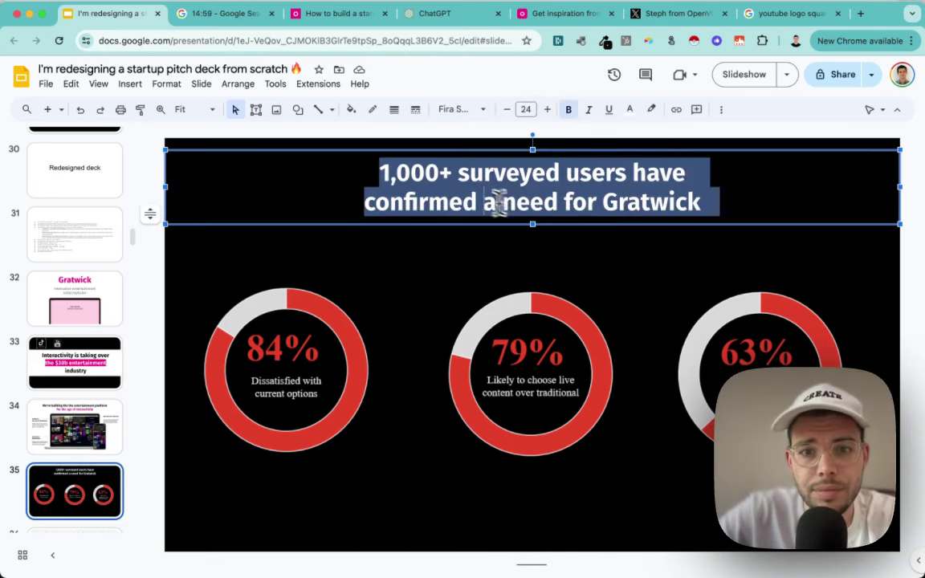
click(488, 199)
text(they want)
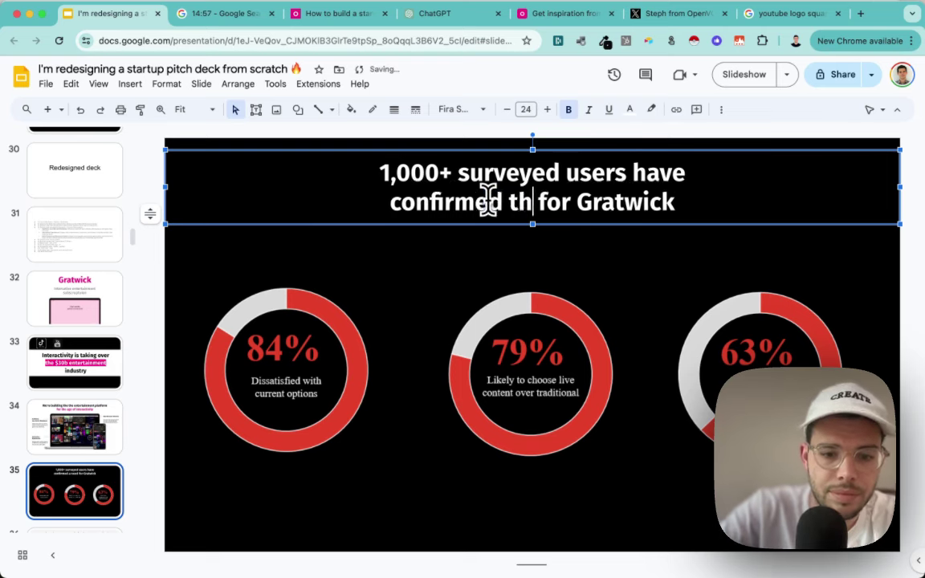
key(alt+shift+Right)
key(BackSpace)
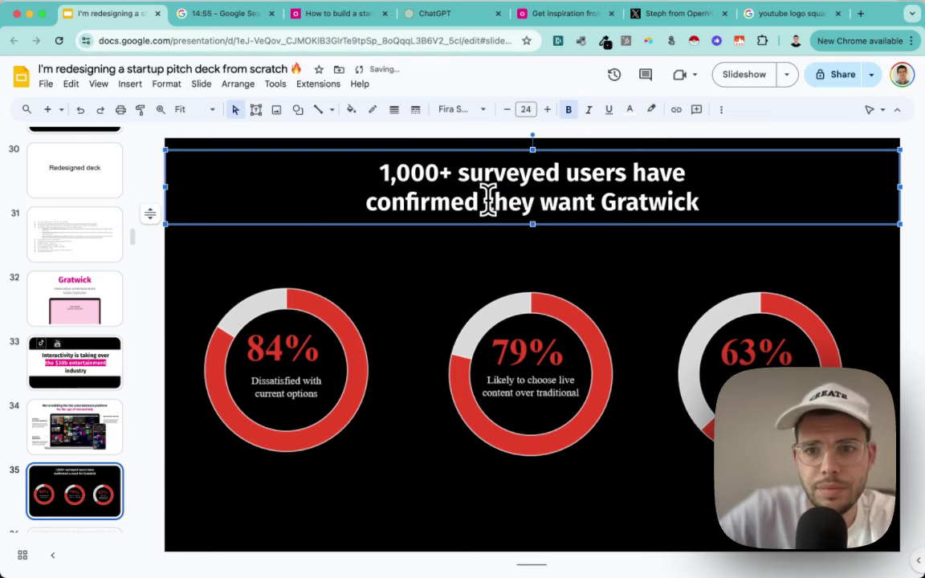
text(now)
key(ctrl+a)
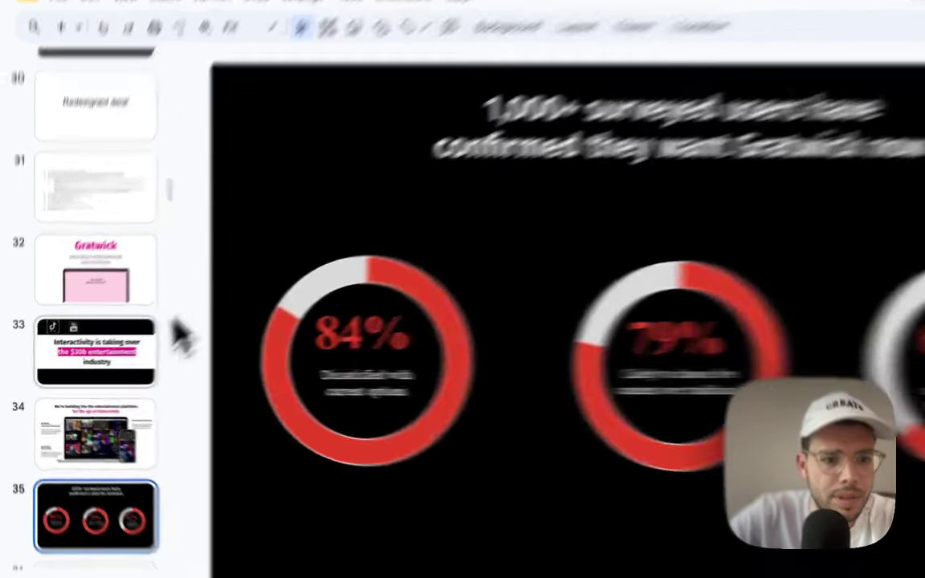
Review the redesigned slides and the outline on slide 31 to determine which slide to build after the business model
click(88, 438)
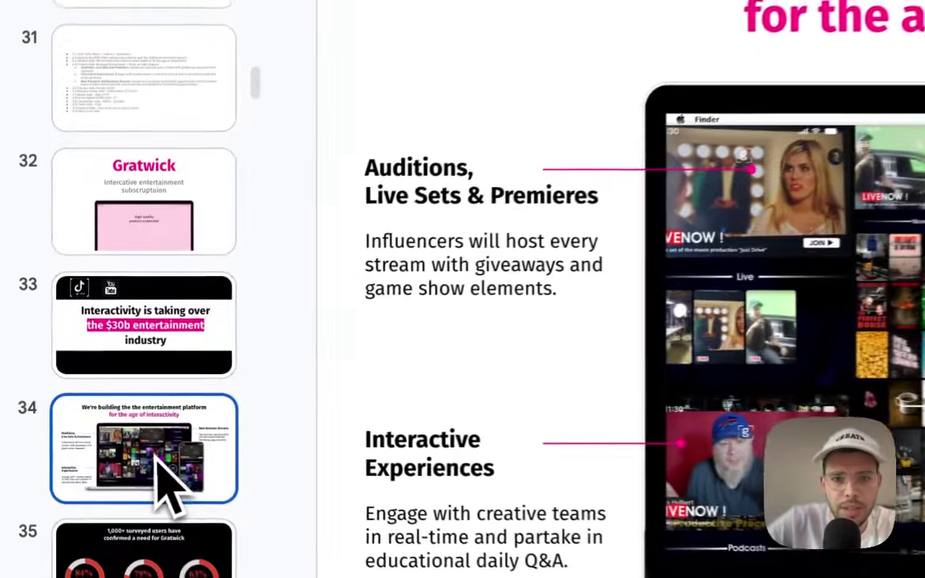
key(Down)
key(Down)
key(Down)
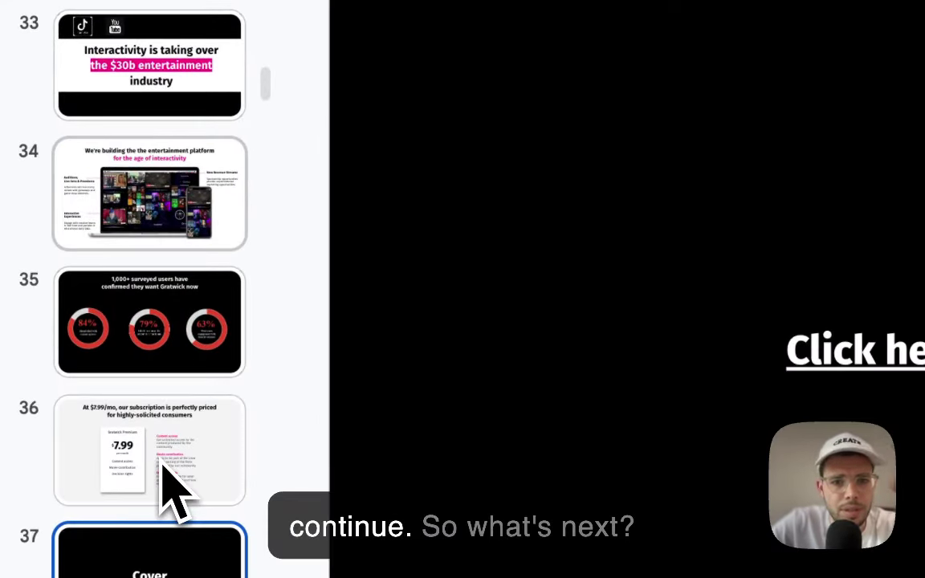
scroll(193, 353, up, 10)
scroll(186, 309, down, 5)
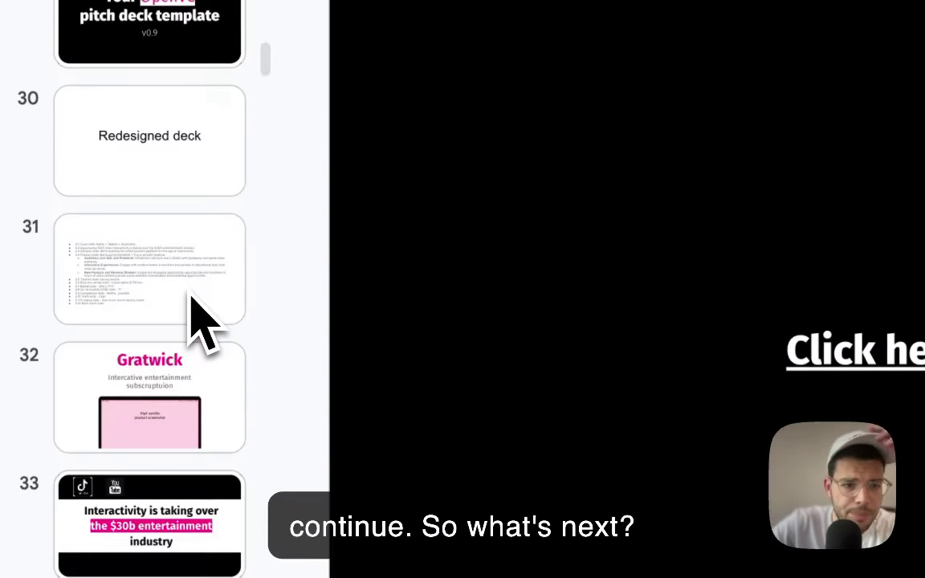
scroll(190, 299, down, 3)
click(208, 160)
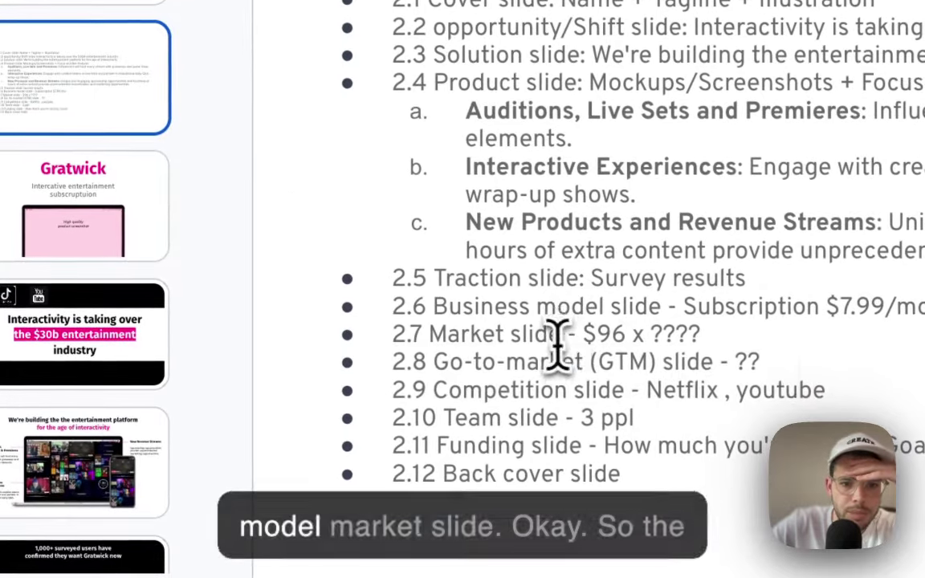
click(562, 352)
scroll(48, 466, down, 4)
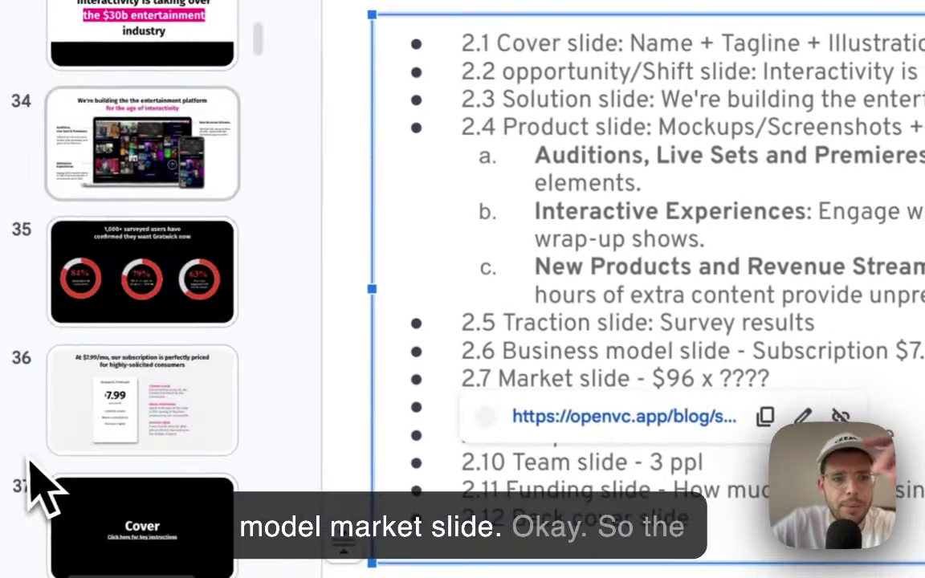
scroll(144, 450, down, 5)
scroll(164, 204, up, 4)
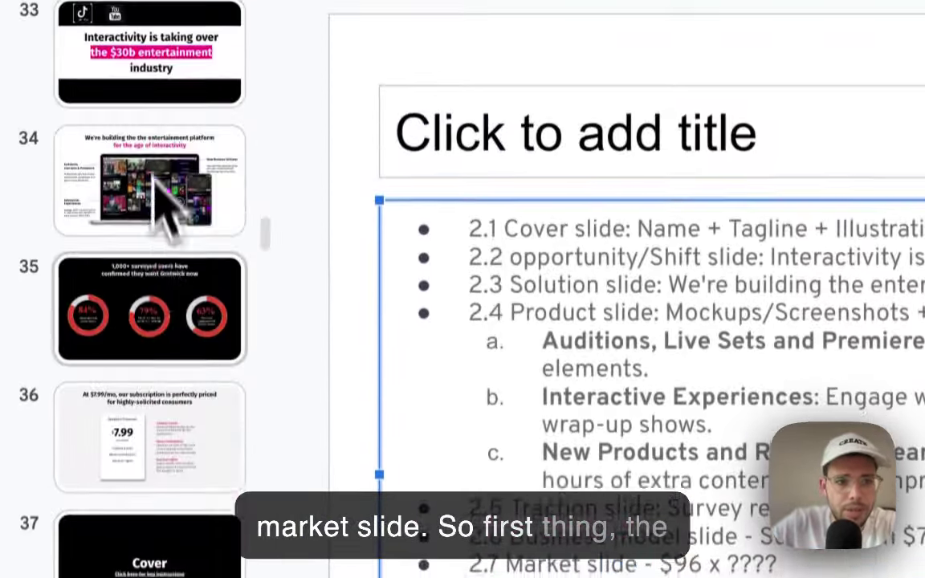
Examine the Market section's template slides for a suitable market-size layout
click(128, 432)
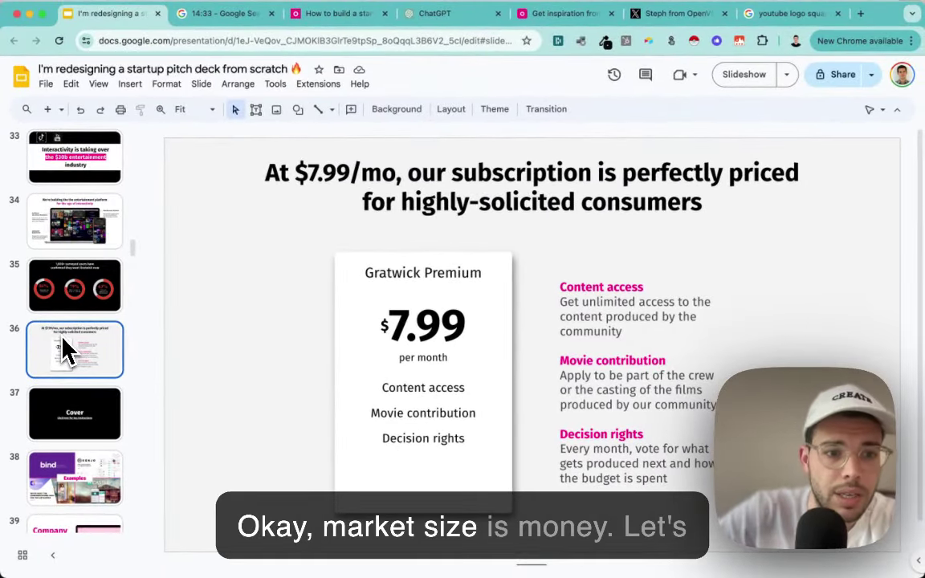
scroll(72, 341, down, 20)
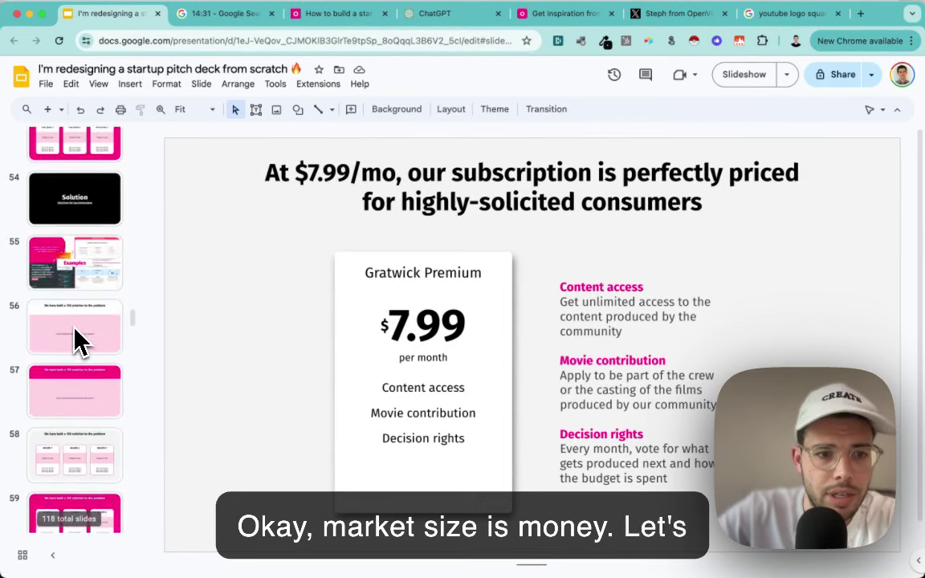
scroll(76, 332, down, 12)
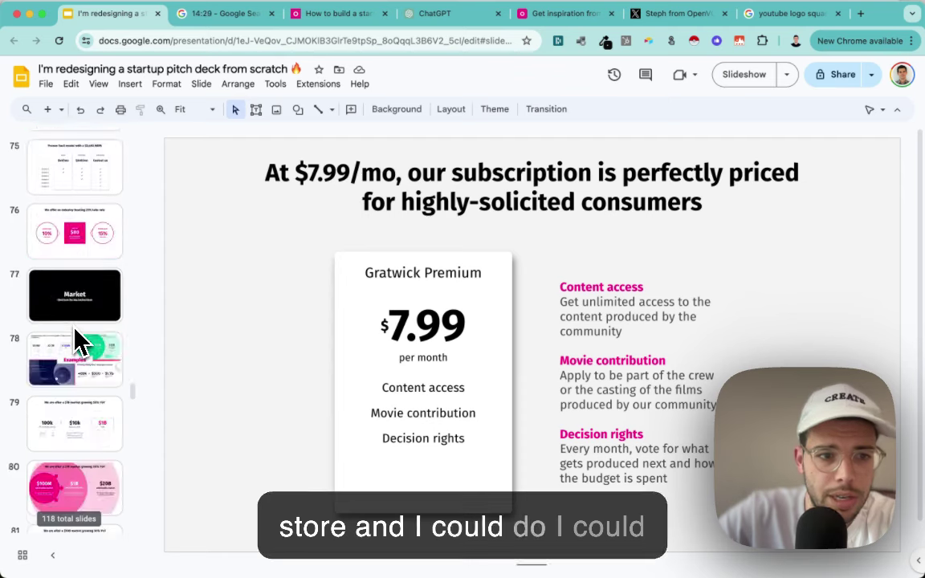
scroll(76, 340, down, 6)
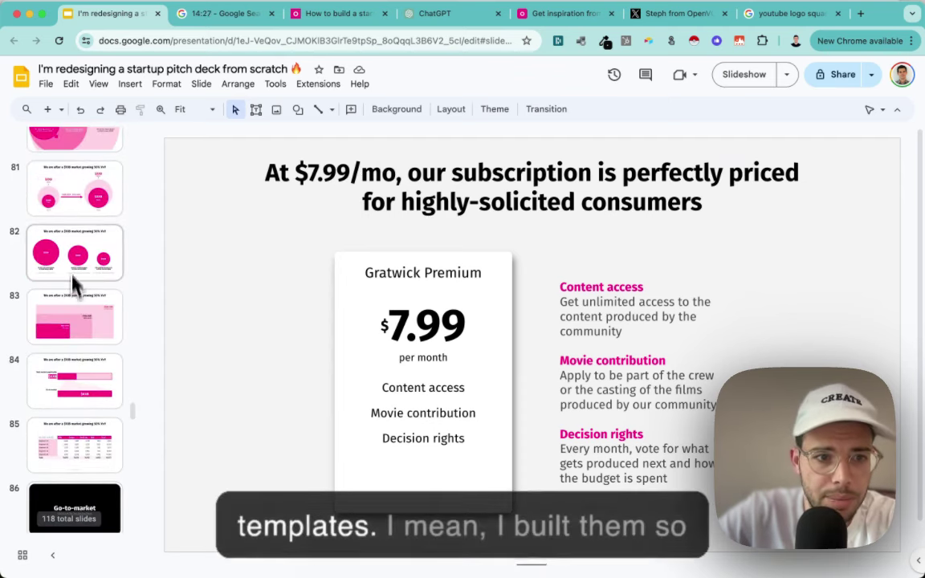
click(76, 257)
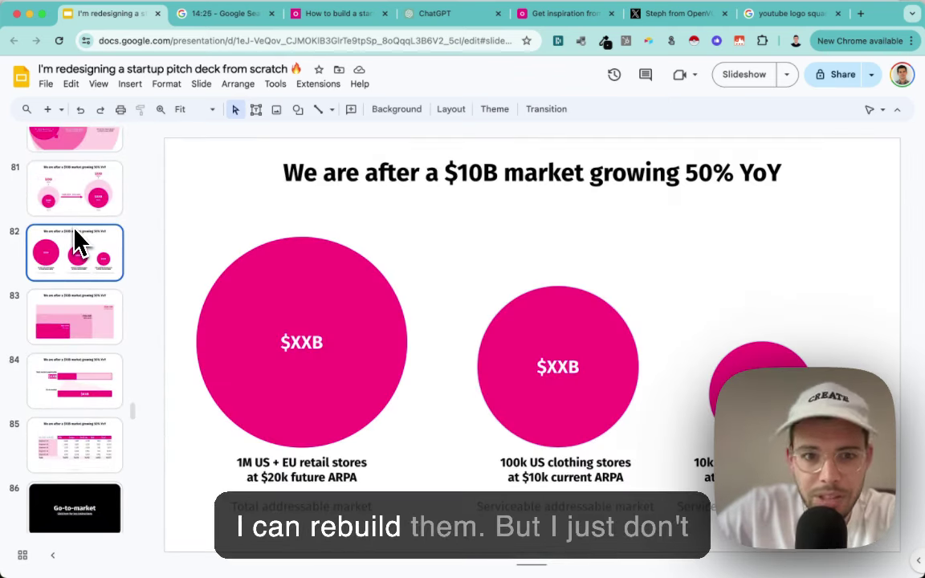
scroll(76, 239, up, 2)
click(86, 238)
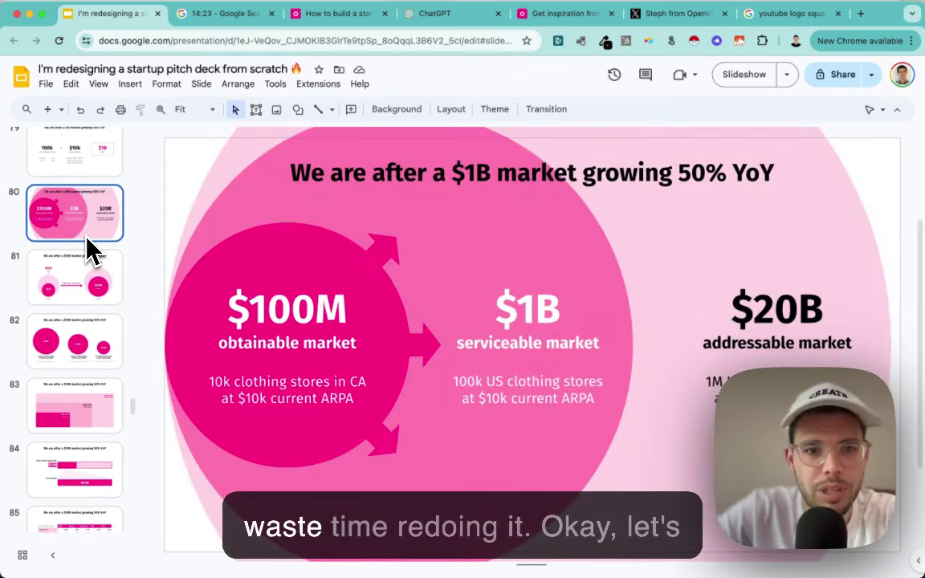
scroll(86, 240, up, 8)
scroll(87, 240, down, 5)
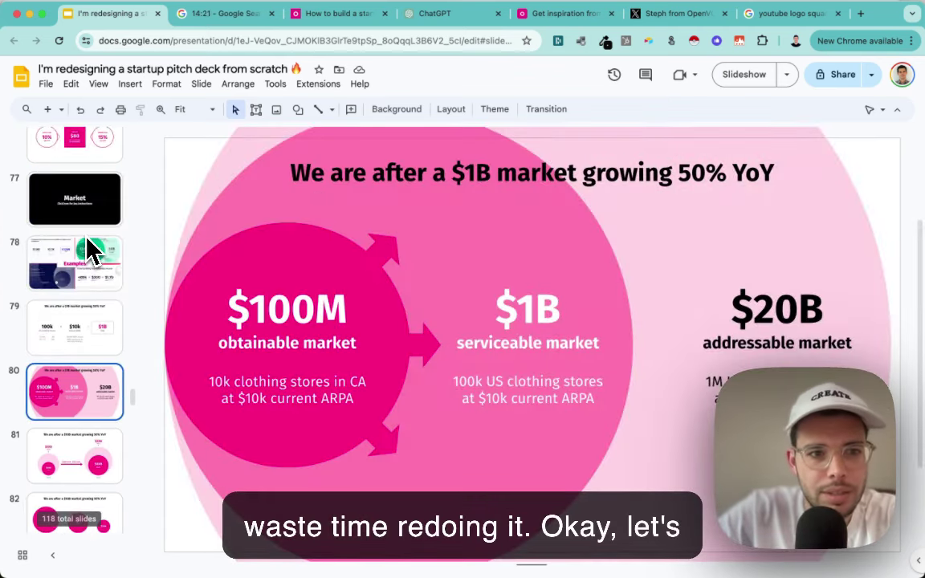
scroll(70, 233, down, 1)
Copy the market template slide with the "100k x $10k = $1B" calculation and paste it after the $7.99 subscription slide
click(72, 276)
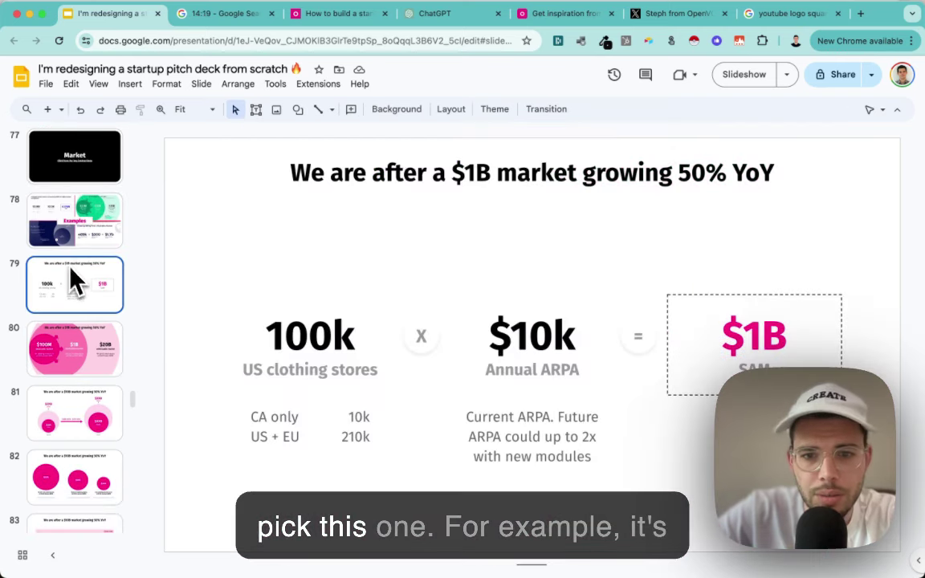
scroll(87, 295, up, 6)
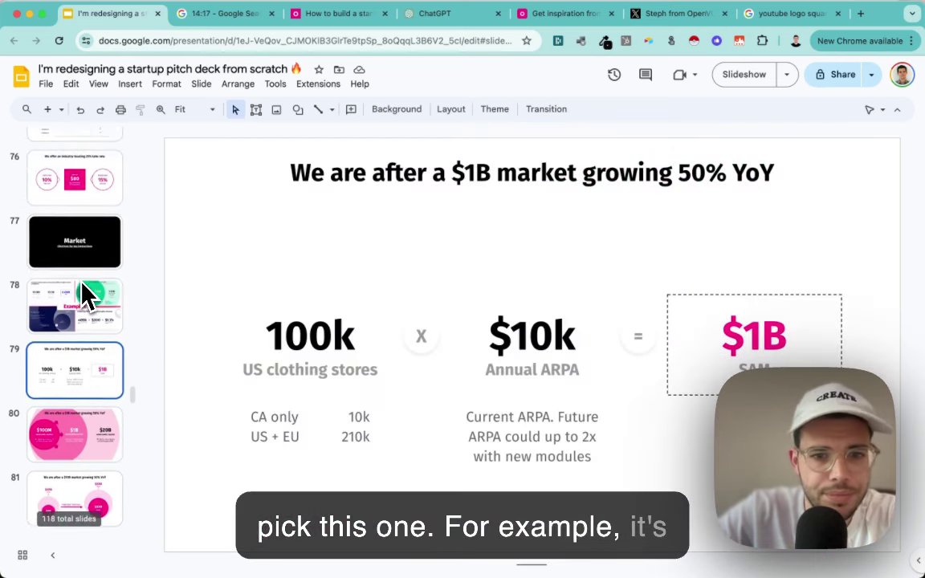
scroll(86, 296, up, 8)
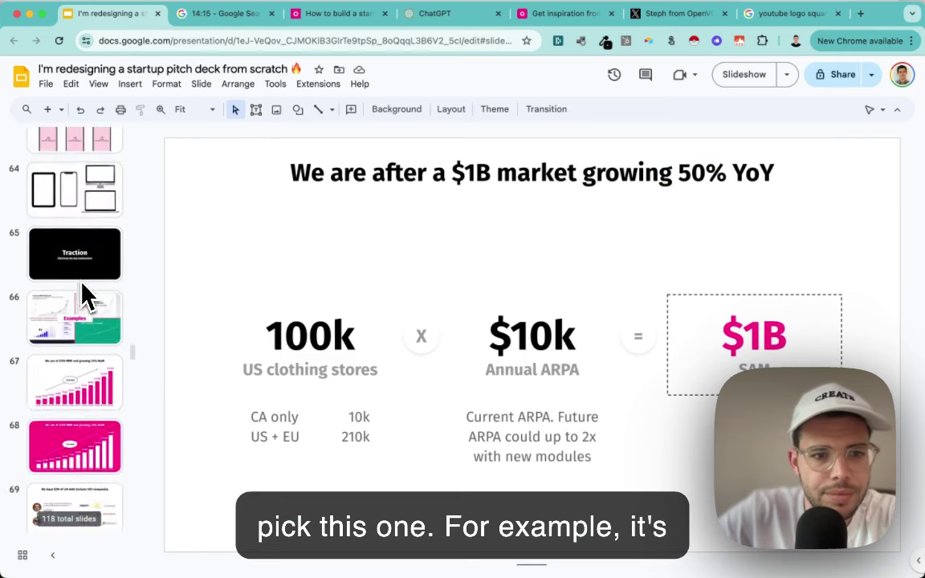
scroll(83, 285, up, 10)
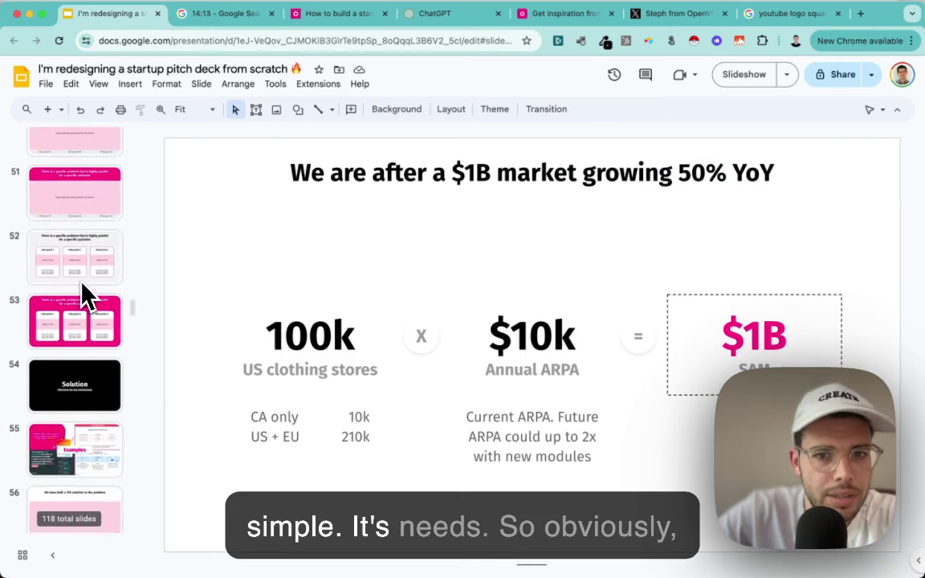
scroll(84, 284, up, 5)
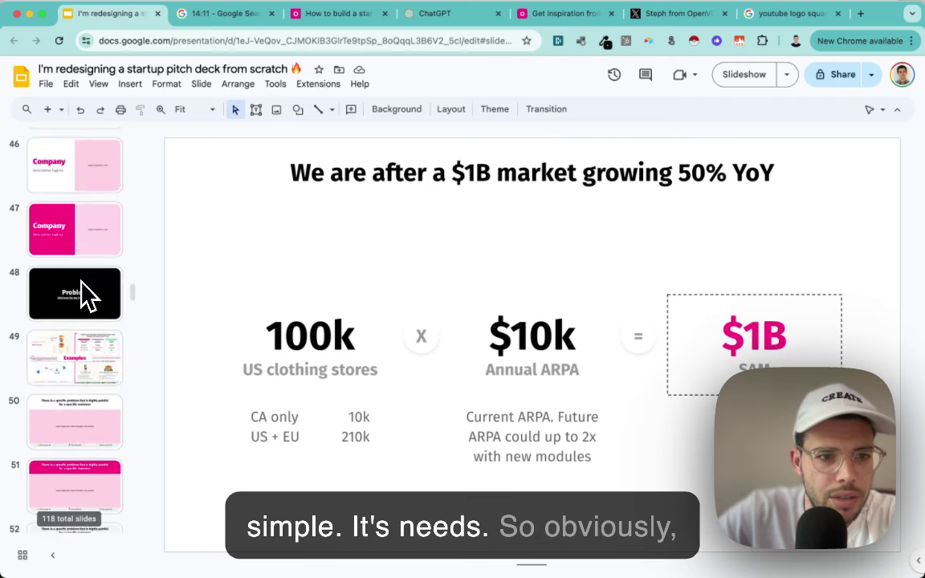
scroll(87, 295, up, 8)
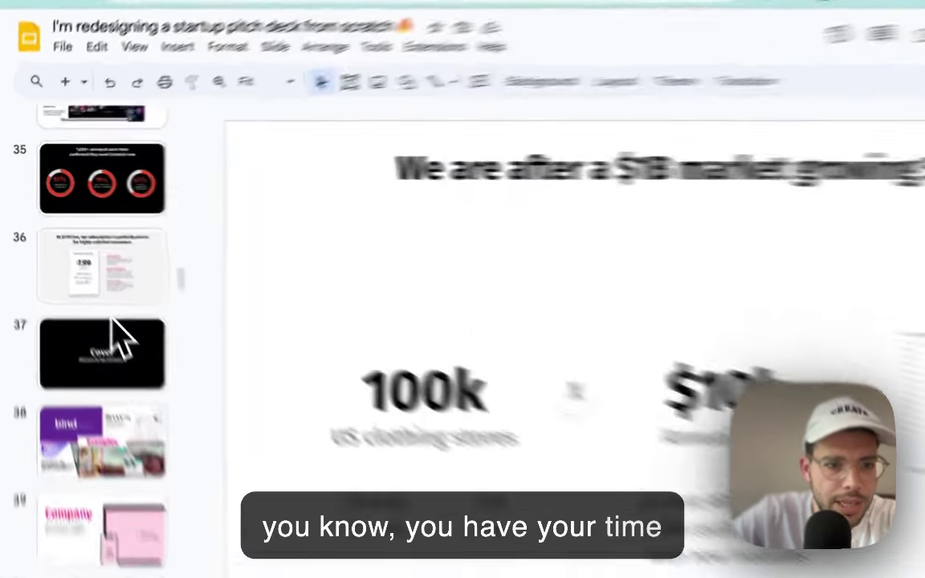
click(79, 257)
key(ctrl+v)
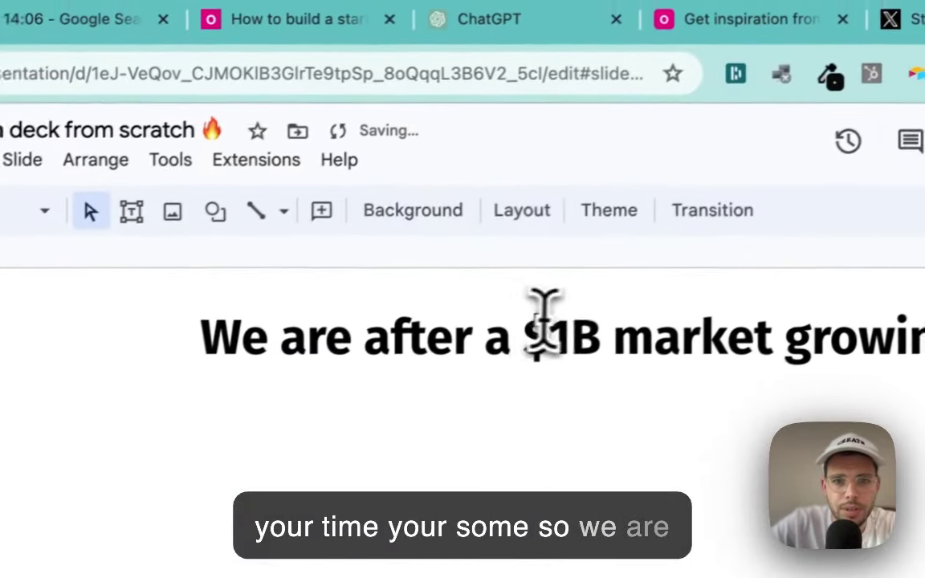
Set the market size in the market slide's title to $30B
click(692, 265)
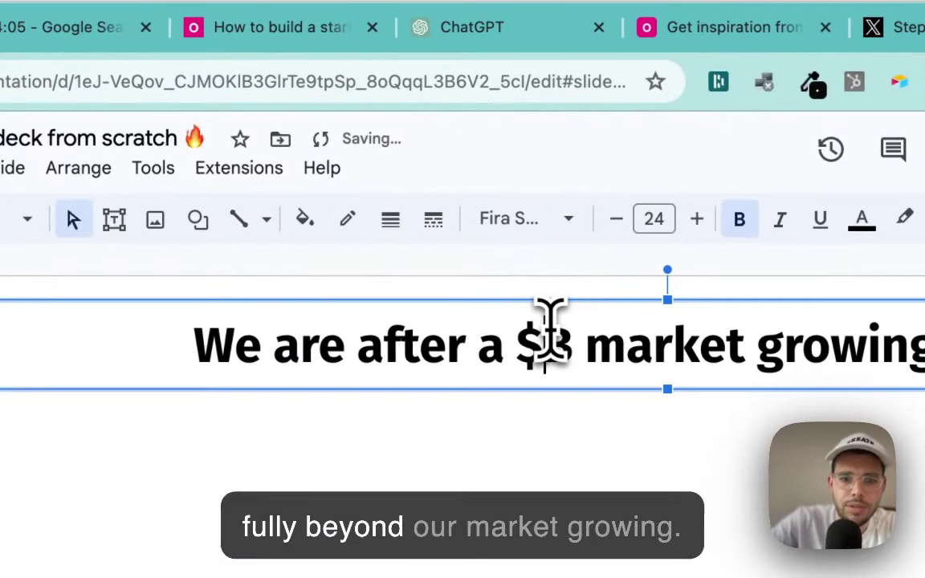
text(30)
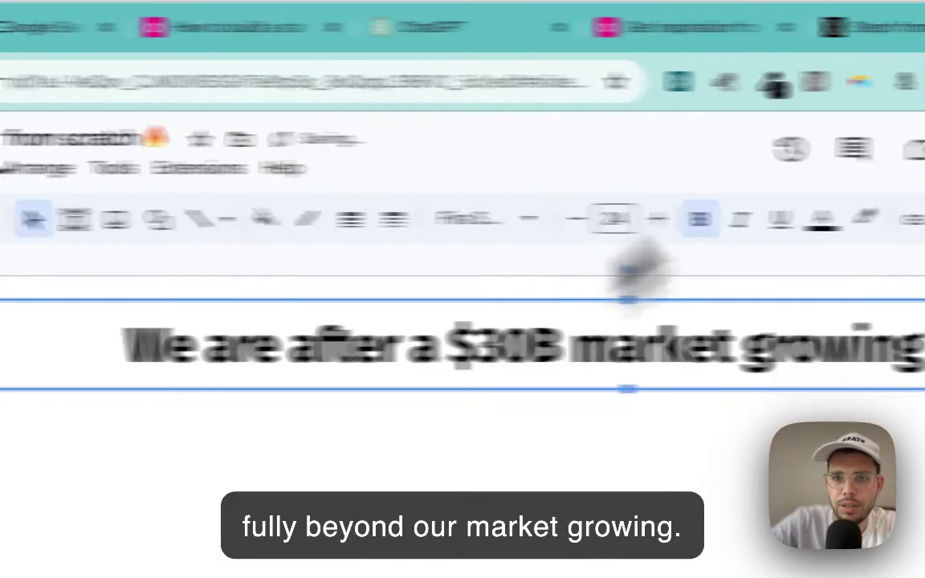
Switch to ChatGPT and ask how fast the streaming market is growing in the US, including the growth rate in percent
click(472, 27)
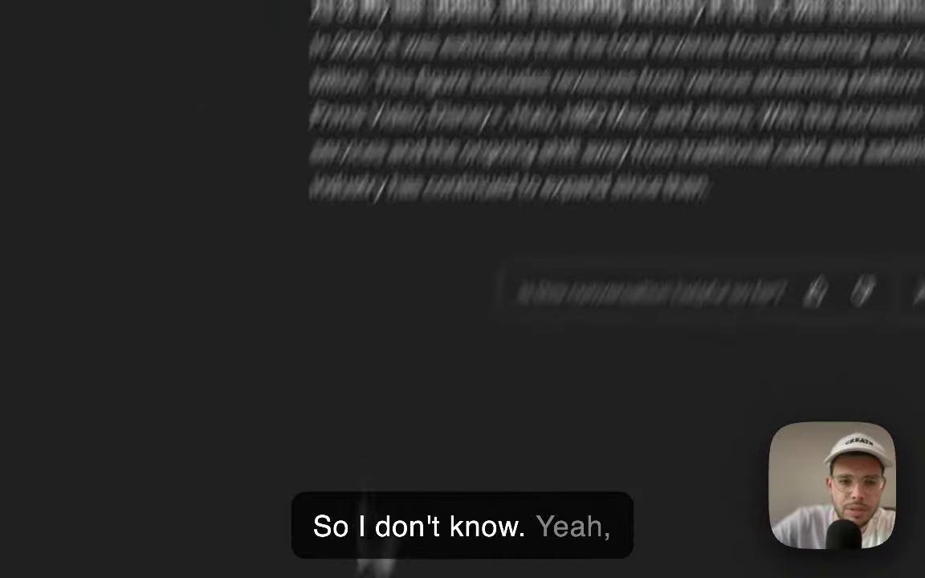
text(how fast is th)
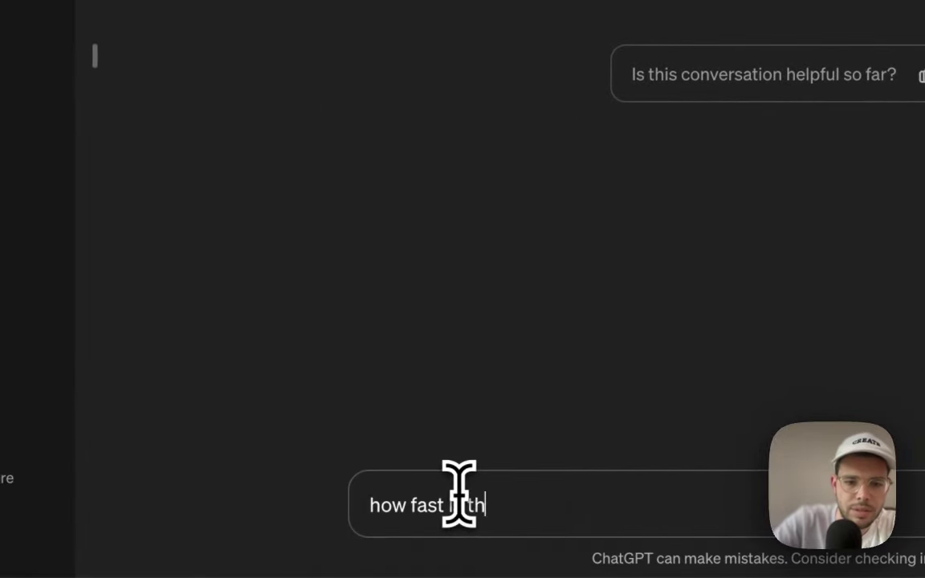
text(e streaming market growing in the us ?)
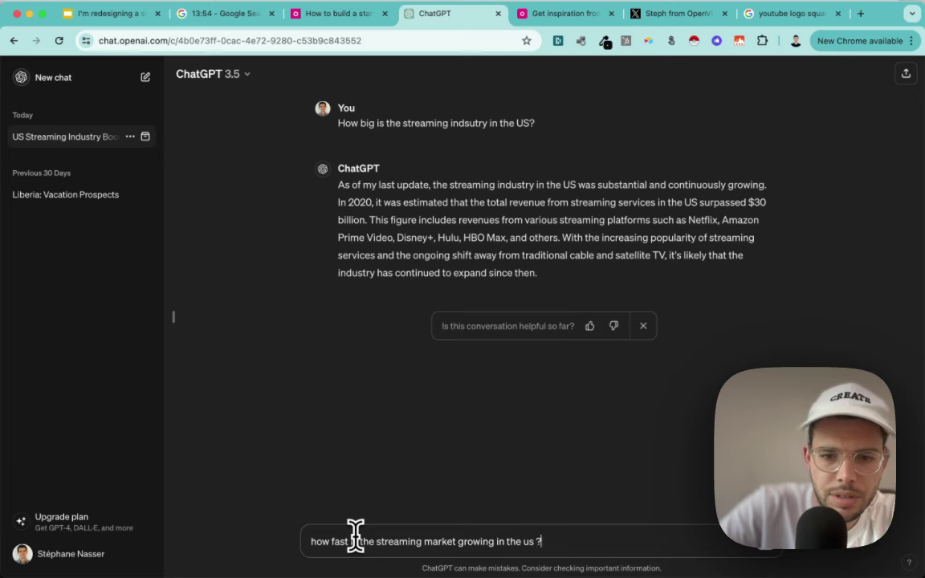
key(Return)
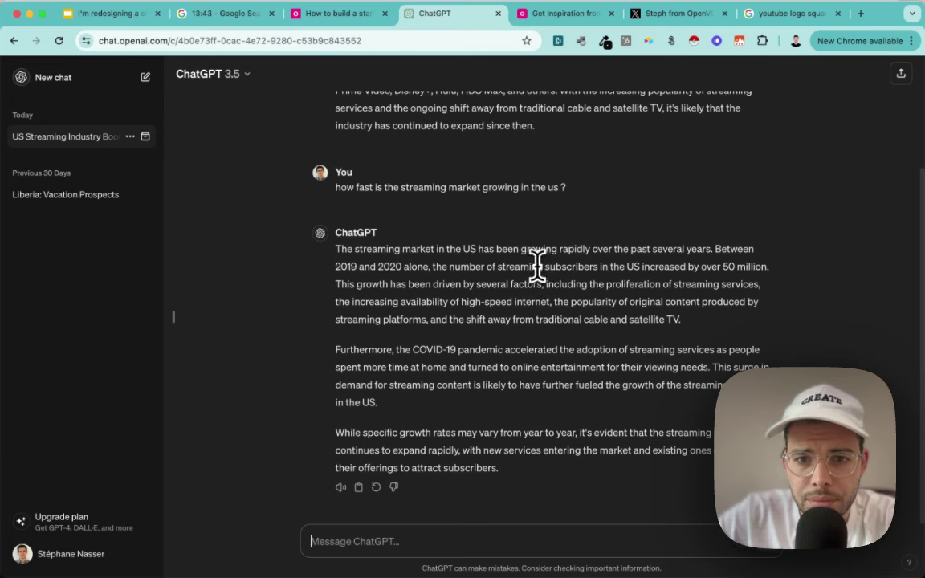
text(in percent?)
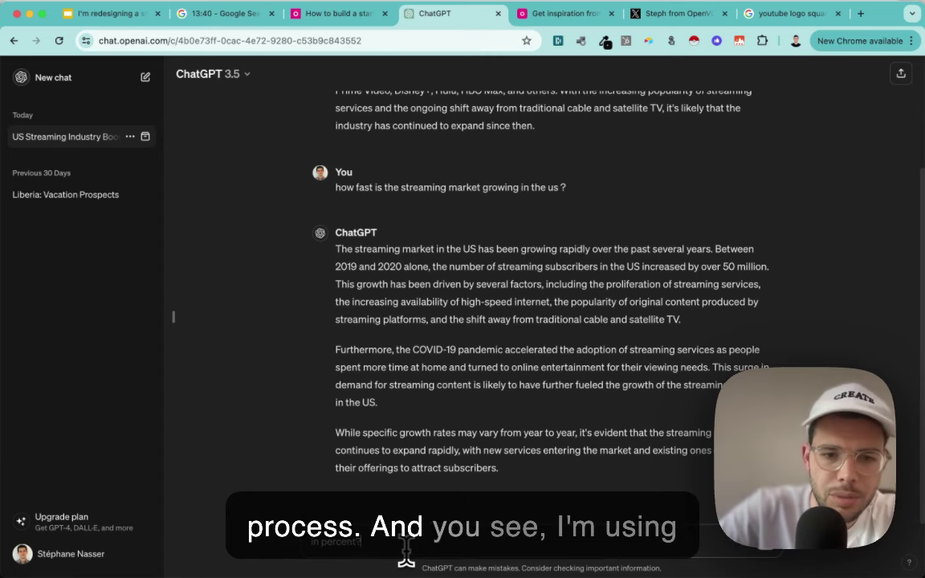
key(Return)
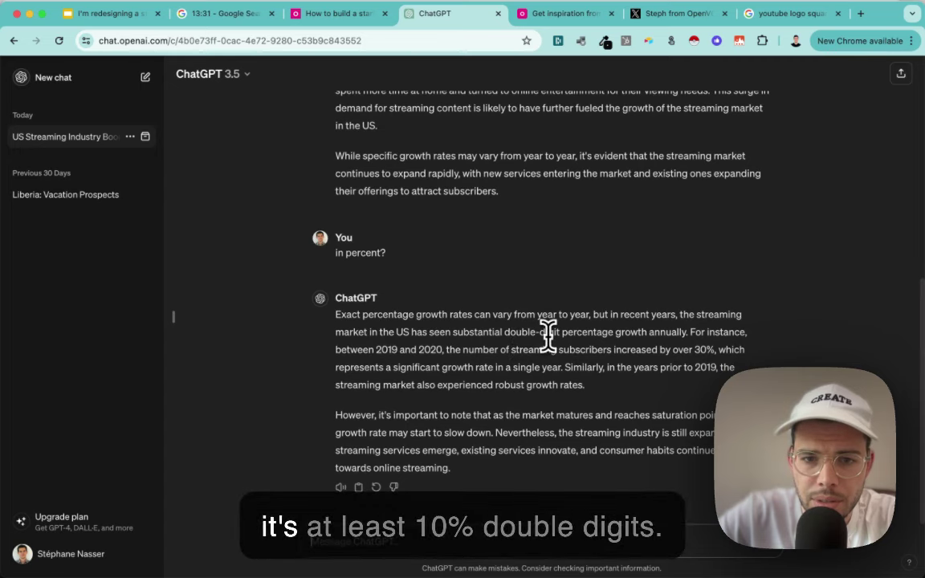
scroll(548, 337, up, 2)
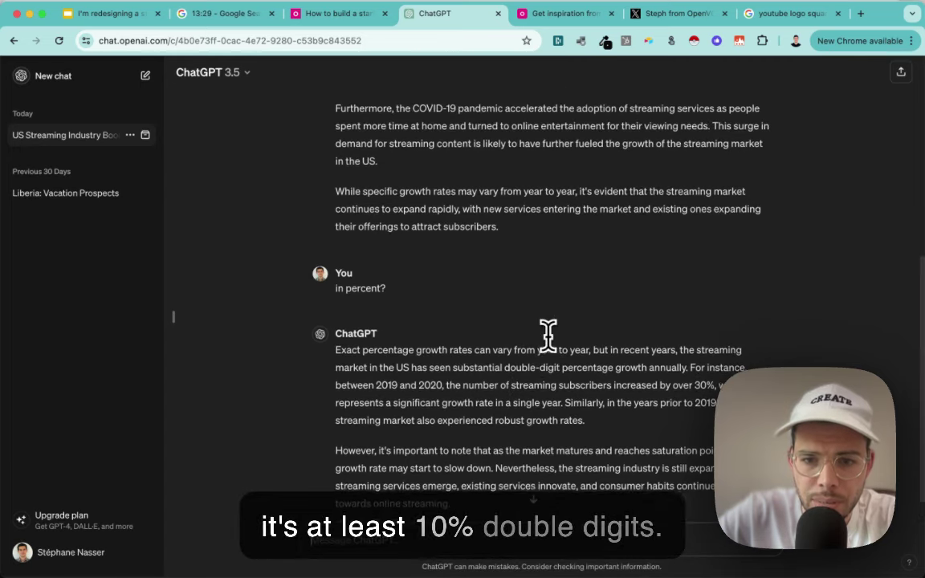
scroll(547, 336, down, 2)
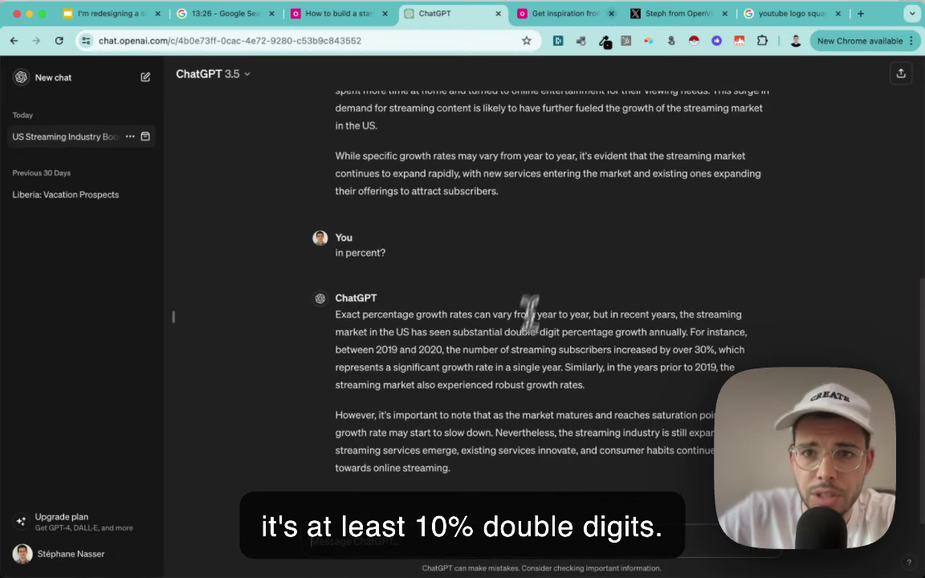
Return to the pitch deck in Google Slides and set the growth rate in the market slide's title to 20% YoY
click(564, 13)
click(676, 13)
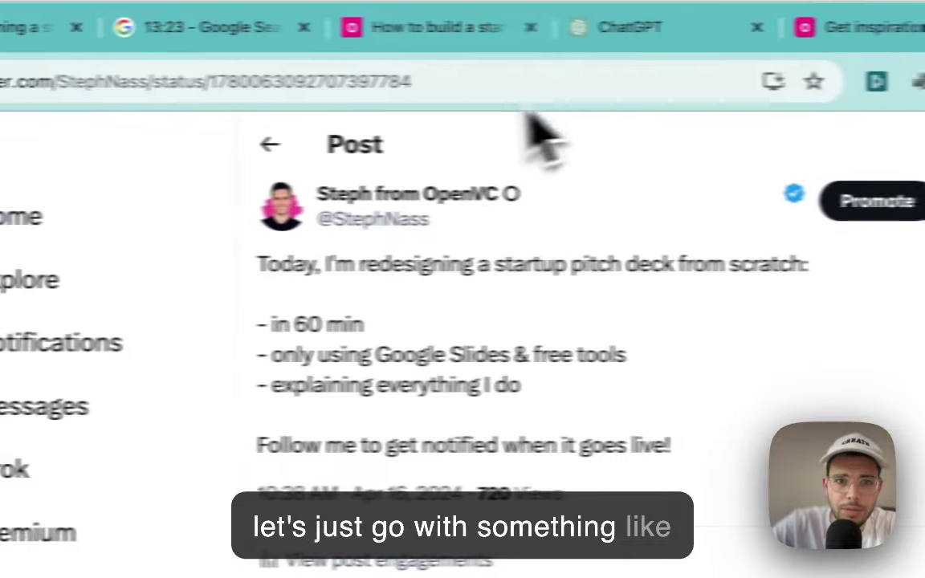
click(215, 37)
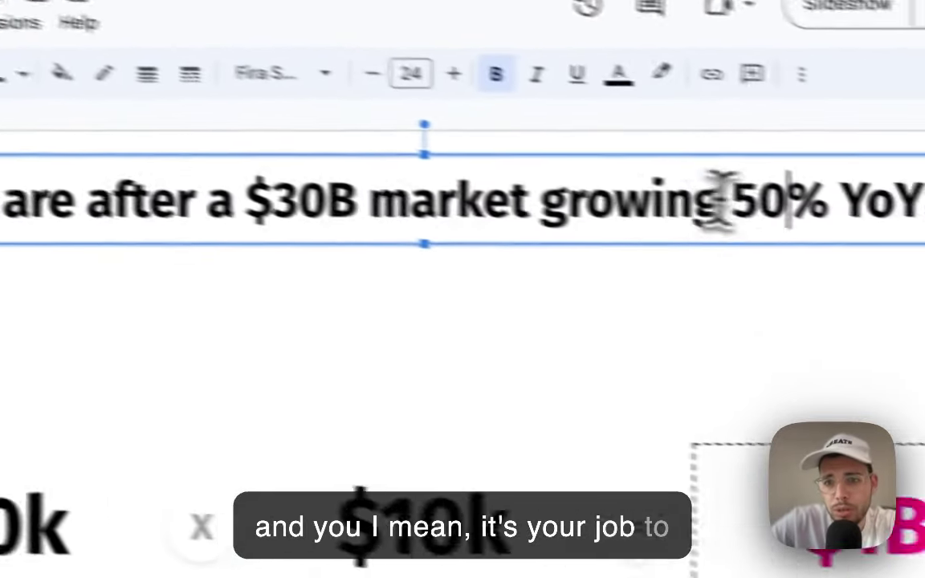
text(2)
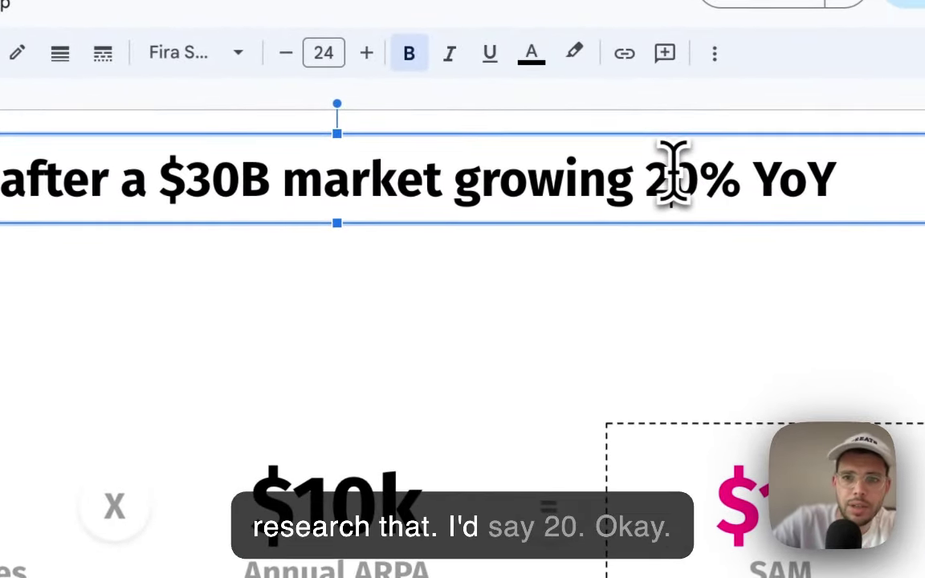
click(450, 320)
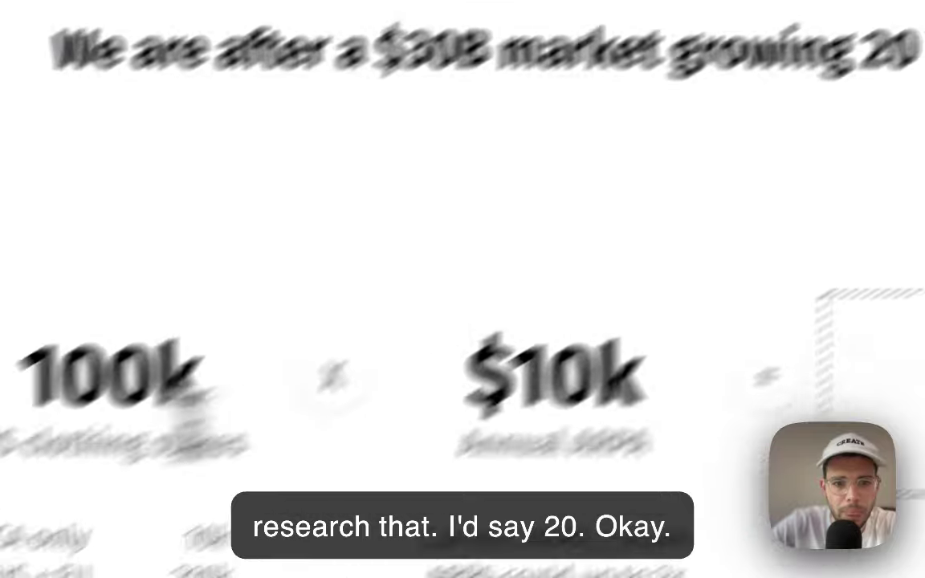
Replace the Annual ARPA figure in the market calculation with $96
double_click(349, 231)
double_click(780, 237)
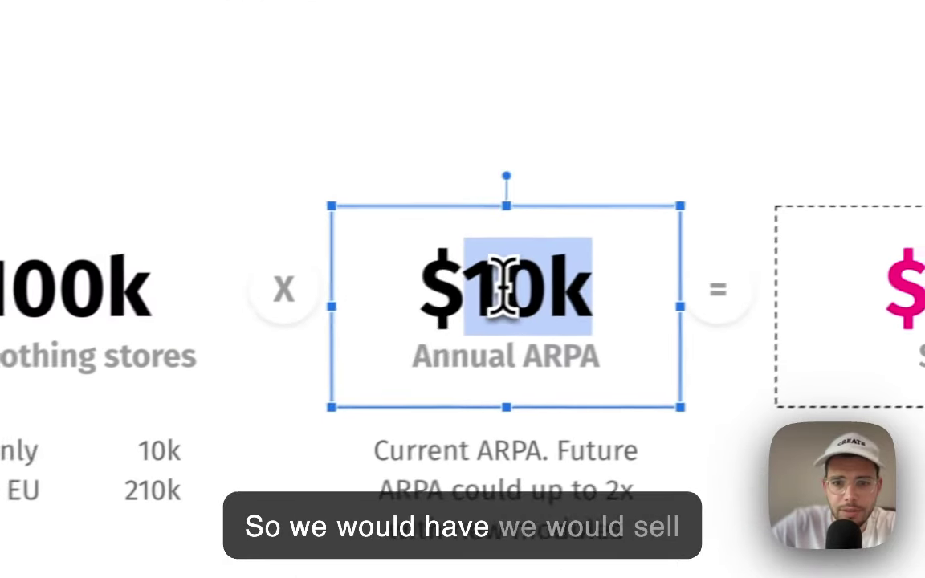
key(Left)
key(Right)
key(Right)
key(BackSpace)
key(BackSpace)
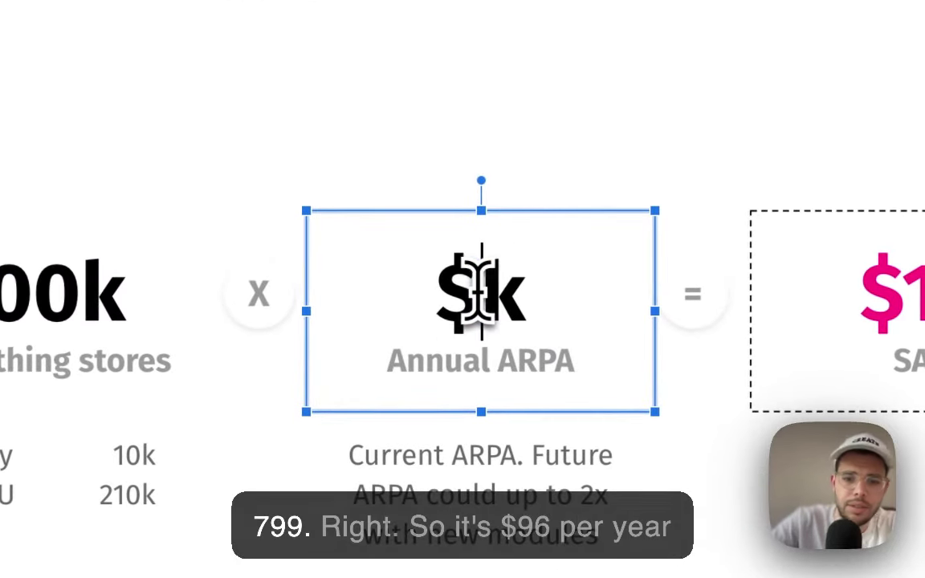
key(super+space)
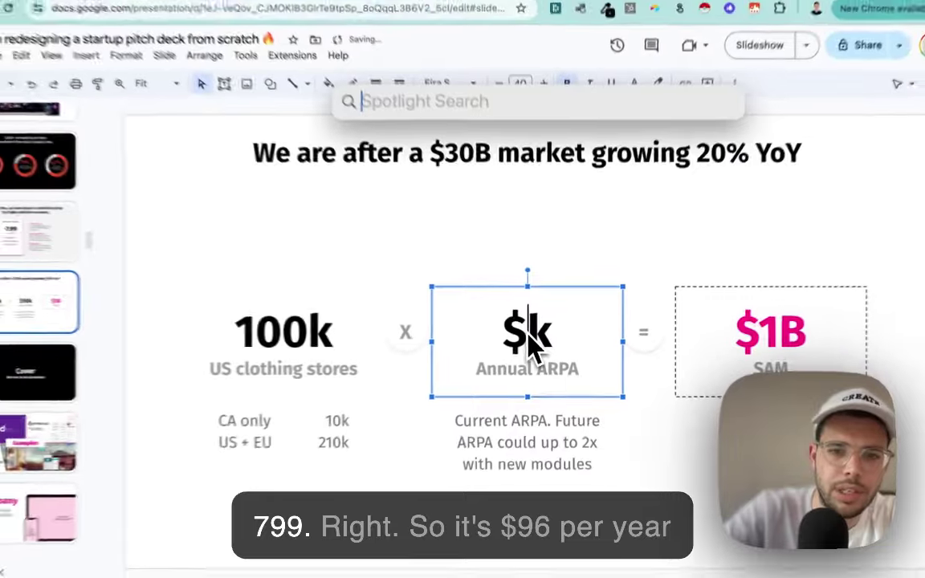
key(Escape)
text(96)
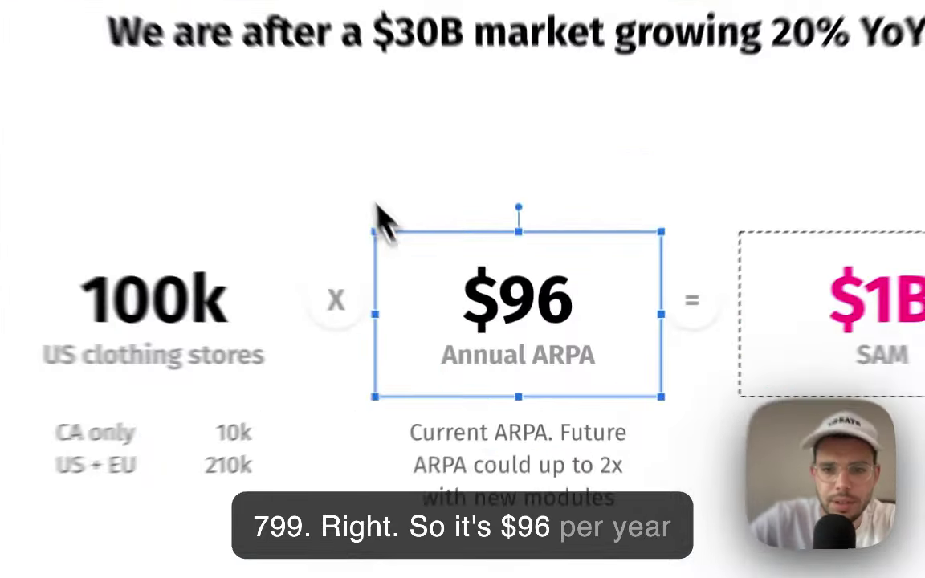
click(443, 285)
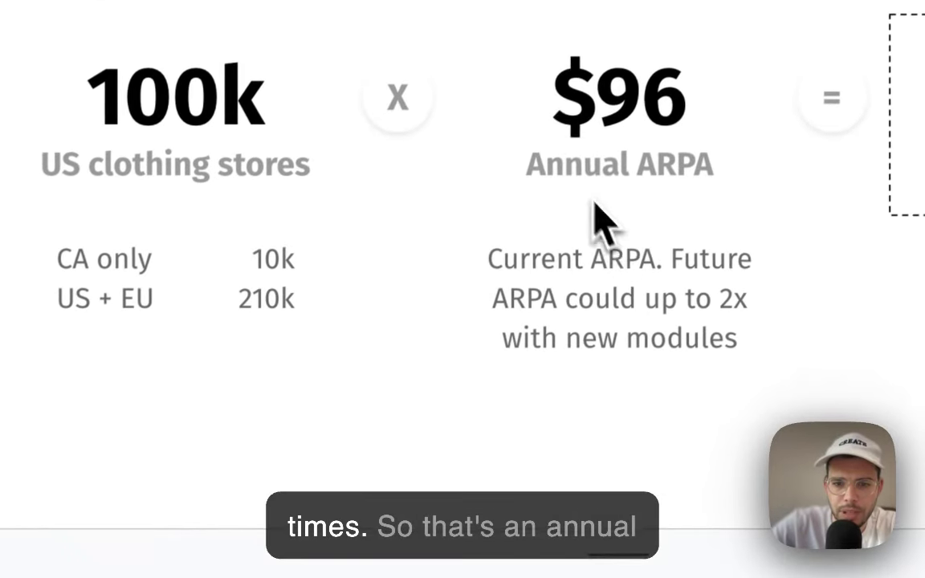
double_click(643, 193)
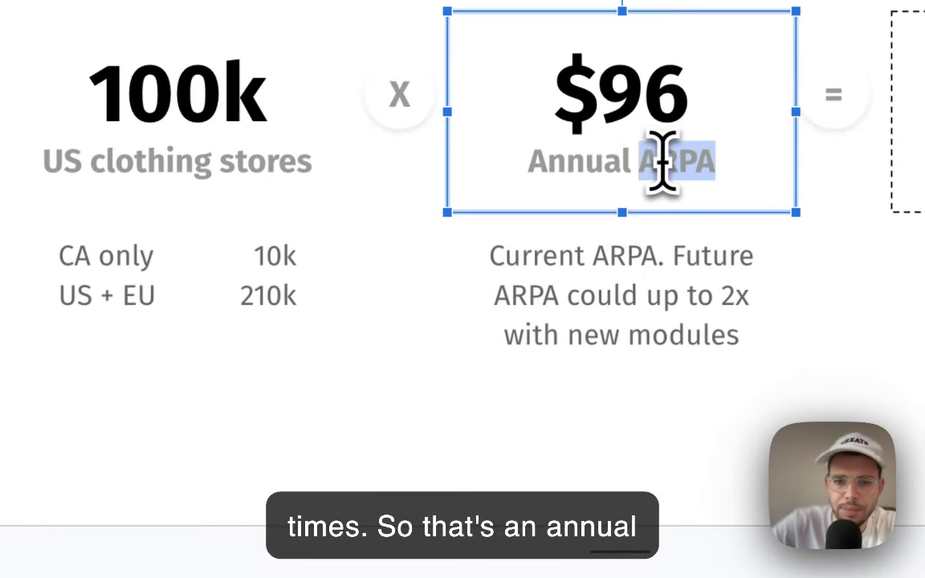
click(541, 256)
triple_click(540, 255)
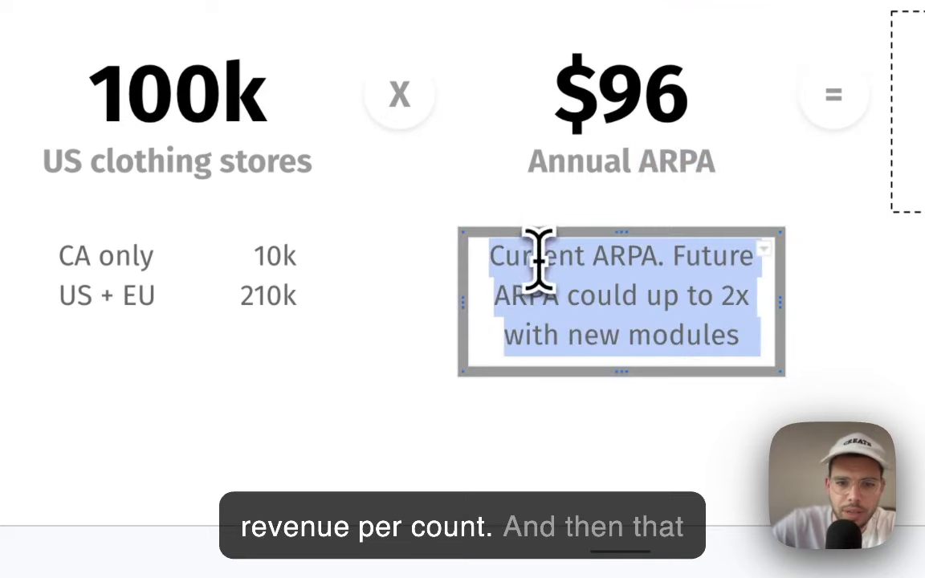
Look back through the original Gratwick slides for a potential-user figure for the market calculation, ending at the streaming subscribers slide
double_click(161, 95)
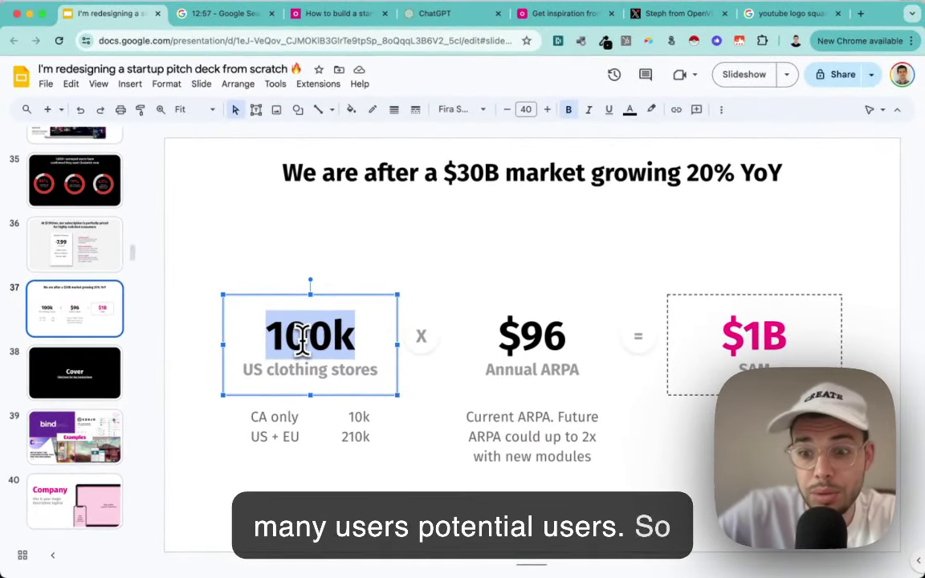
scroll(49, 273, up, 10)
click(65, 274)
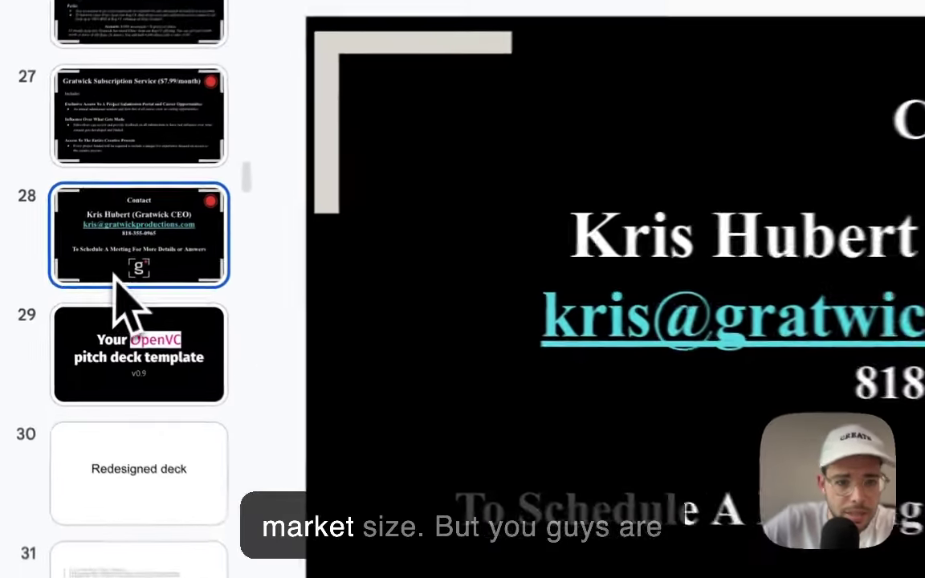
key(Up)
key(Up)
key(Up)
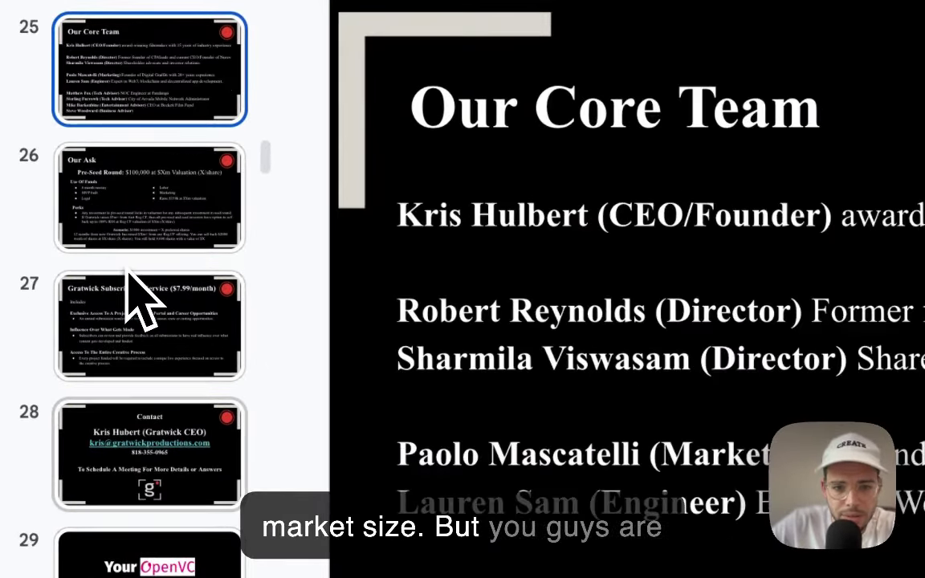
key(Up)
key(Up)
key(Up)
key(Up)
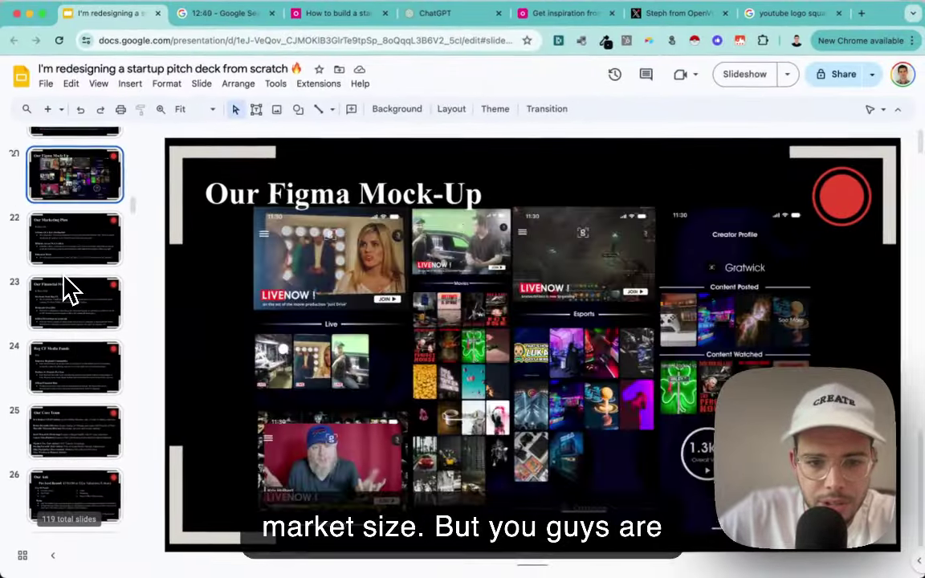
key(Up)
key(Up)
key(Up)
key(Up)
key(Up)
key(Up)
key(Up)
key(Up)
key(Up)
key(Up)
key(Up)
key(Up)
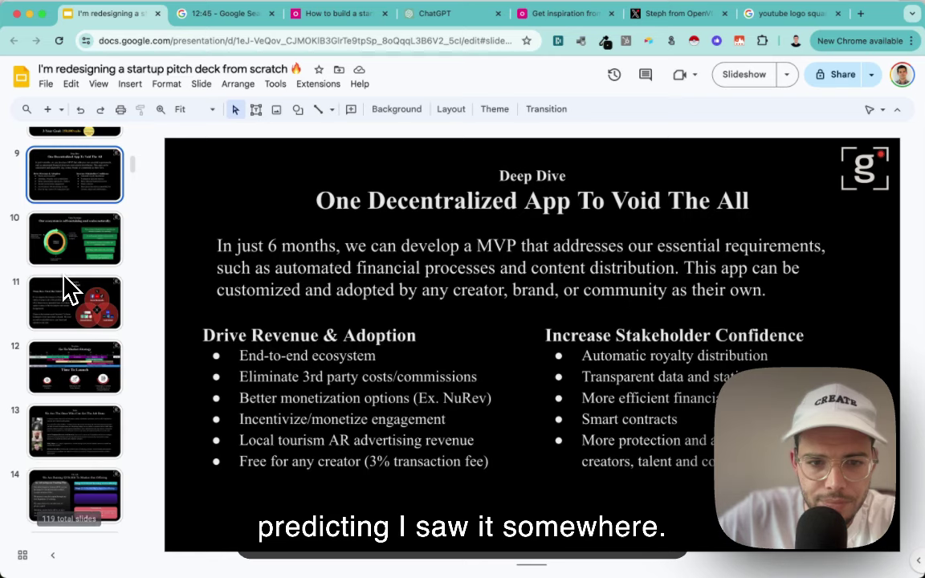
key(Up)
click(428, 492)
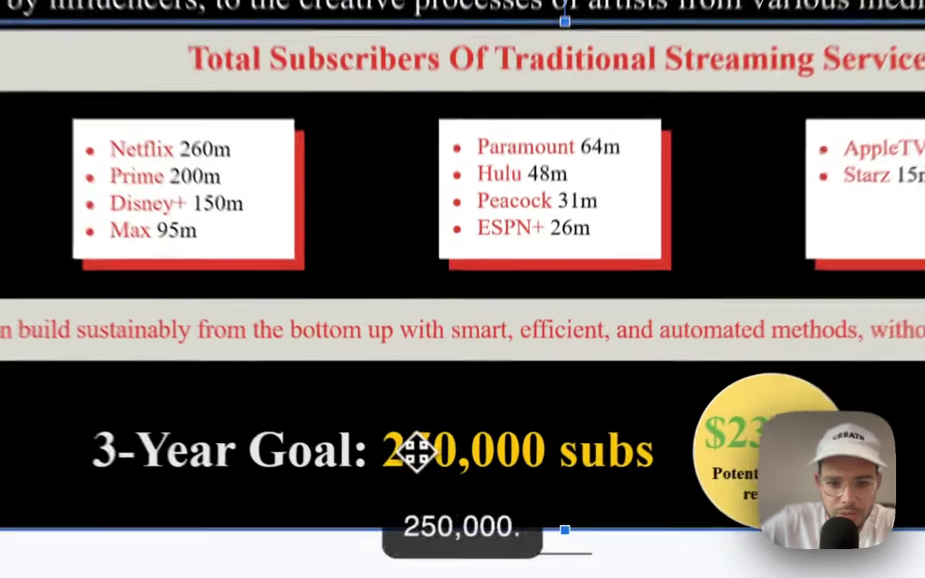
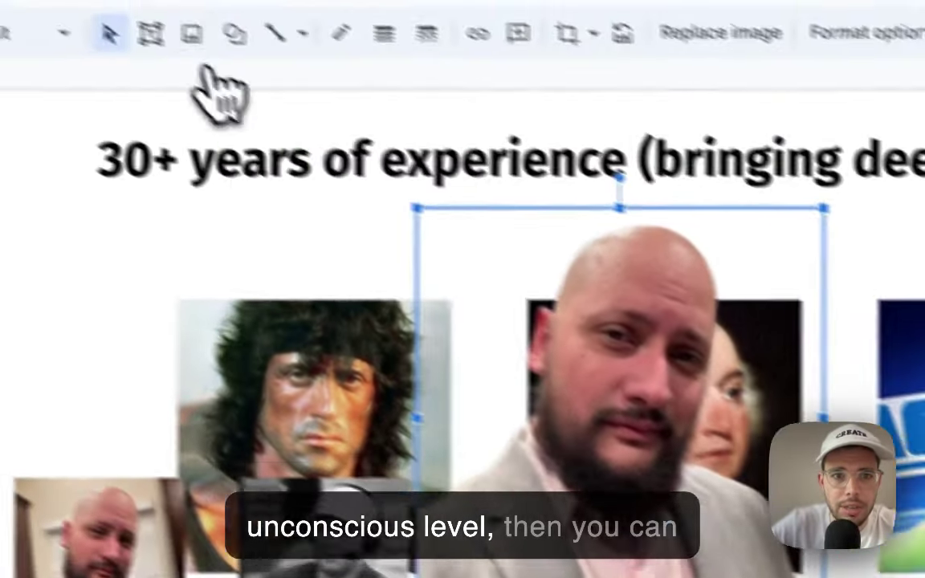
Draw a light grey rectangle over the cut-out portrait on the team slide, send it behind the portrait and align it as a background
click(304, 68)
mouse_move(506, 121)
click(639, 125)
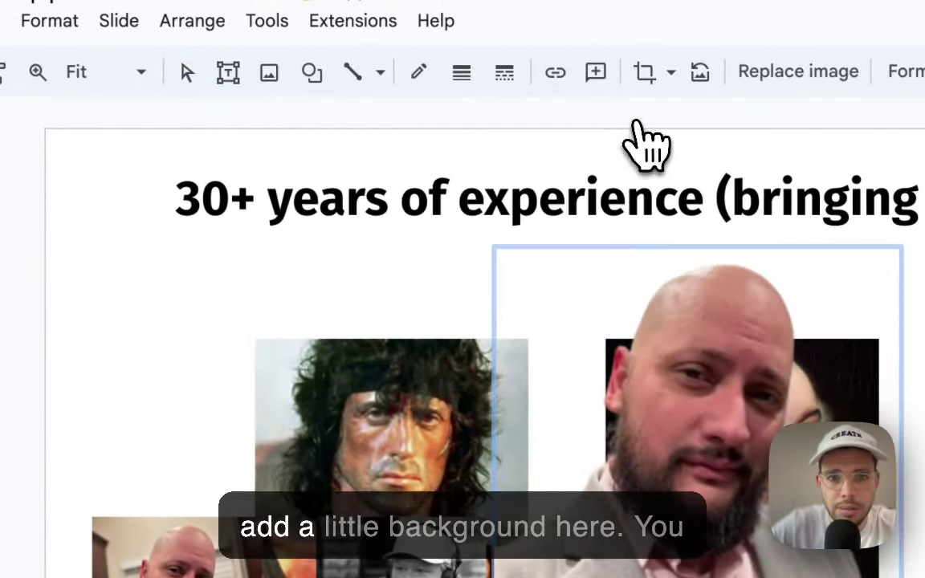
drag(461, 255, 846, 577)
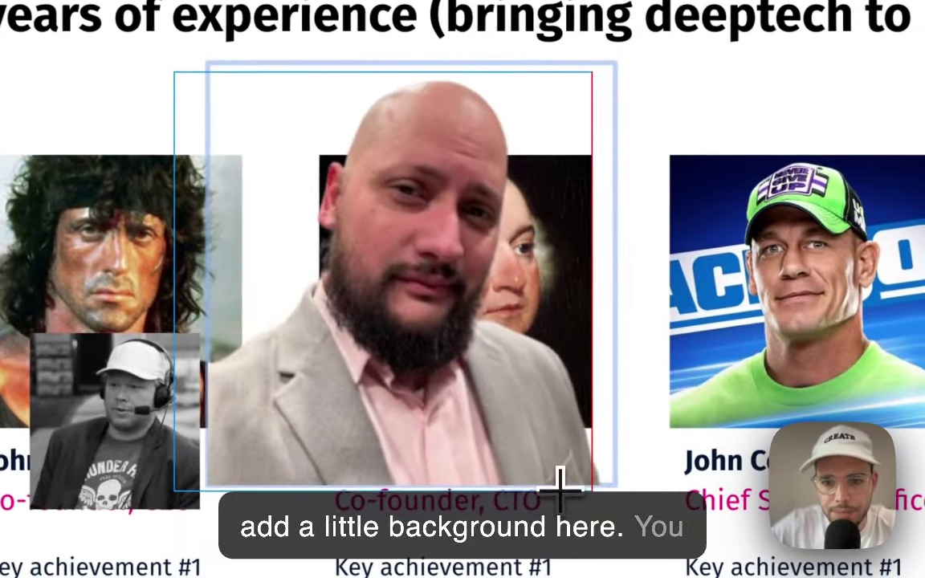
drag(560, 482, 559, 482)
key(ctrl+Down)
drag(343, 254, 389, 206)
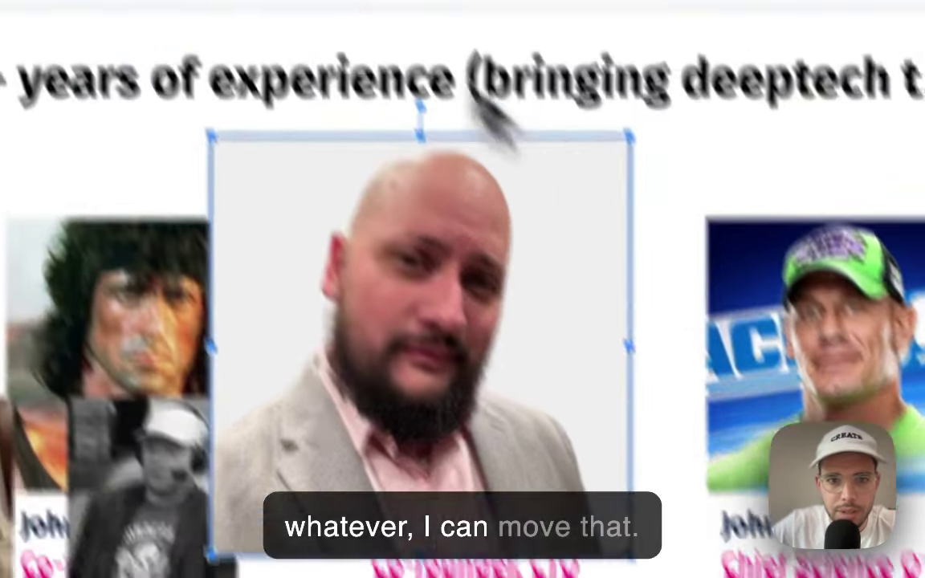
Crop the empty strip above the head in the cut-out portrait so its upper edge matches the grey background
click(324, 138)
click(406, 369)
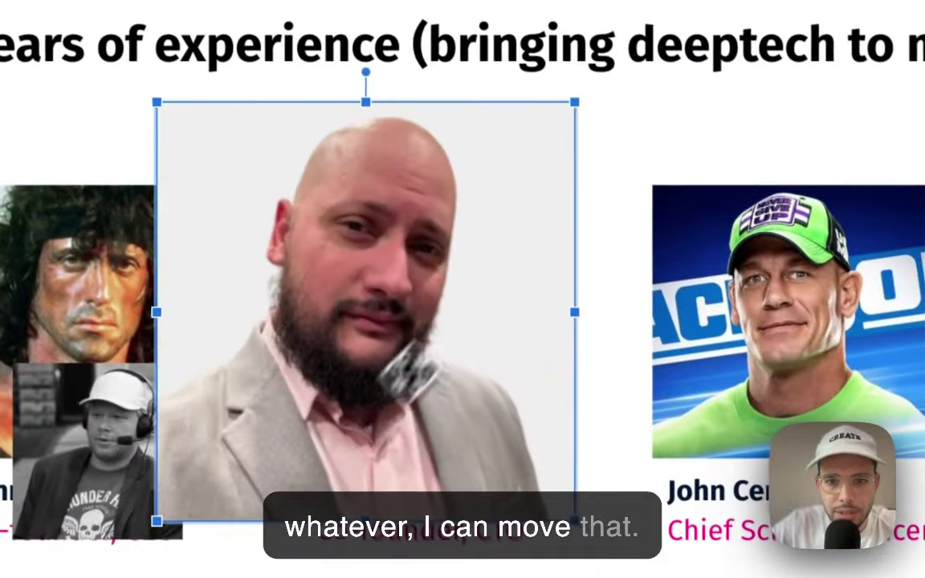
right_click(427, 255)
key(Escape)
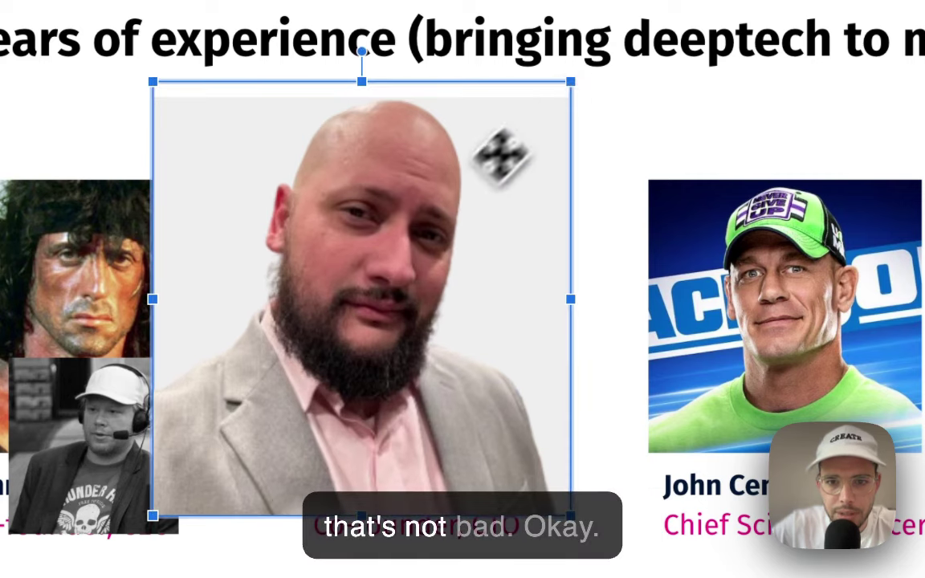
right_click(434, 238)
click(532, 553)
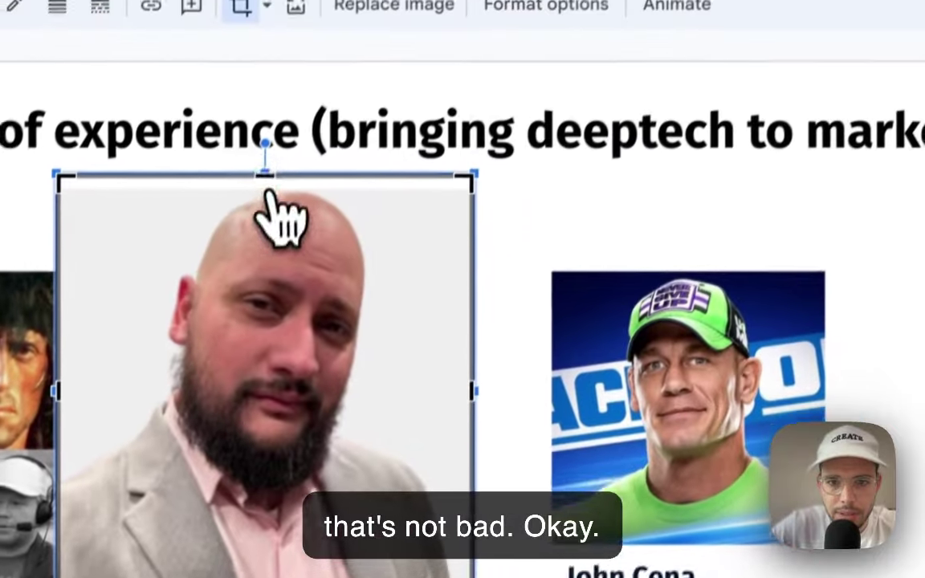
key(Return)
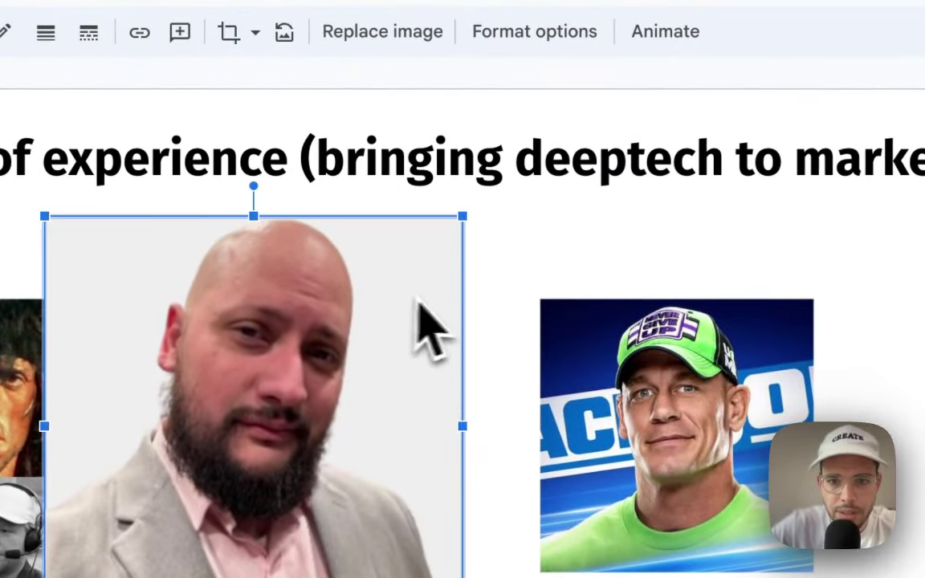
Move the cut-out portrait together with its grey background onto the third team member's photo
click(496, 261)
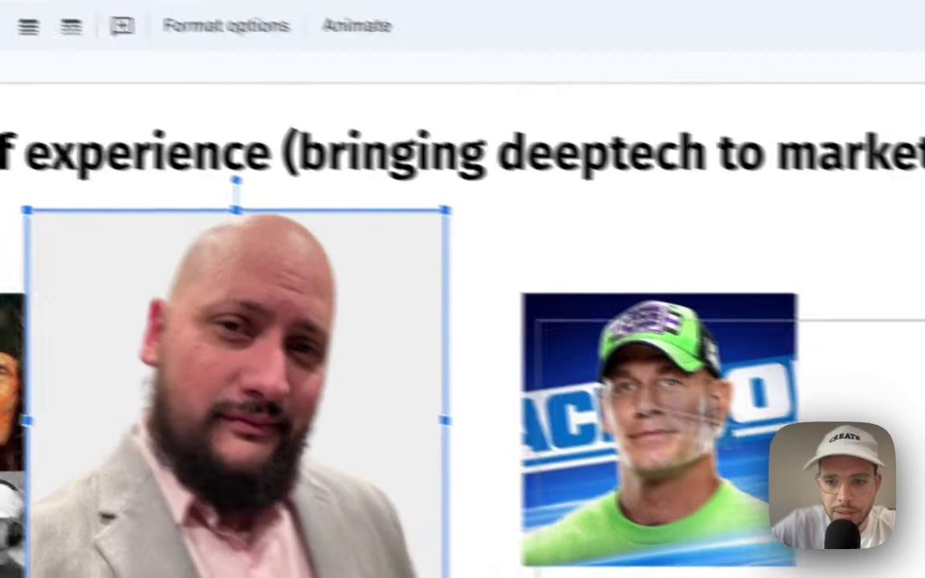
drag(292, 305, 829, 465)
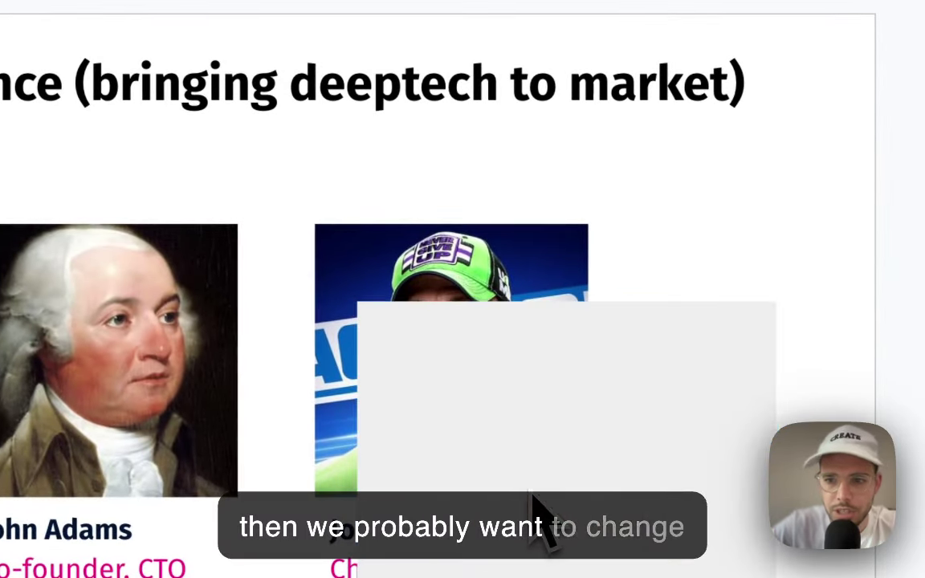
Try a magenta and a light pink fill on the rectangle behind the cut-out portrait
click(557, 462)
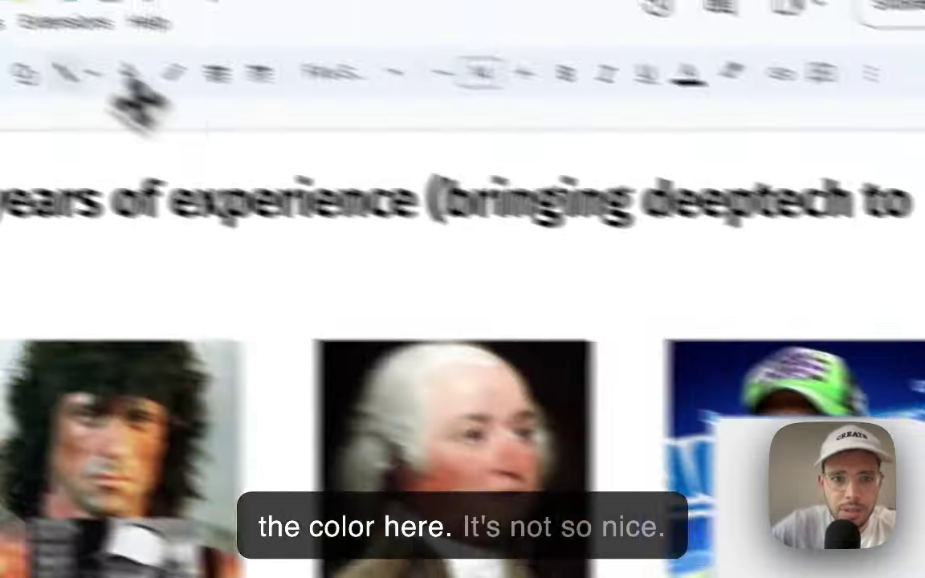
click(129, 76)
click(383, 382)
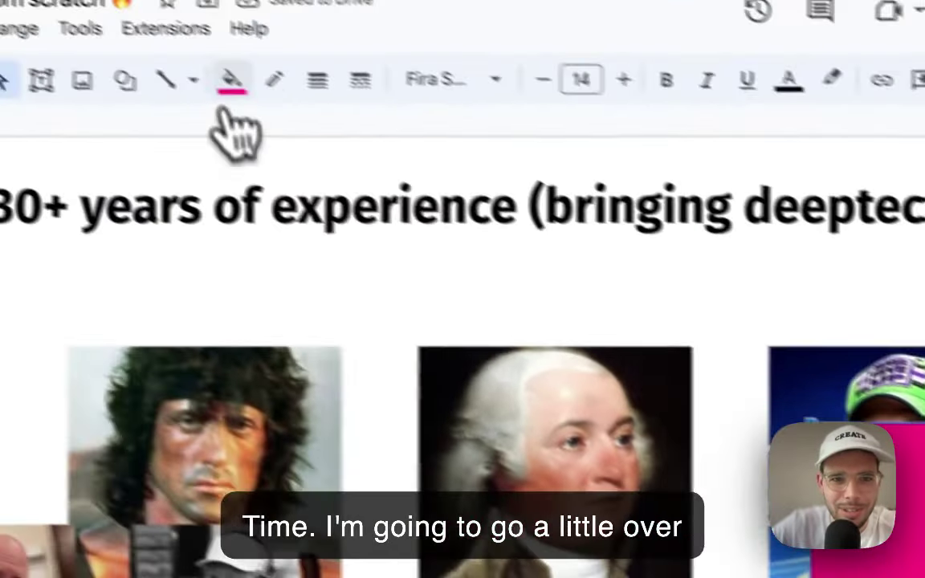
click(231, 79)
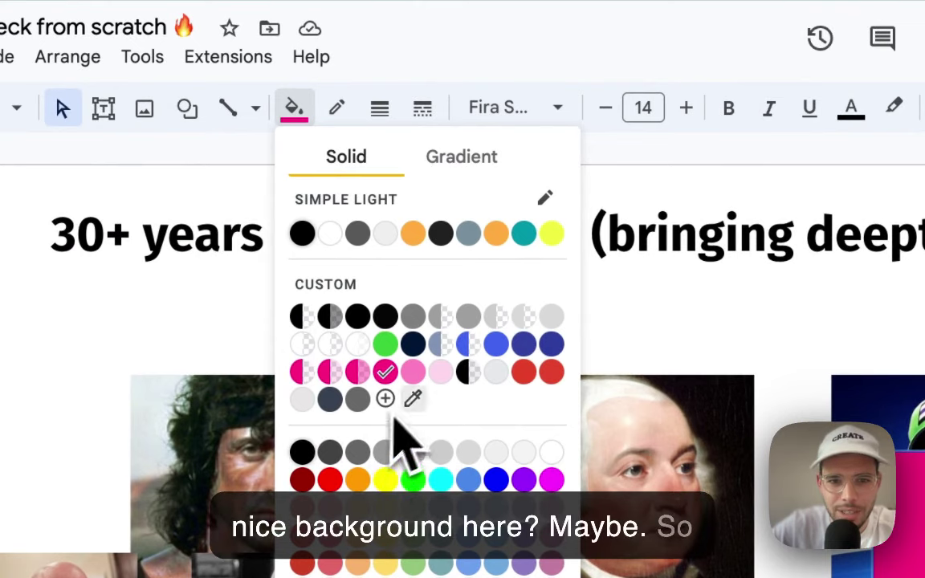
click(440, 371)
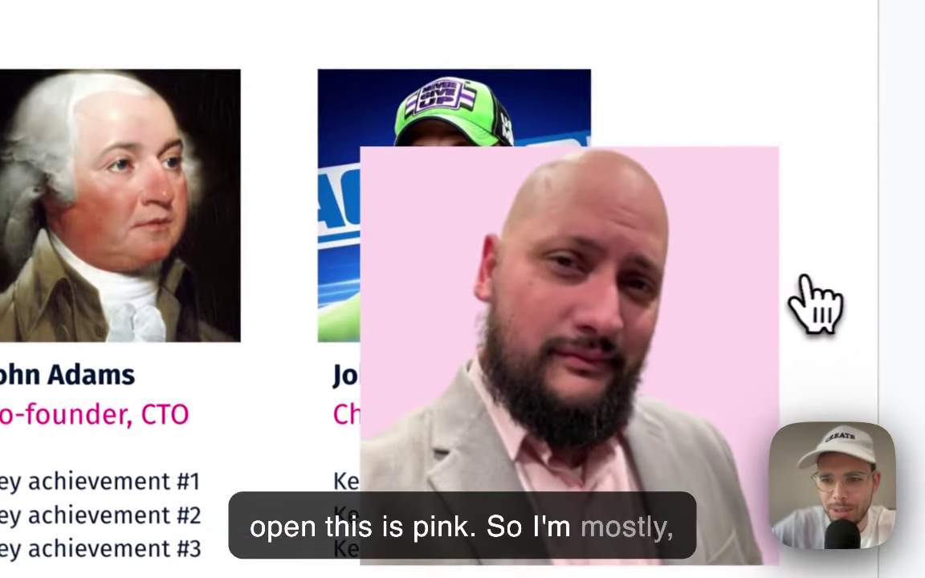
Open the cut-out portrait's format options to check which image effects are available
click(600, 296)
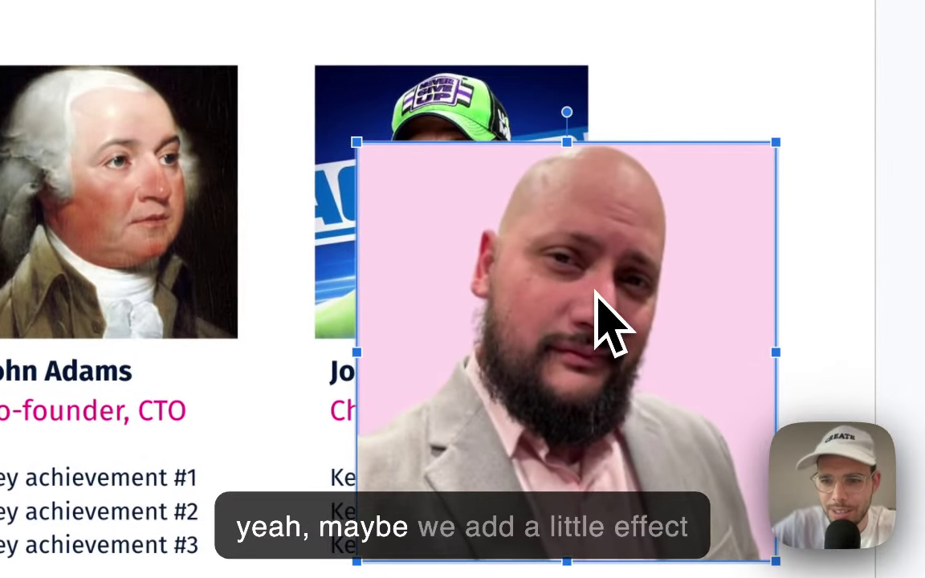
right_click(600, 320)
click(691, 440)
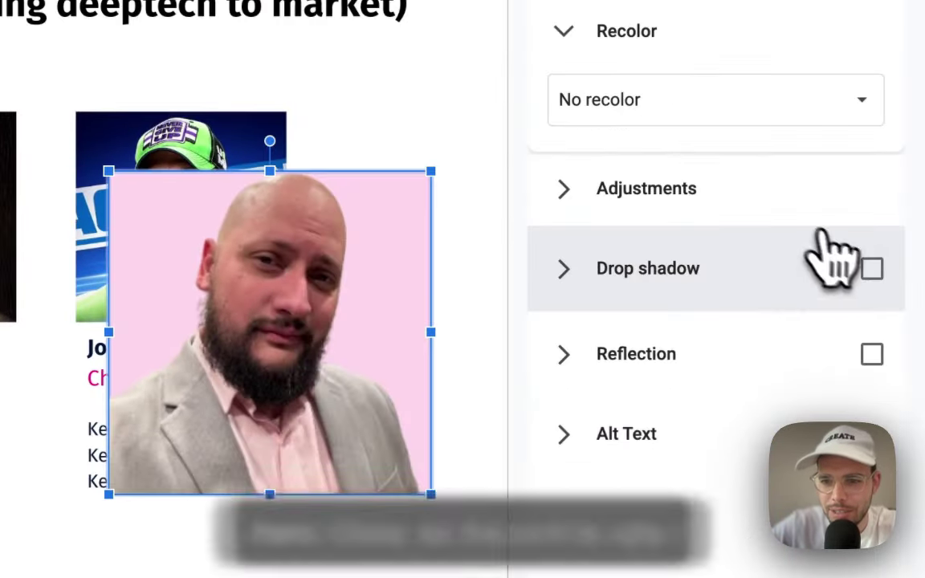
key(Escape)
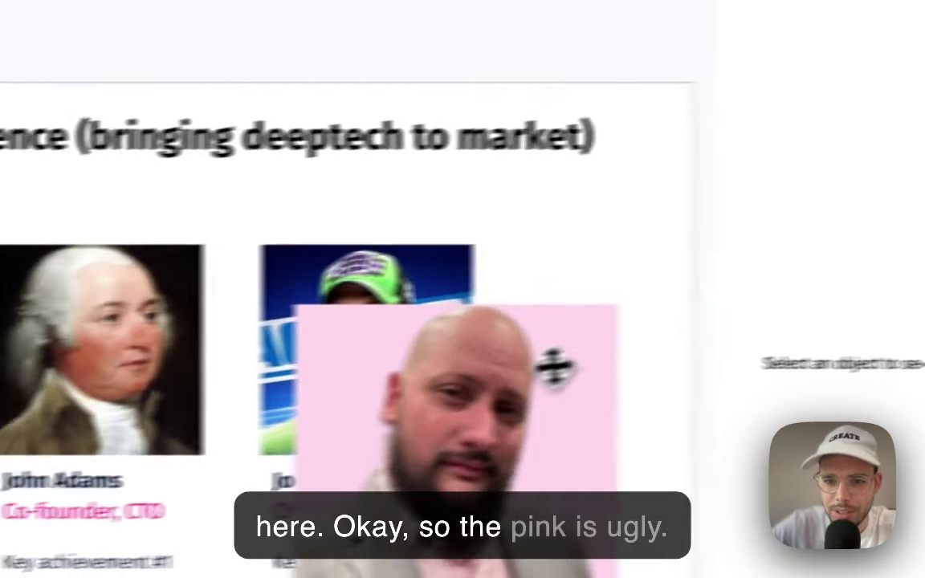
Try a white fill on the background rectangle and check it with the portrait selected
click(333, 241)
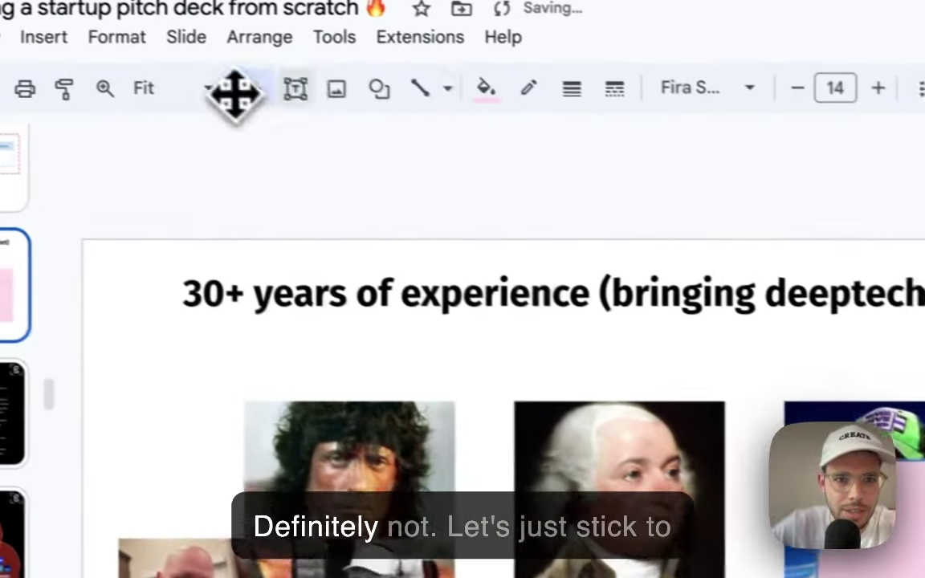
click(516, 101)
click(718, 365)
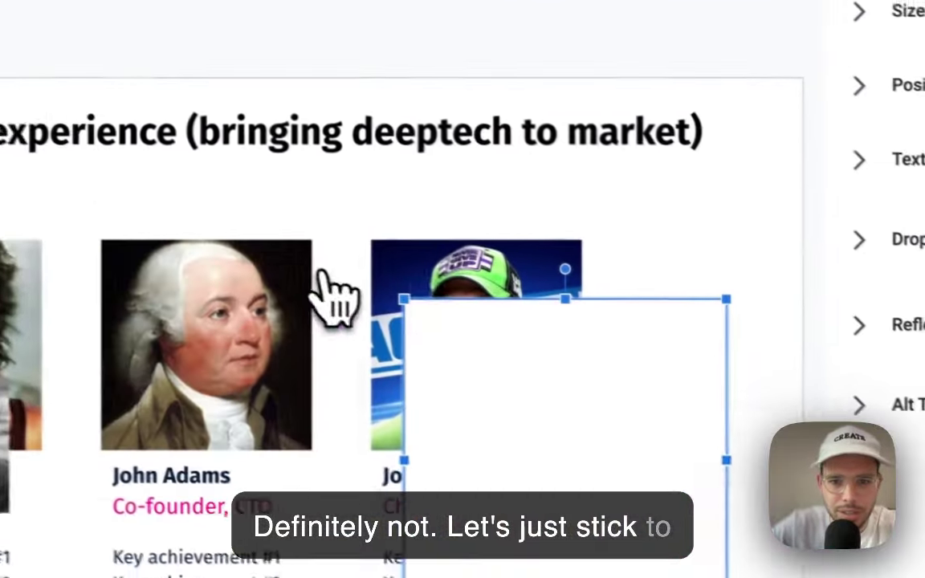
key(Escape)
click(556, 409)
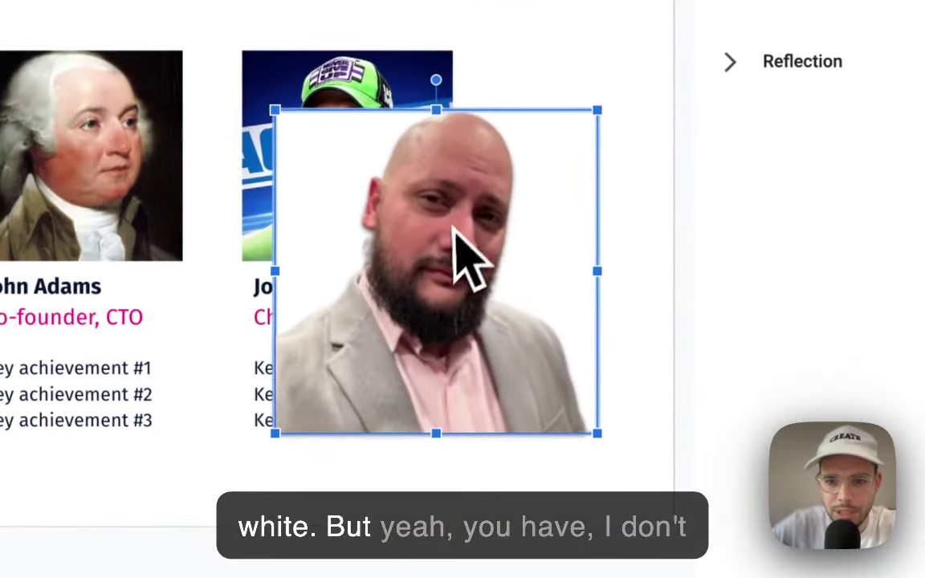
right_click(509, 441)
key(Escape)
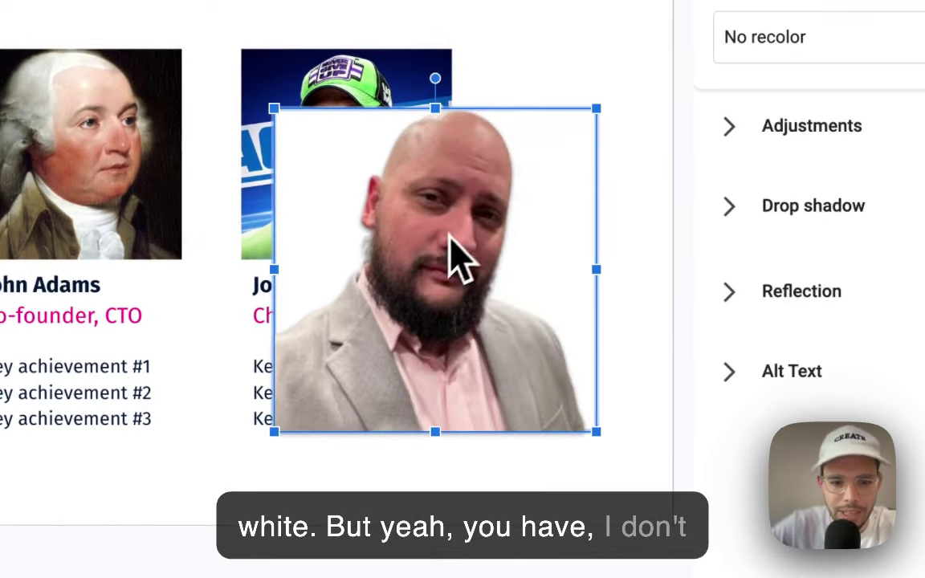
Fill the rectangle behind the cut-out portrait with a very light grey
key(Delete)
click(440, 248)
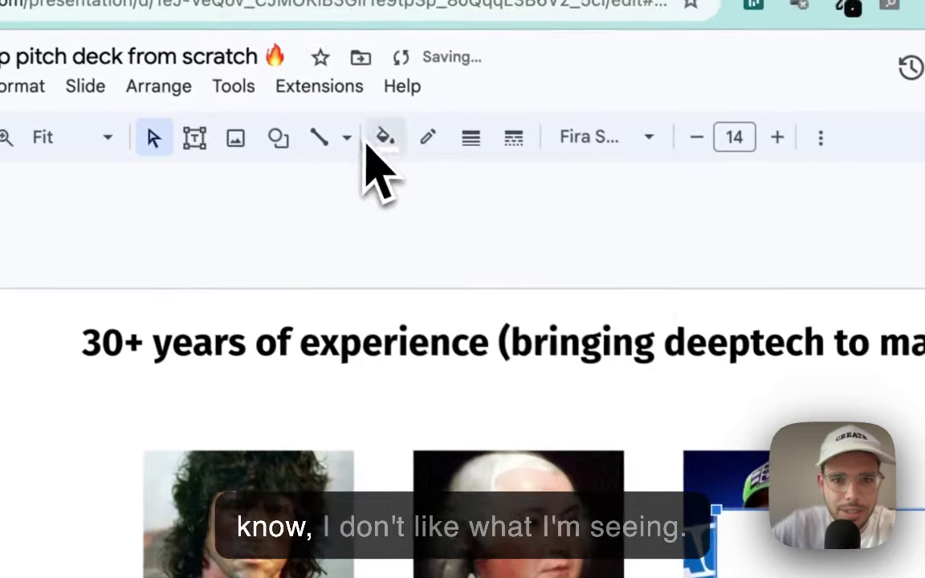
click(338, 95)
click(576, 440)
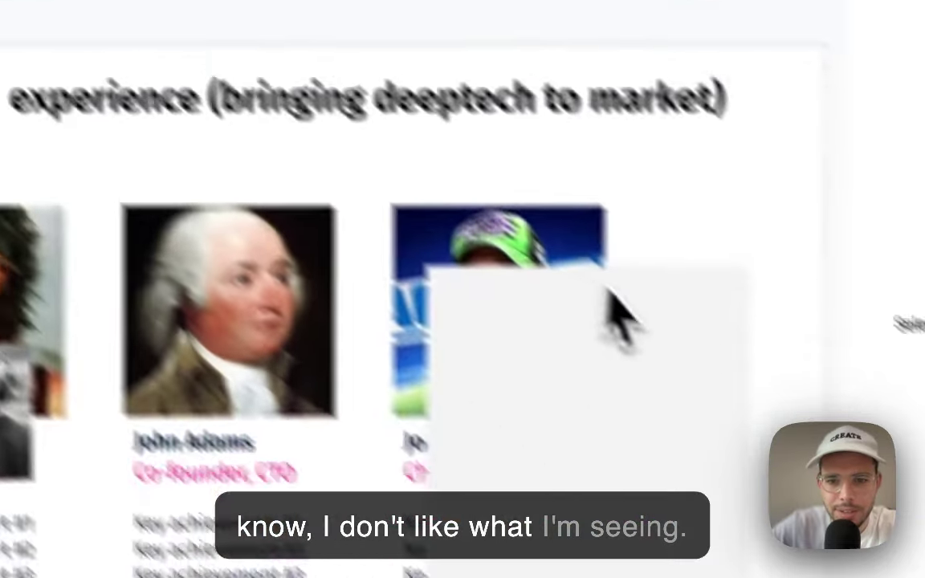
key(ctrl+z)
key(ctrl+z)
Group the cut-out portrait with its light grey background rectangle
click(665, 289)
click(482, 305)
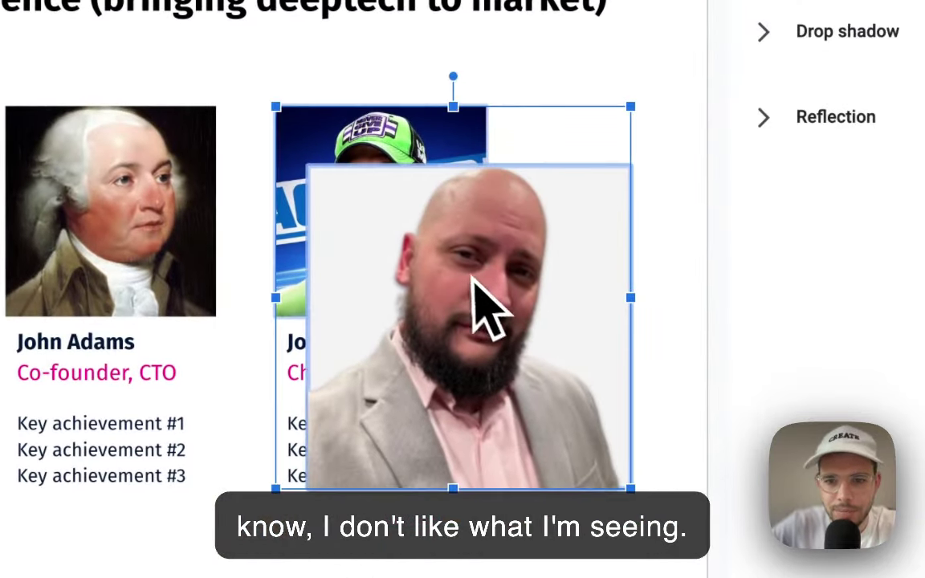
click(574, 313)
right_click(600, 371)
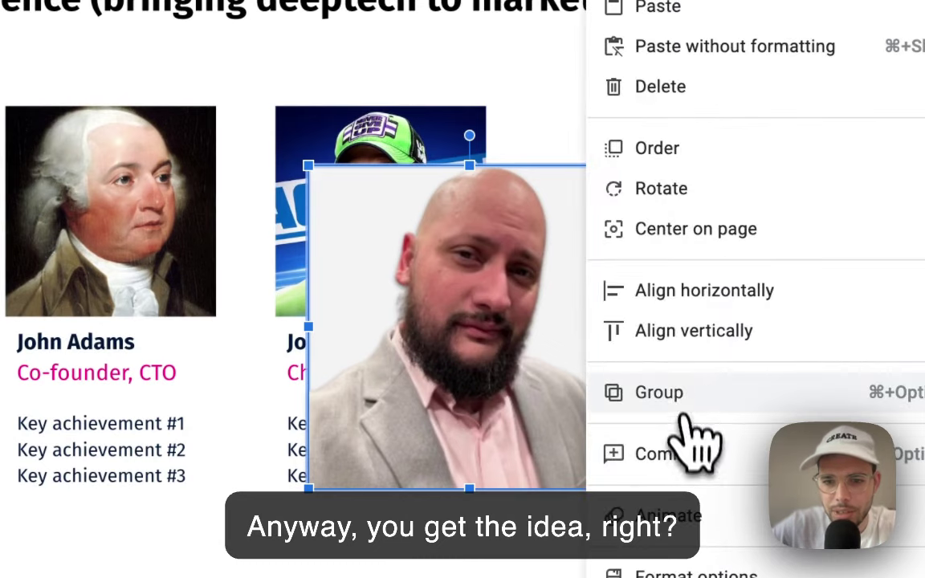
click(675, 393)
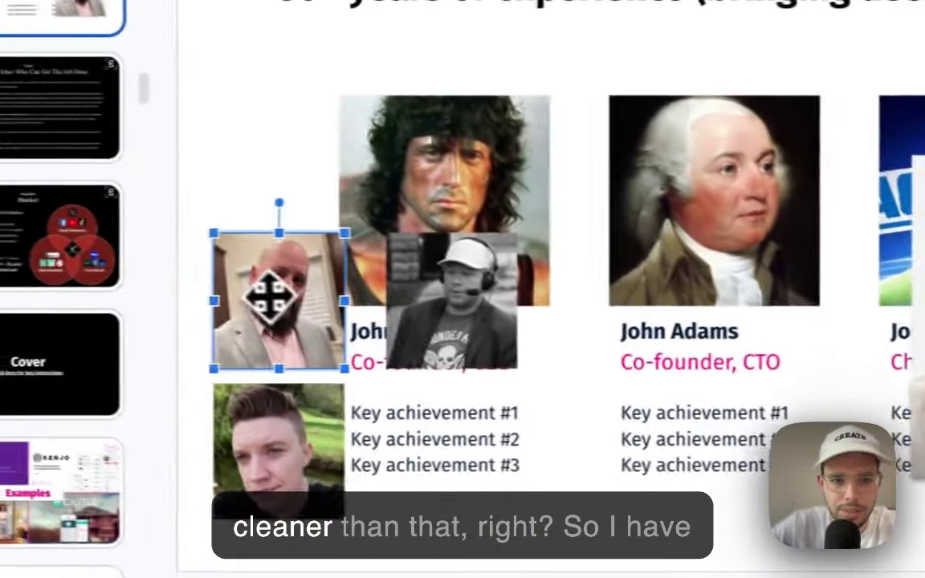
Shrink the grouped portrait to the size of the Chief Science Officer's placeholder photo and place it exactly over it
drag(305, 375, 614, 253)
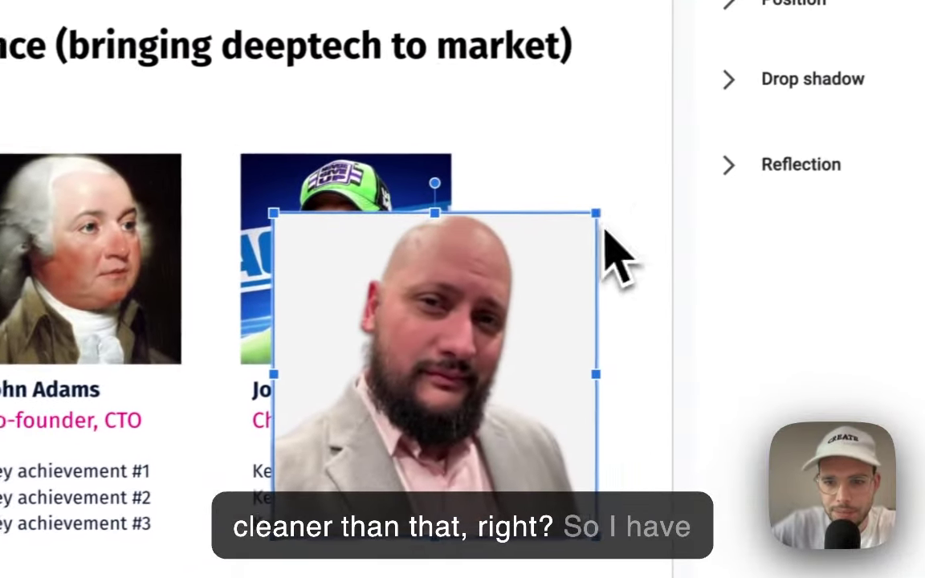
drag(594, 215, 452, 372)
drag(477, 339, 486, 329)
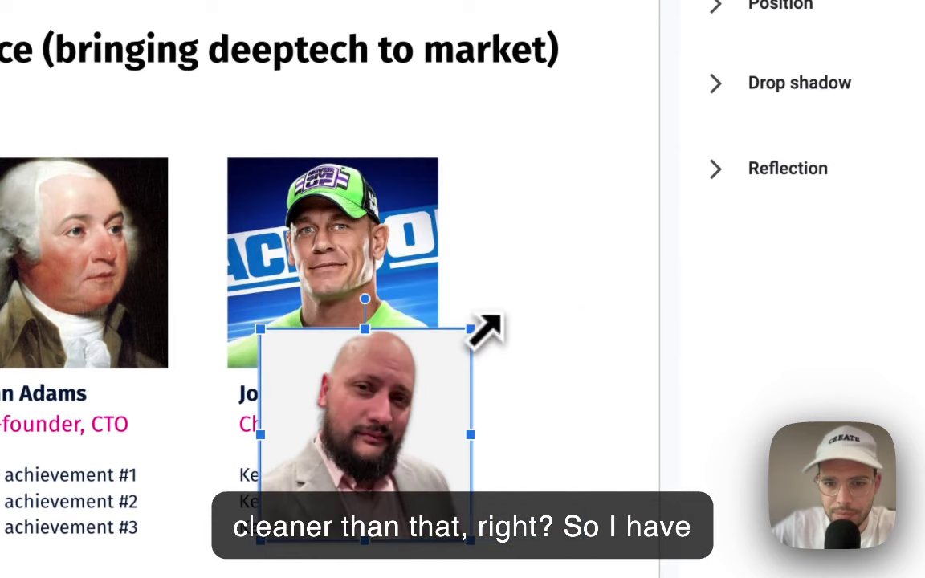
drag(367, 249, 378, 228)
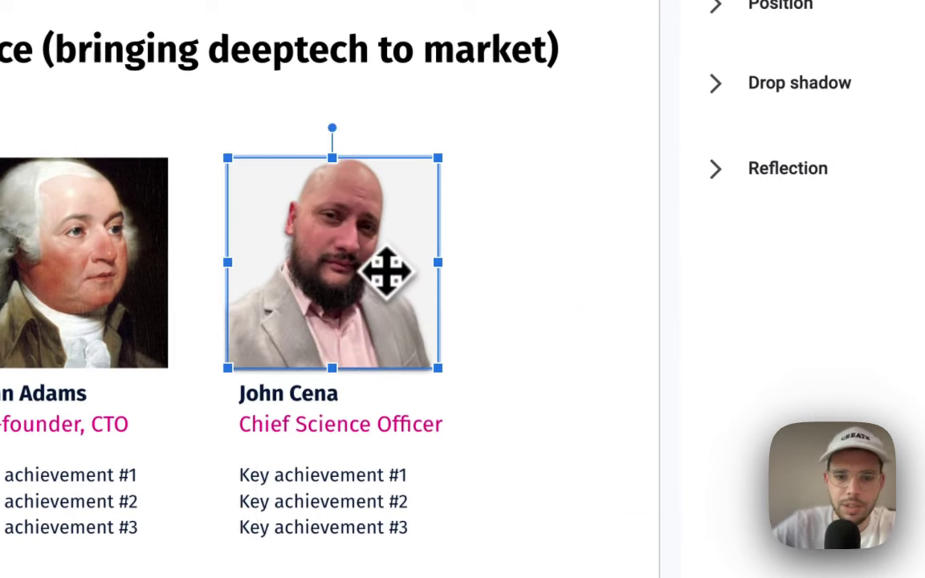
Remove the Chief Science Officer's placeholder photo and keep the grouped portrait in its spot
key(ctrl+x)
click(344, 274)
key(Delete)
key(ctrl+v)
click(566, 293)
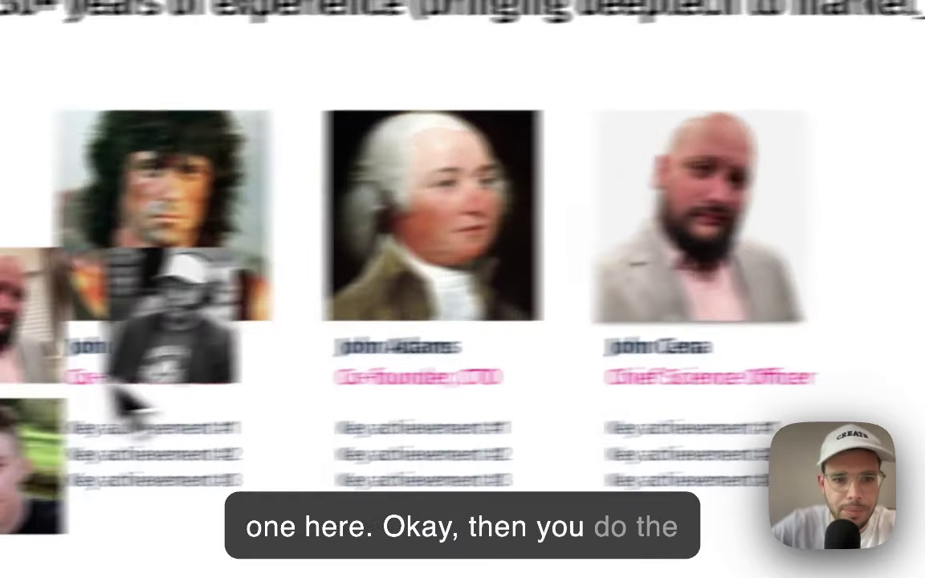
Move the black-and-white portrait onto the CTO's placeholder photo and enlarge it to cover the photo
click(386, 330)
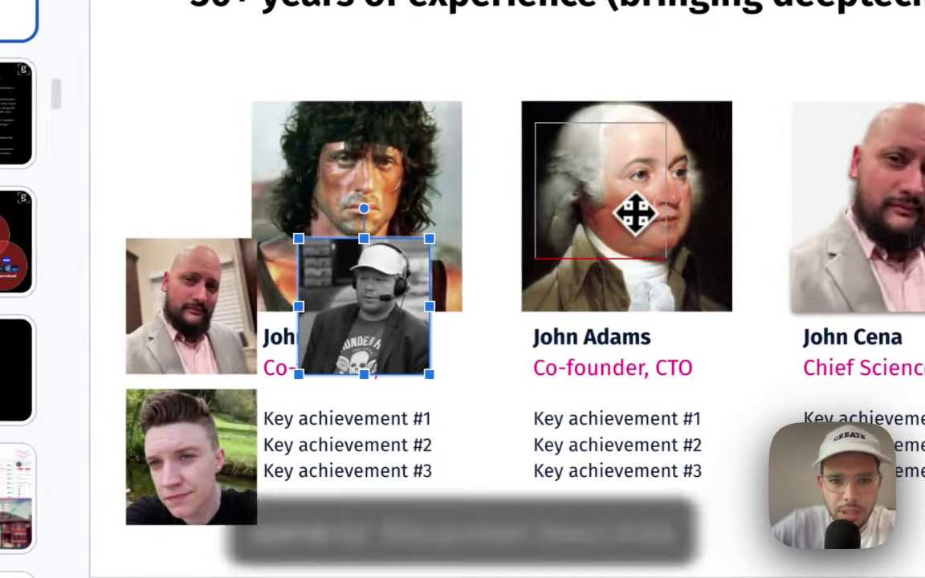
drag(626, 197, 642, 202)
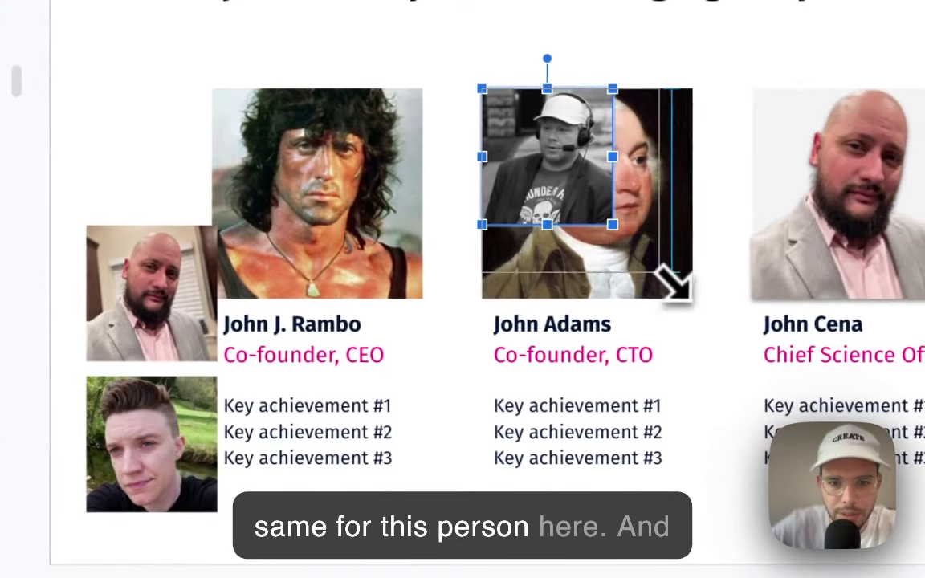
drag(699, 305, 702, 305)
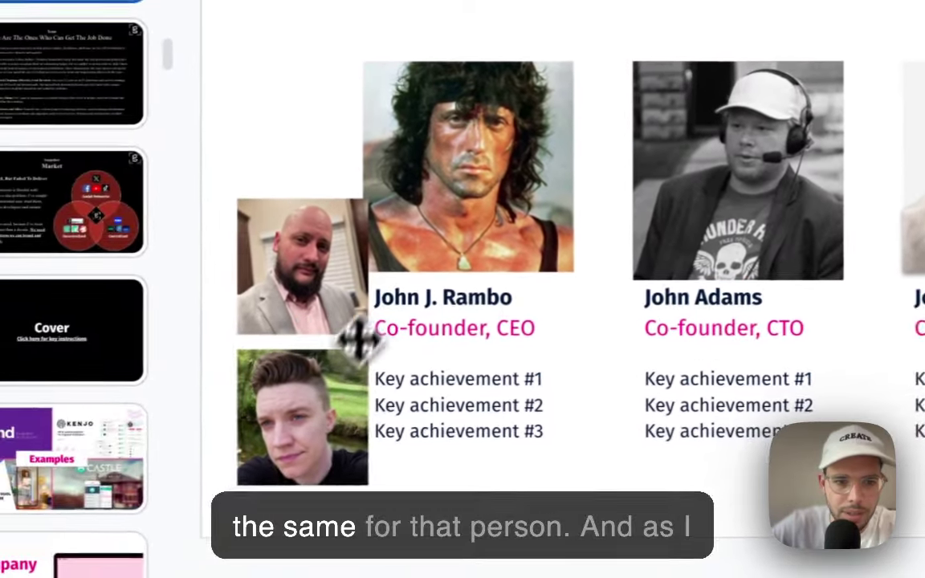
Move the portrait with the green outdoor background onto the CEO's placeholder photo and enlarge it to cover the photo
click(179, 430)
drag(340, 399, 440, 173)
drag(508, 198, 589, 257)
Try to crop the lower edge of the CEO portrait
right_click(516, 216)
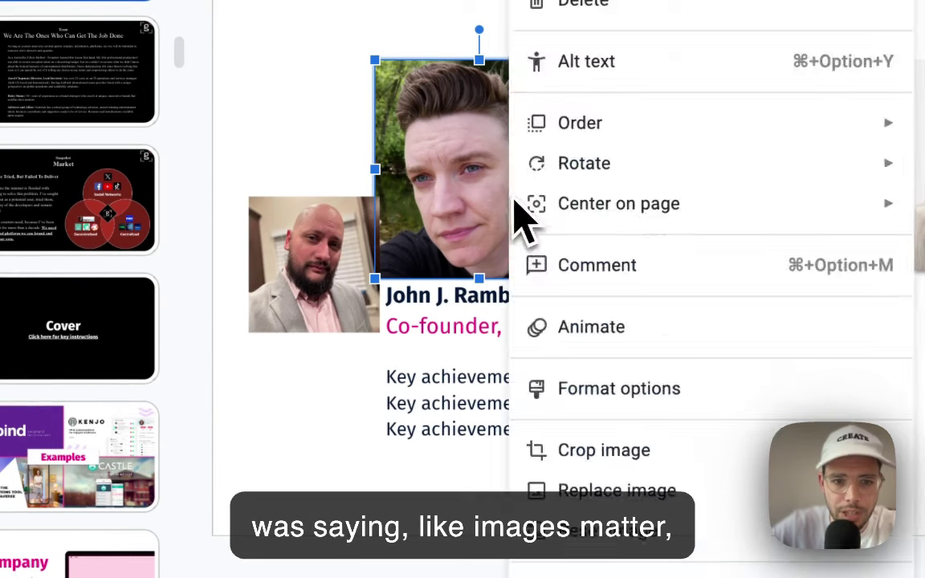
key(Escape)
right_click(521, 166)
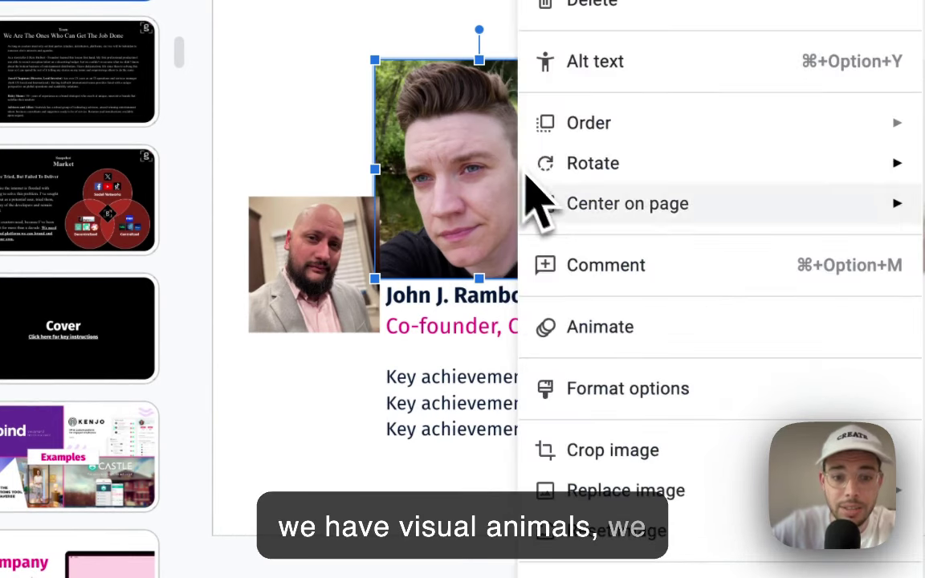
click(628, 448)
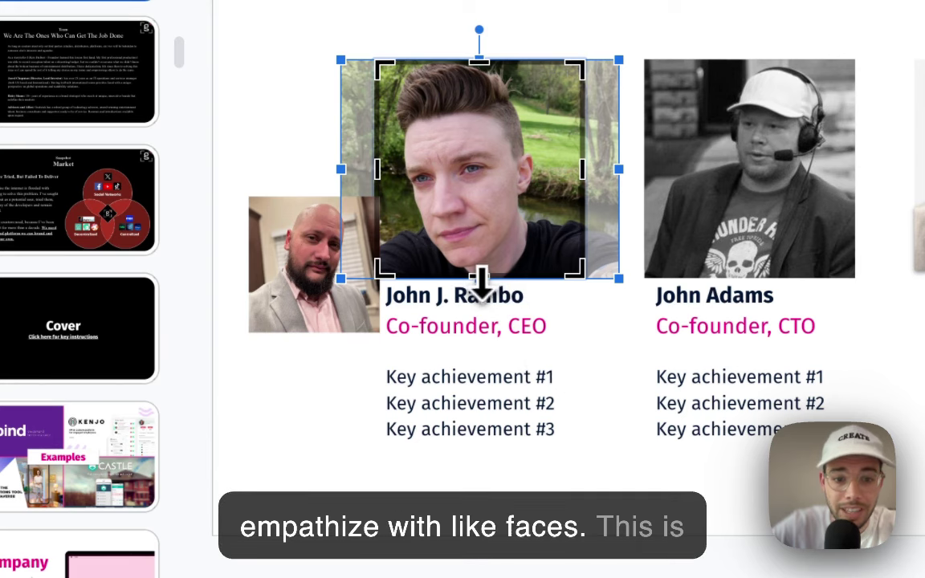
drag(479, 273, 479, 273)
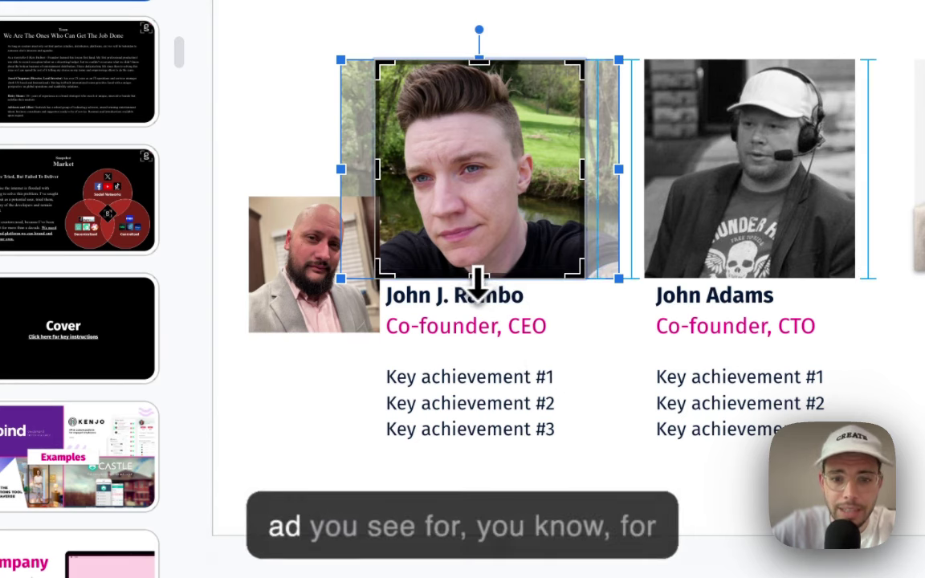
key(Return)
Delete the leftover original portrait beside the CEO column and reposition the CEO portrait above its name
click(310, 296)
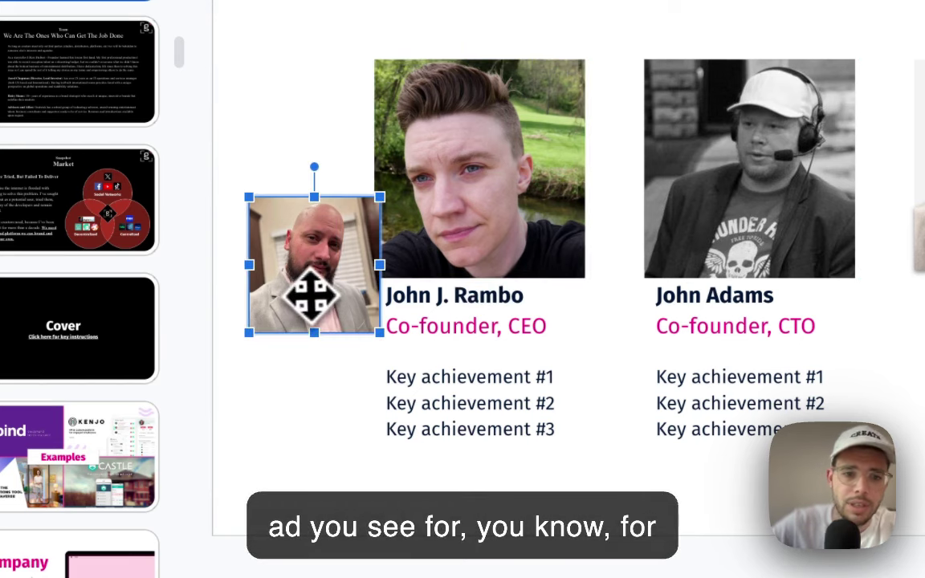
key(Delete)
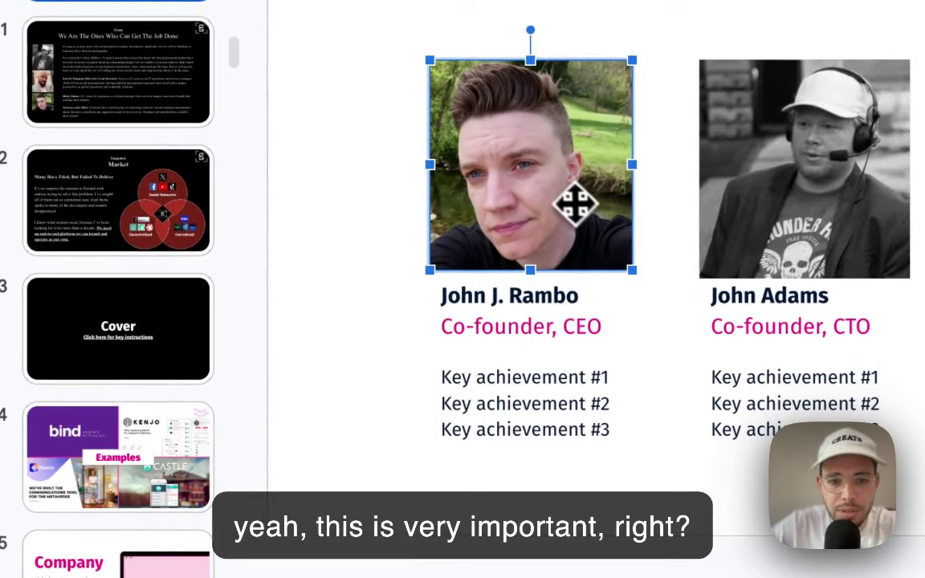
drag(576, 202, 578, 206)
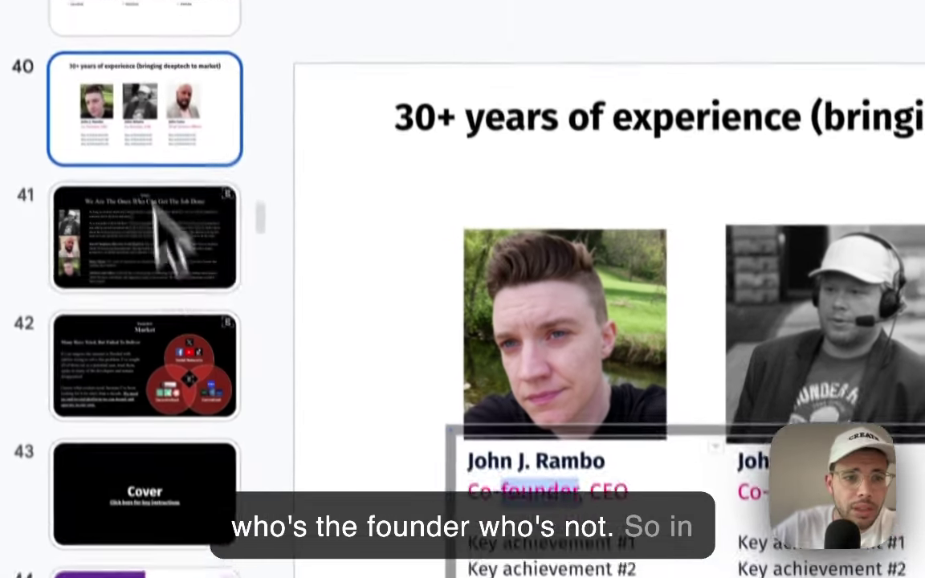
Open the original black team slide and examine the roles given for each team member
click(115, 65)
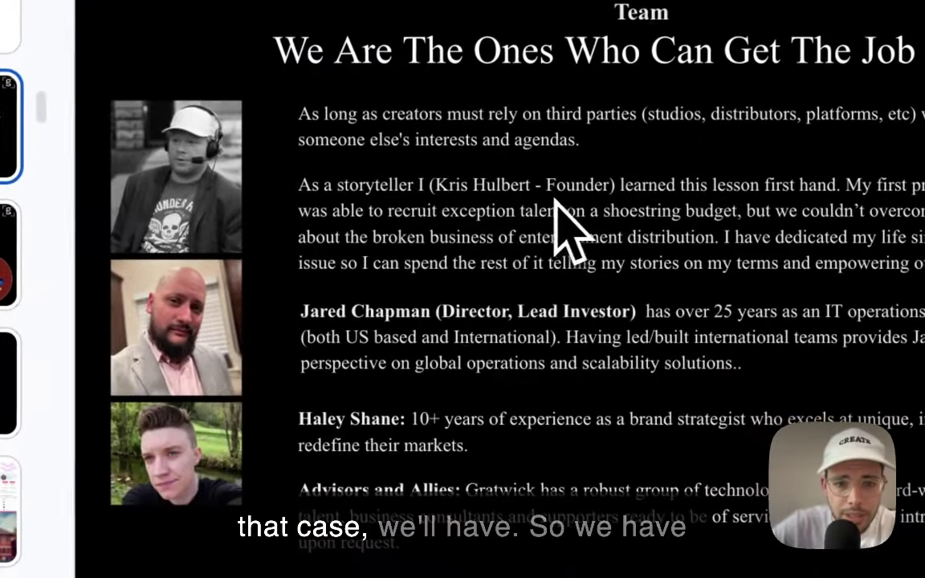
double_click(455, 313)
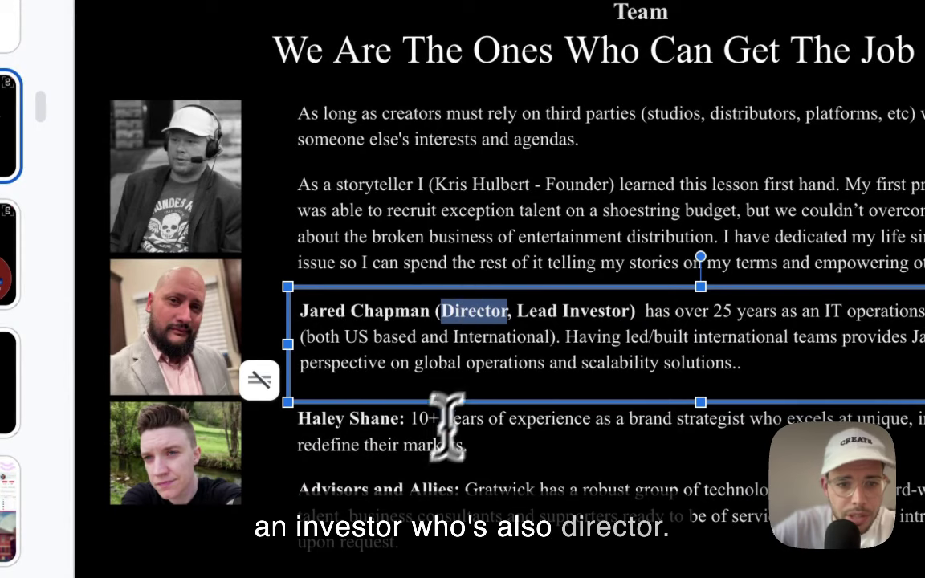
click(380, 433)
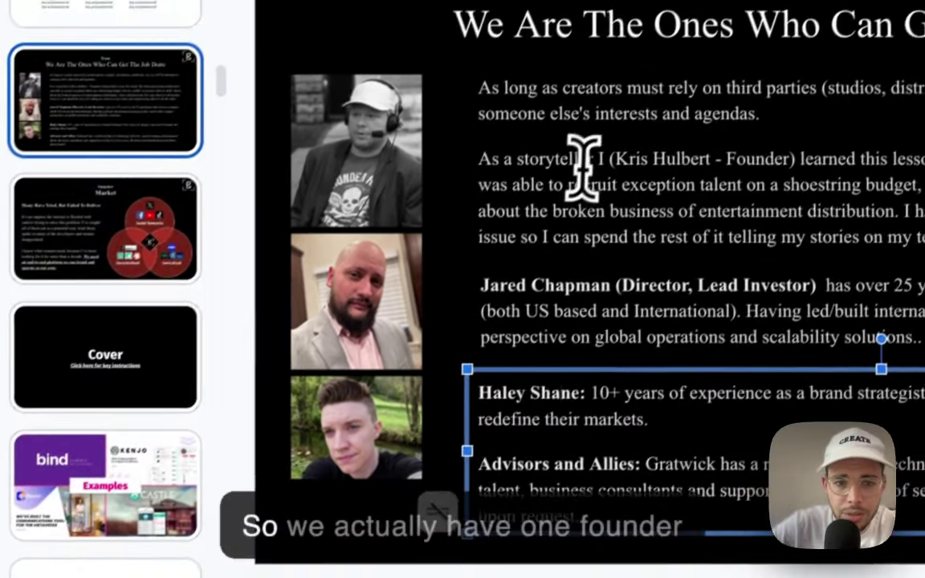
Swap the first two team portraits so the black-and-white photo sits above the CEO and the green-background photo above the CTO
double_click(578, 160)
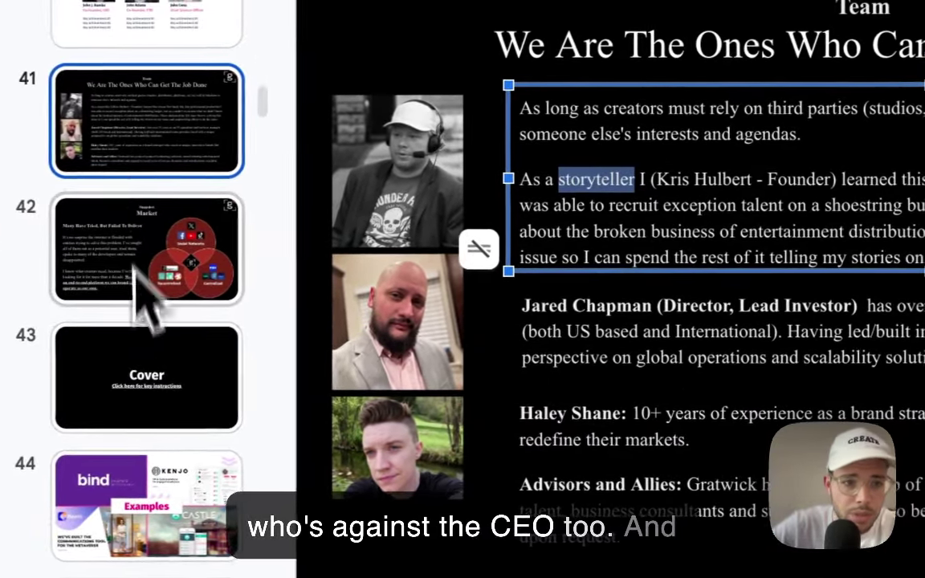
scroll(145, 289, up, 2)
click(156, 127)
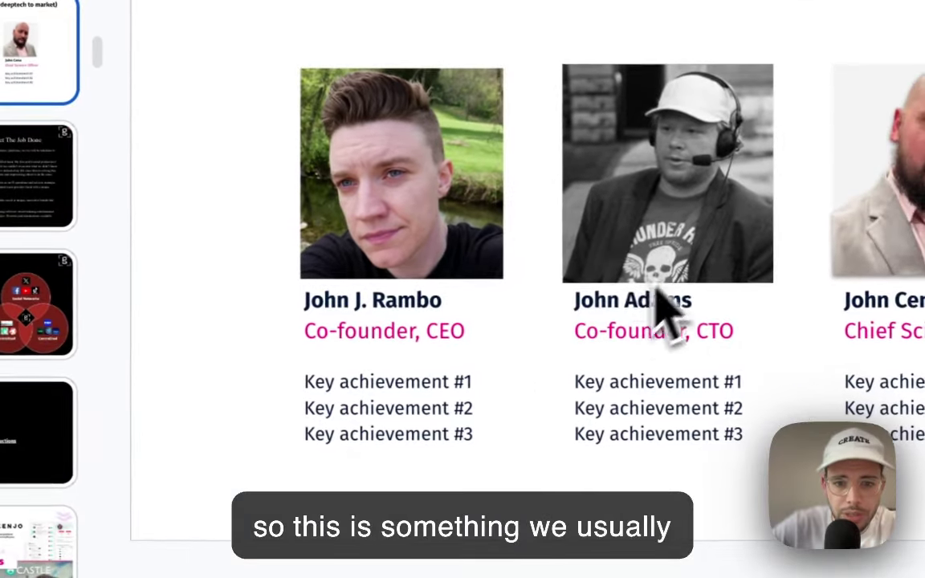
click(828, 263)
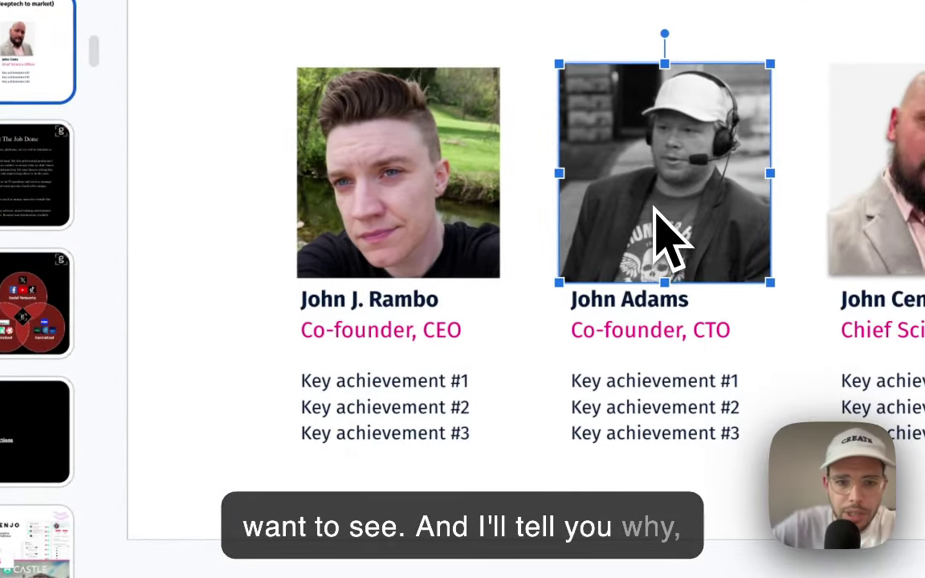
drag(666, 233, 210, 310)
drag(396, 170, 678, 168)
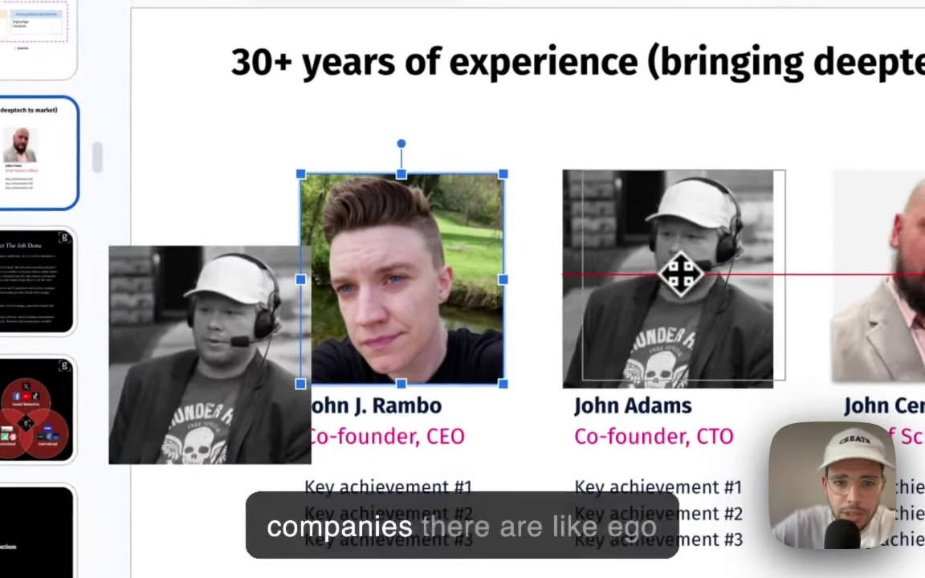
drag(680, 273, 654, 281)
drag(233, 357, 431, 267)
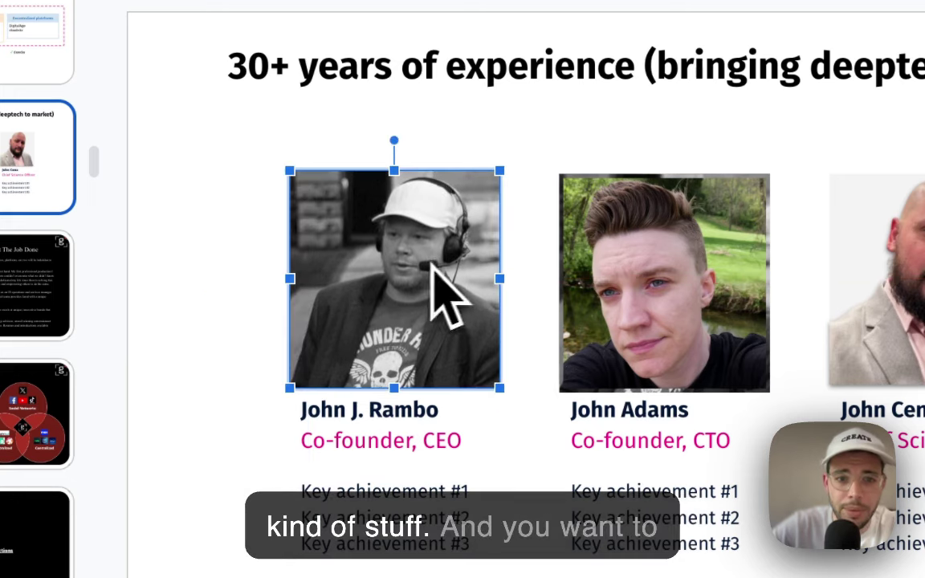
key(ctrl+z)
key(ctrl+z)
key(ctrl+y)
key(ctrl+y)
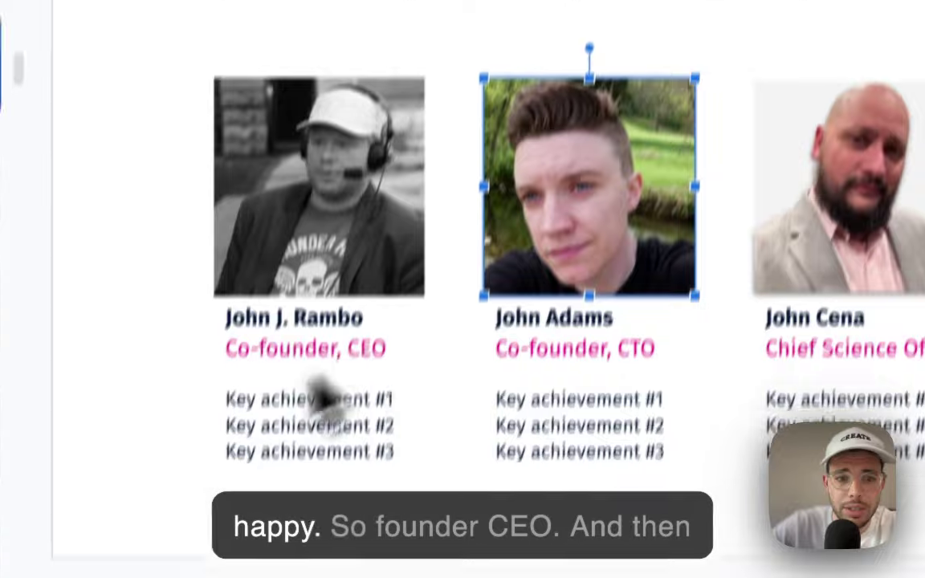
Change the role in the first team column to "Founder, CEO"
click(273, 394)
key(BackSpace)
key(BackSpace)
key(BackSpace)
key(BackSpace)
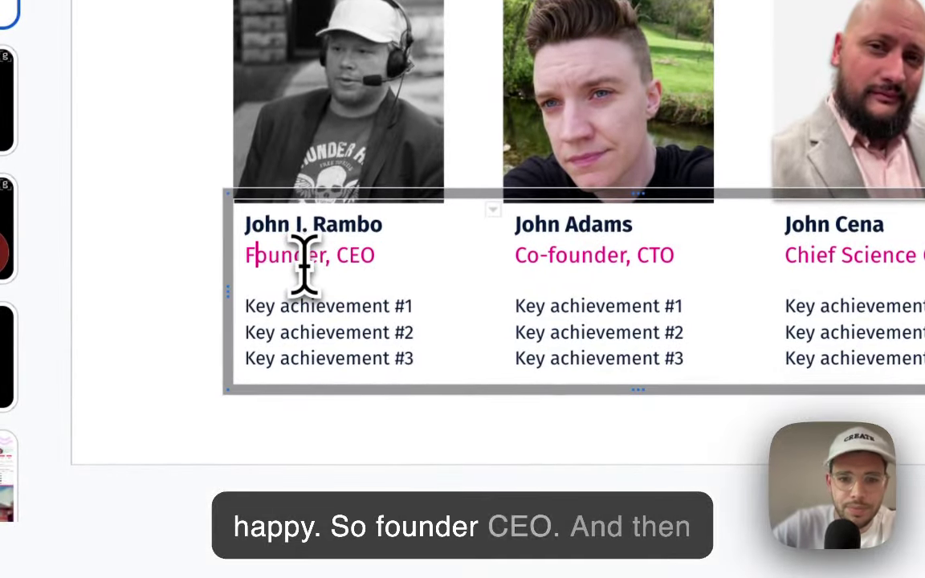
text(F)
click(611, 117)
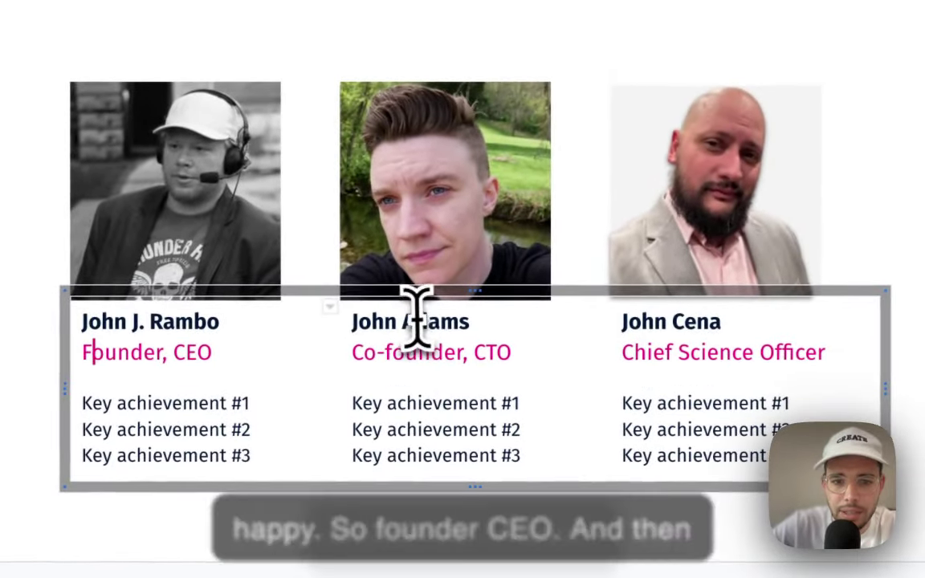
Check the brand strategist's description on the original black team slide and replace the second column's role with "Marketing"
click(406, 358)
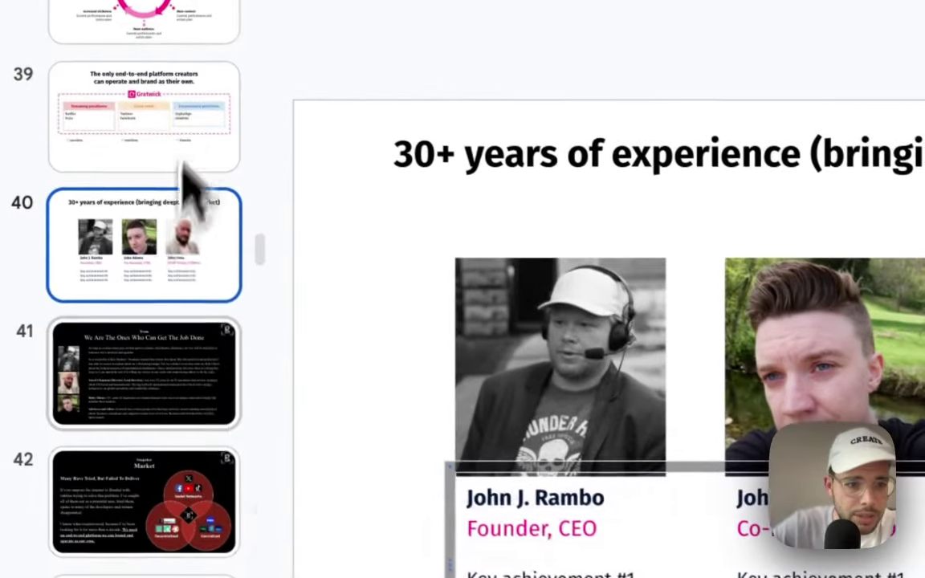
click(118, 402)
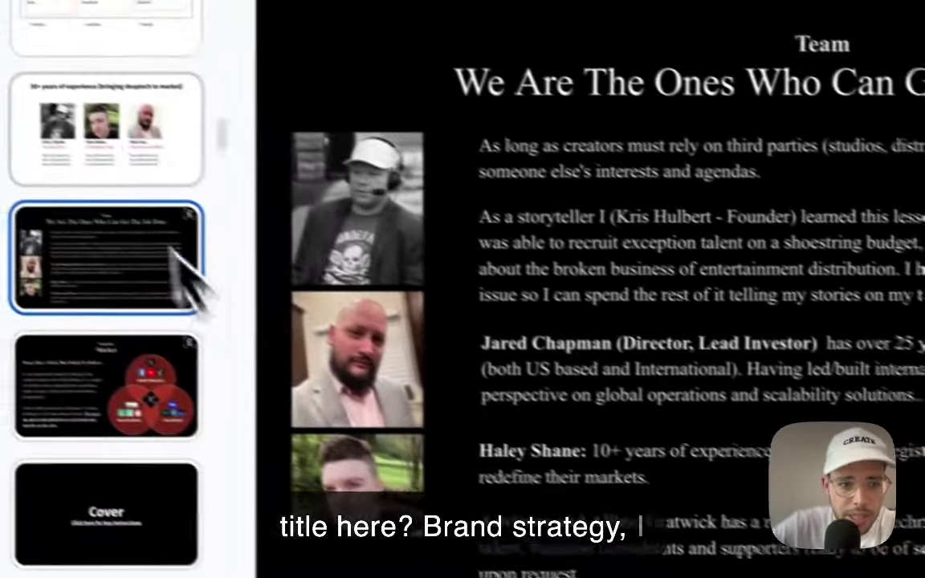
click(176, 160)
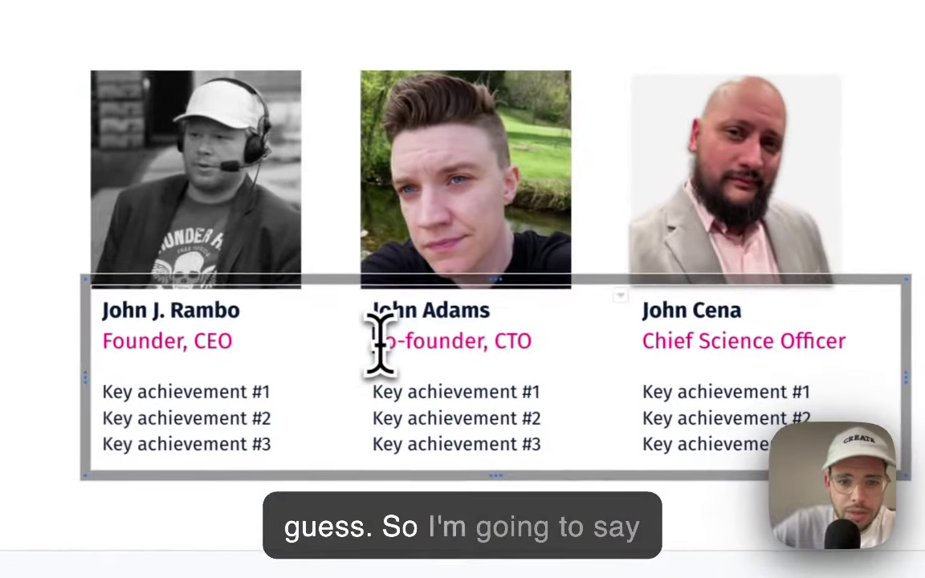
triple_click(377, 341)
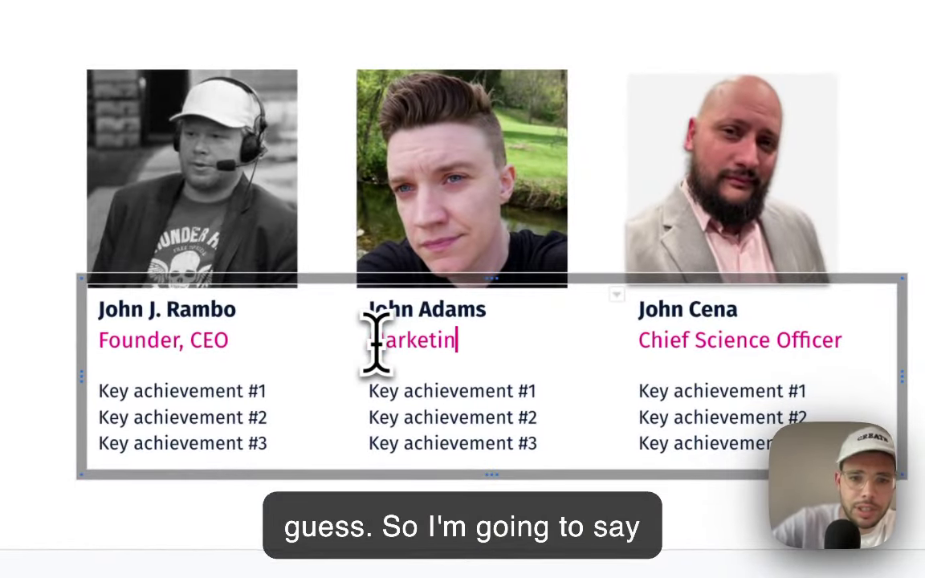
text(Marketing)
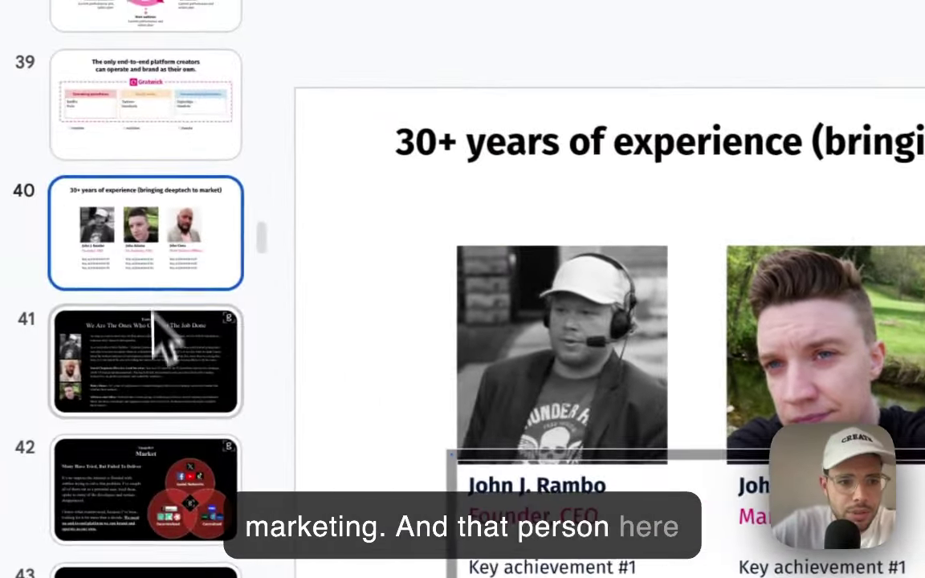
Review the director's description on the original team slide and replace the third column's role with "IT"
click(155, 330)
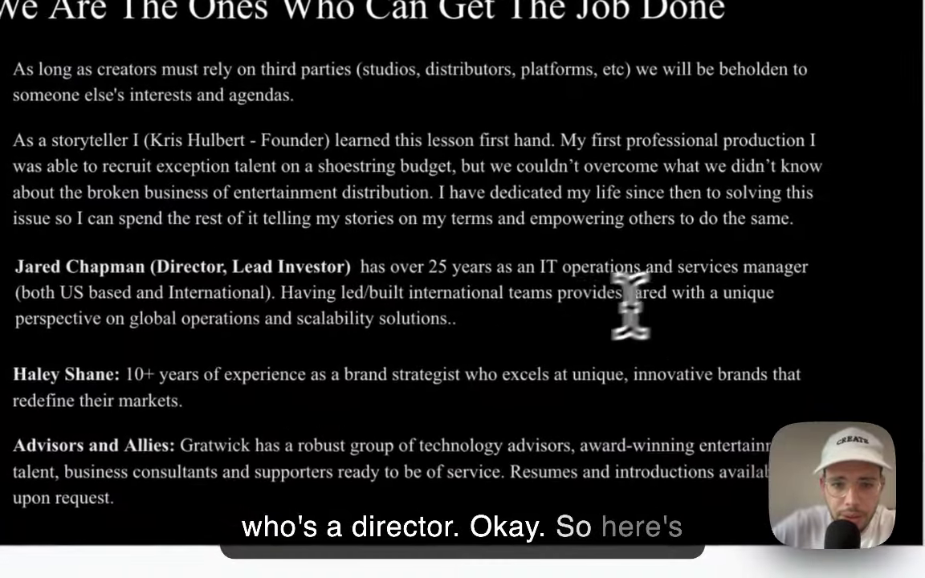
triple_click(493, 297)
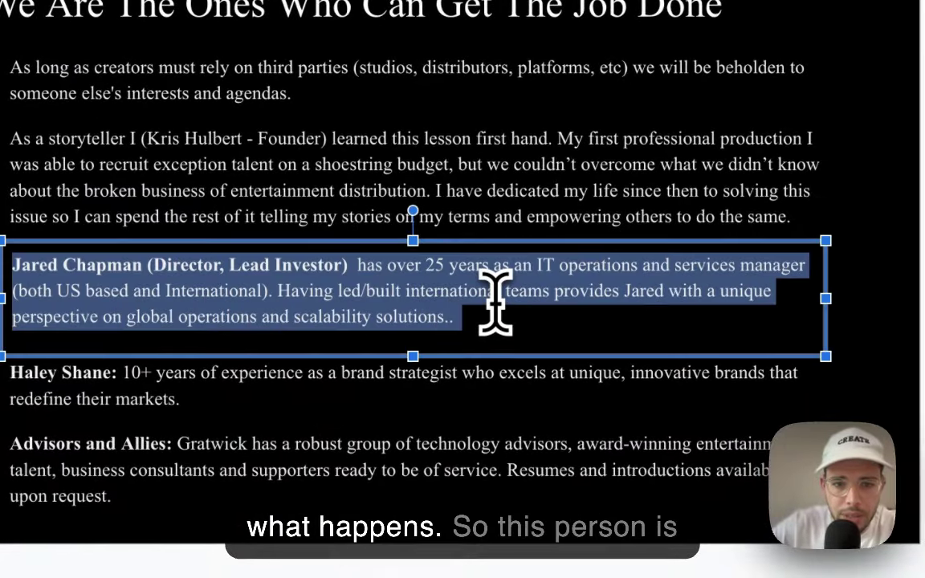
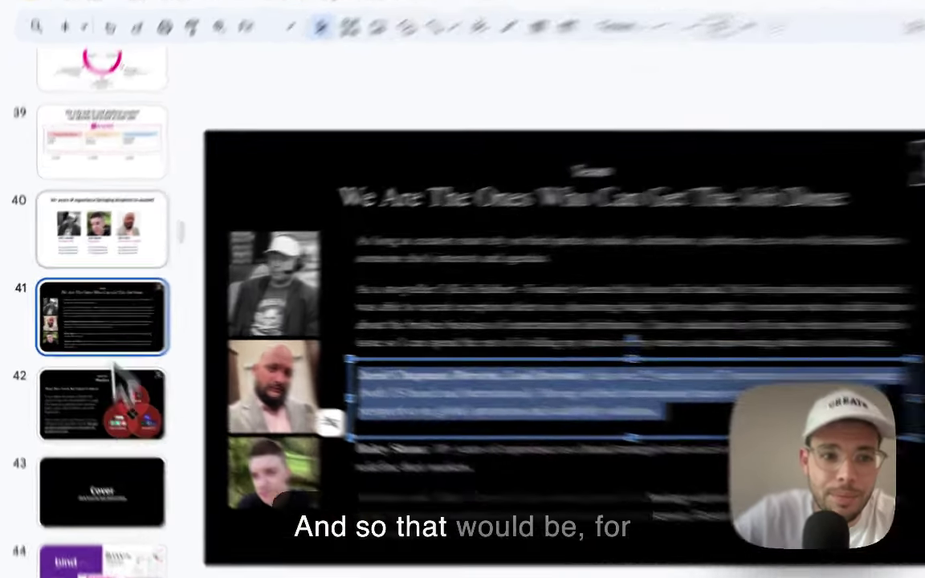
click(118, 269)
click(531, 400)
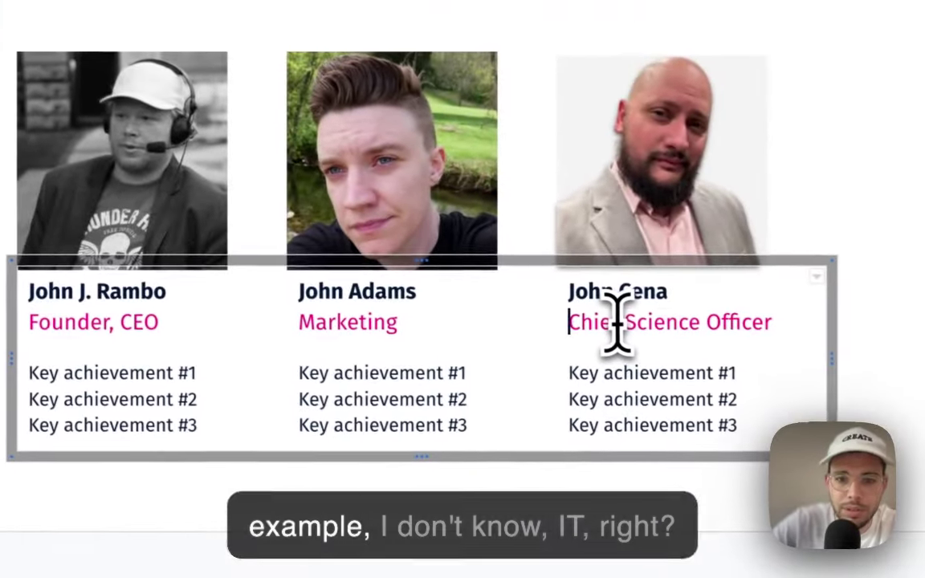
triple_click(618, 321)
text(IT)
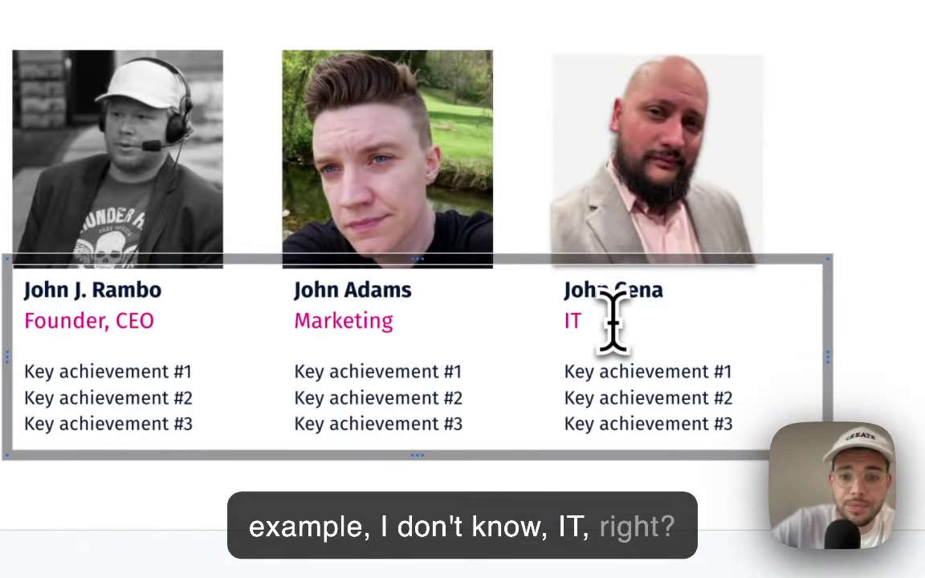
Replace the "IT" role in the third team column with "Software"
text(/)
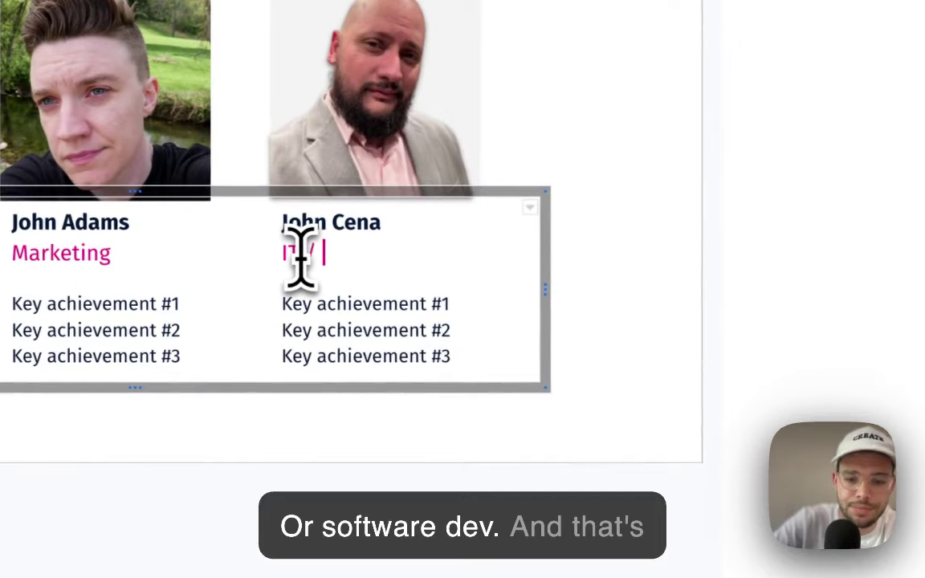
text( Software ded)
key(BackSpace)
key(BackSpace)
key(BackSpace)
key(BackSpace)
click(321, 253)
key(BackSpace)
key(BackSpace)
key(BackSpace)
key(BackSpace)
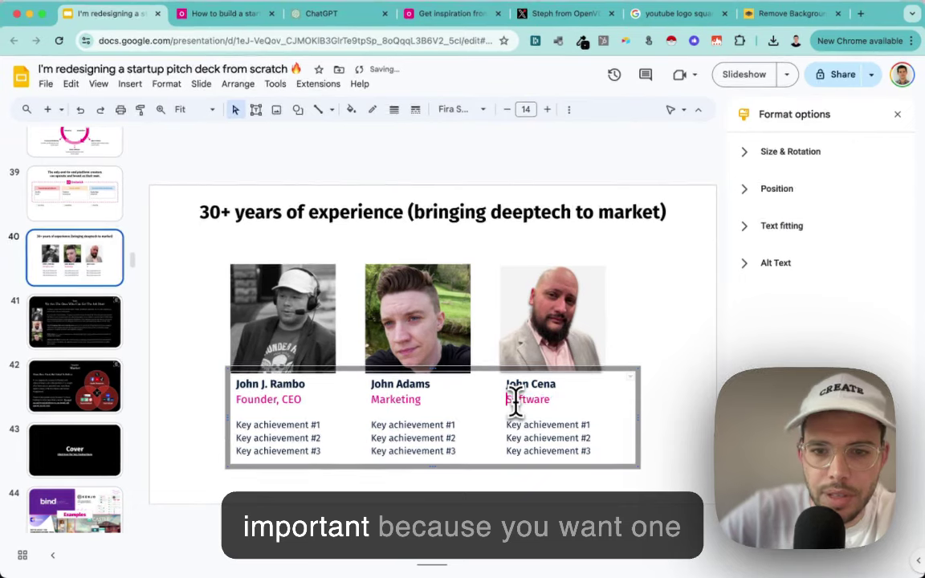
click(629, 414)
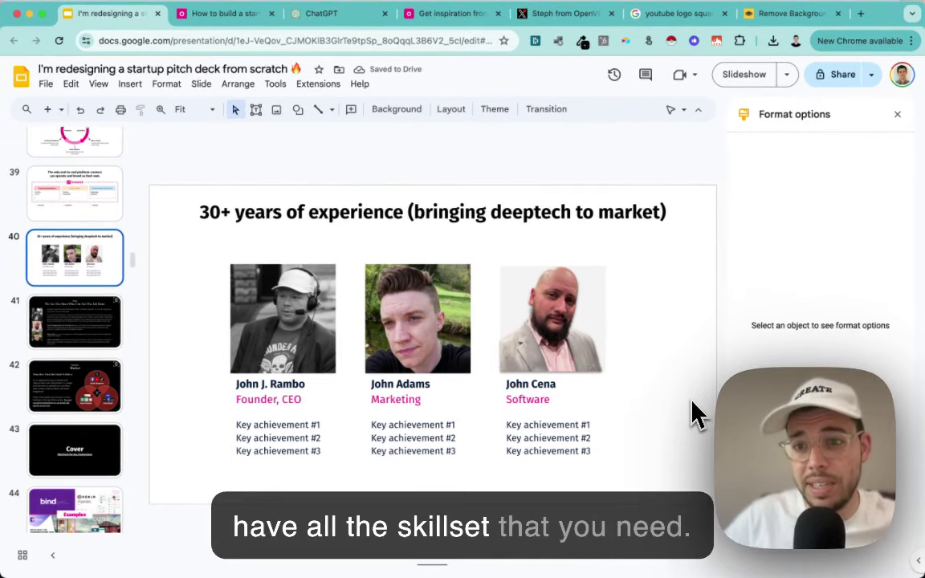
Change the role in the third team column to "Tech"
click(549, 399)
double_click(543, 401)
text(Tech)
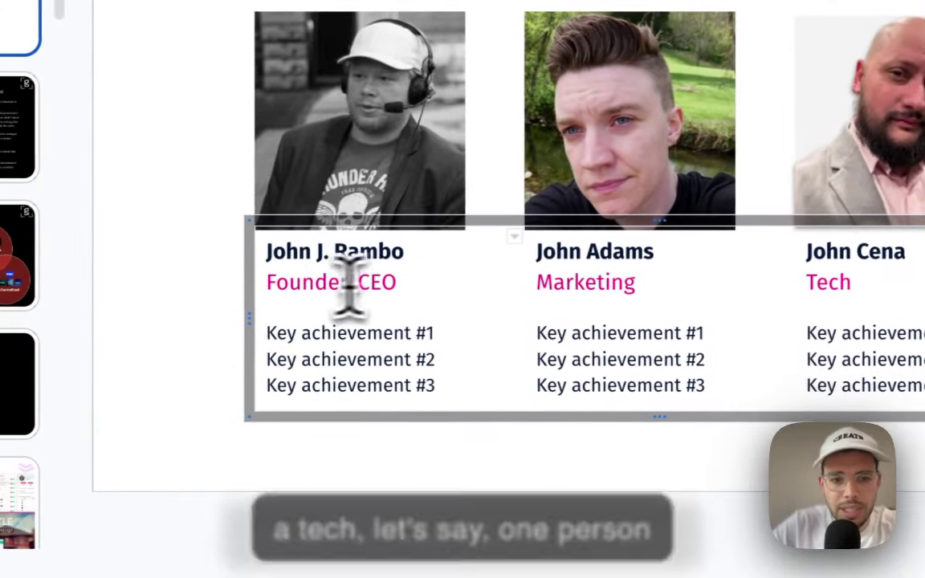
triple_click(623, 285)
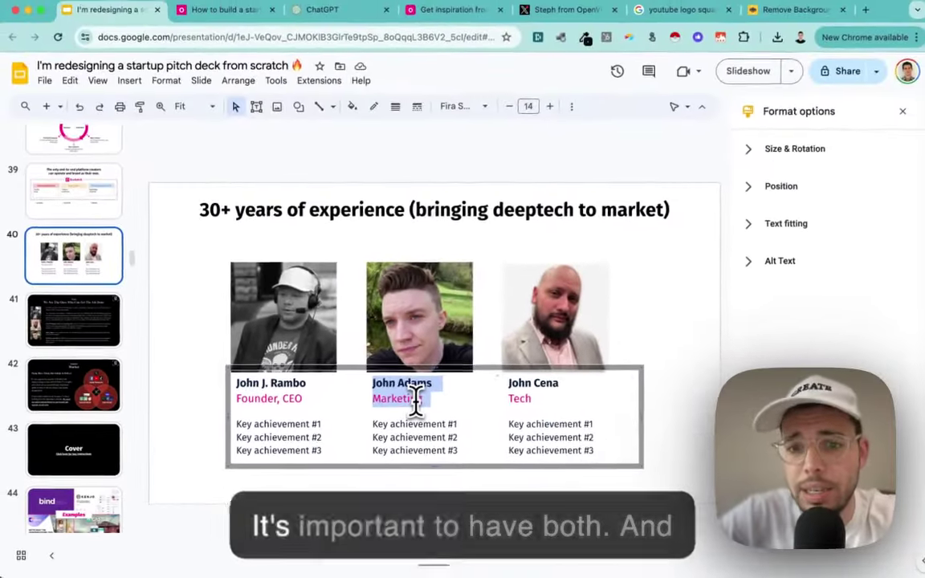
key(Escape)
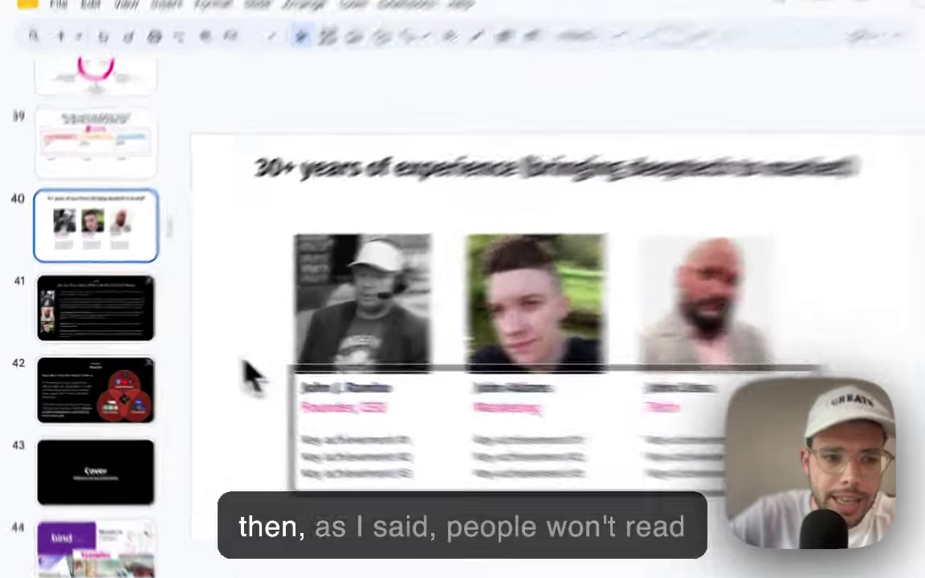
Compare the founder's paragraph on the original black team slide with the key achievement placeholders on the redesigned team slide
click(75, 322)
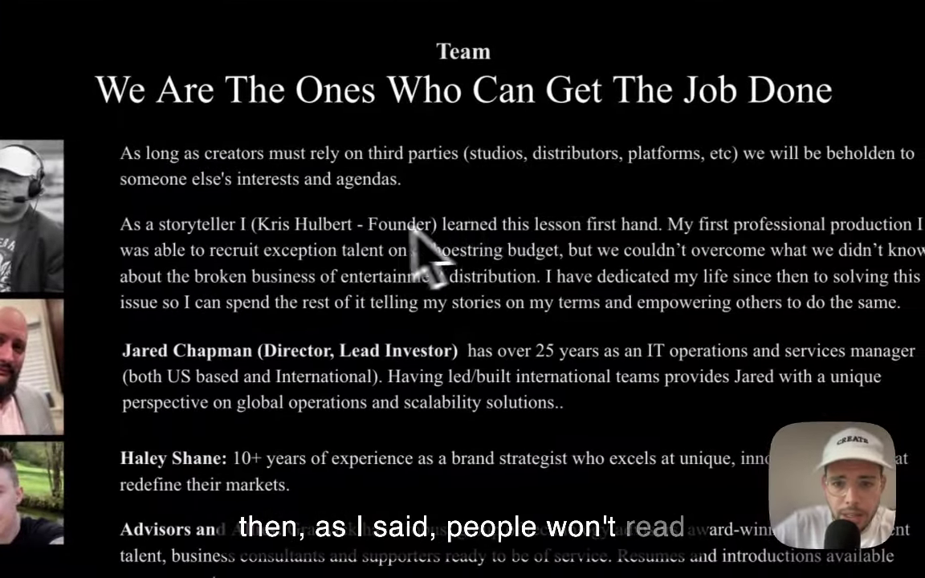
drag(376, 226, 904, 303)
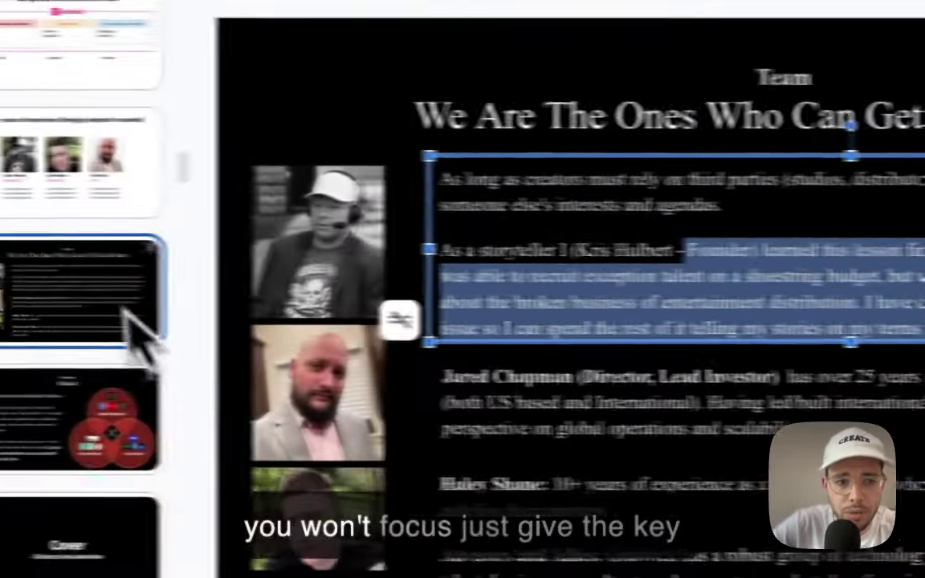
click(158, 215)
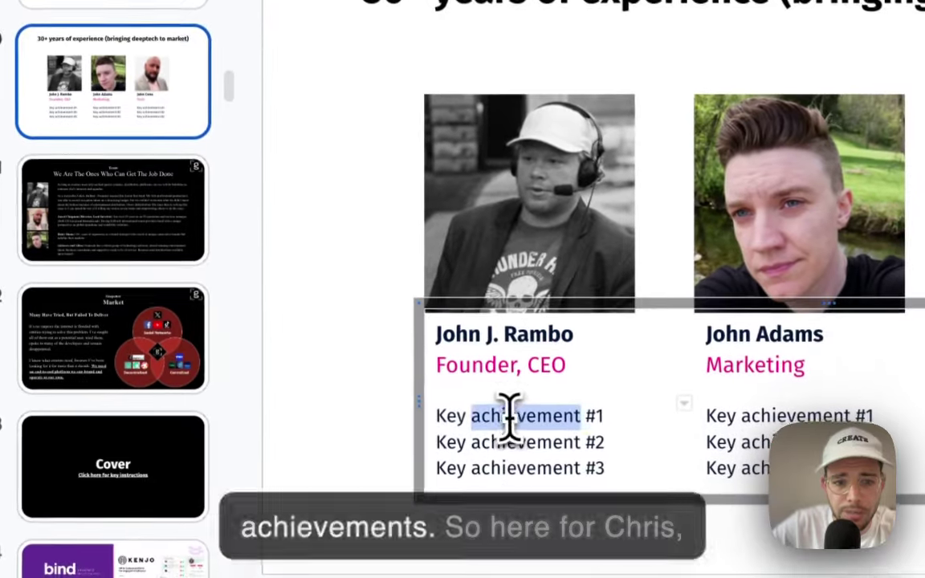
triple_click(524, 440)
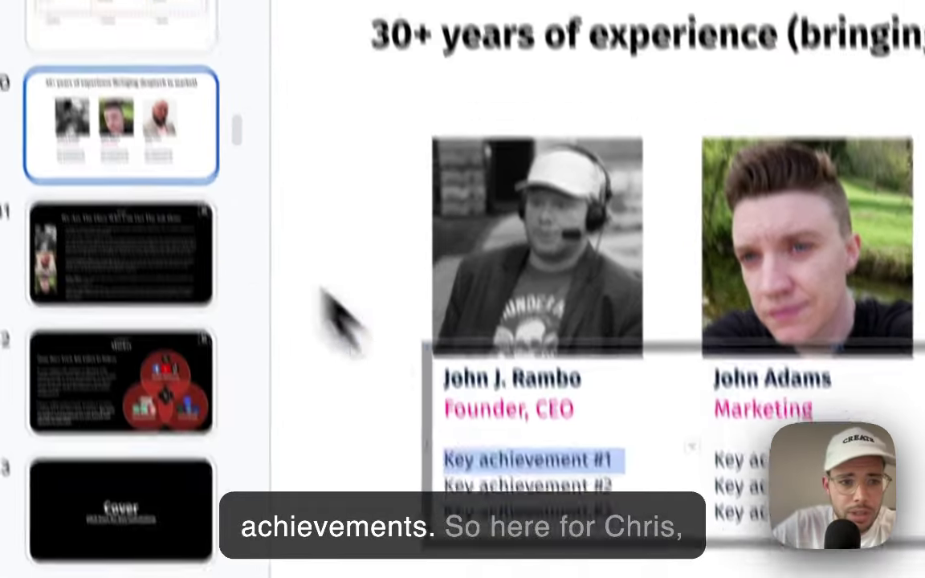
click(117, 20)
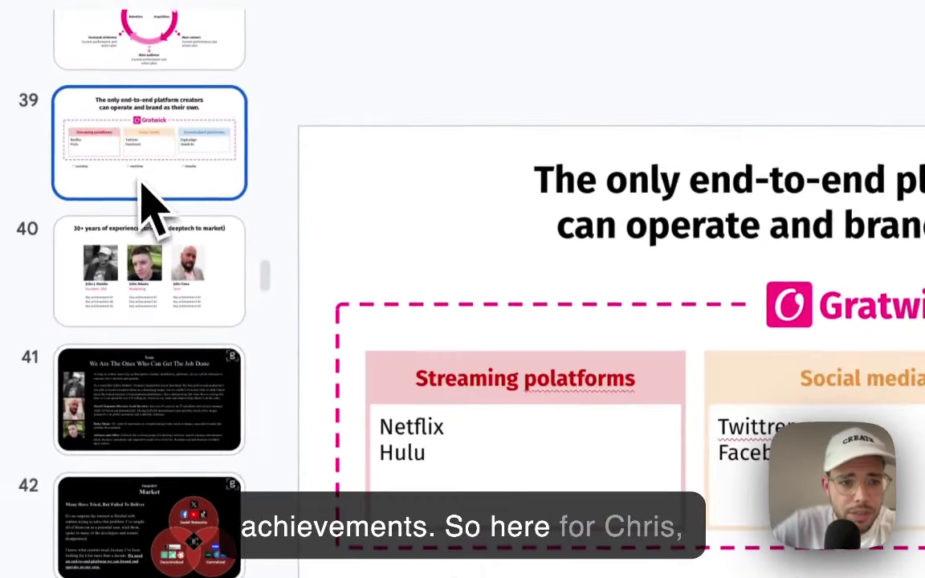
click(166, 434)
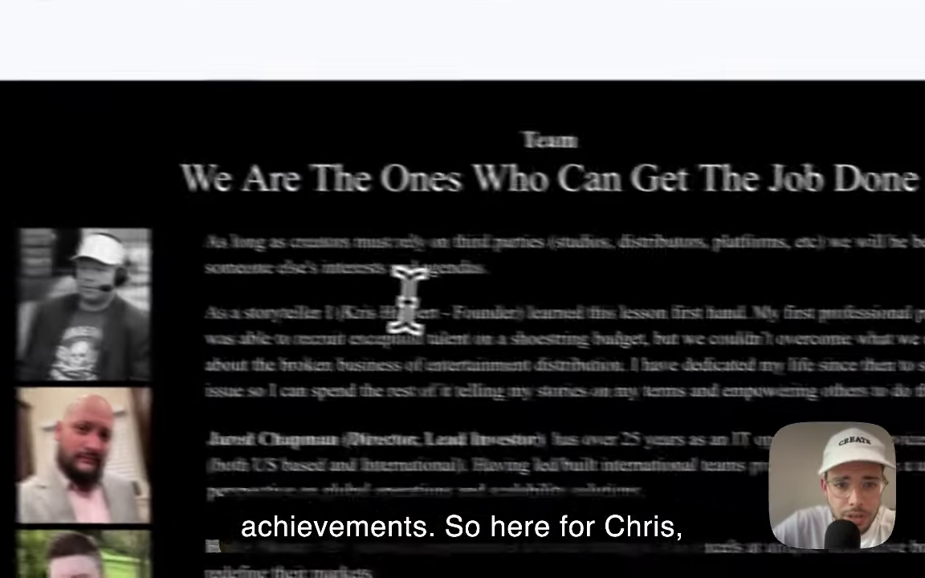
double_click(673, 360)
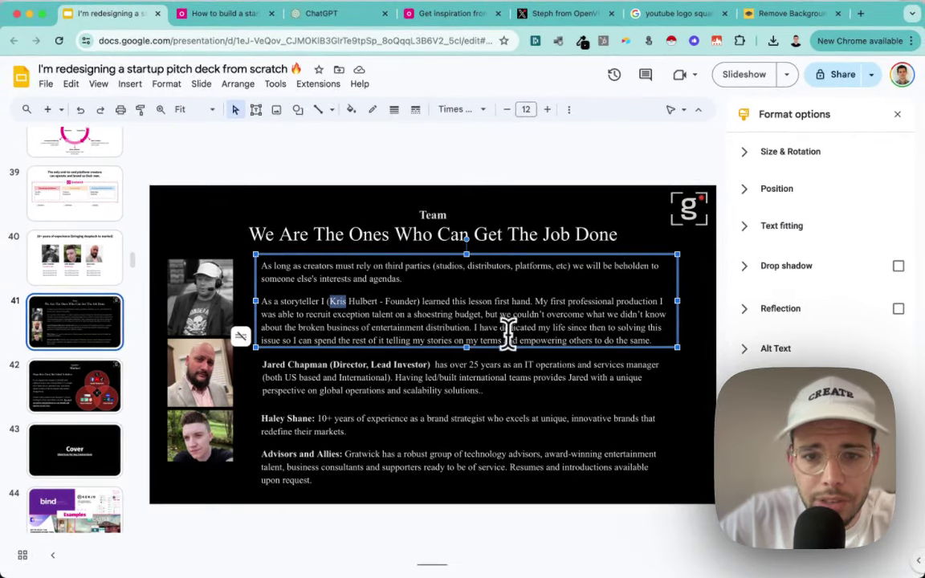
click(86, 396)
scroll(93, 382, up, 3)
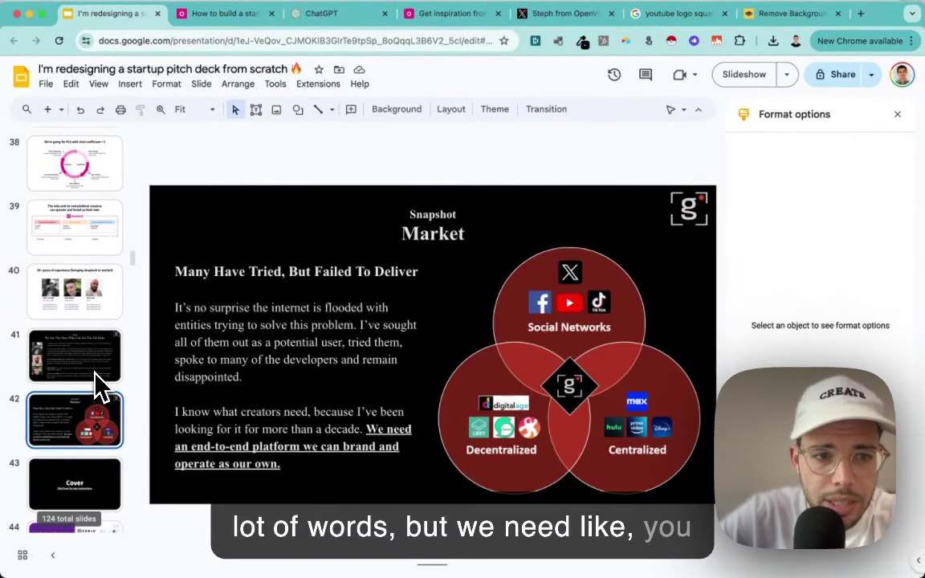
click(94, 377)
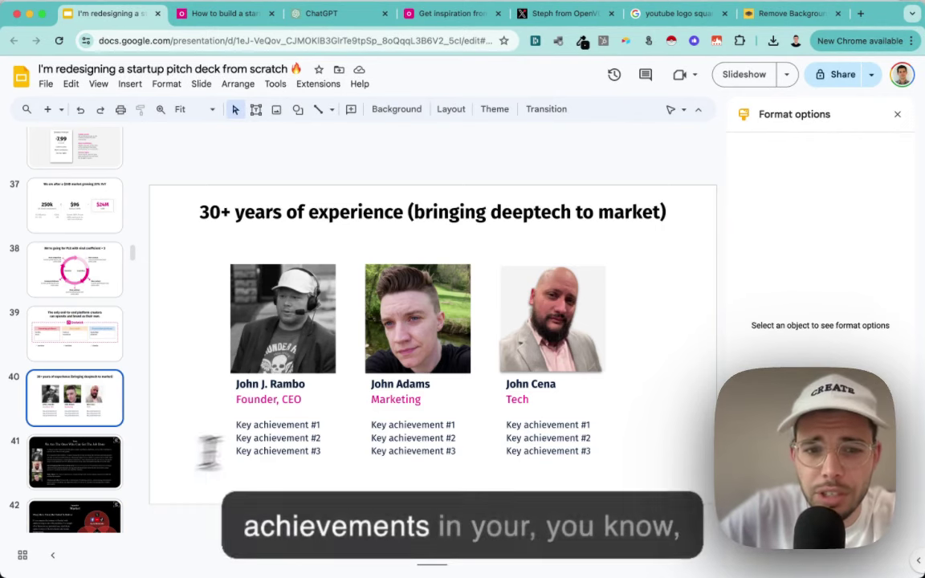
click(253, 425)
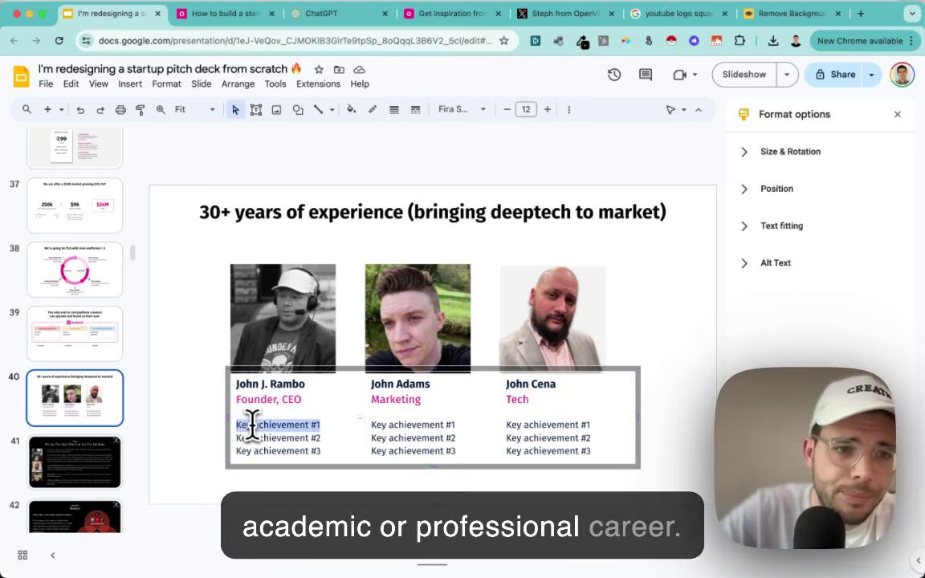
click(54, 341)
click(74, 423)
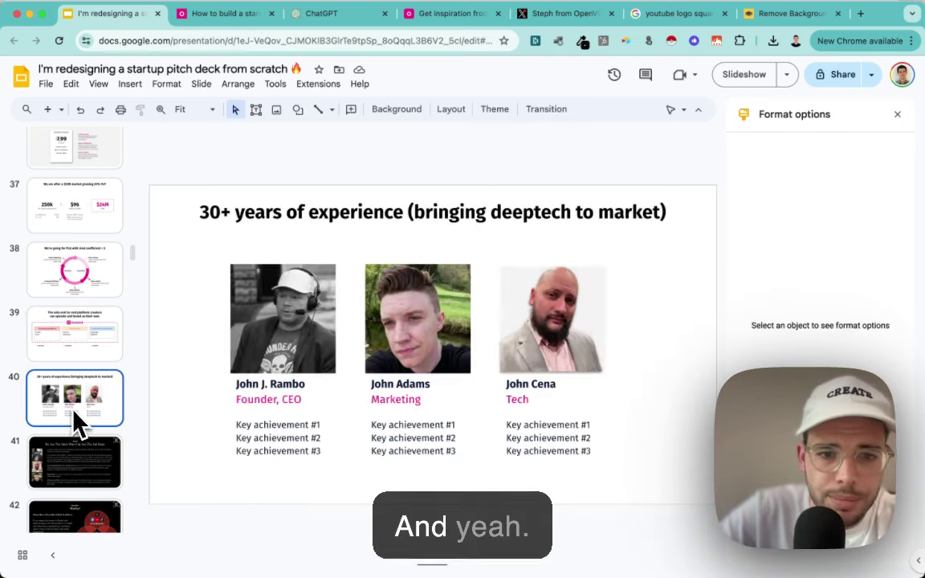
Find the original "Our Core Team" slide and examine the founder's description on it
click(274, 429)
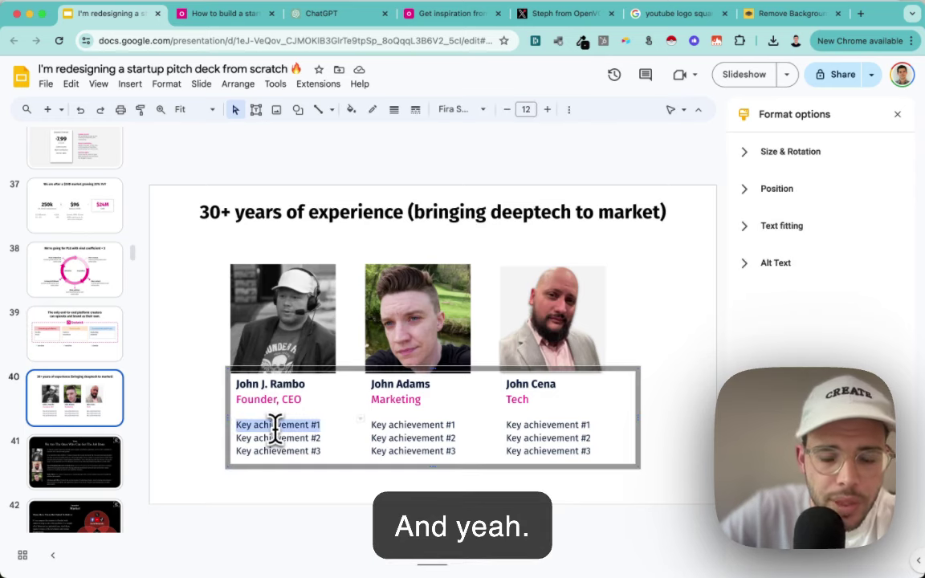
scroll(63, 288, up, 10)
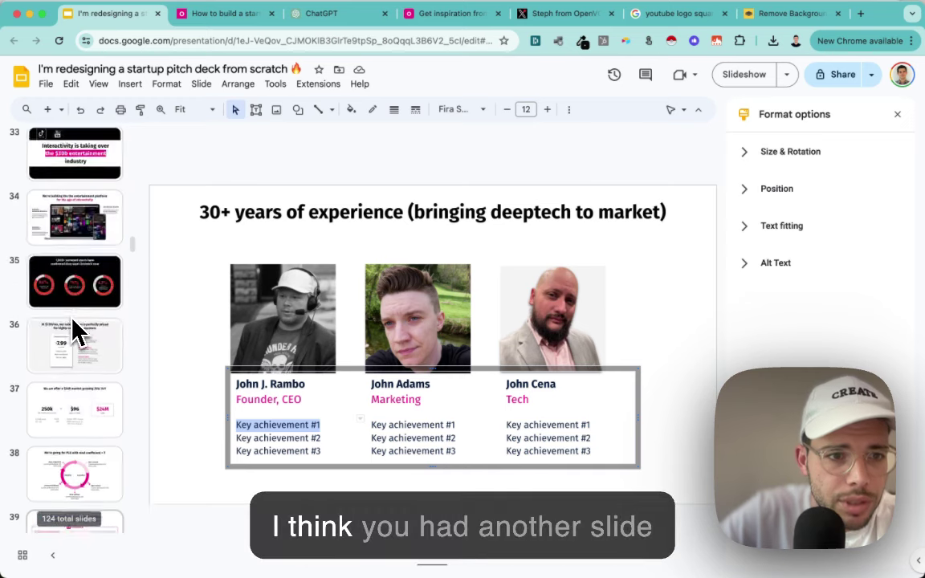
click(62, 257)
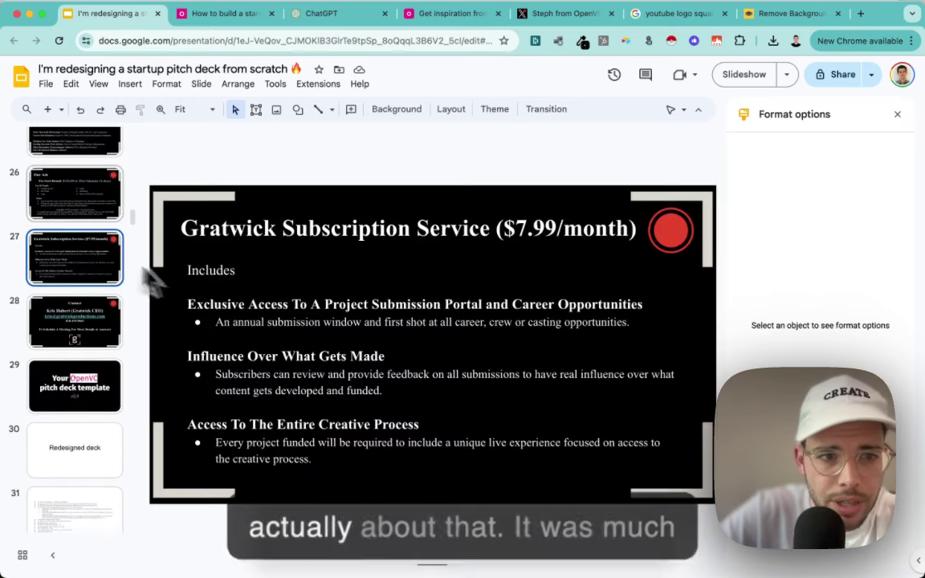
click(40, 194)
scroll(44, 200, up, 1)
scroll(56, 233, up, 2)
click(76, 277)
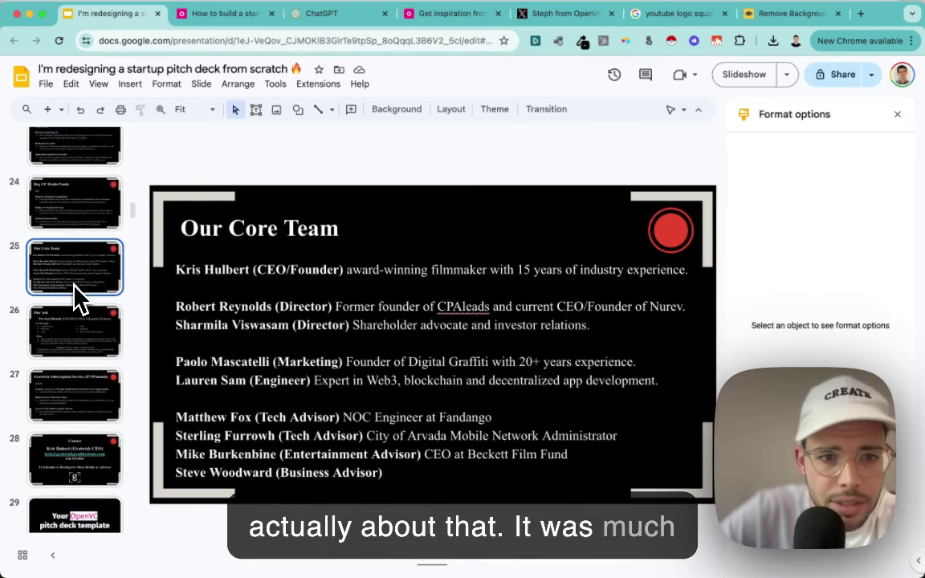
click(350, 270)
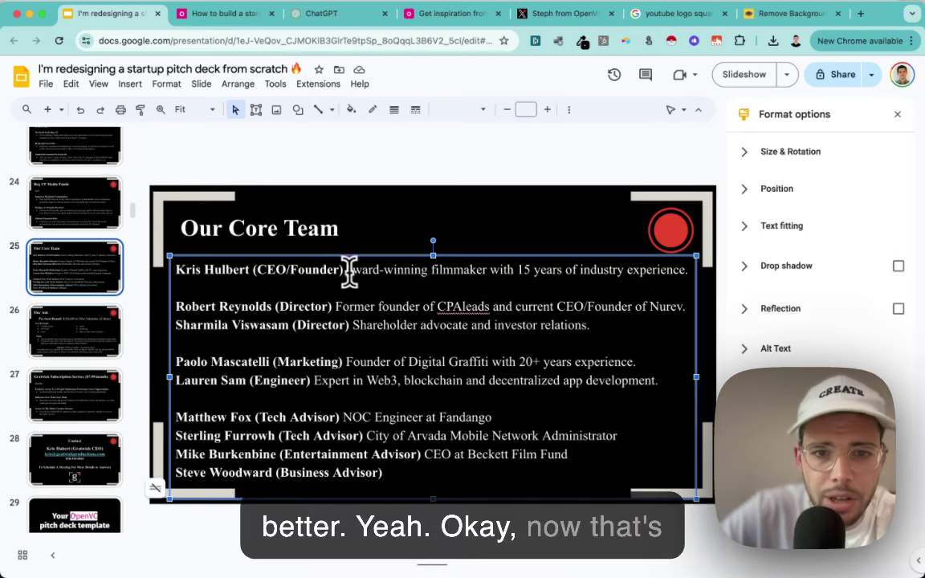
key(shift+End)
Copy the original "Our Core Team" slide and paste it directly after the redesigned team slide
scroll(72, 401, down, 1)
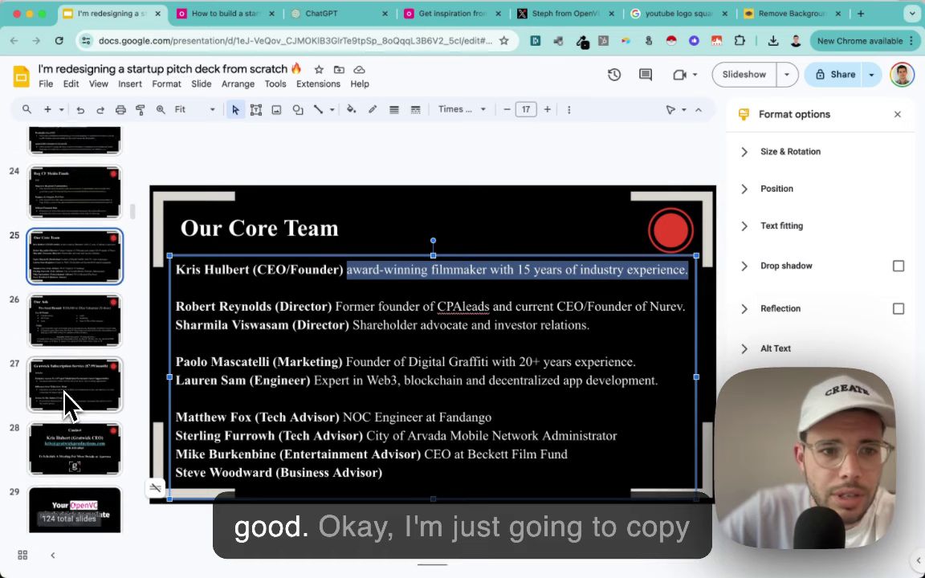
scroll(68, 329, up, 1)
click(66, 325)
scroll(69, 325, down, 2)
scroll(61, 310, down, 10)
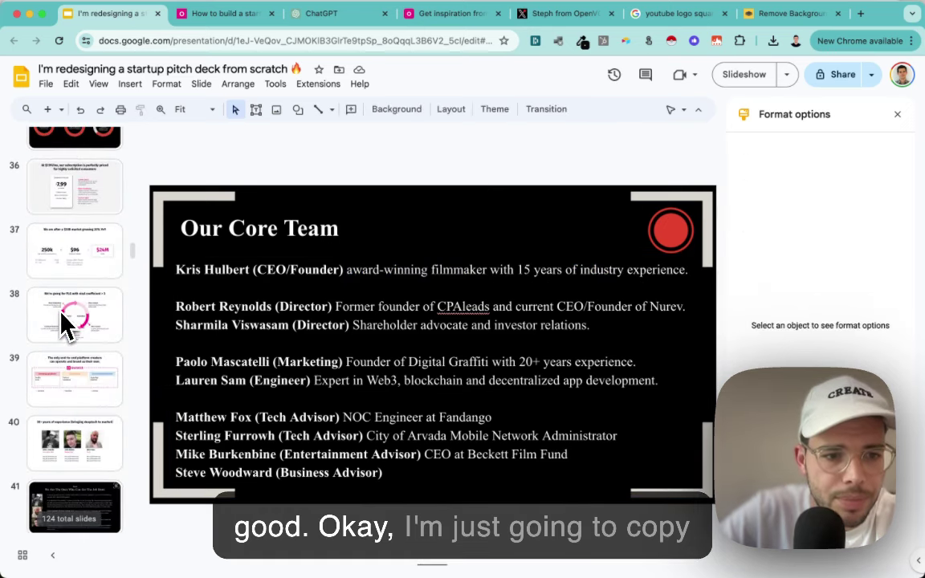
click(66, 368)
click(75, 413)
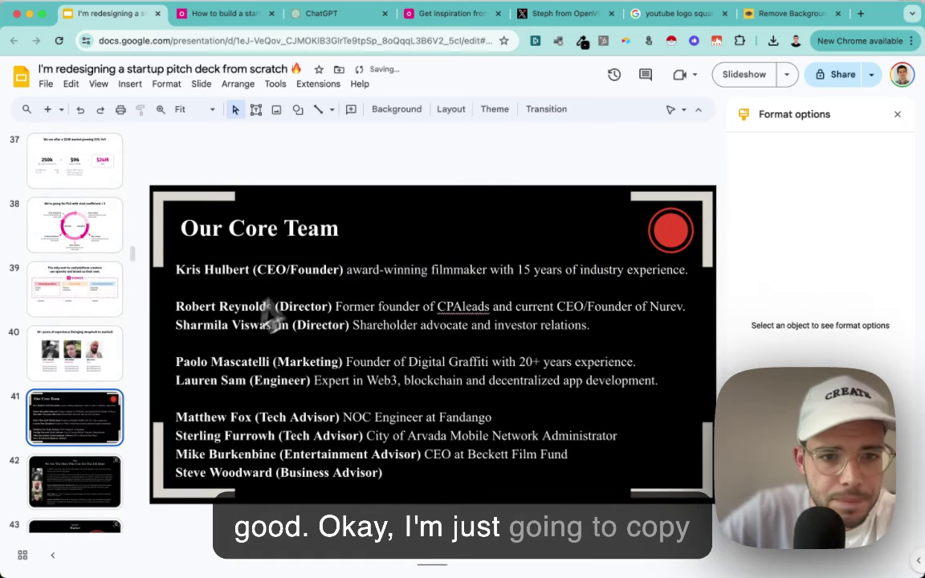
Replace the founder column's key achievements with the core team slide's text "Award-winning filmmaker with 15 years of industry experience."
click(331, 274)
key(shift+End)
key(cmd+c)
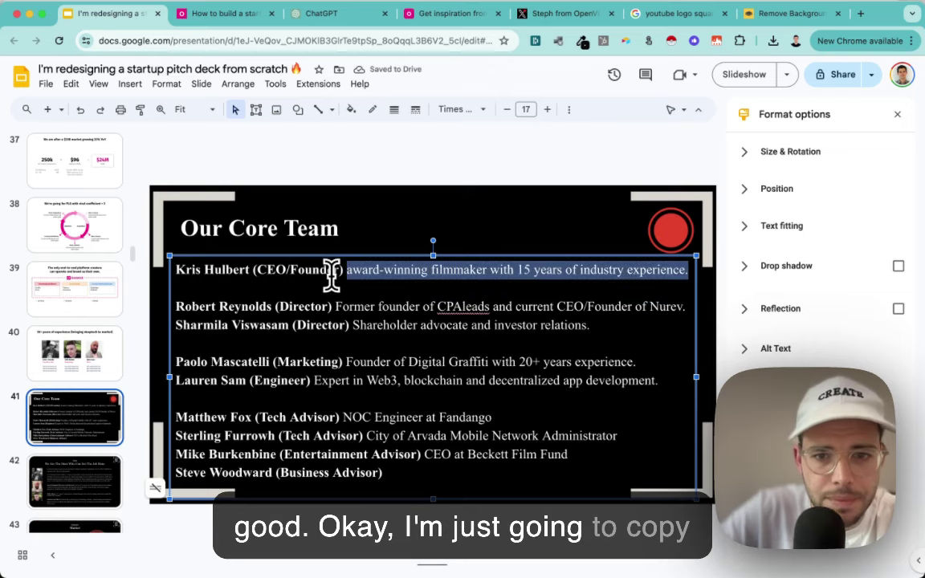
click(55, 324)
key(shift+Down)
key(shift+End)
key(cmd+v)
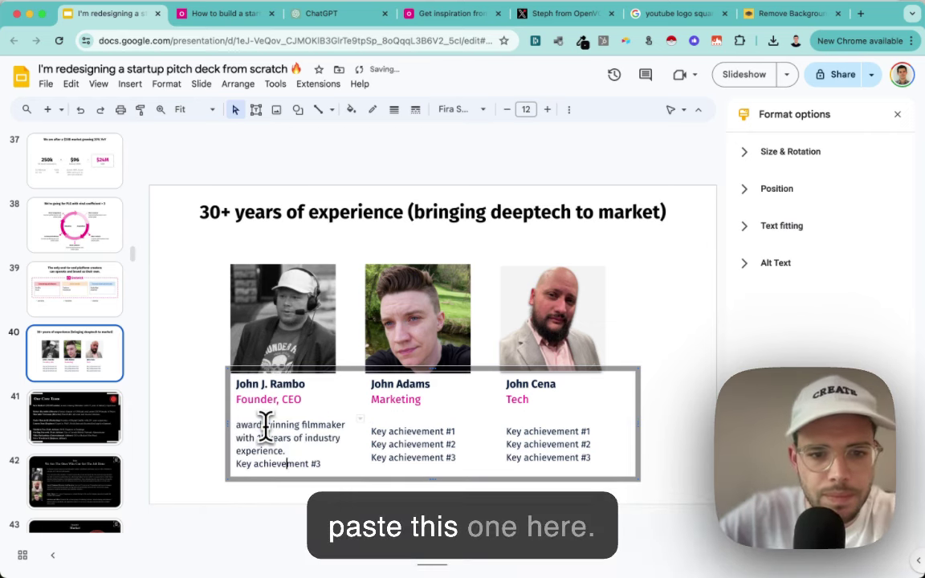
key(shift+Up)
key(BackSpace)
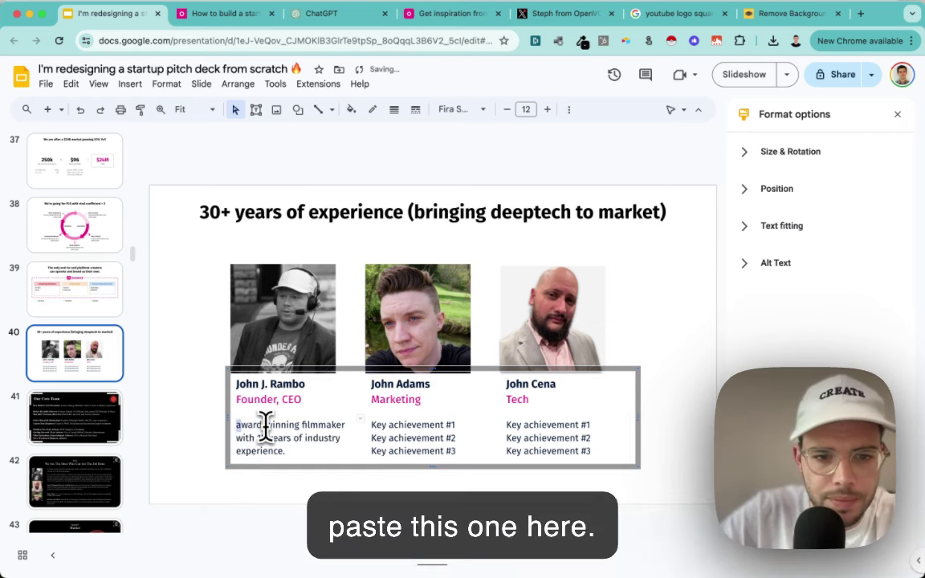
key(Escape)
key(Escape)
click(299, 424)
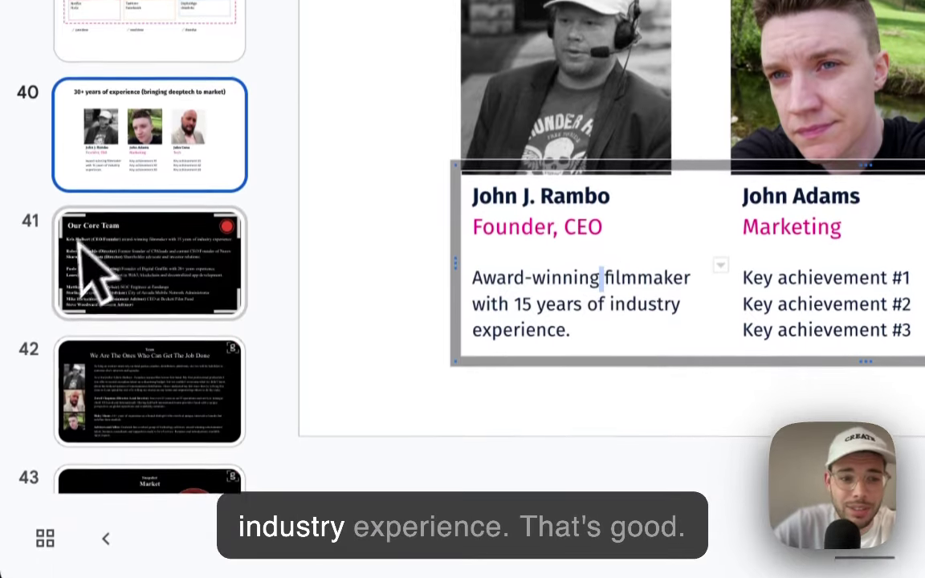
Replace the Tech column's key achievements with the director's description "Former founder of CPAleads and current CEO/Founder of Nurev."
click(128, 402)
key(Up)
click(552, 181)
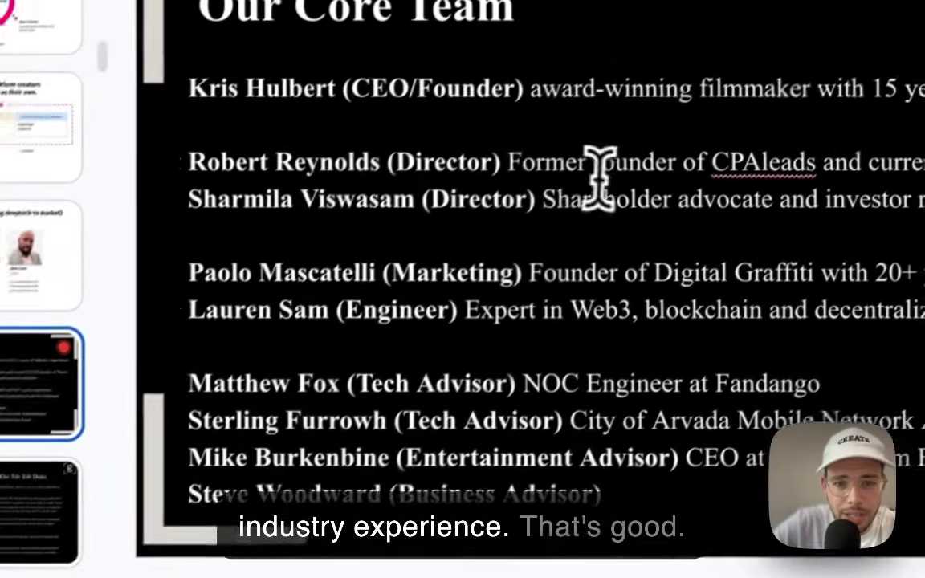
triple_click(552, 181)
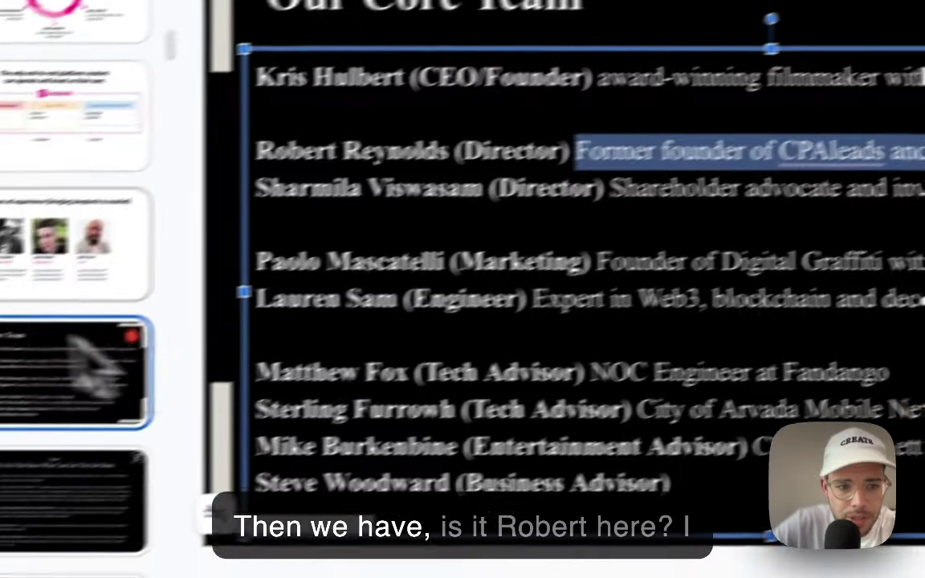
click(32, 313)
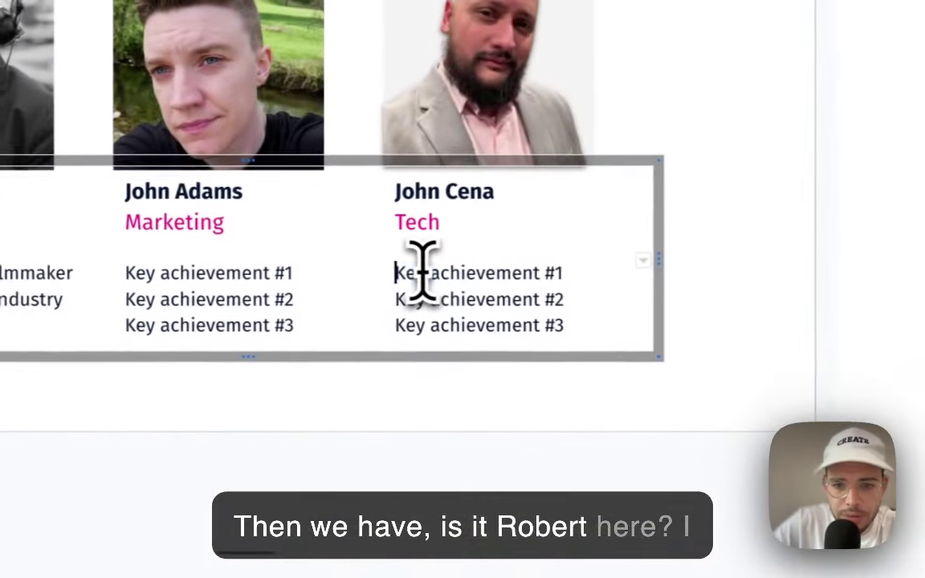
triple_click(413, 269)
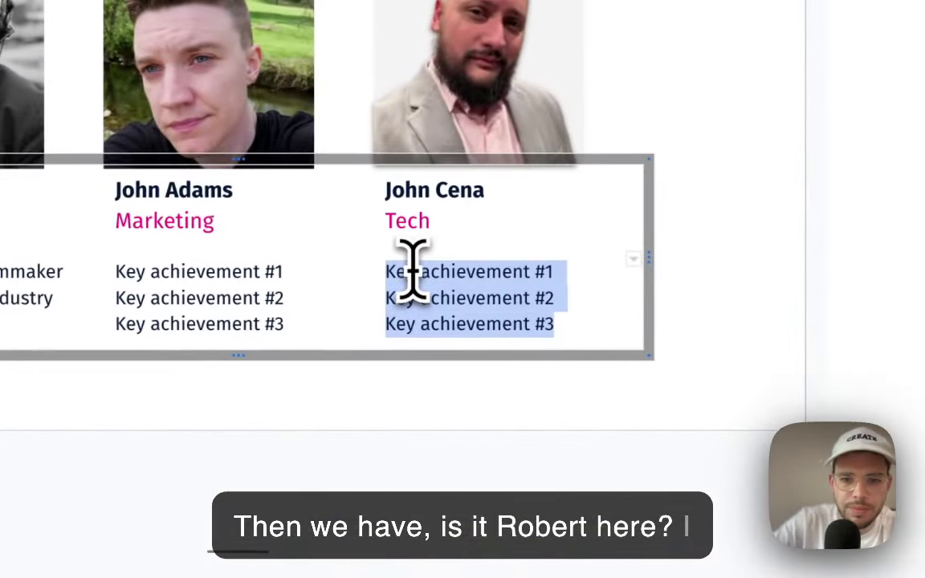
text(Former founder of CPAleads and current CEO/Founder of Nurev.)
key(Escape)
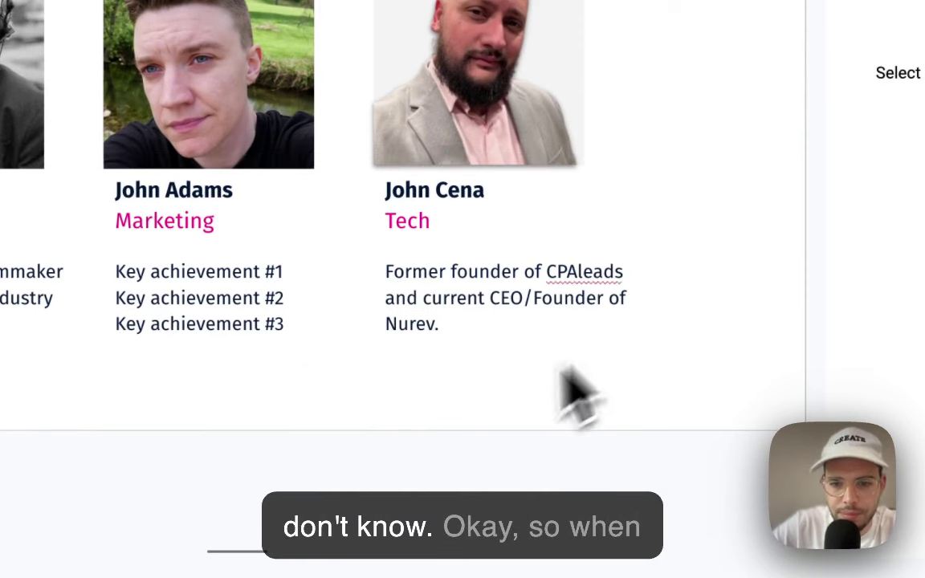
Change the Tech column's description to "25 years as an IT operations and services manager, both US based and International."
click(530, 288)
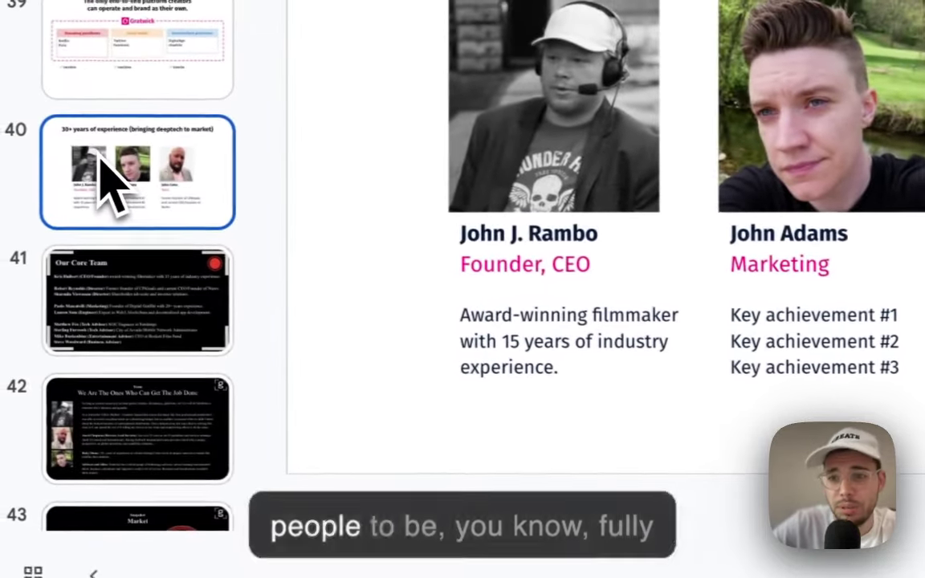
key(Down)
key(Down)
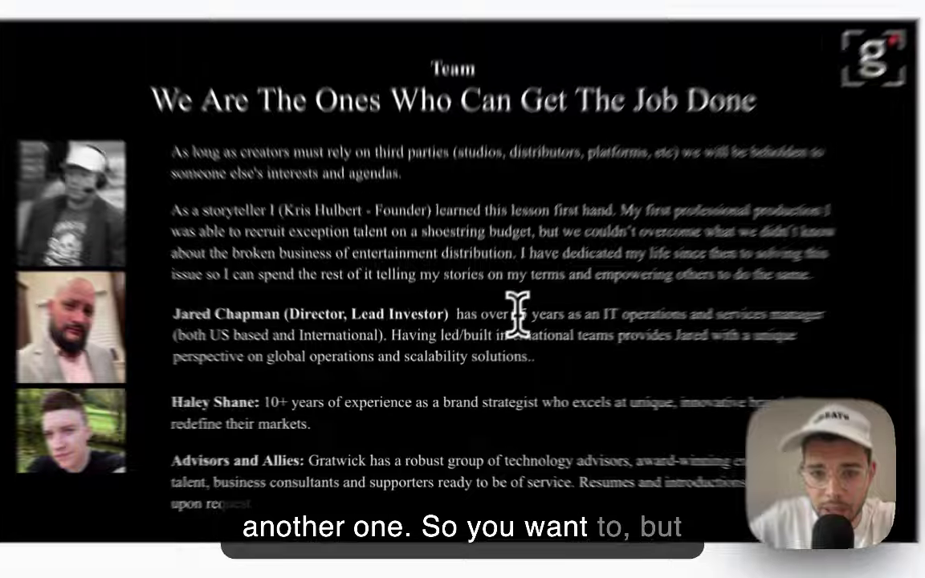
drag(470, 364, 346, 377)
drag(526, 289, 617, 270)
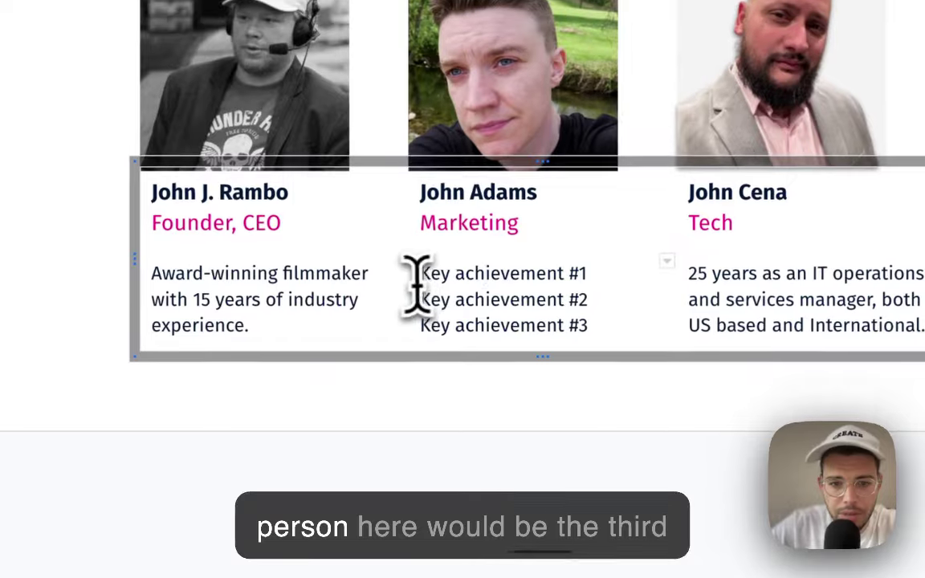
Replace the Marketing column's key achievements with "10+ years of experience as a brand strategist who excels at unique, innovative brands that redefine their markets."
drag(370, 425, 498, 474)
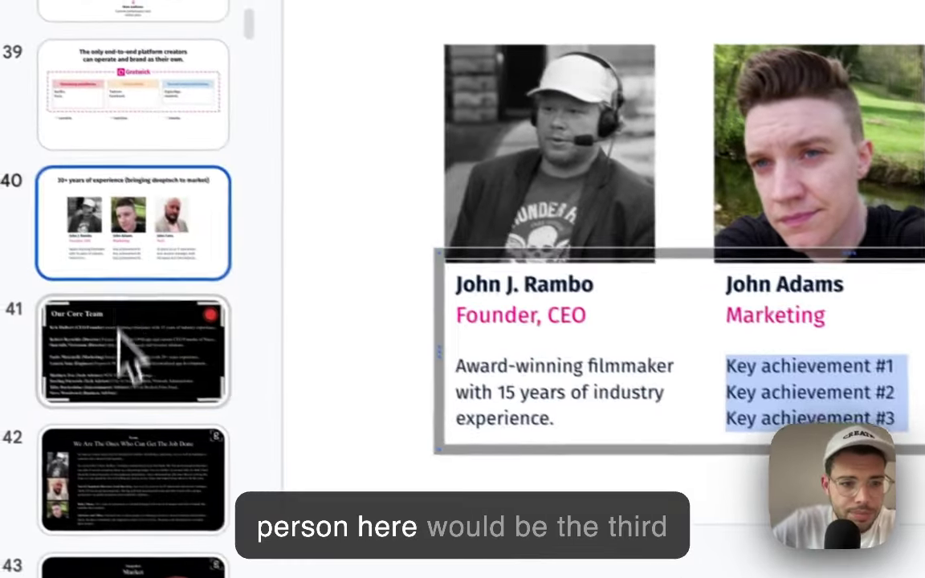
click(128, 353)
click(169, 440)
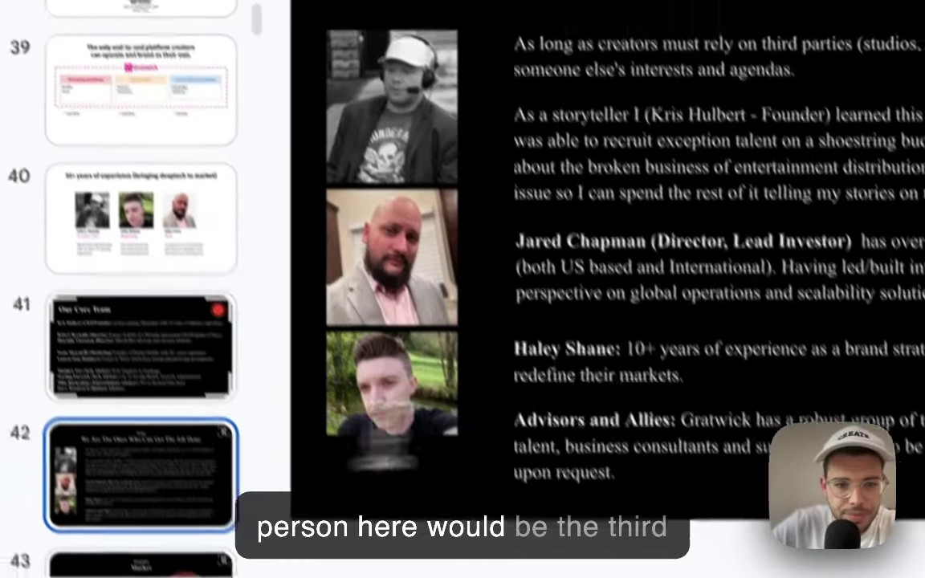
click(675, 264)
shift+click(673, 261)
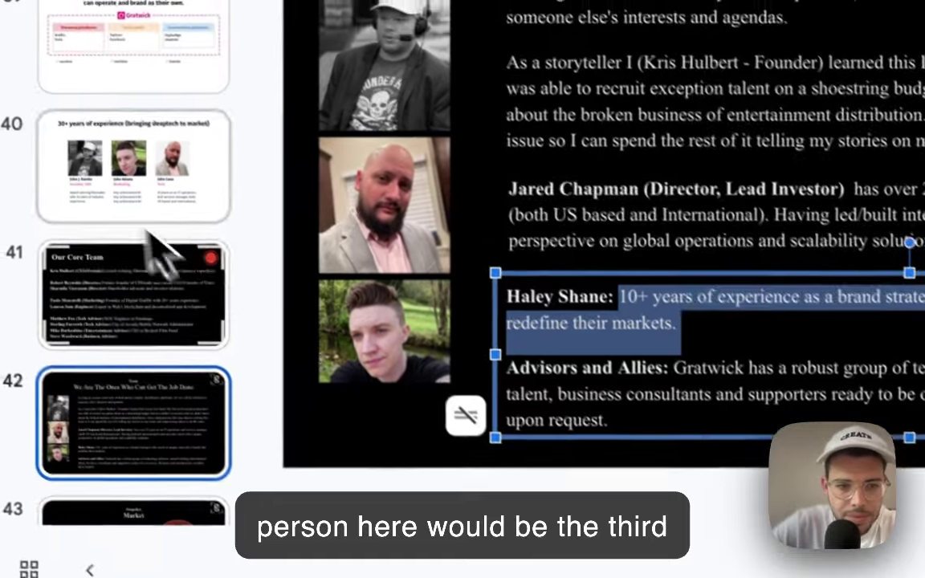
click(94, 128)
click(503, 265)
click(512, 272)
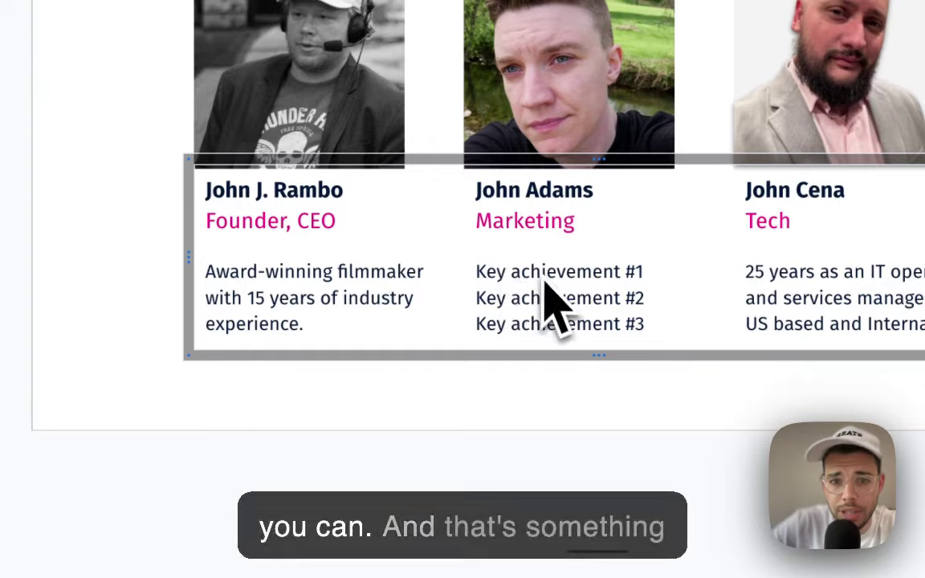
key(ctrl+a)
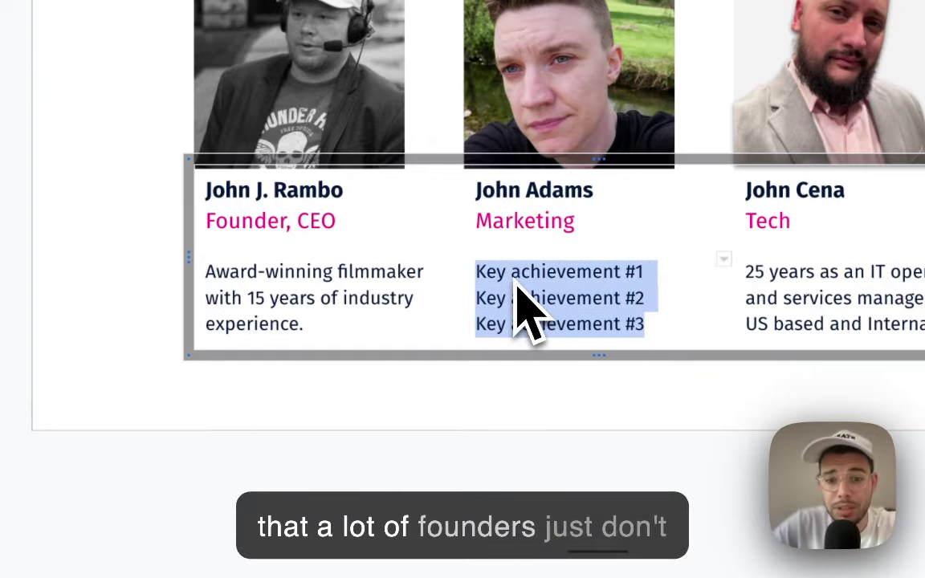
text(10+ years of experience as a brand strategist who excels at unique, innovative brands that redefine their markets.)
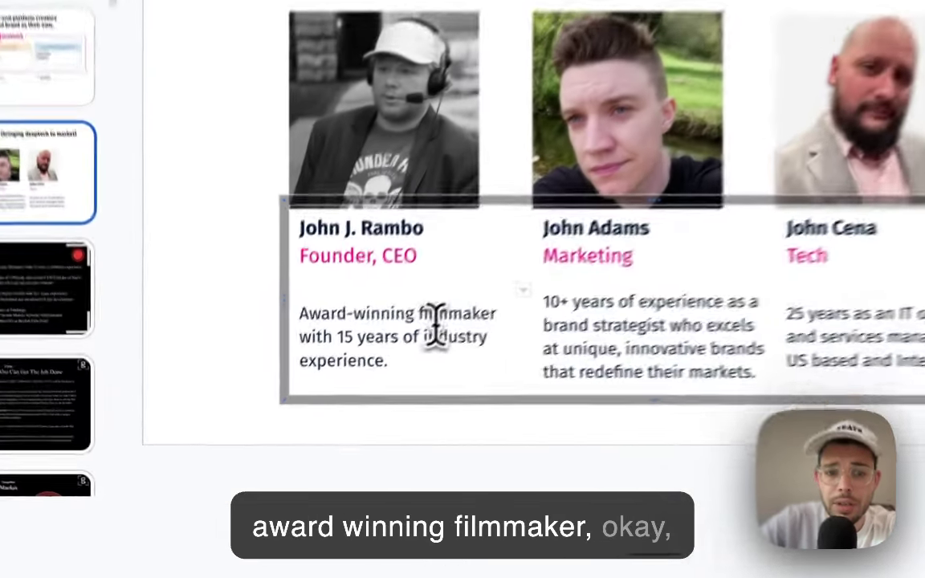
double_click(311, 436)
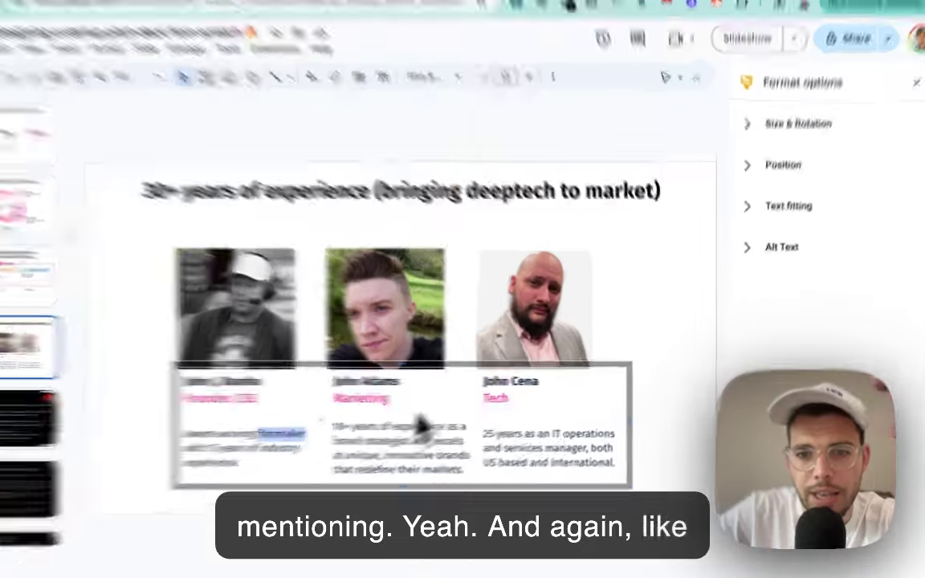
click(654, 371)
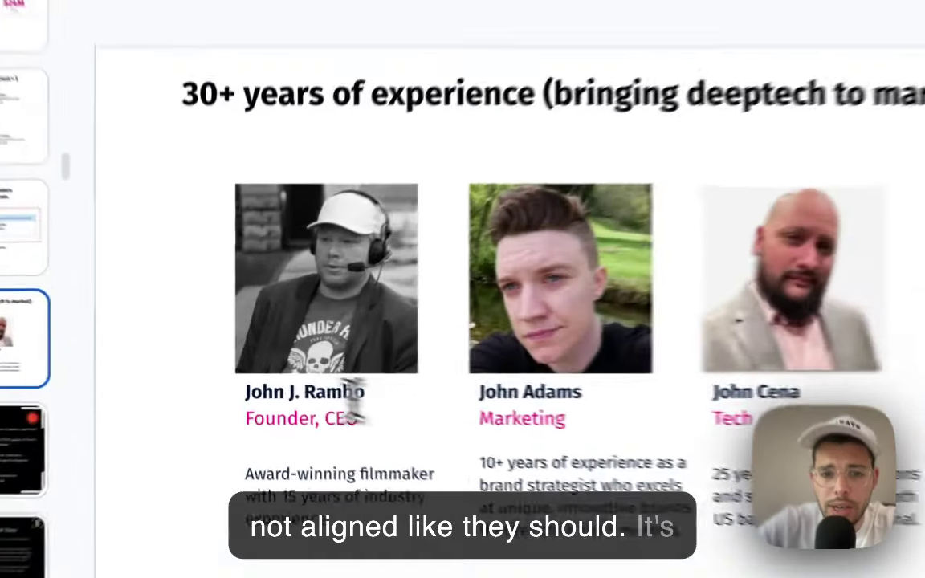
click(294, 387)
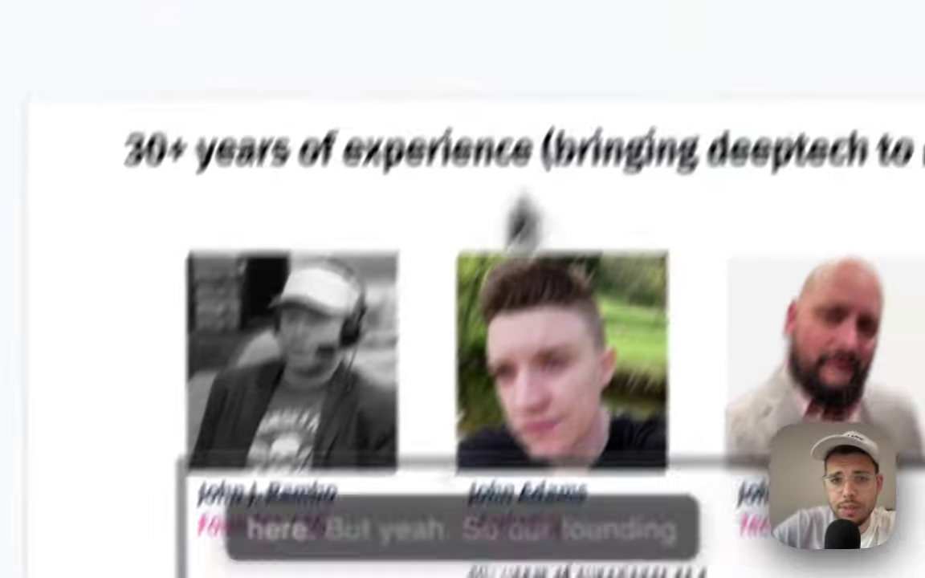
Replace the team slide's headline with "Our founding team brings the right mix of tech, go-to-market and filmmaking expertise"
click(564, 50)
triple_click(564, 50)
key(Left)
key(shift+End)
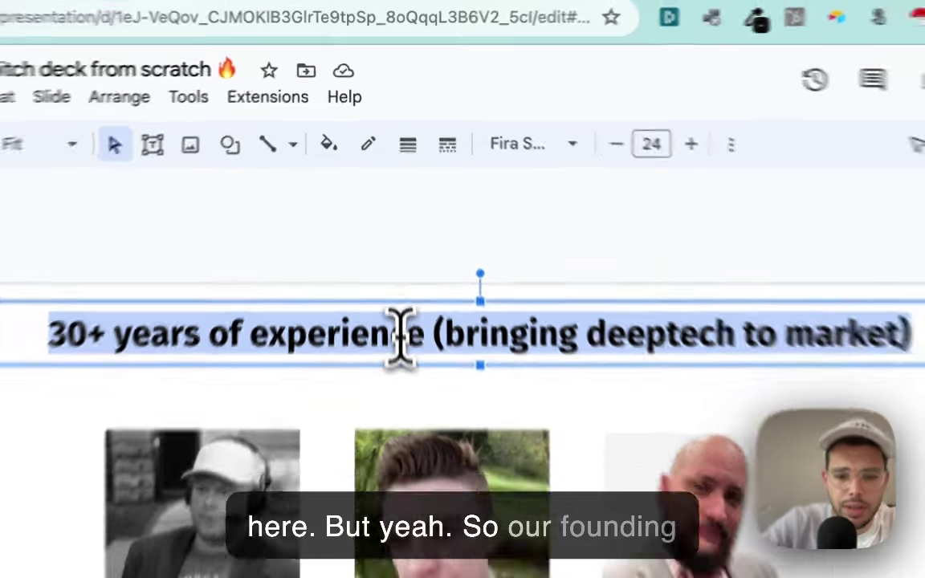
text(OUr)
key(BackSpace)
key(BackSpace)
key(BackSpace)
text(Our founding team brings the right m)
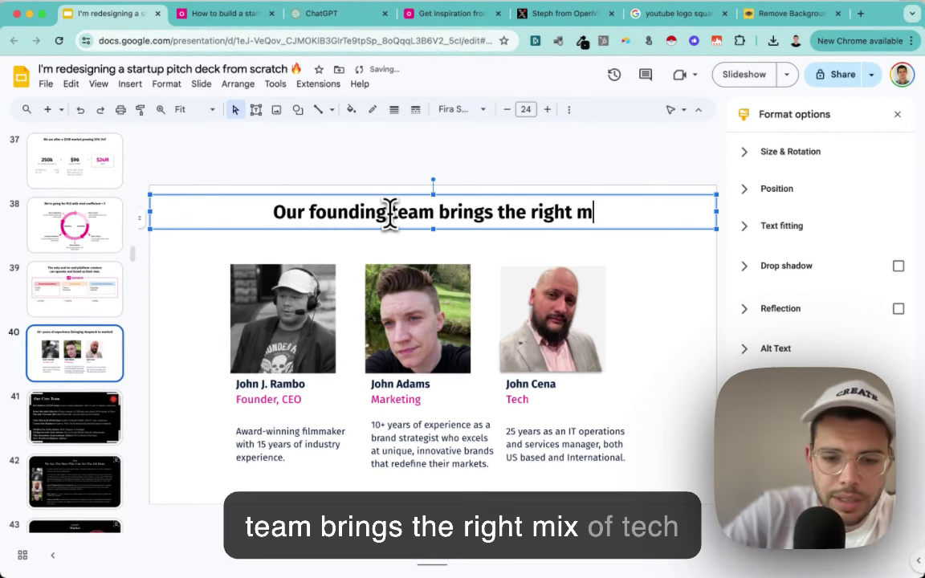
text(ix opf tech e)
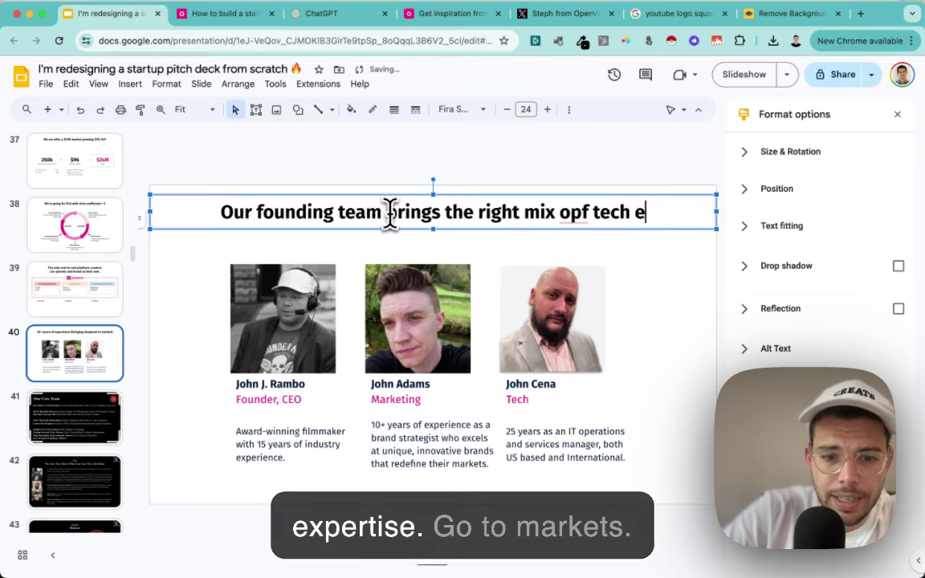
text(xpertise, )
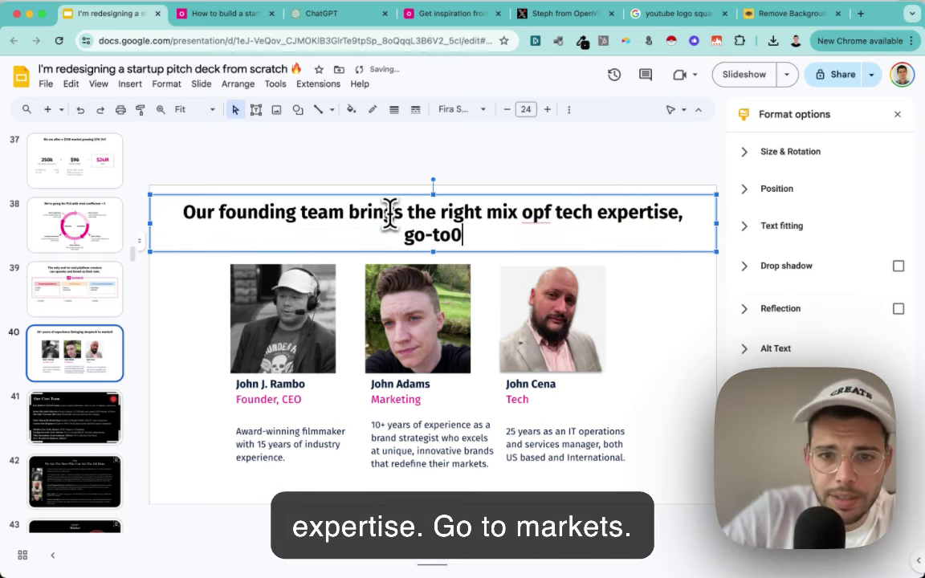
text(go-to-market and)
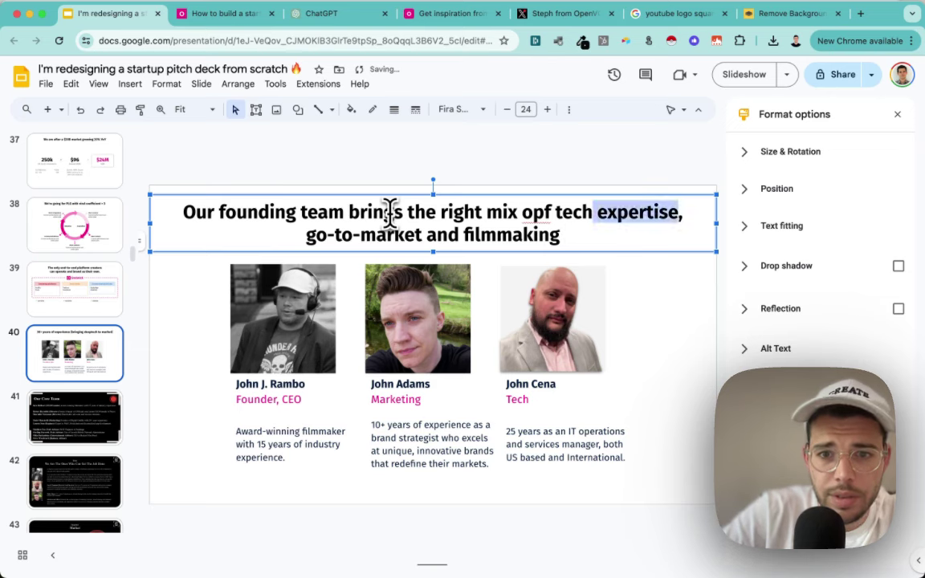
text(filmmaking exopertise)
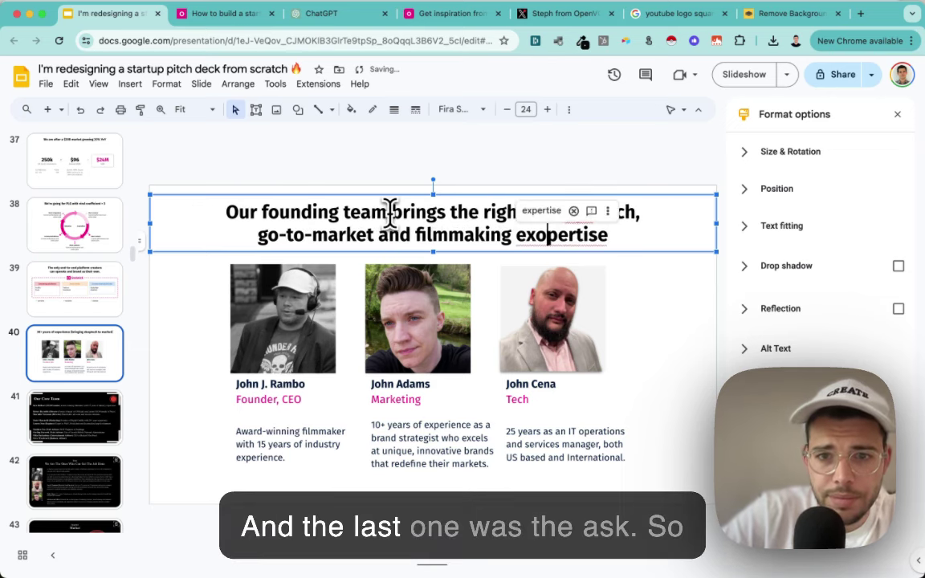
key(BackSpace)
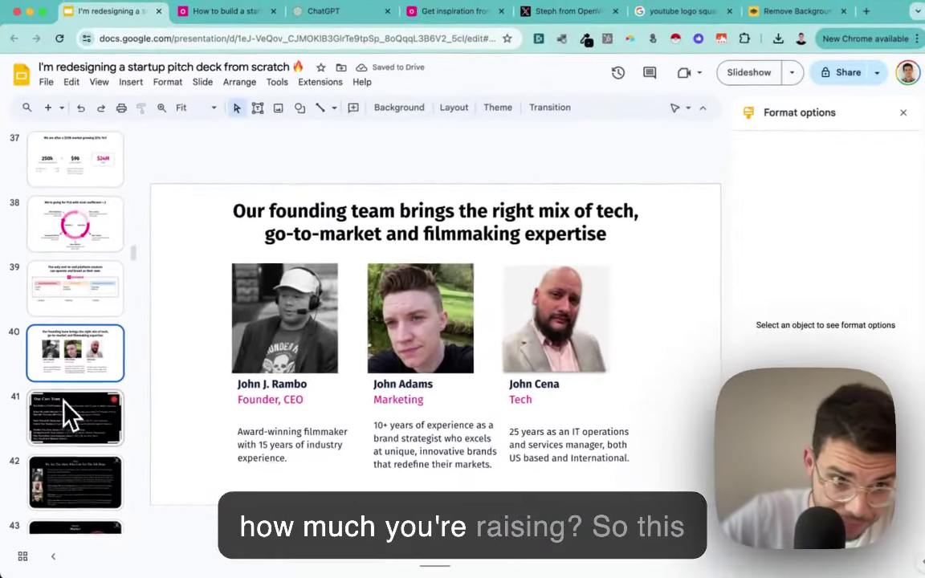
Look through the template slides for the funding section and open the rocket-illustrated "We are raising $2M to open the US market" slide
scroll(68, 359, down, 20)
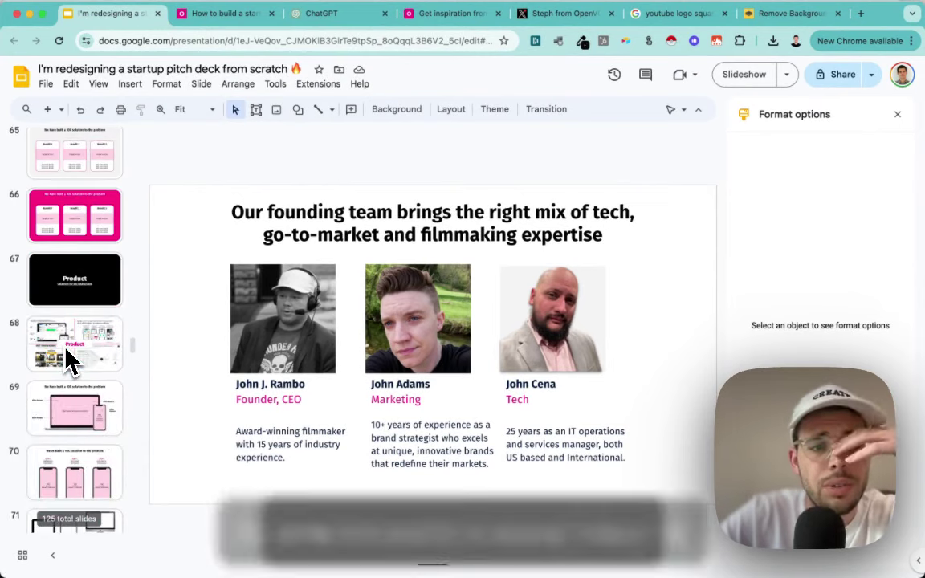
scroll(67, 351, down, 20)
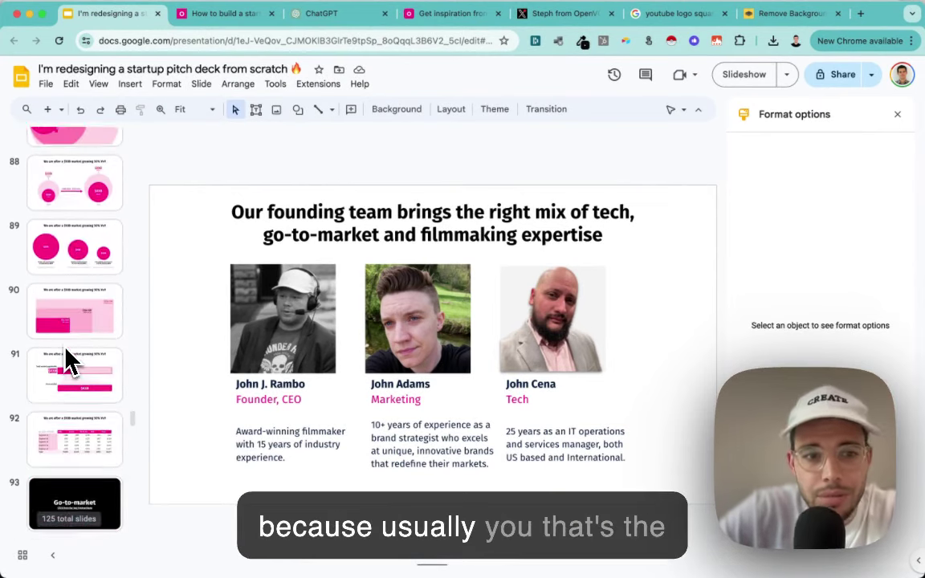
scroll(69, 361, down, 5)
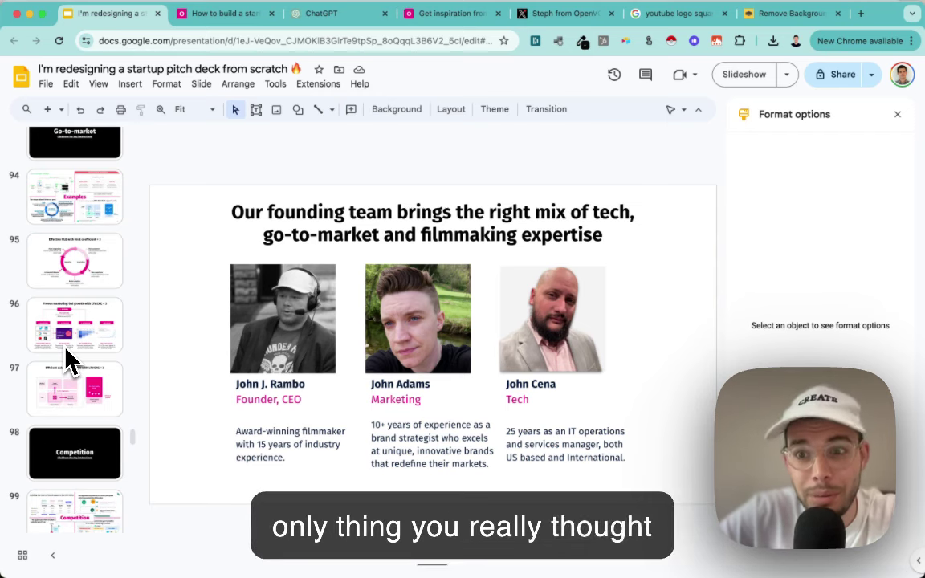
scroll(67, 359, down, 5)
scroll(68, 362, up, 4)
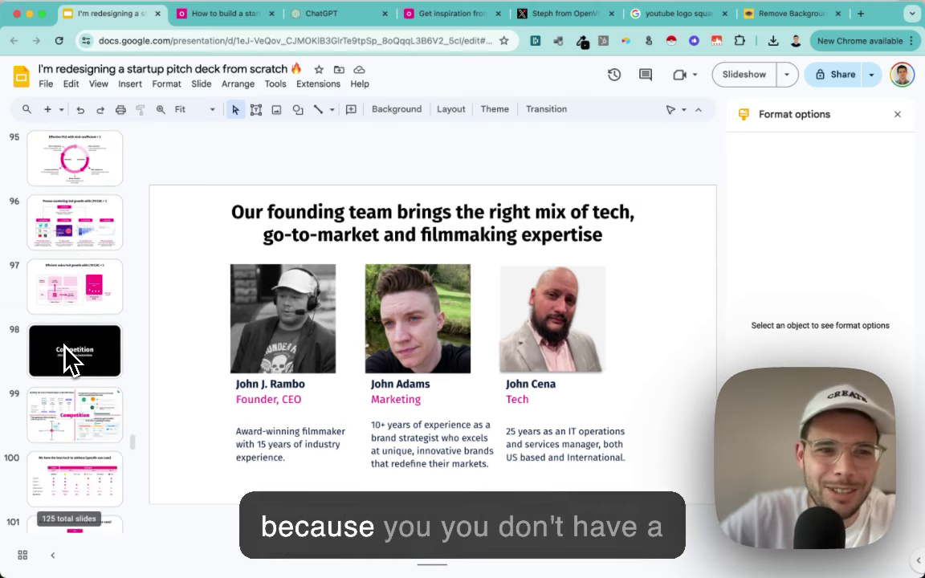
scroll(69, 361, down, 20)
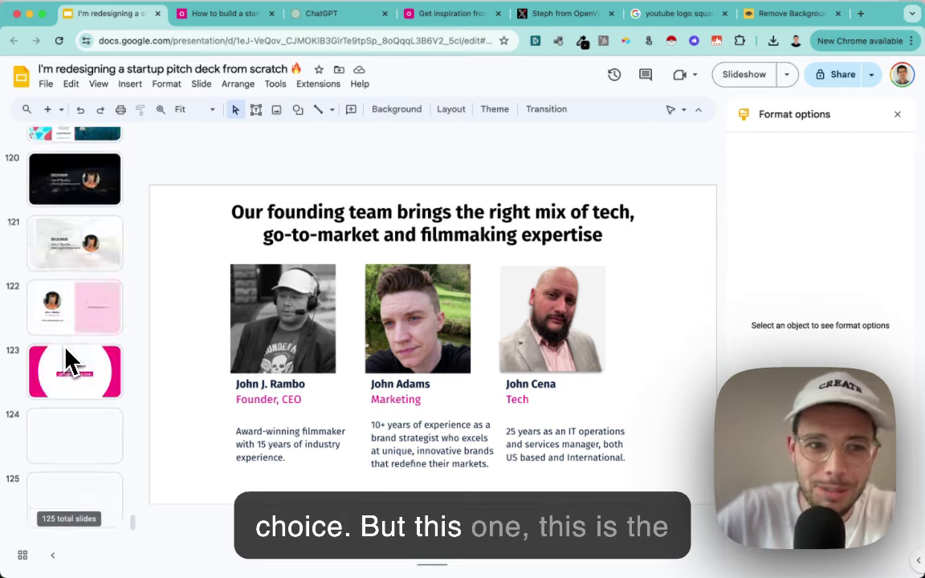
scroll(69, 361, up, 3)
scroll(69, 361, up, 2)
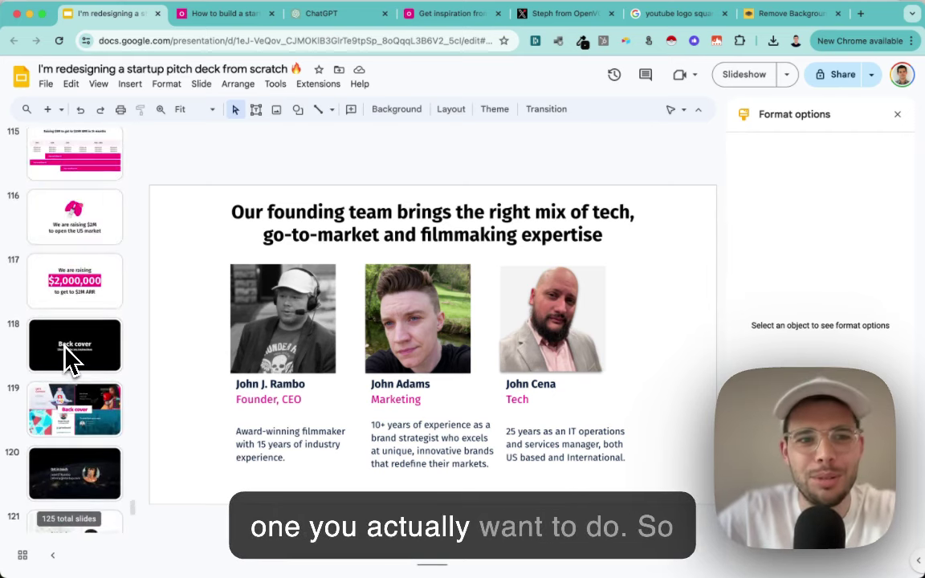
scroll(64, 317, up, 1)
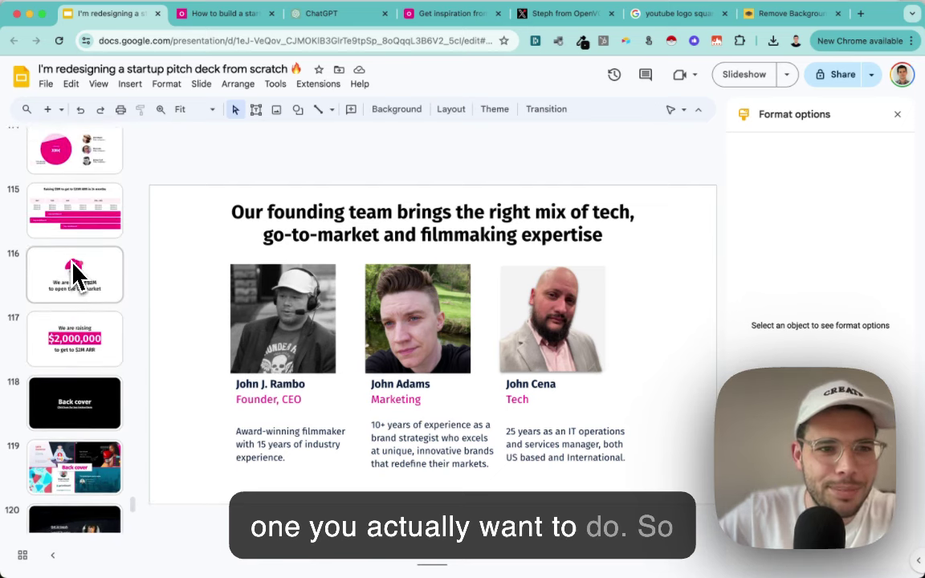
scroll(73, 262, up, 3)
scroll(72, 233, down, 1)
click(70, 370)
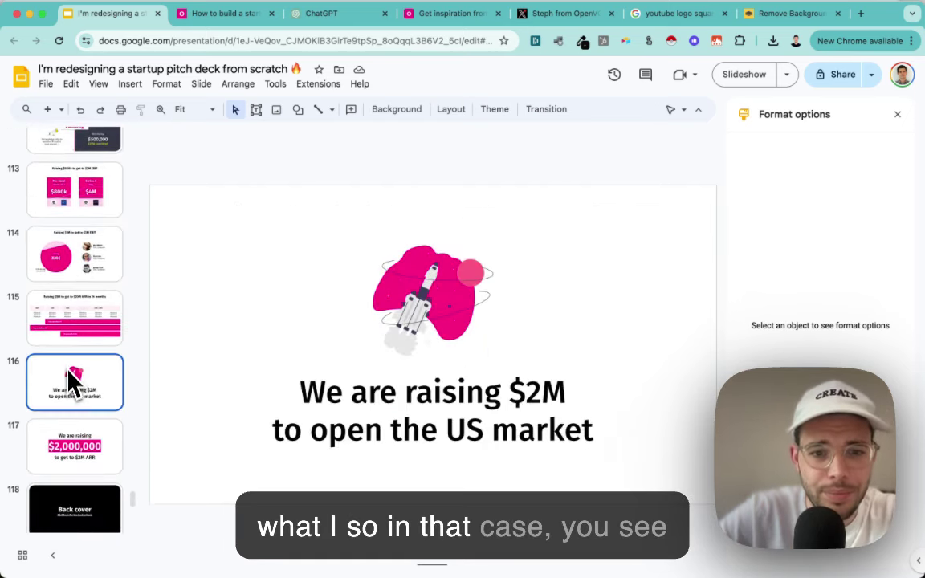
Compare the rocket-illustrated ask template with the "$2,000,000" ask template, checking the wording of each raise amount and goal
click(58, 473)
click(68, 401)
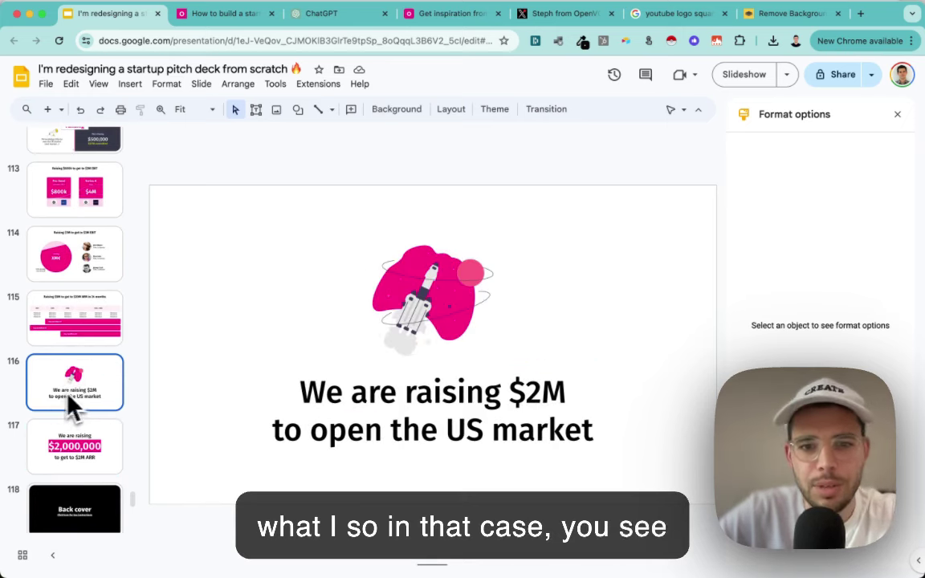
triple_click(546, 388)
triple_click(541, 427)
click(73, 447)
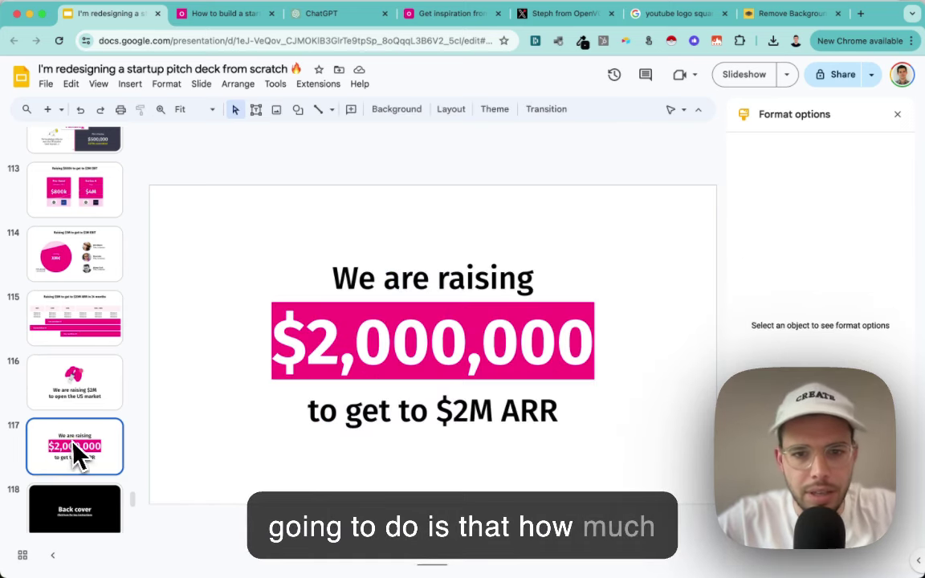
drag(273, 344, 598, 361)
triple_click(470, 417)
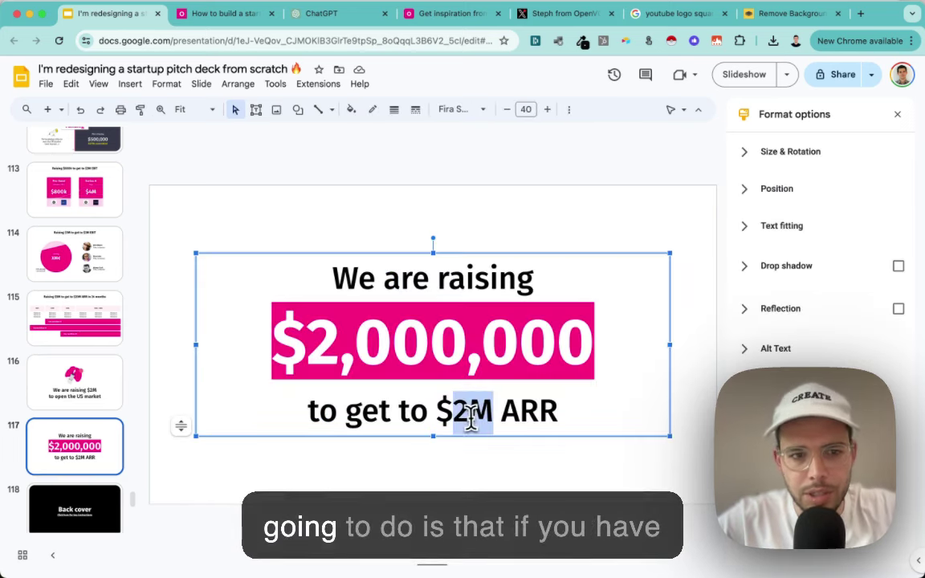
Review the funding templates for committed investors, milestones, previous rounds and example asks, and return to the rocket-illustrated raise slide
click(76, 273)
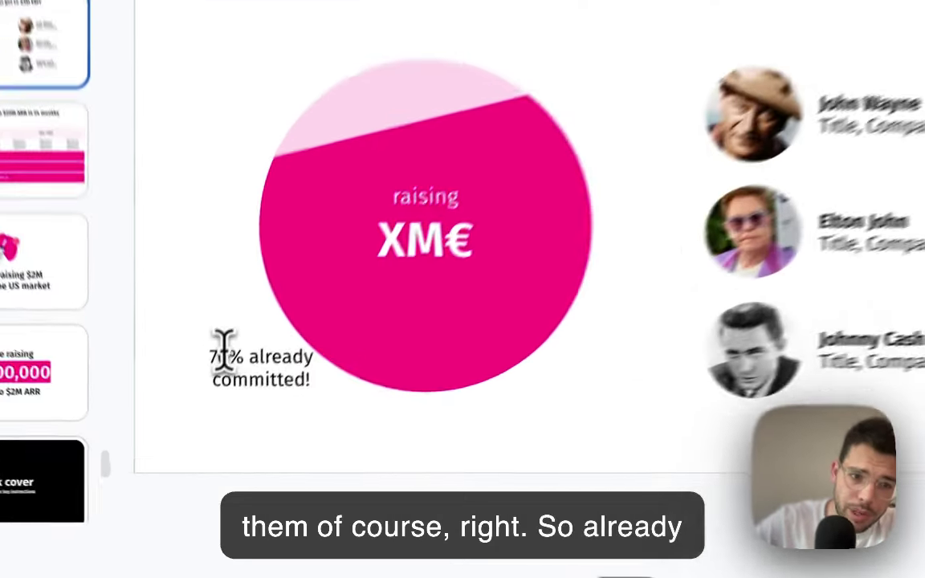
click(199, 434)
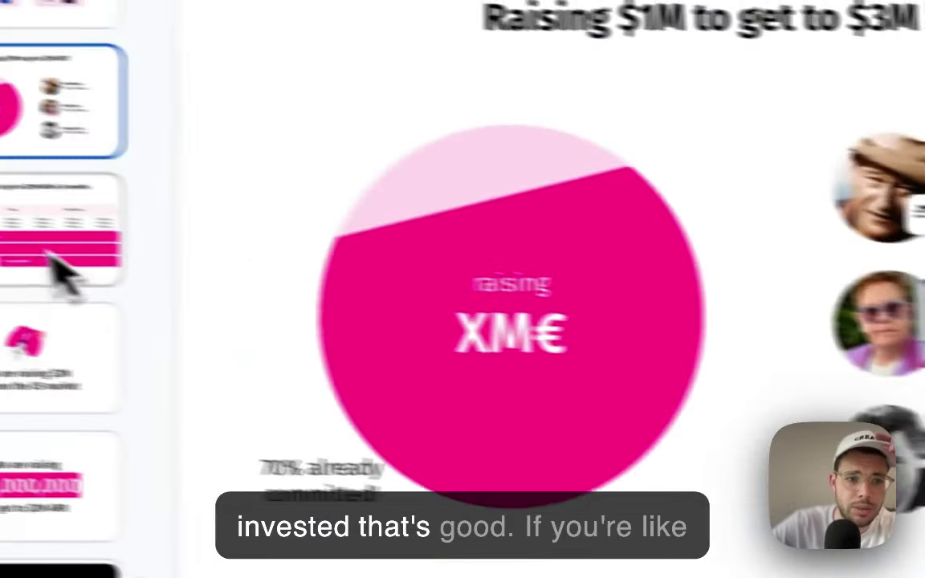
click(60, 265)
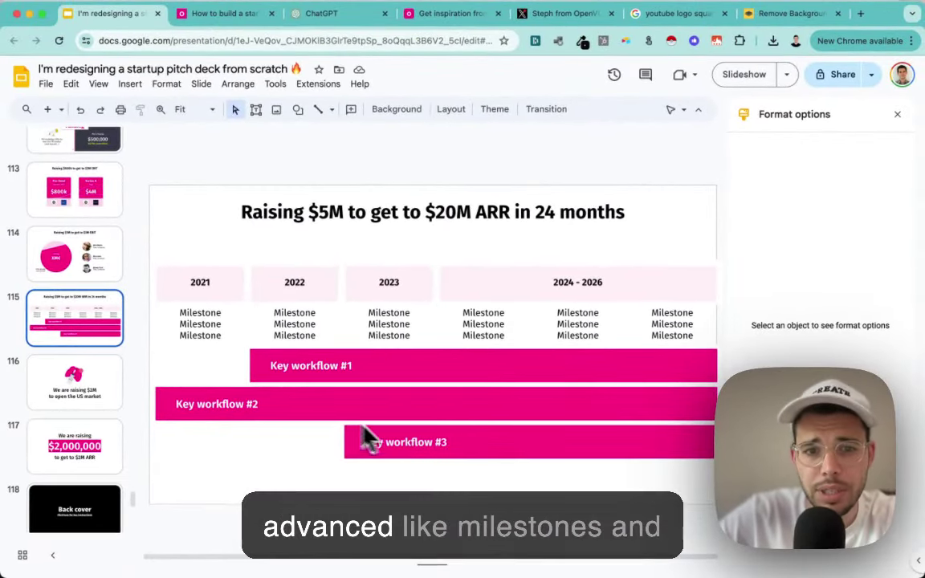
click(95, 193)
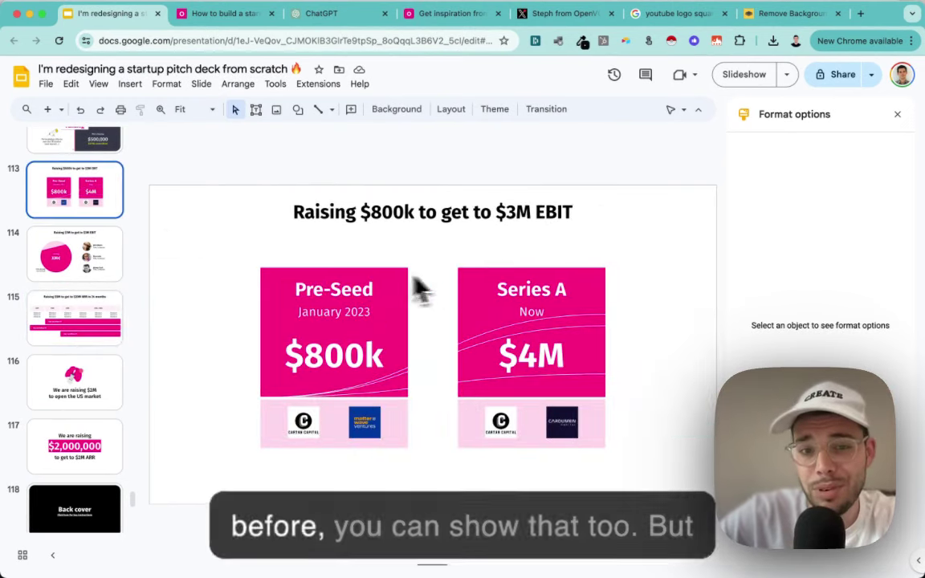
scroll(48, 268, up, 2)
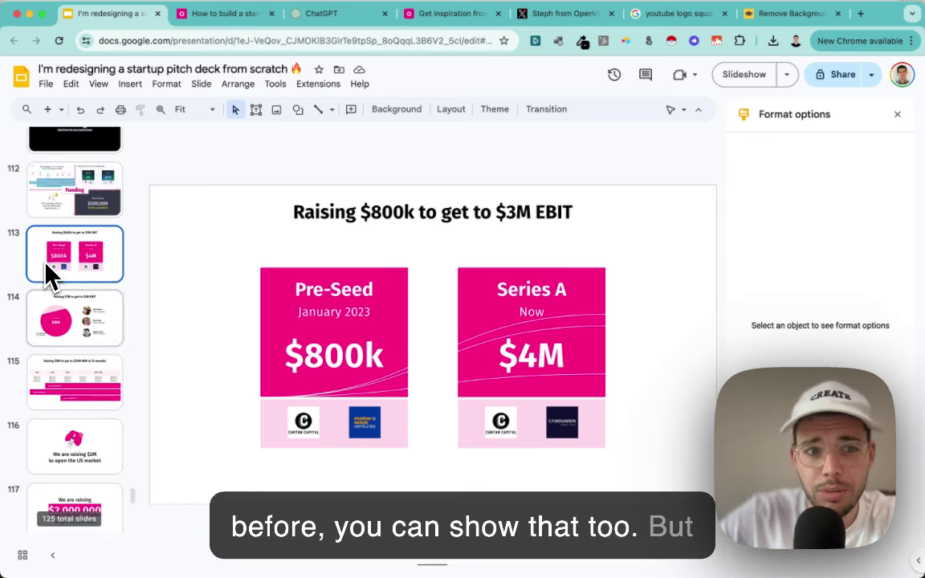
click(77, 212)
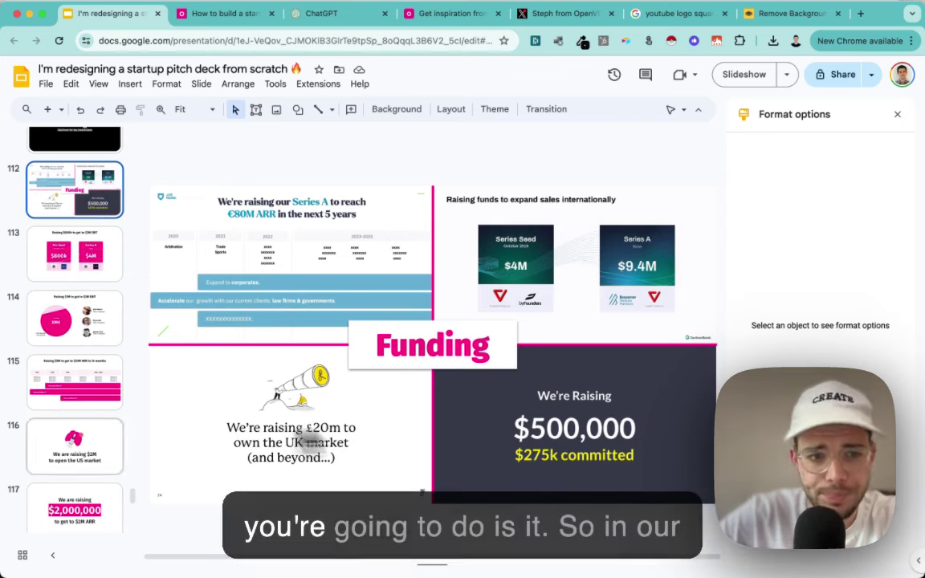
scroll(48, 418, down, 4)
click(96, 367)
click(77, 293)
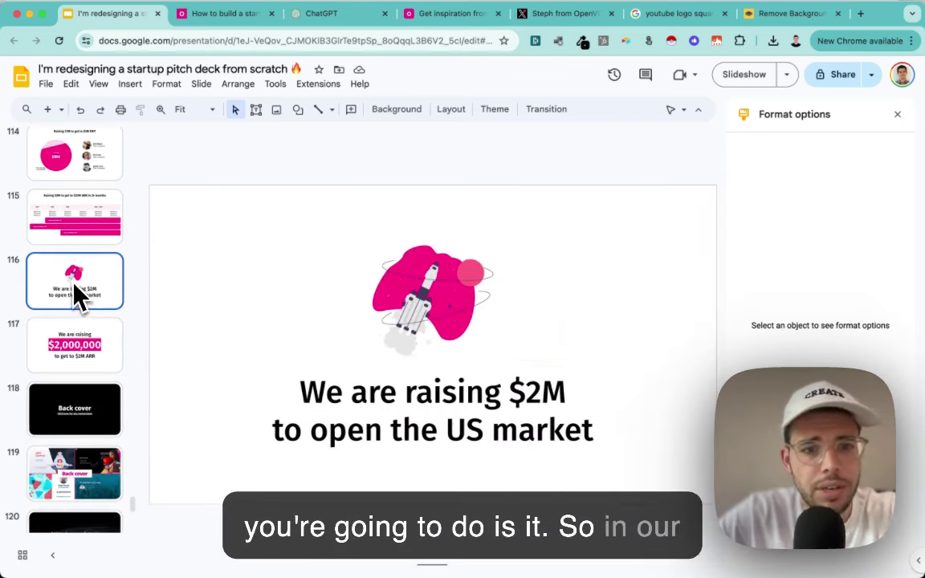
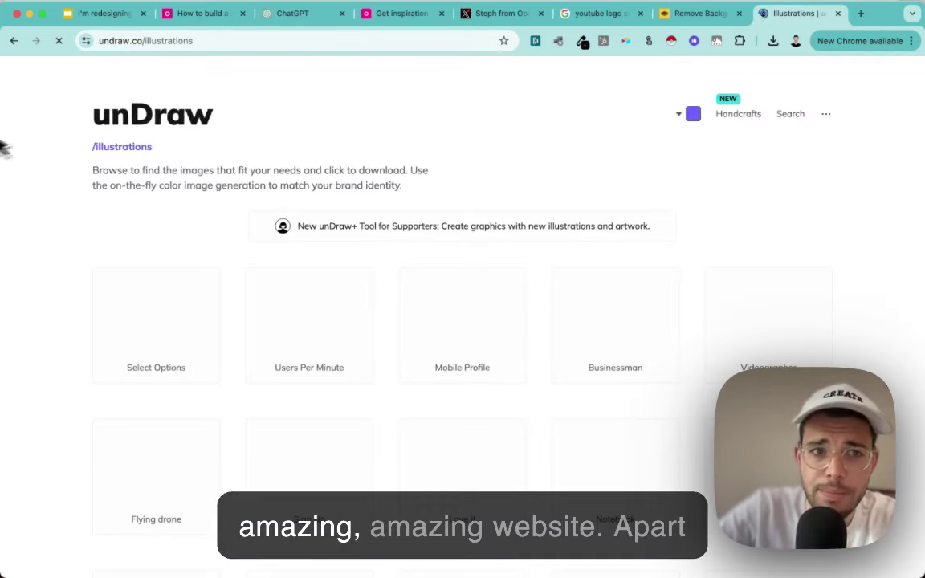
Set the unDraw illustration colour to the pink #FF0066
click(693, 118)
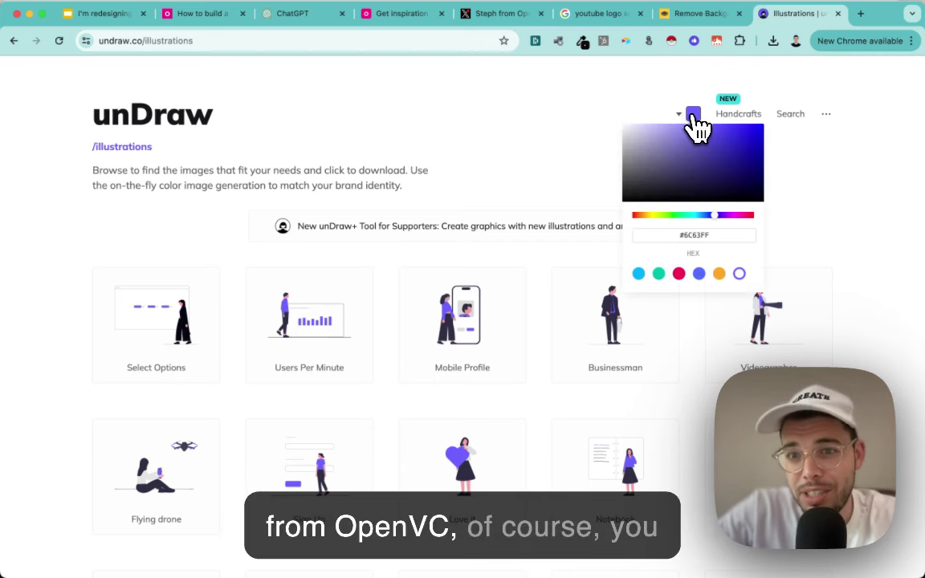
triple_click(704, 232)
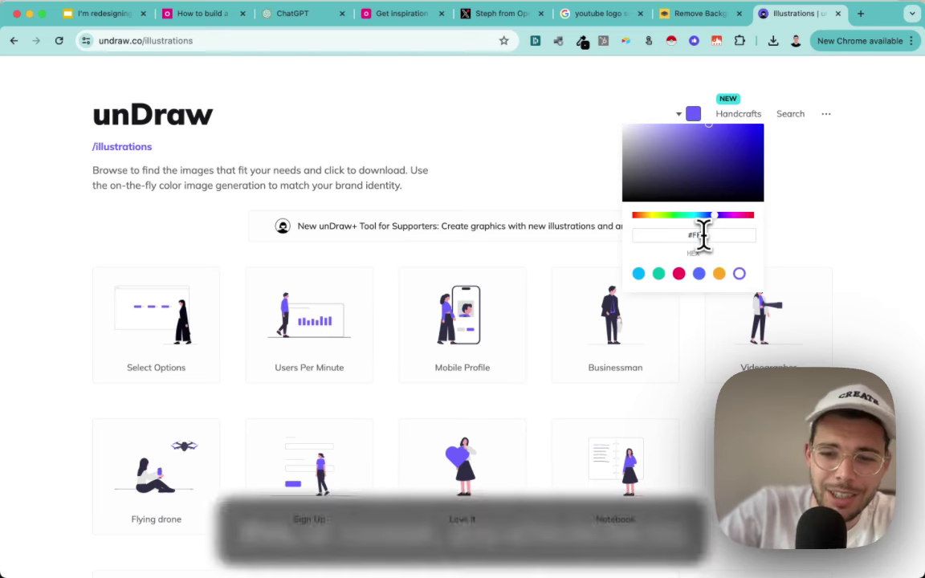
text(#FFFF00)
triple_click(704, 233)
text(#FF0066)
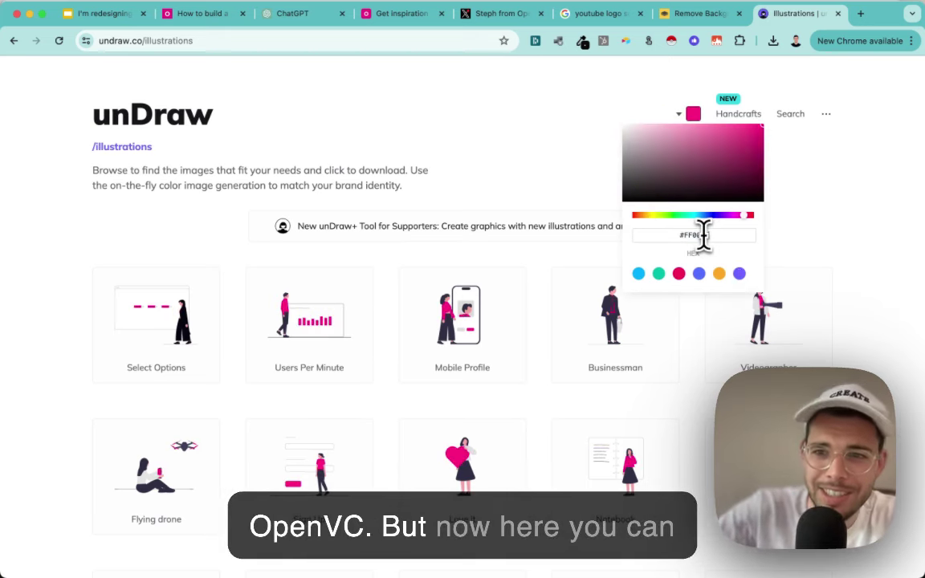
click(897, 223)
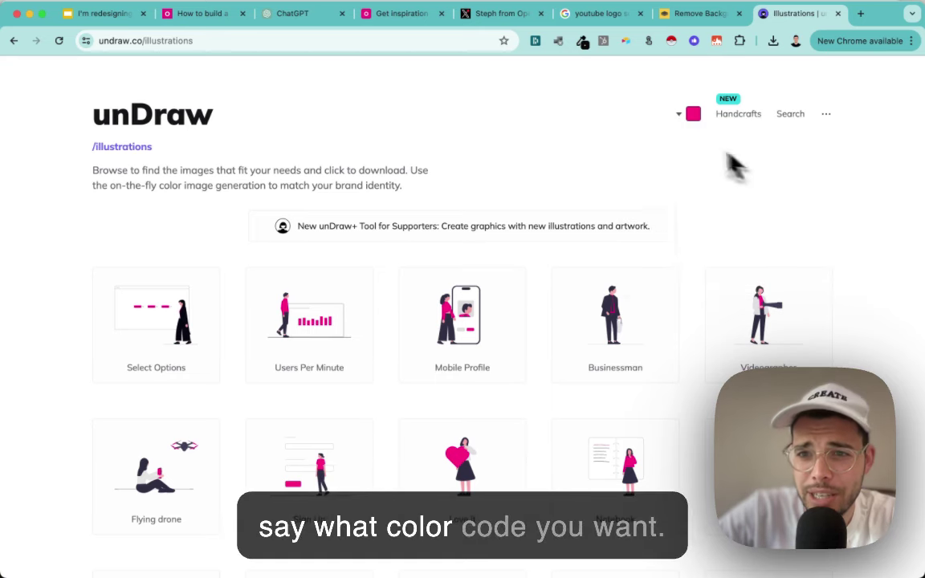
Browse the unDraw illustration gallery and search it for "streaming"
scroll(358, 305, down, 2)
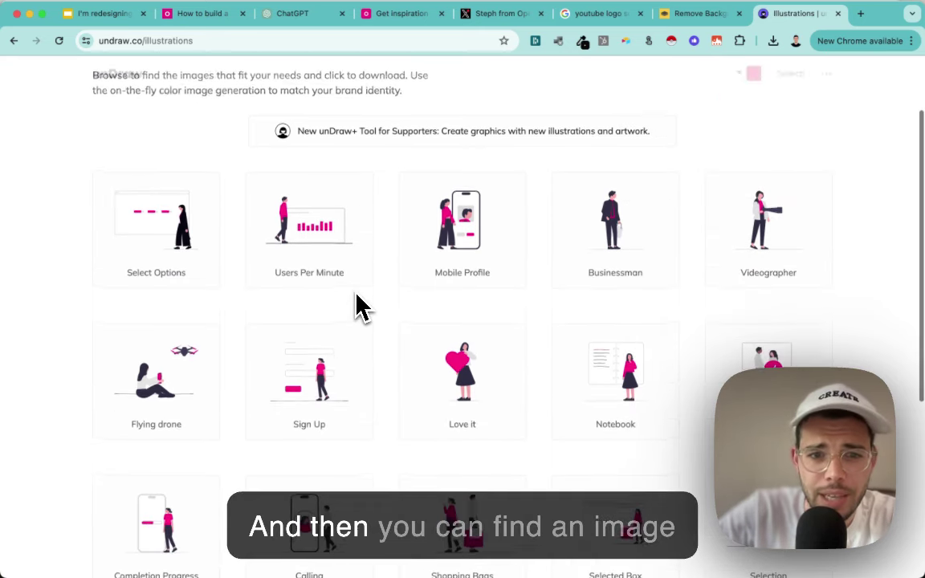
scroll(454, 367, down, 5)
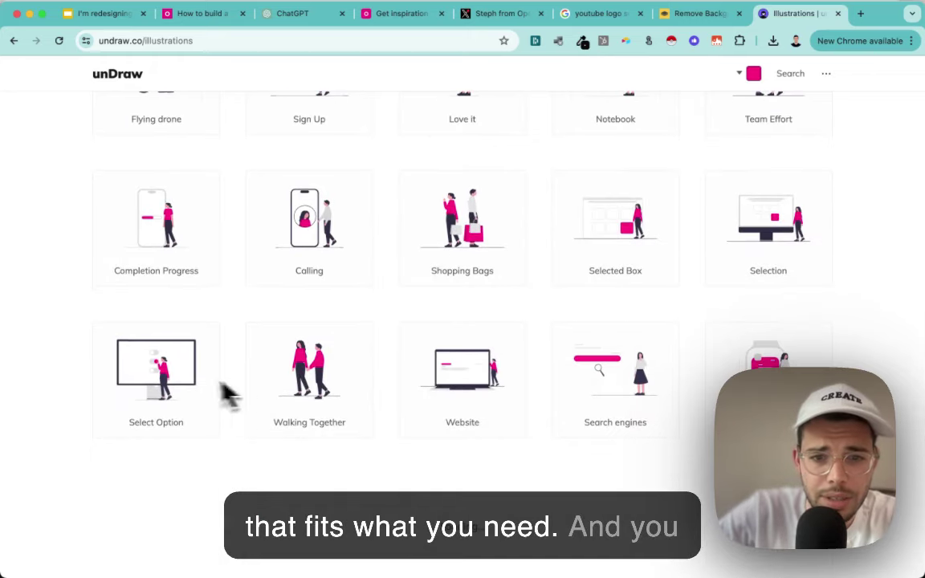
scroll(398, 376, up, 6)
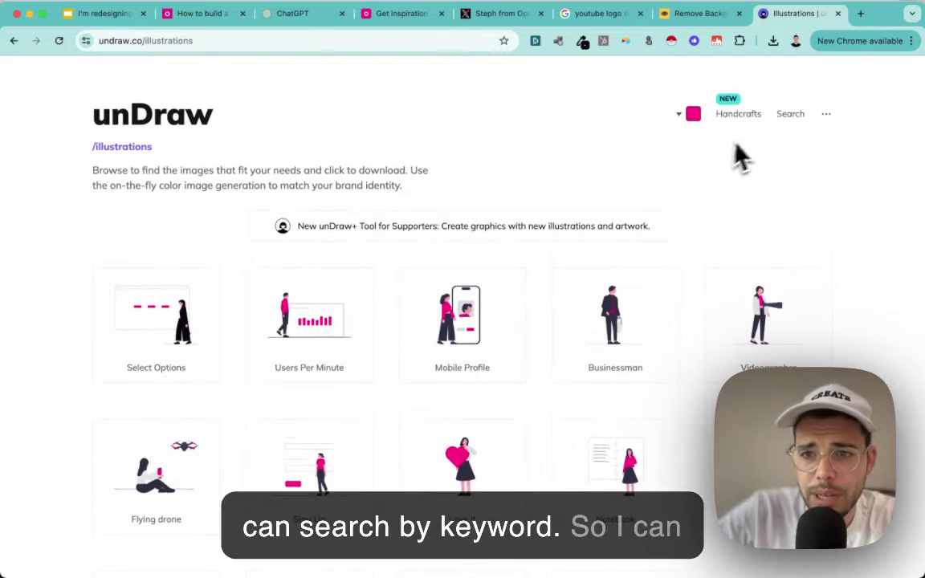
click(788, 114)
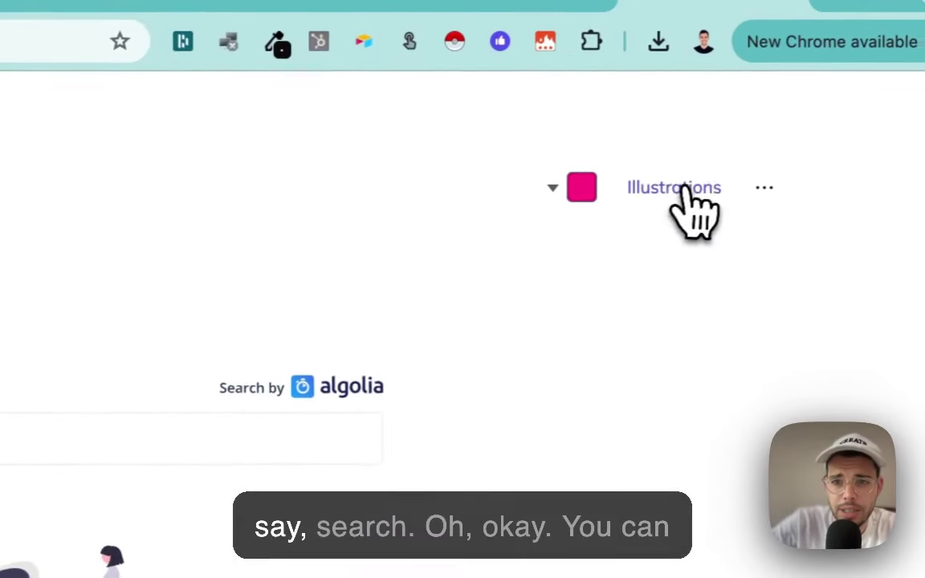
click(678, 190)
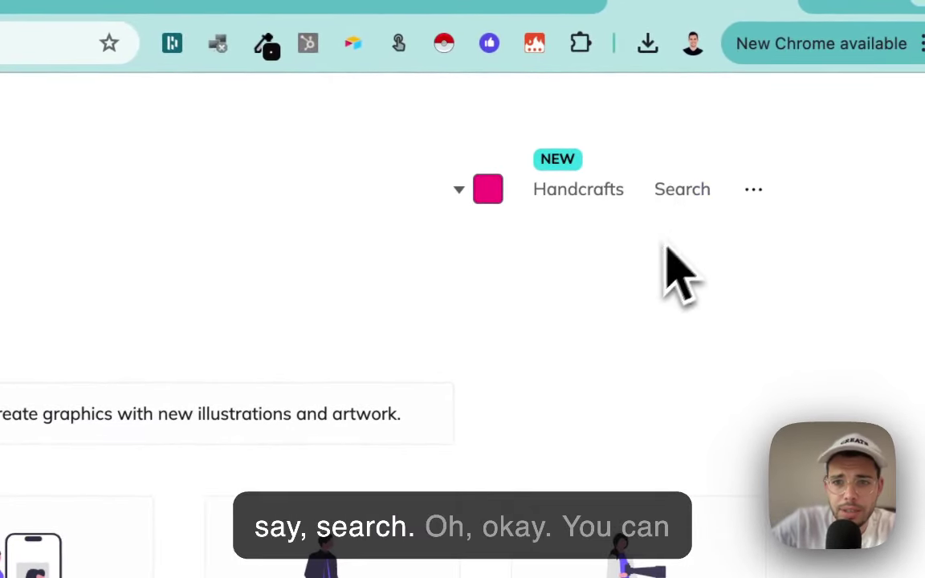
click(679, 193)
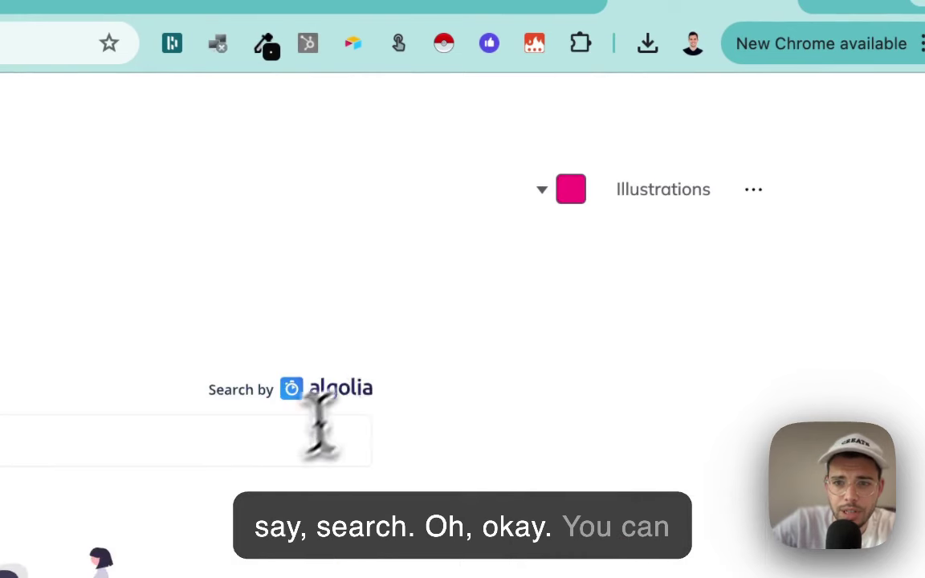
text(streaming)
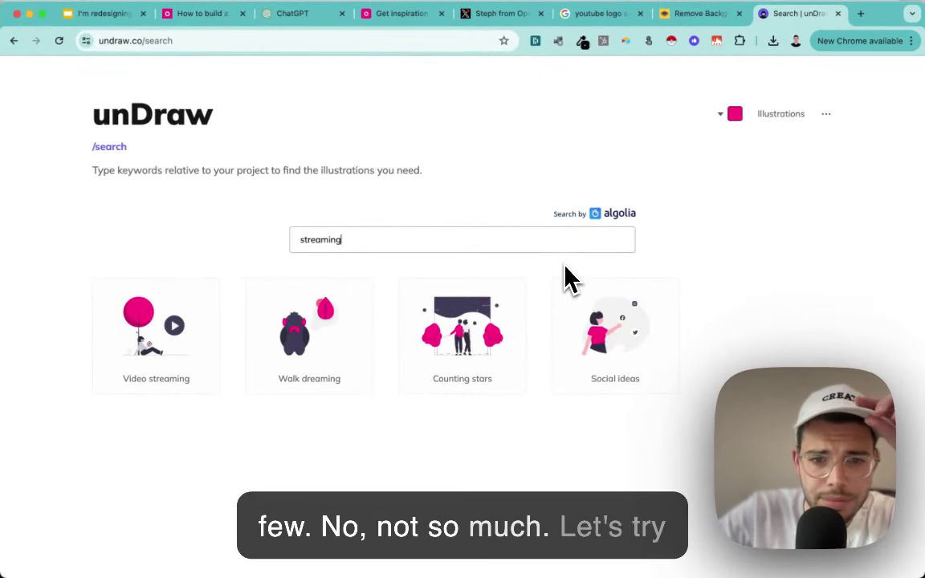
Search the unDraw illustrations for "video" and download the "Online media" illustration as a PNG
triple_click(485, 240)
text(video)
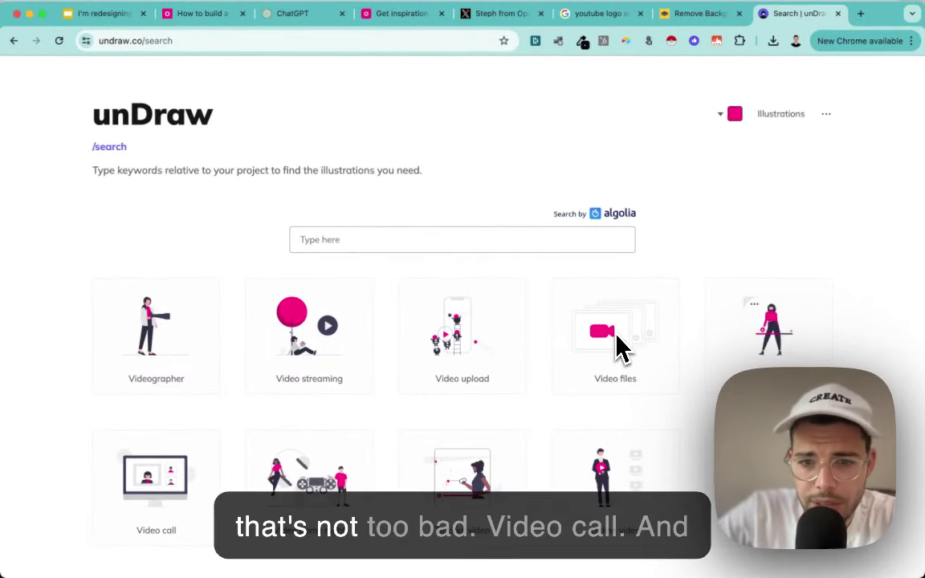
scroll(618, 345, down, 1)
scroll(619, 345, down, 1)
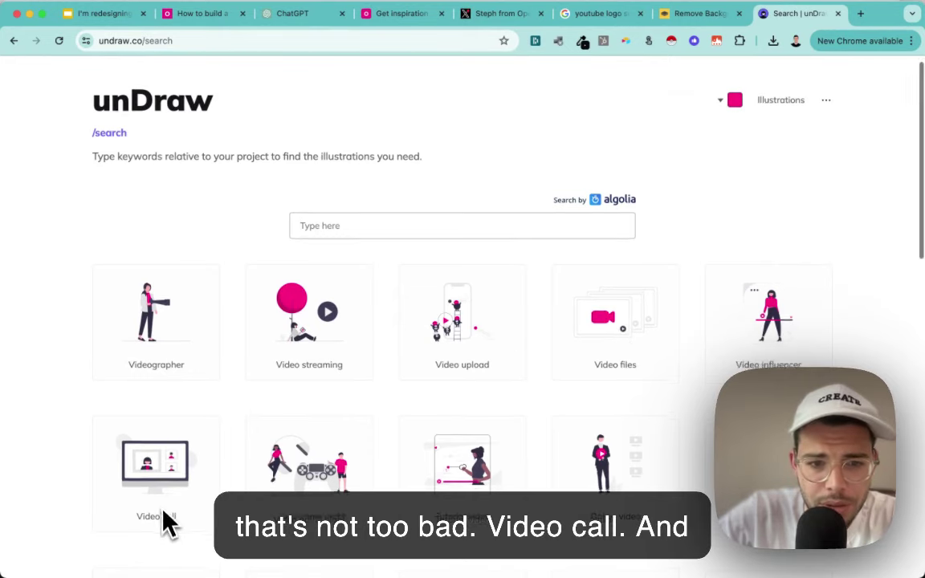
scroll(165, 522, down, 4)
scroll(310, 429, down, 4)
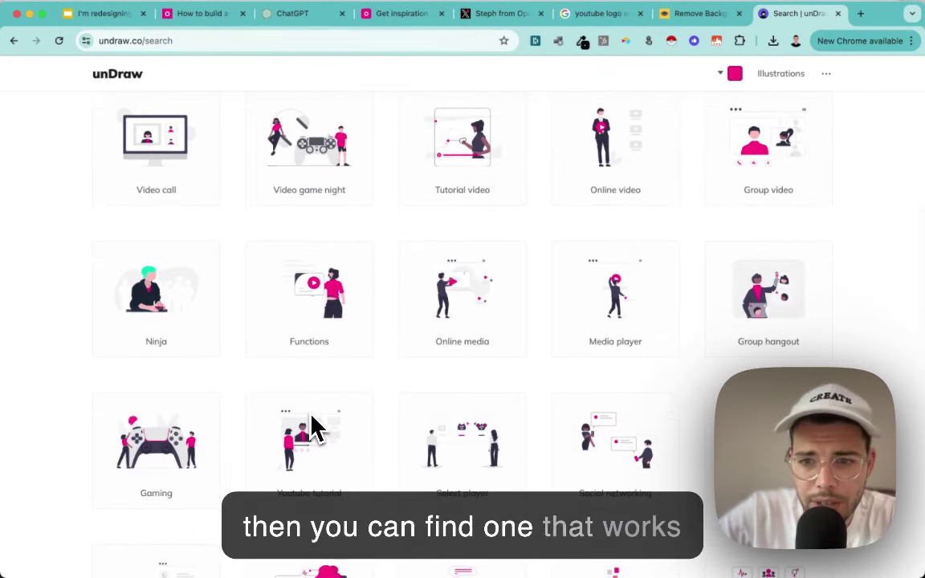
scroll(315, 428, down, 1)
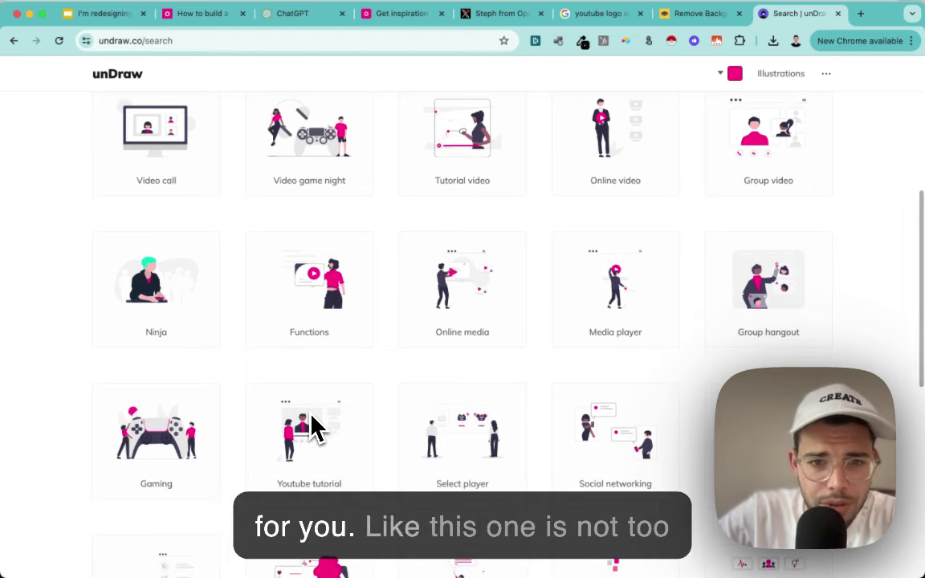
click(443, 304)
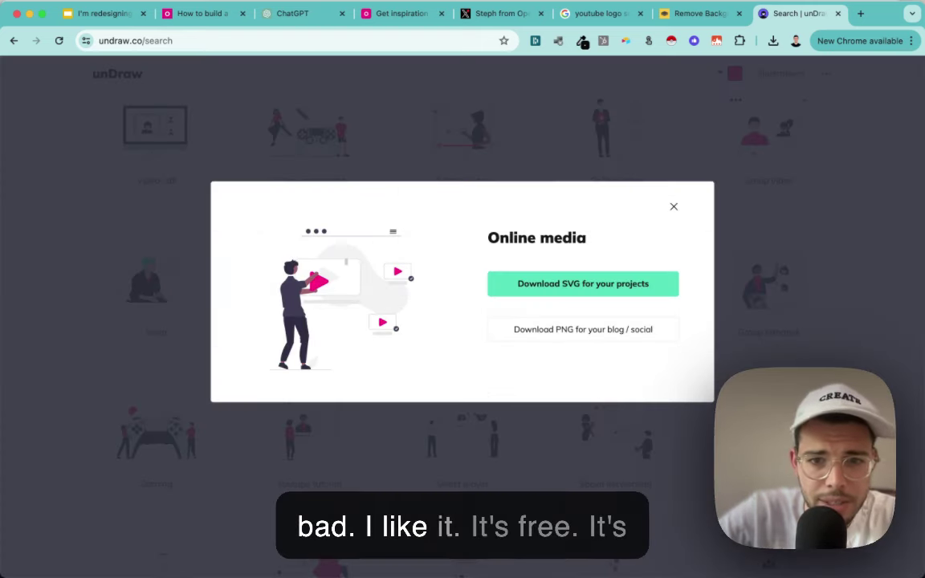
click(564, 337)
Return to the pitch deck, insert the downloaded "Online media" illustration on the $400k raise slide and delete the rocket picture
click(108, 13)
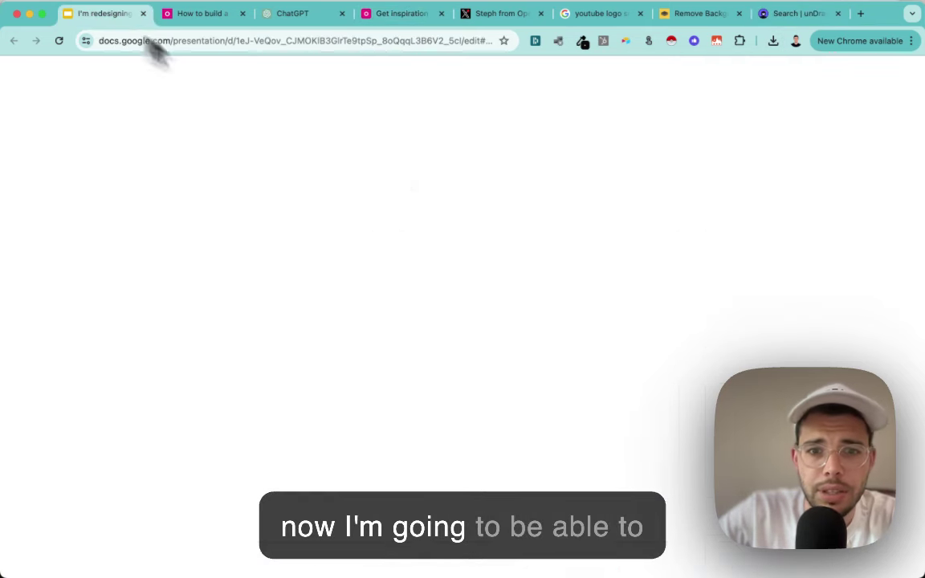
click(549, 258)
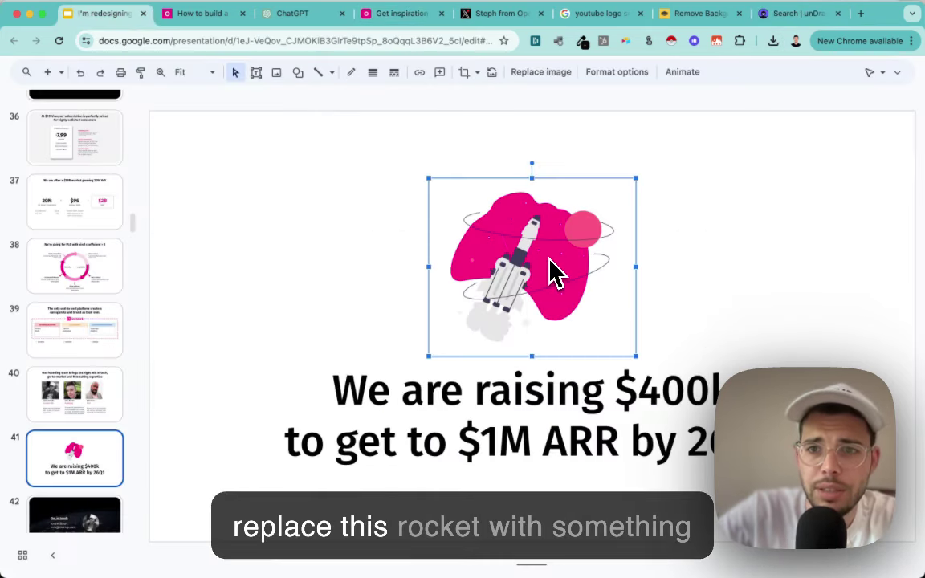
click(772, 41)
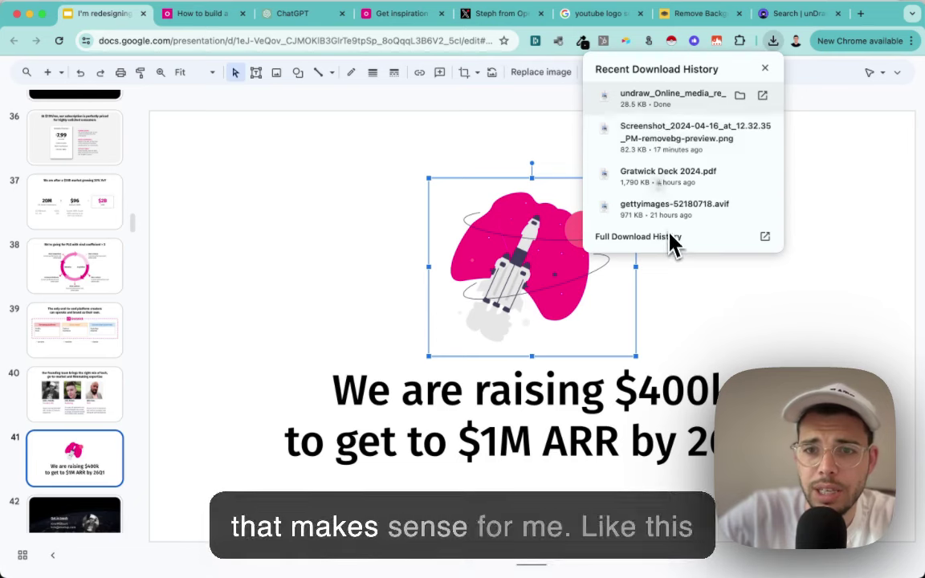
drag(649, 96, 341, 388)
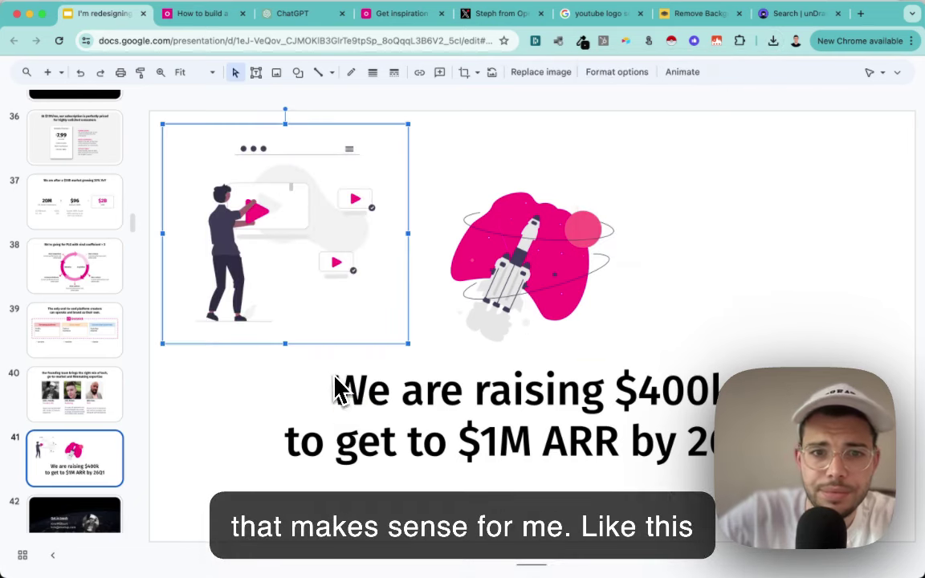
click(531, 262)
key(Delete)
Resize the "Online media" illustration and centre it horizontally just above the "We are raising $400k" headline
click(257, 173)
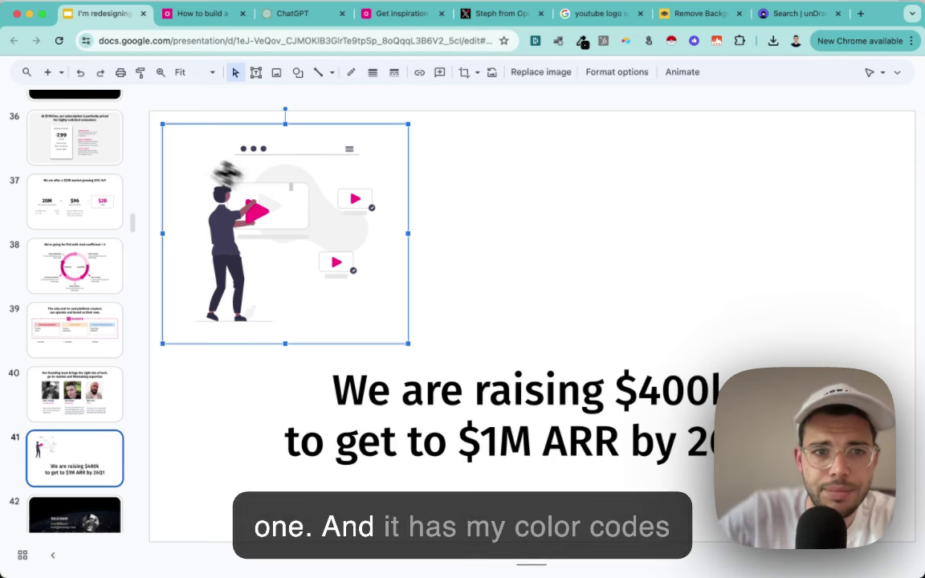
drag(243, 166, 243, 167)
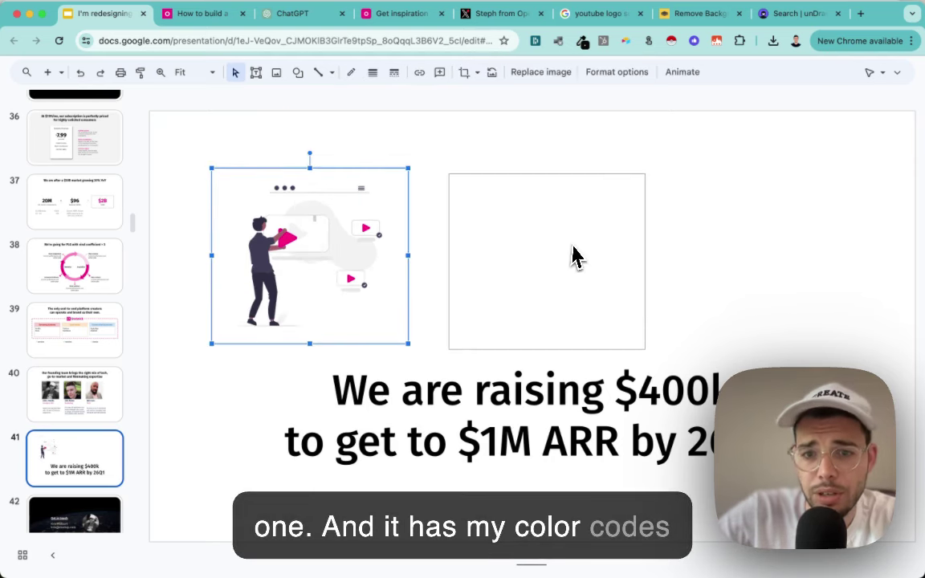
drag(560, 250, 561, 252)
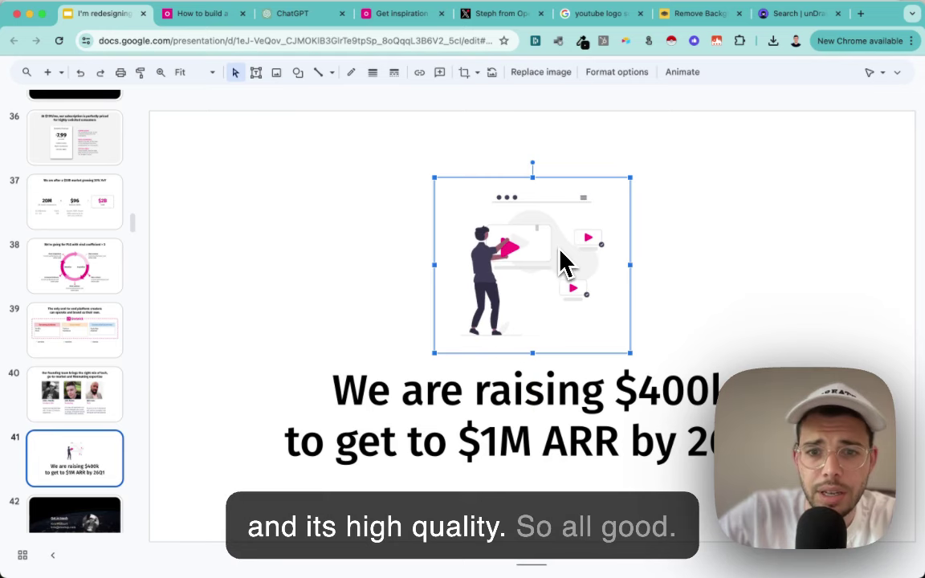
right_click(572, 268)
key(Escape)
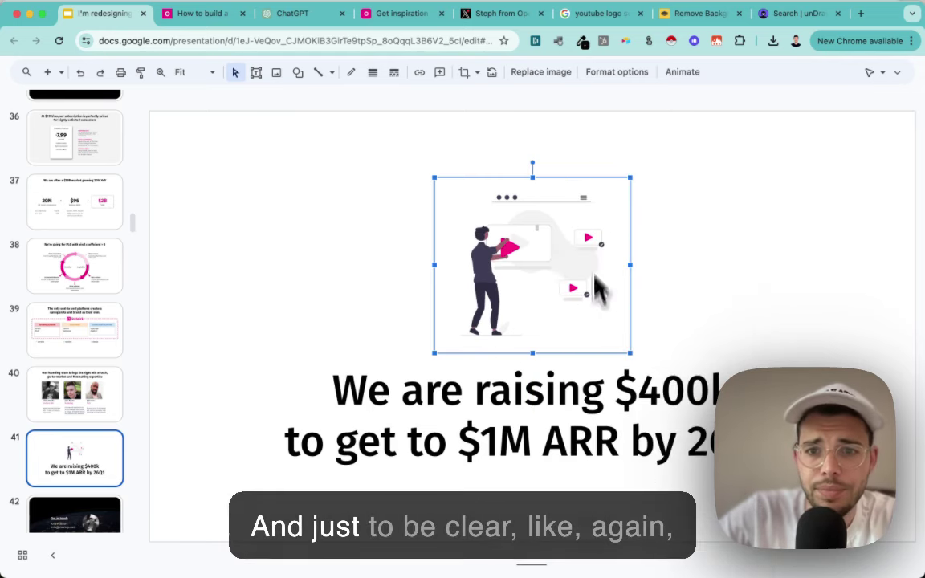
drag(676, 165, 681, 167)
drag(611, 212, 585, 212)
click(770, 234)
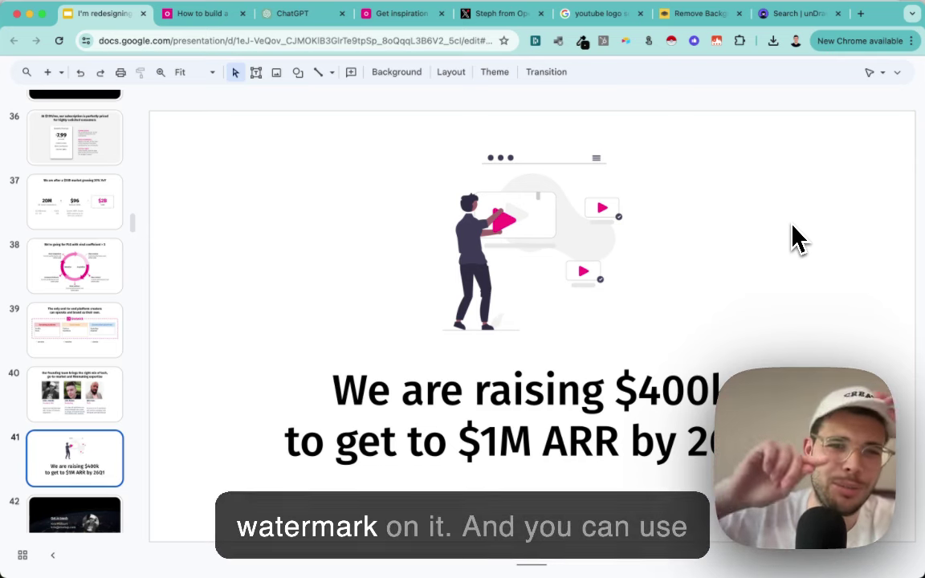
click(594, 210)
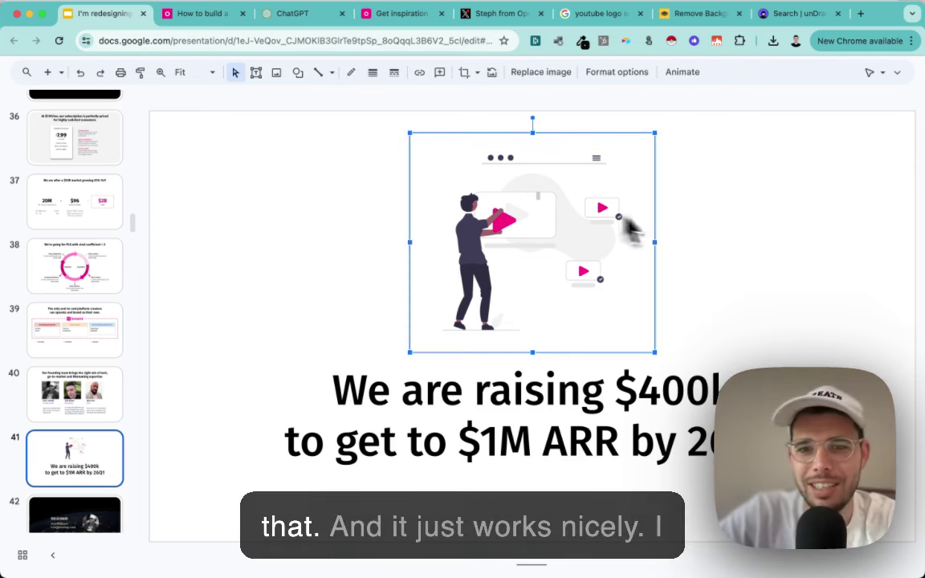
key(Down)
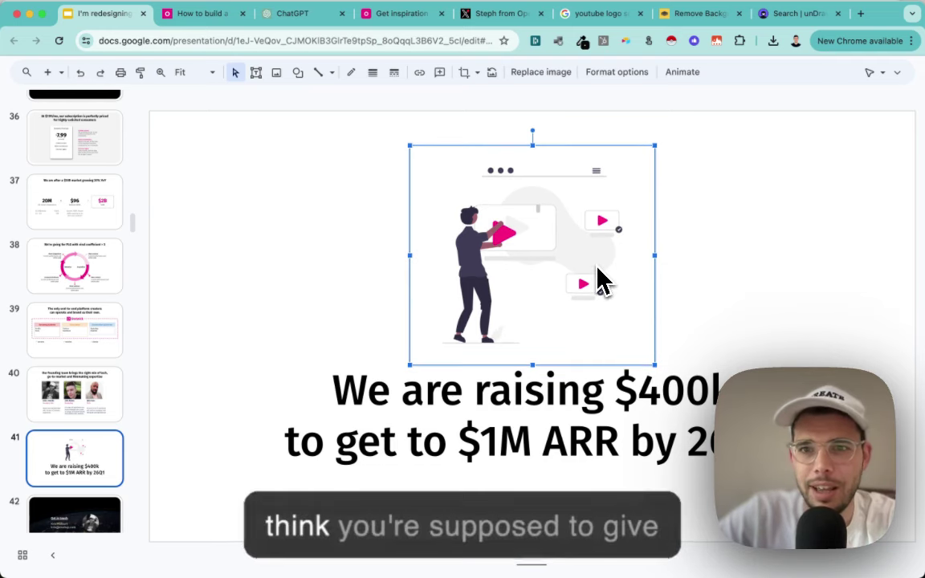
Look over the unDraw search page and close the remove.bg page
click(677, 18)
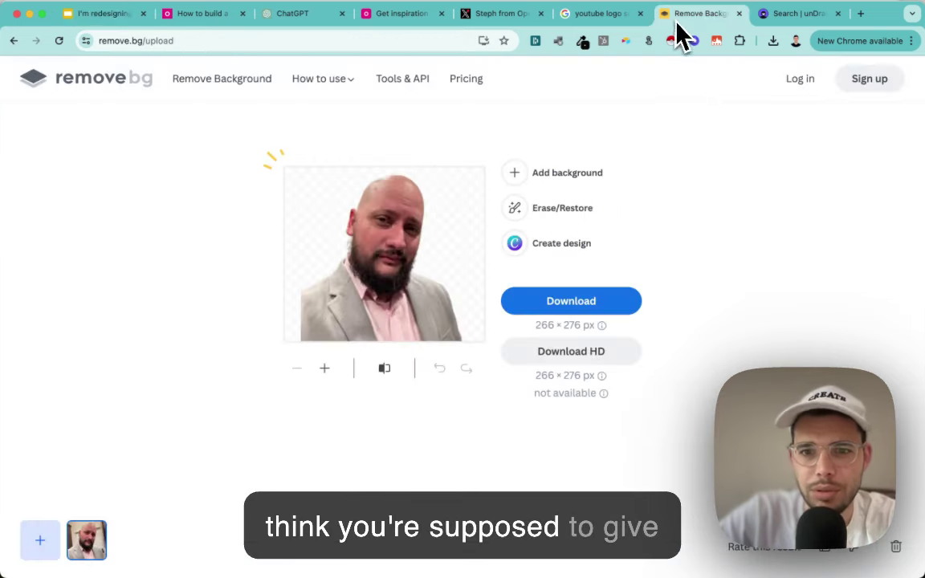
click(767, 23)
scroll(594, 265, up, 10)
scroll(598, 281, down, 20)
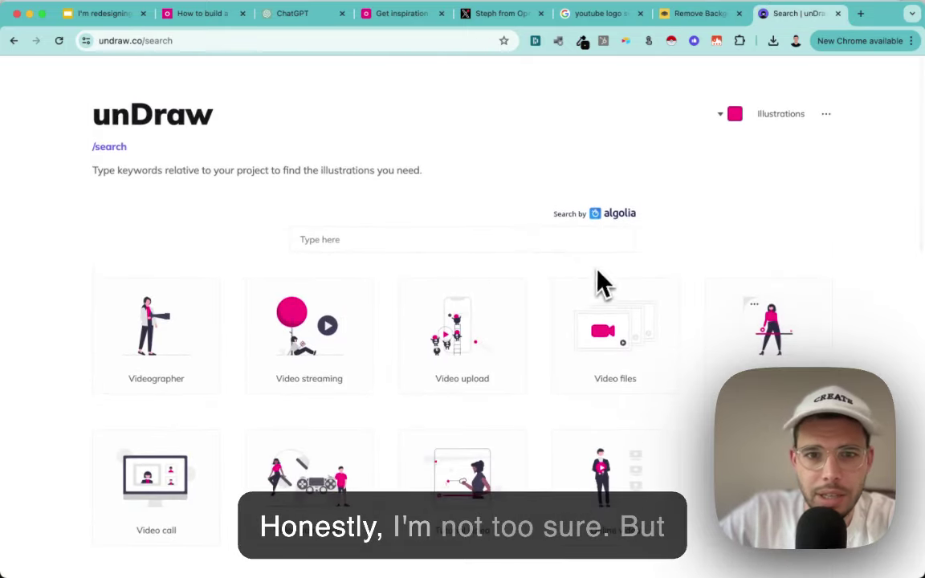
scroll(586, 293, up, 15)
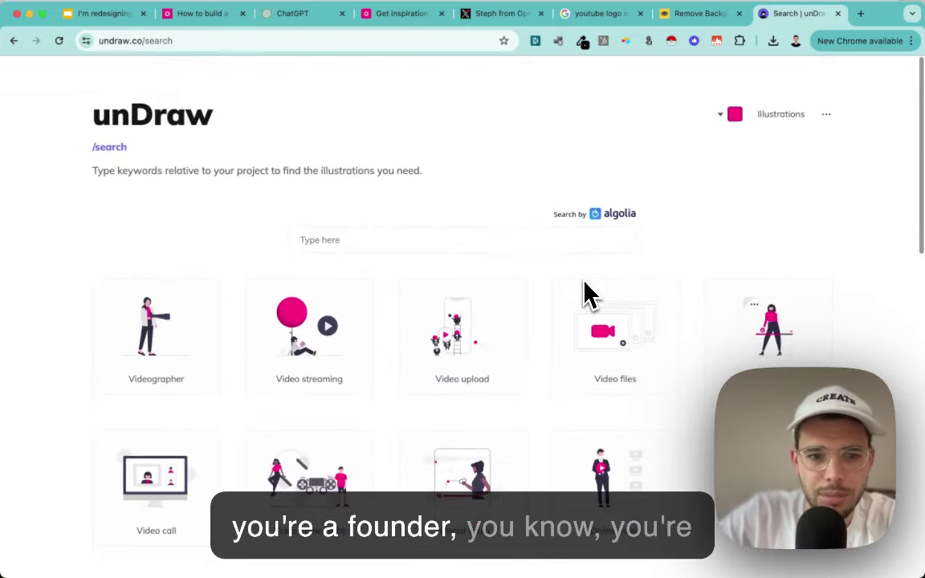
click(683, 16)
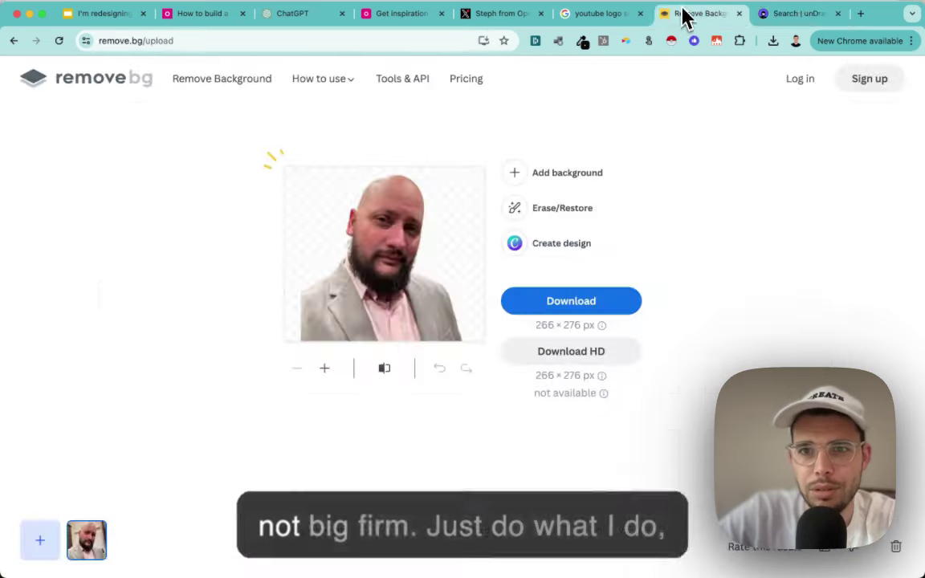
click(738, 14)
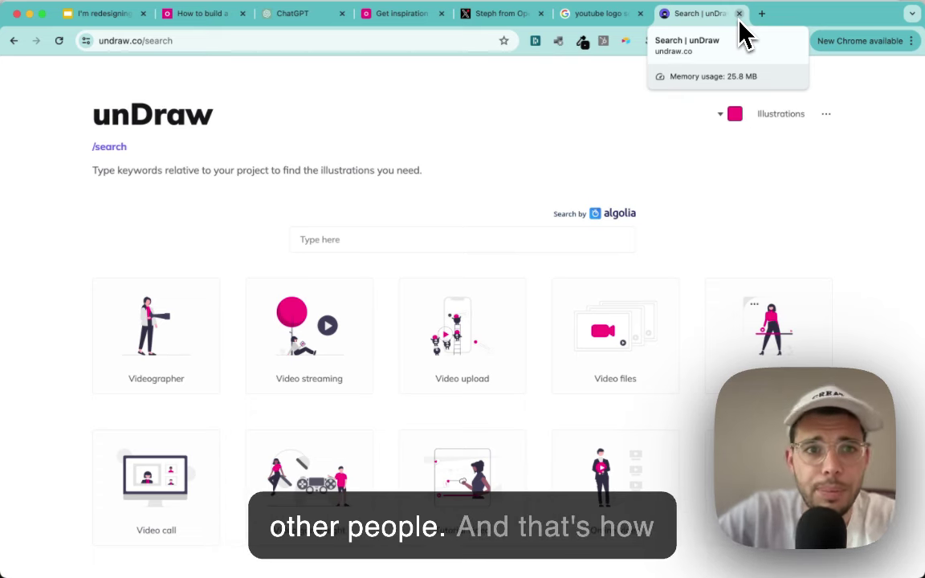
Return to the pitch deck and delete the planet Earth background picture from the "Get in touch" slide
click(138, 12)
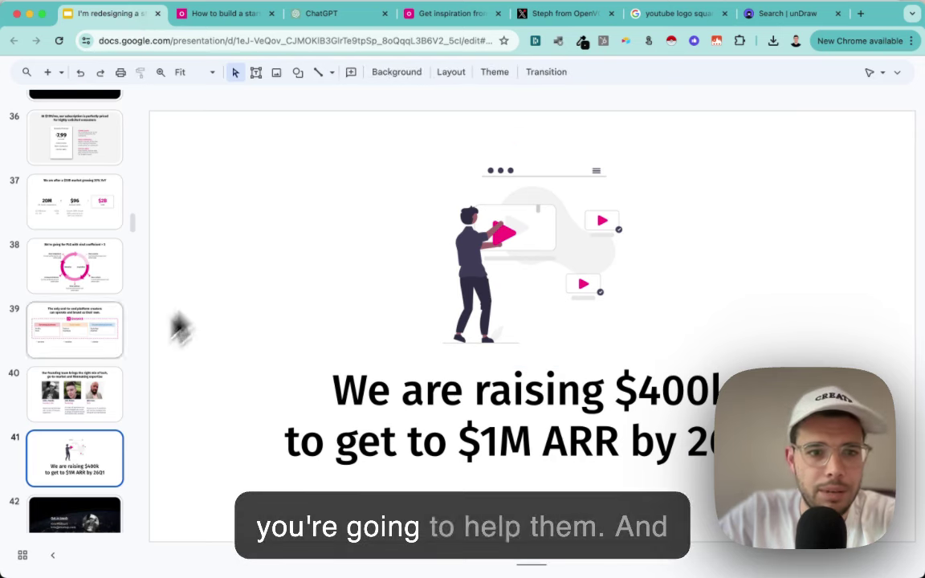
key(Down)
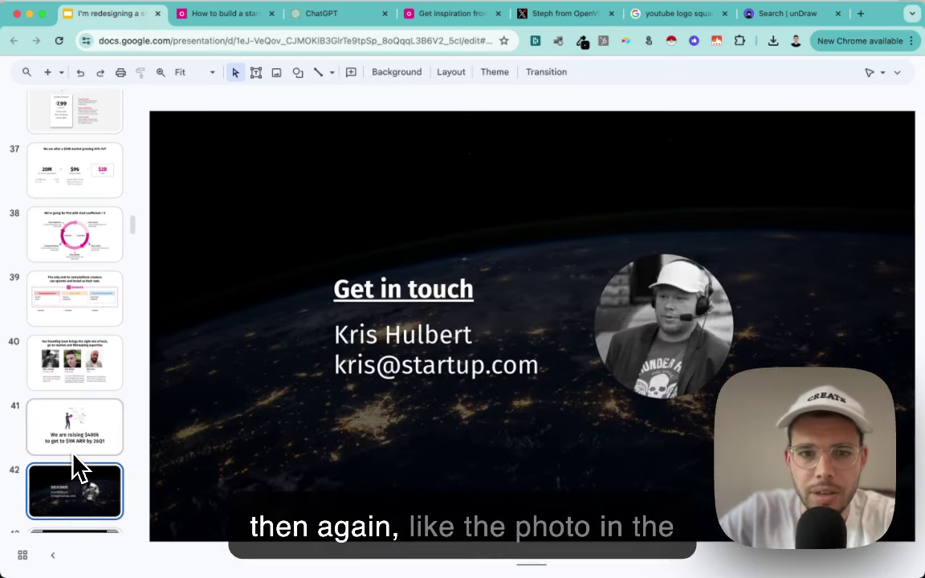
click(266, 412)
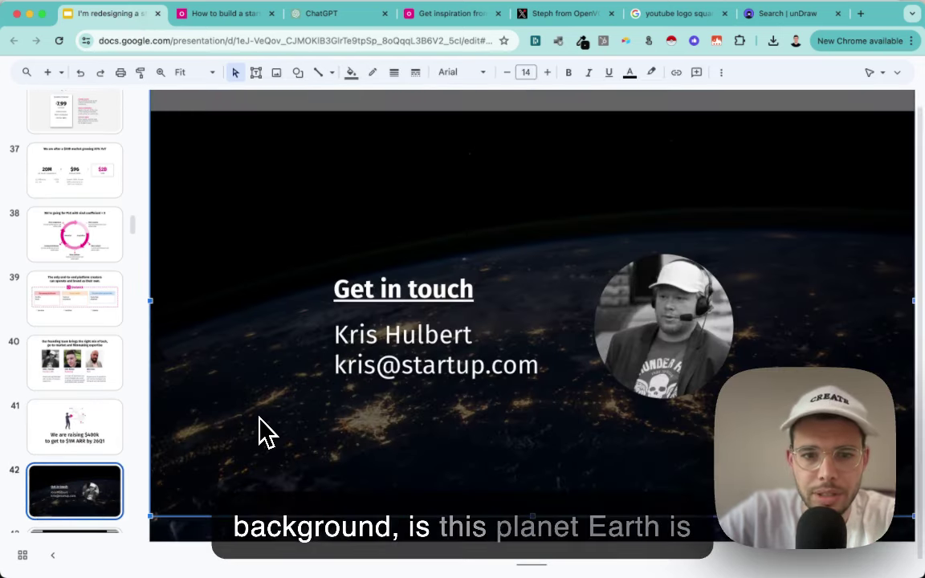
key(Delete)
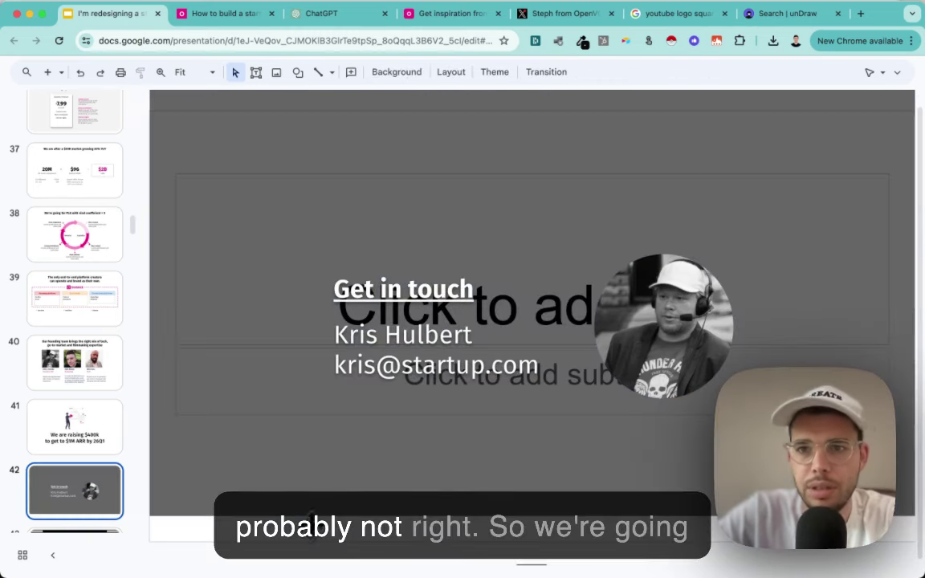
Open unsplash.com in a new browser tab and switch back to the unDraw search page
click(861, 15)
text(unsplasgh)
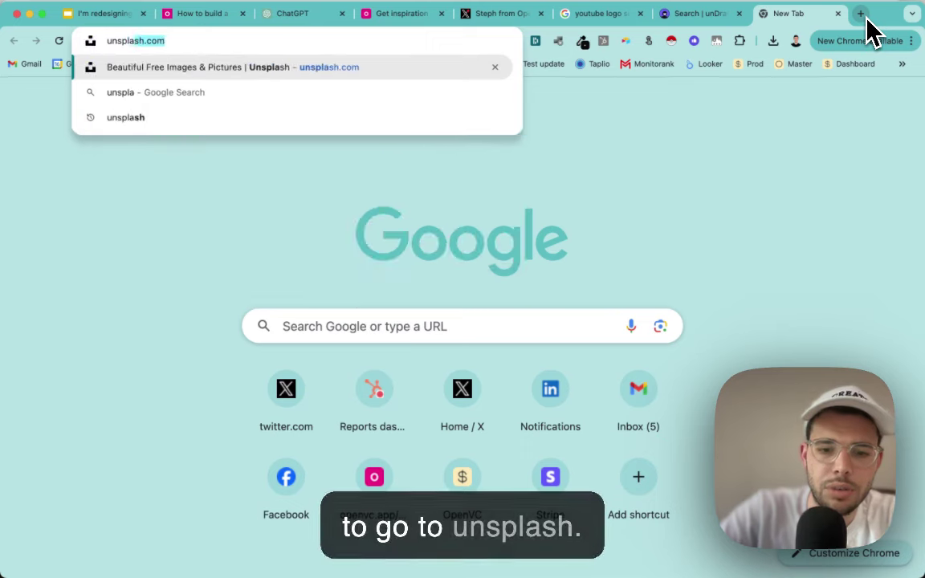
key(BackSpace)
key(BackSpace)
text(h)
key(Return)
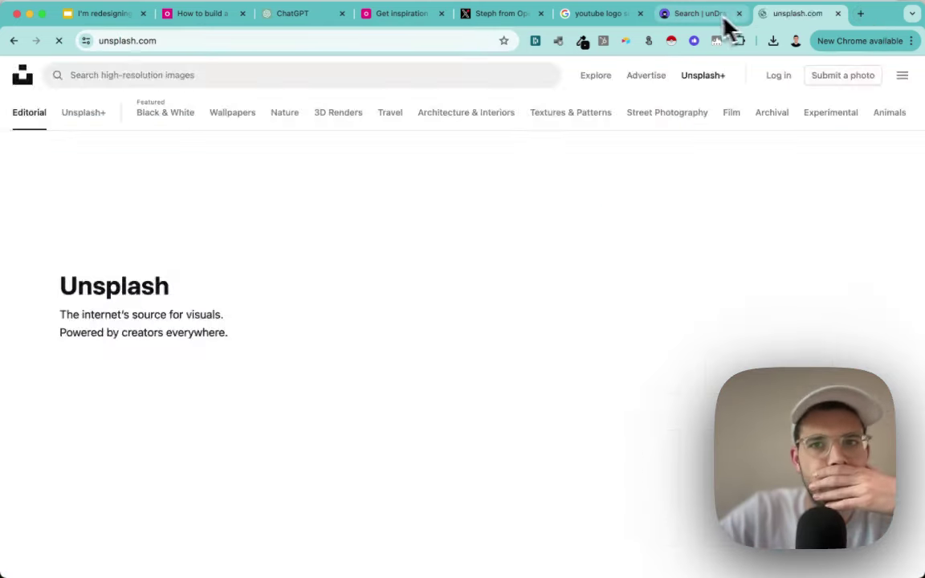
click(719, 19)
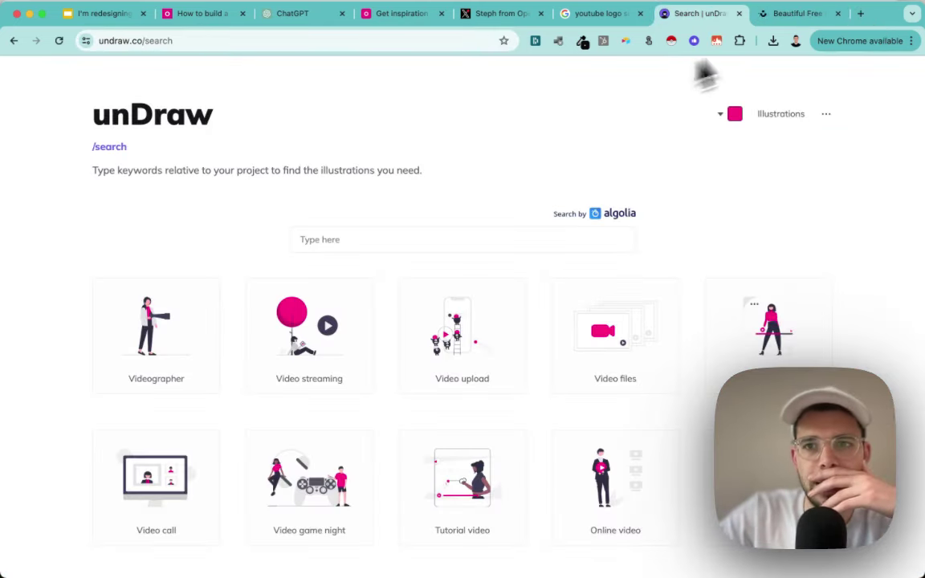
Close the unDraw page and search Unsplash for "movies"
click(739, 14)
click(175, 323)
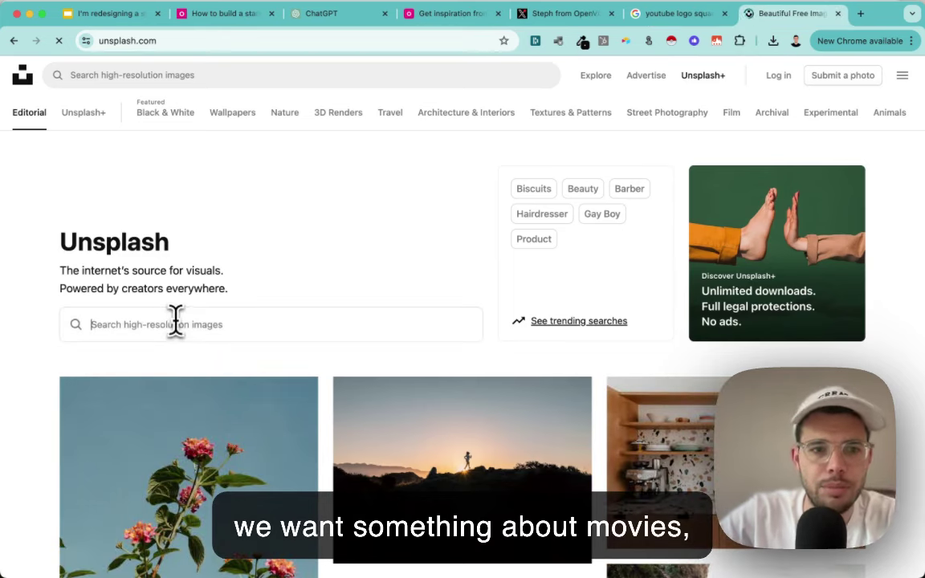
text(movies)
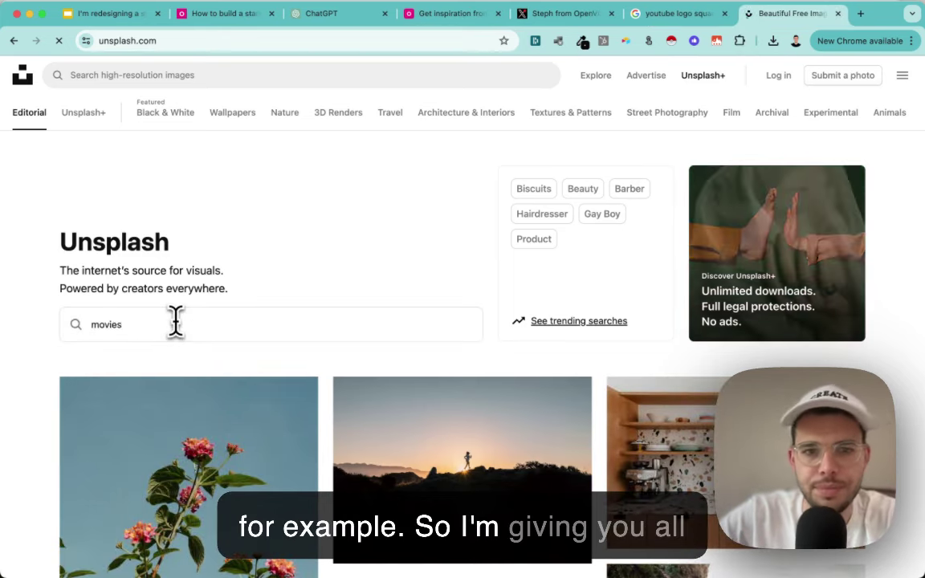
key(Return)
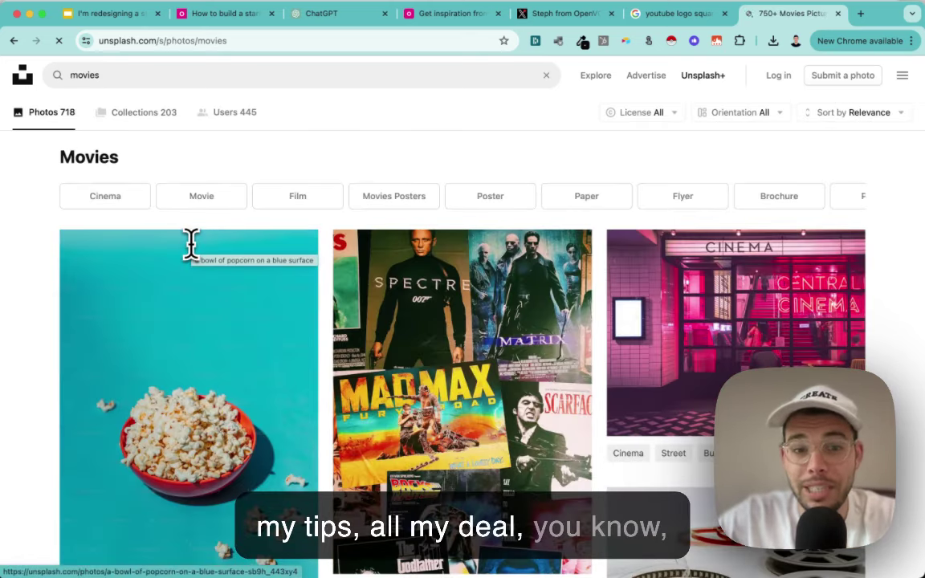
Find the photo of a glass bowl of popcorn on a grey-blue background among the movie photos and download it
scroll(269, 353, down, 6)
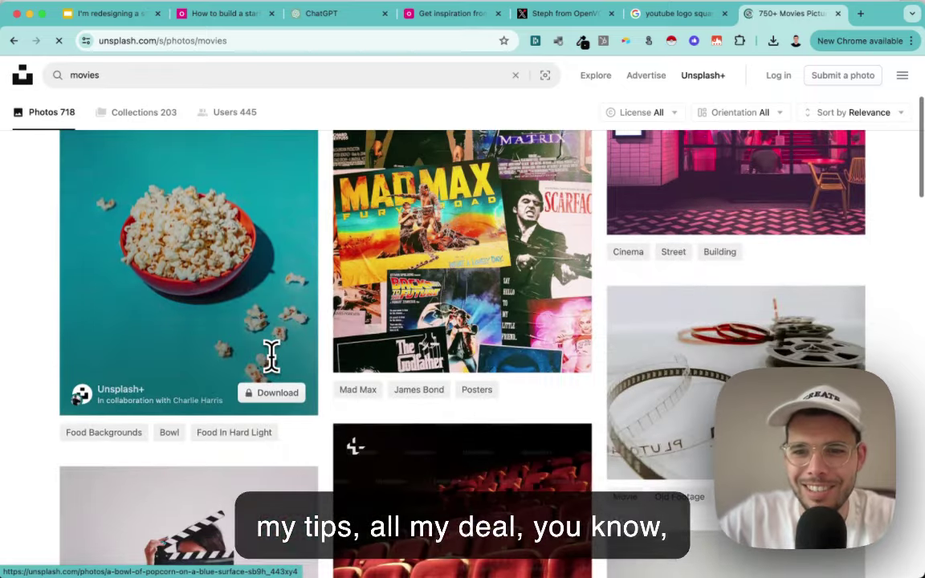
scroll(270, 354, down, 2)
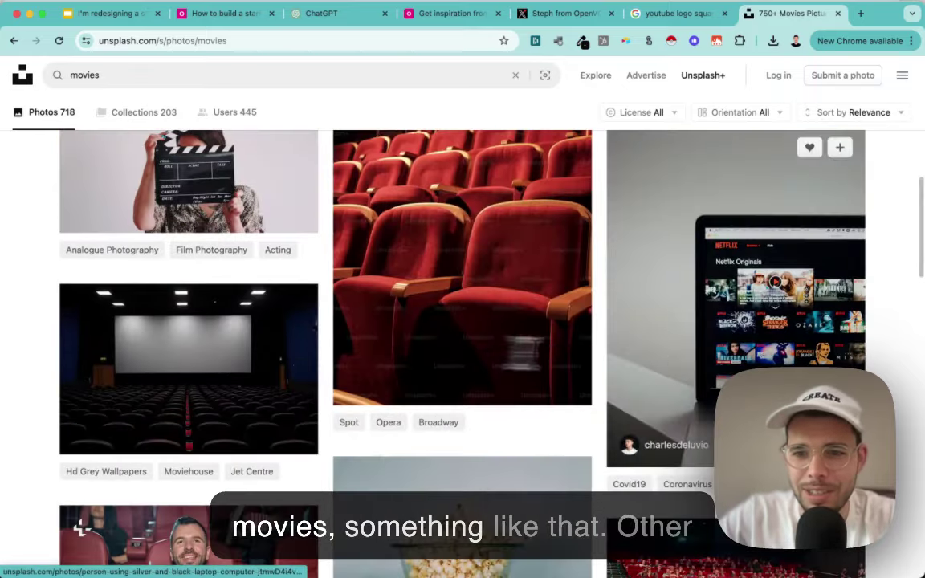
scroll(562, 398, down, 3)
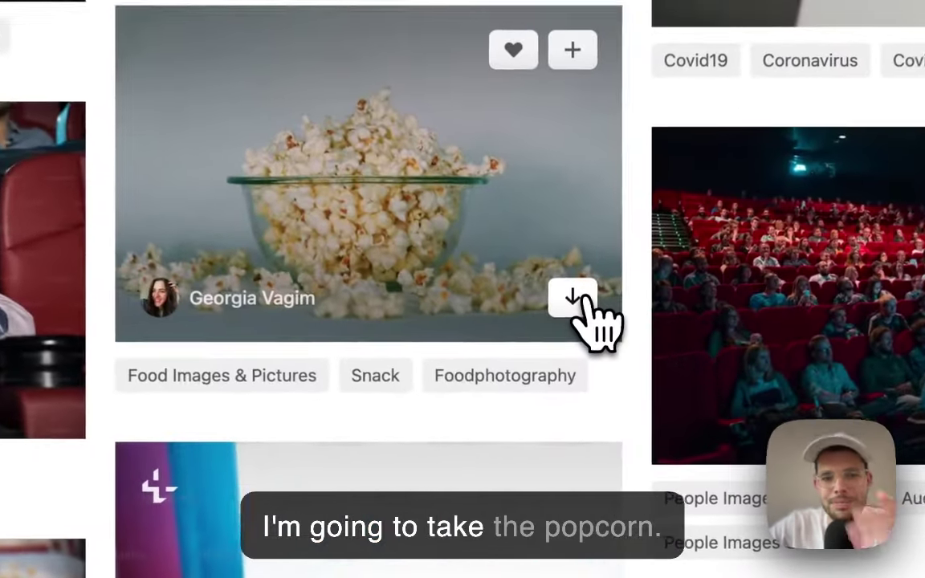
click(568, 413)
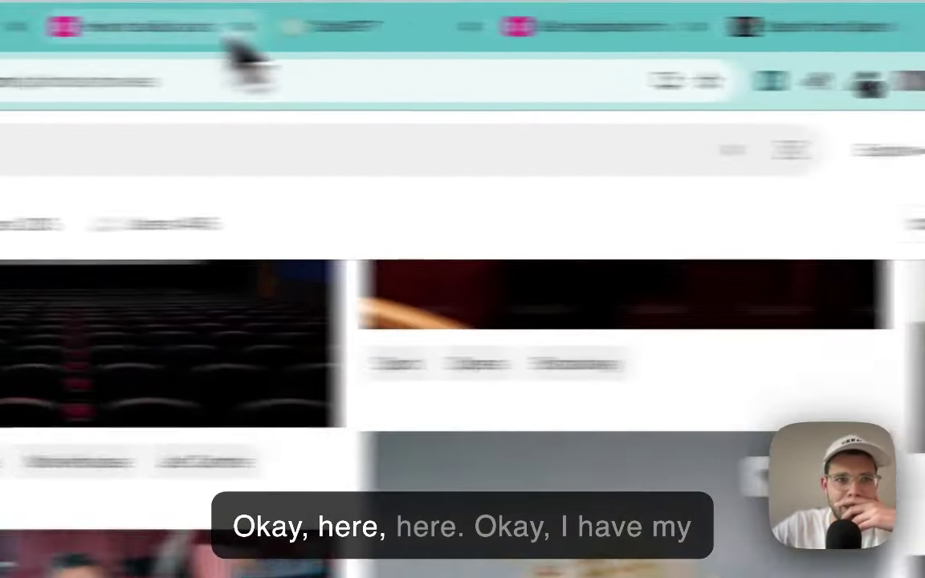
Return to the pitch deck and place the downloaded popcorn photo on the "Get in touch" slide, starting at its upper-left corner
click(217, 37)
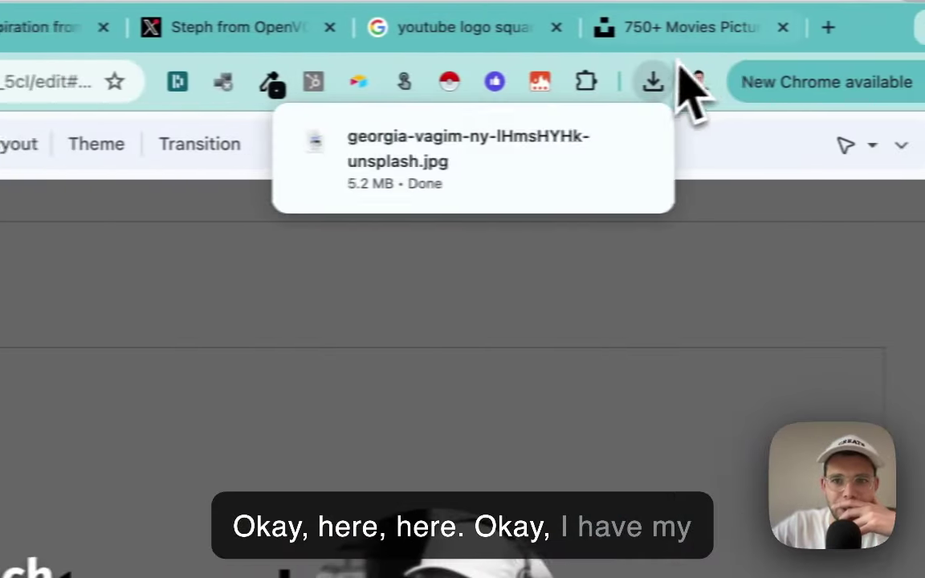
drag(456, 171, 679, 227)
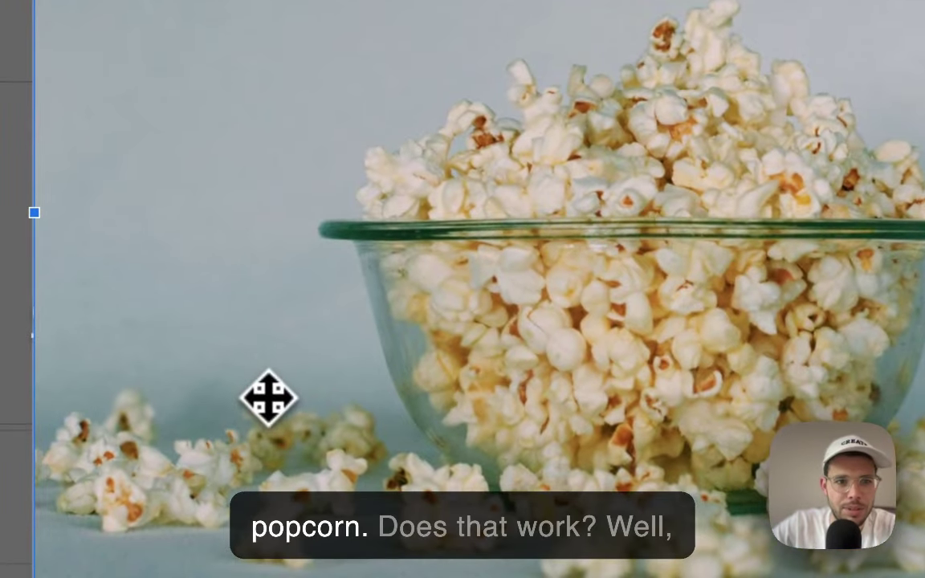
drag(268, 396, 254, 390)
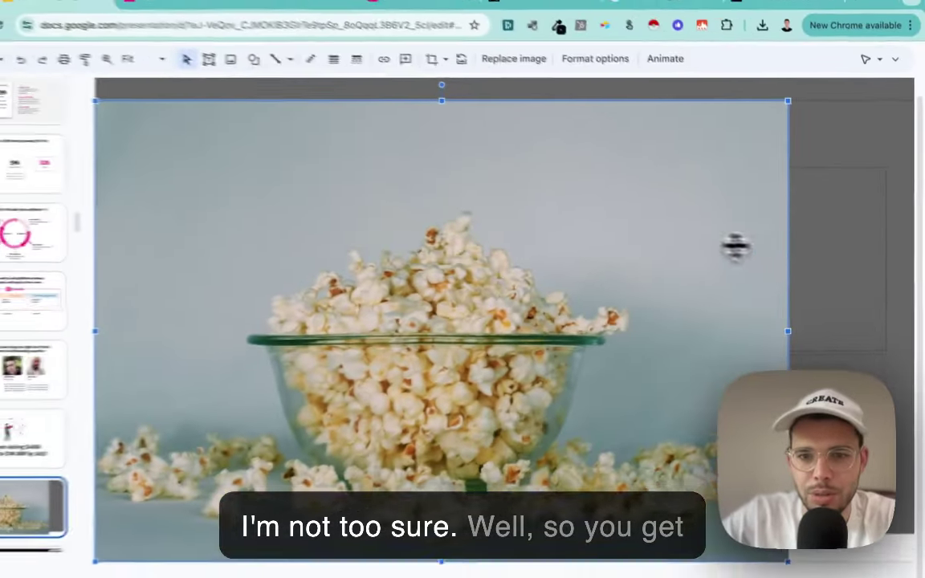
right_click(673, 140)
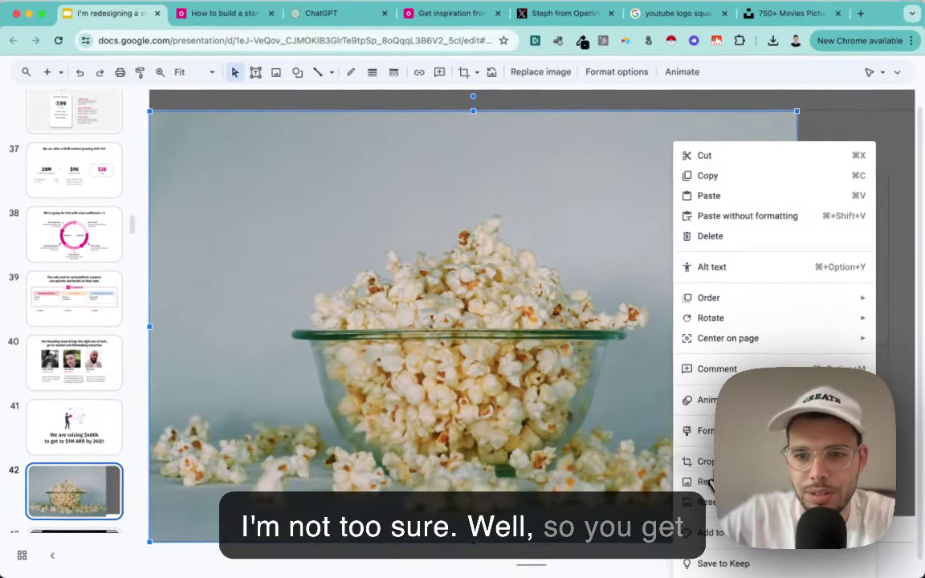
click(706, 478)
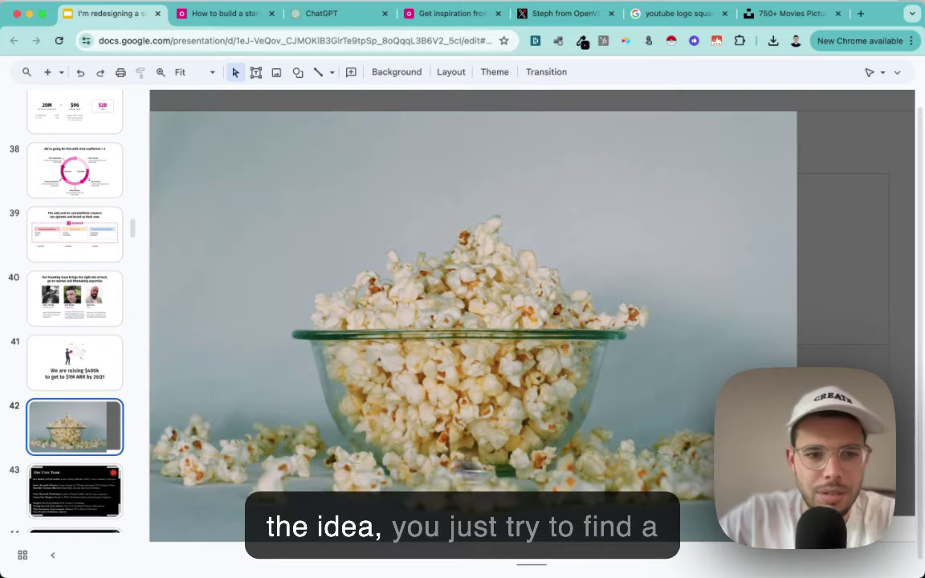
click(432, 281)
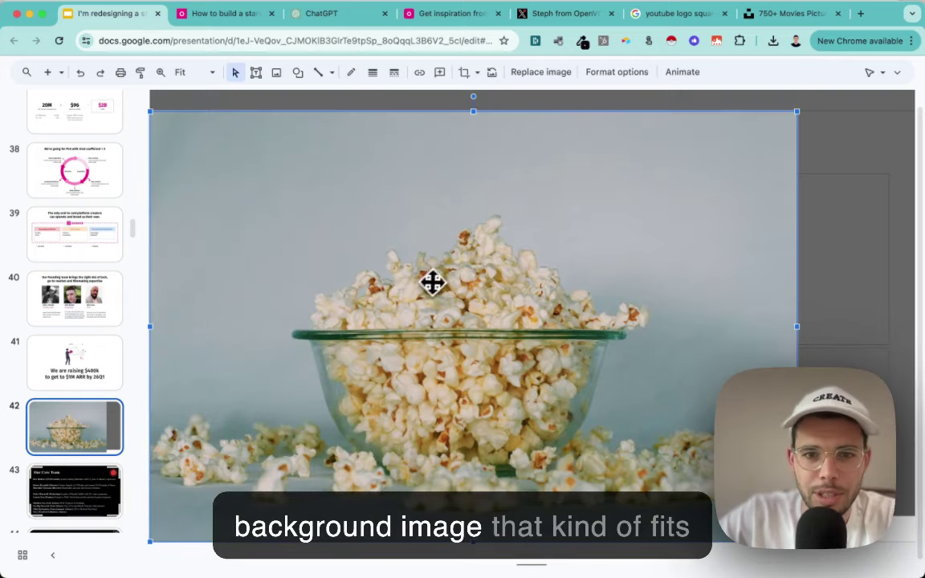
drag(527, 274, 616, 269)
right_click(600, 248)
click(574, 286)
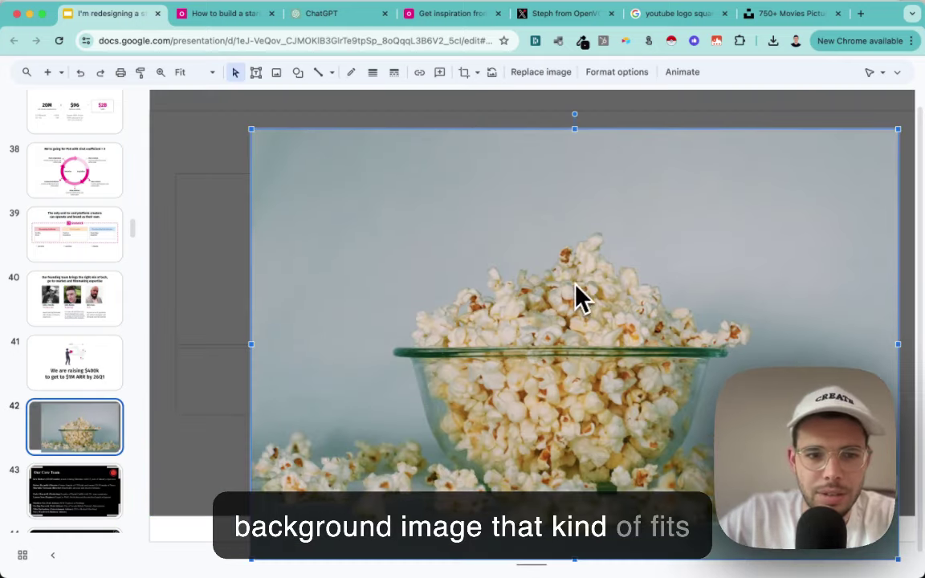
Set the zoom to 75% and align the popcorn photo with the slide's upper-left corner
click(900, 78)
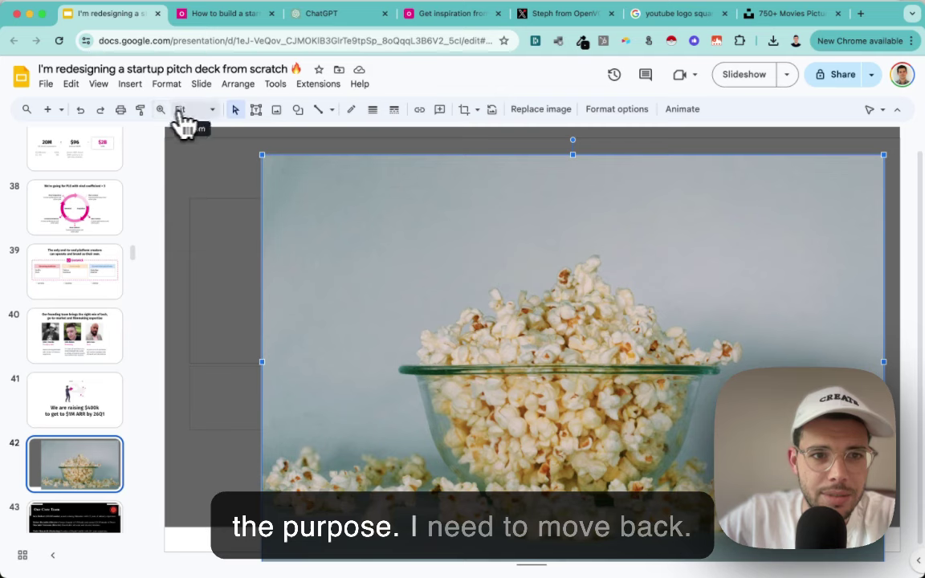
click(211, 110)
click(188, 183)
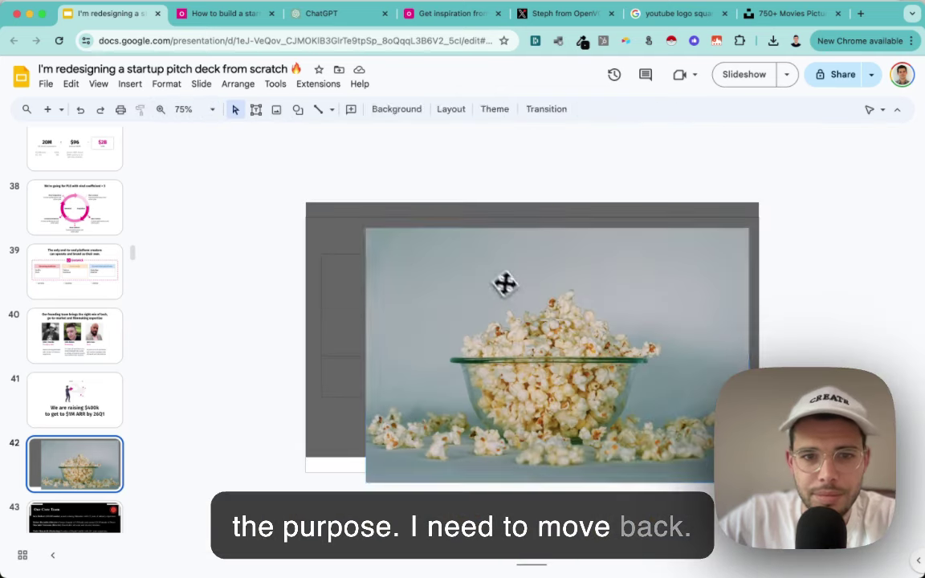
click(469, 317)
drag(451, 317, 392, 306)
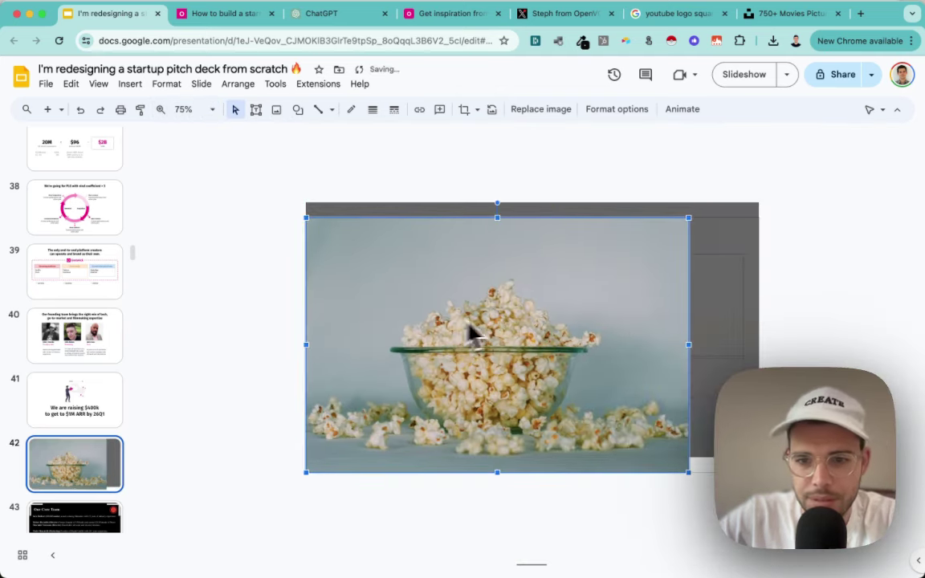
Crop a strip off the upper edge of the popcorn photo and enlarge it to cover nearly the whole slide
right_click(584, 317)
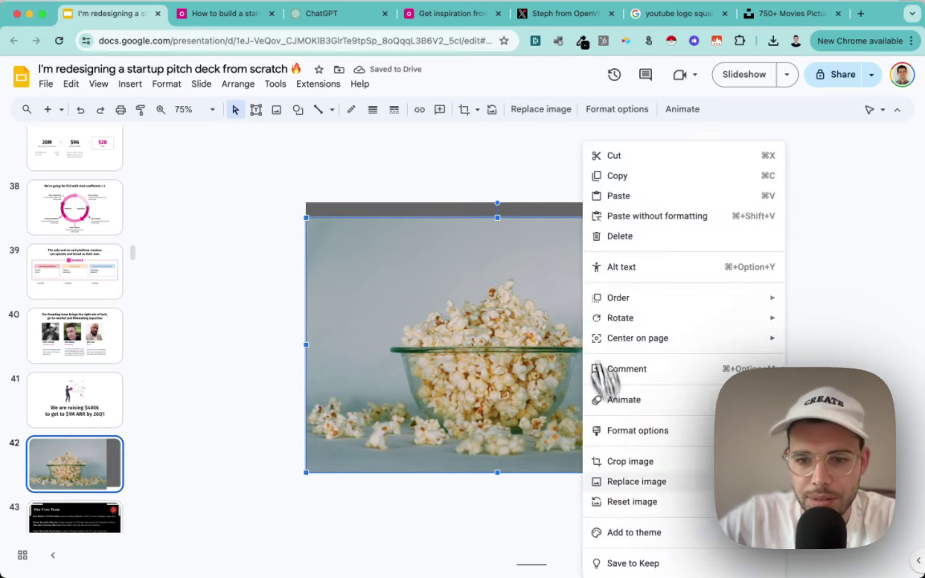
click(634, 461)
drag(497, 219, 496, 251)
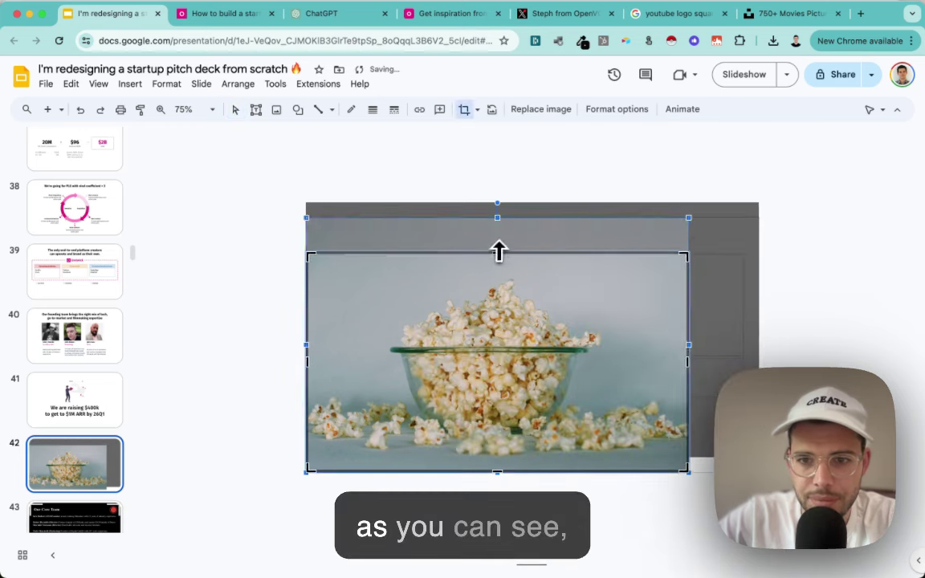
key(Return)
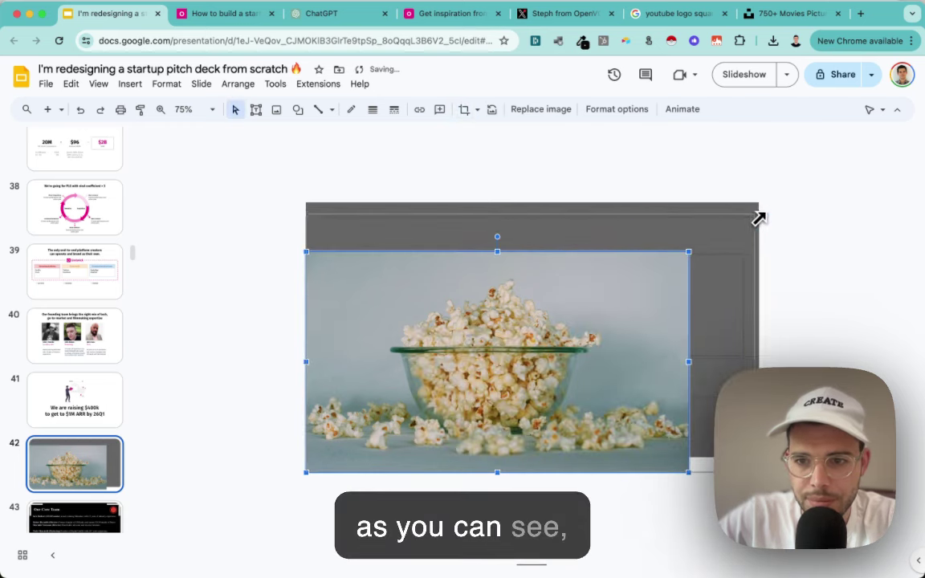
drag(758, 218, 755, 221)
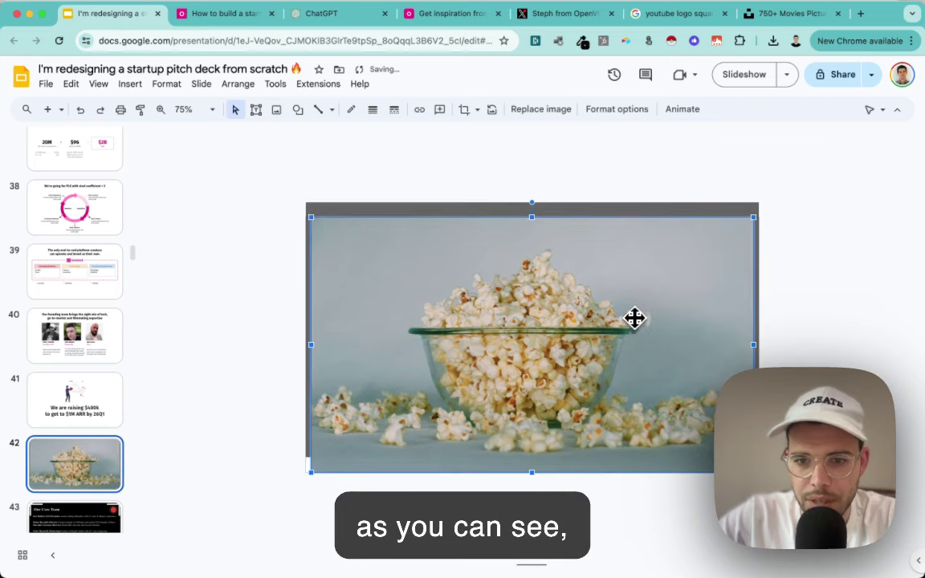
Send the popcorn photo to the back and shift the dark overlay down so it matches the slide area
key(ctrl+shift+Down)
click(749, 315)
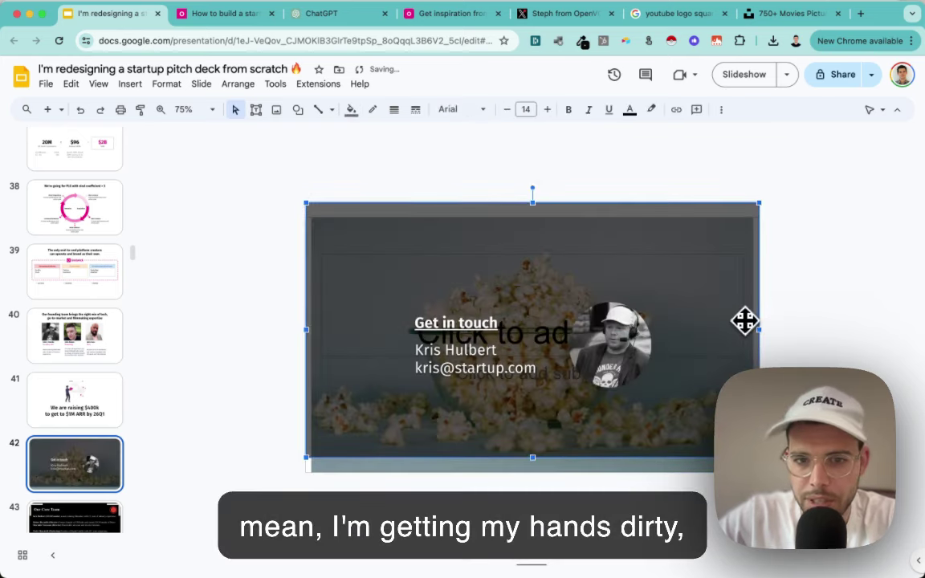
click(767, 300)
click(740, 275)
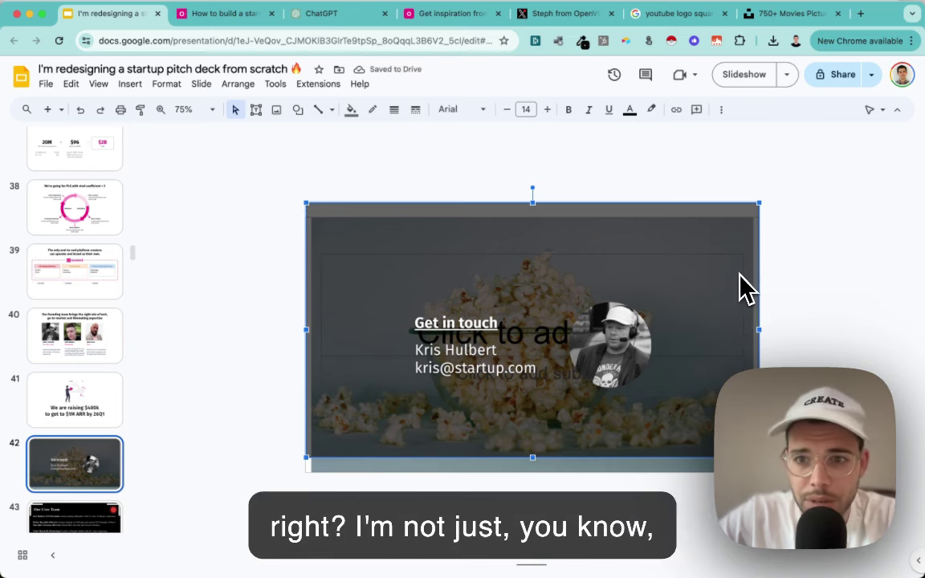
click(745, 268)
drag(737, 237, 737, 270)
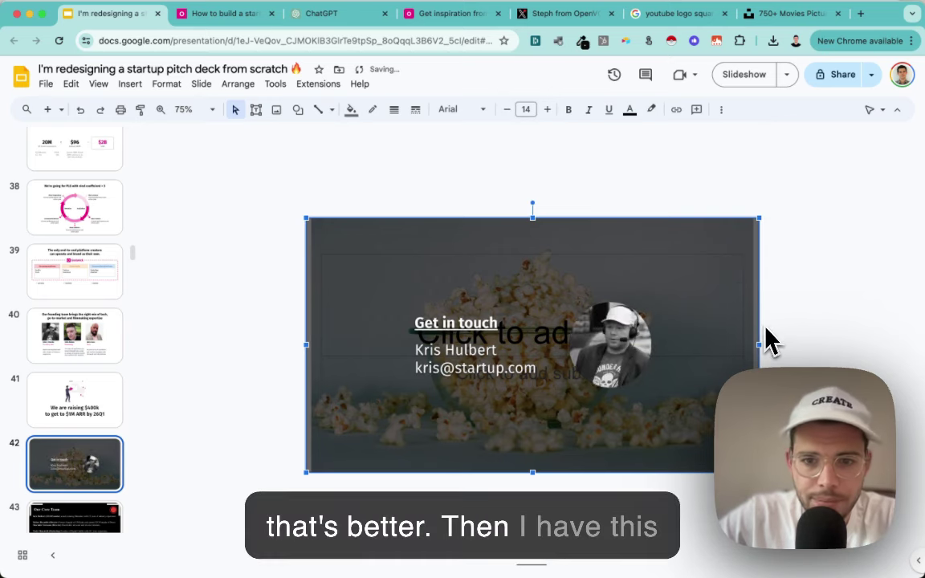
Cut the dark overlay and delete the empty title and subtitle placeholders from the "Get in touch" slide
key(Delete)
click(530, 336)
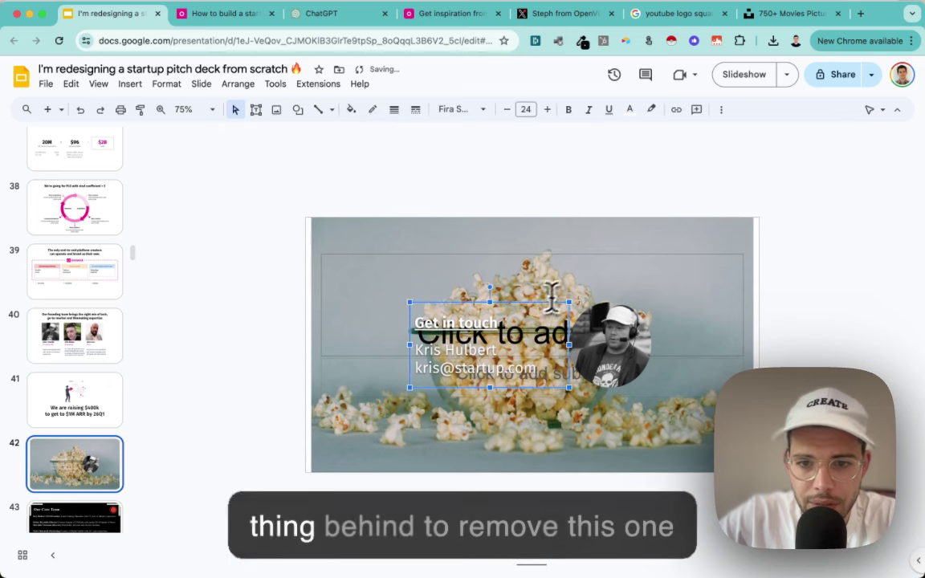
click(650, 302)
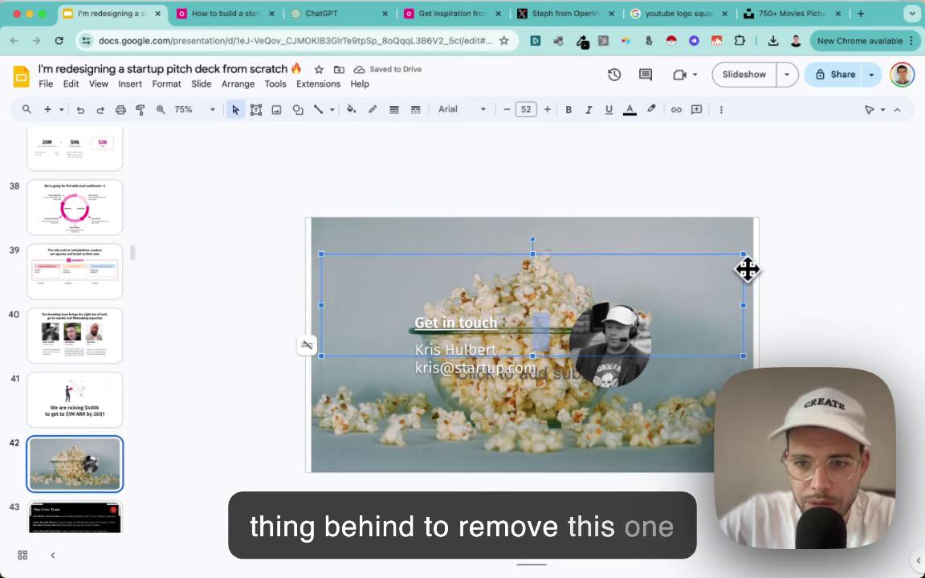
key(Delete)
click(742, 363)
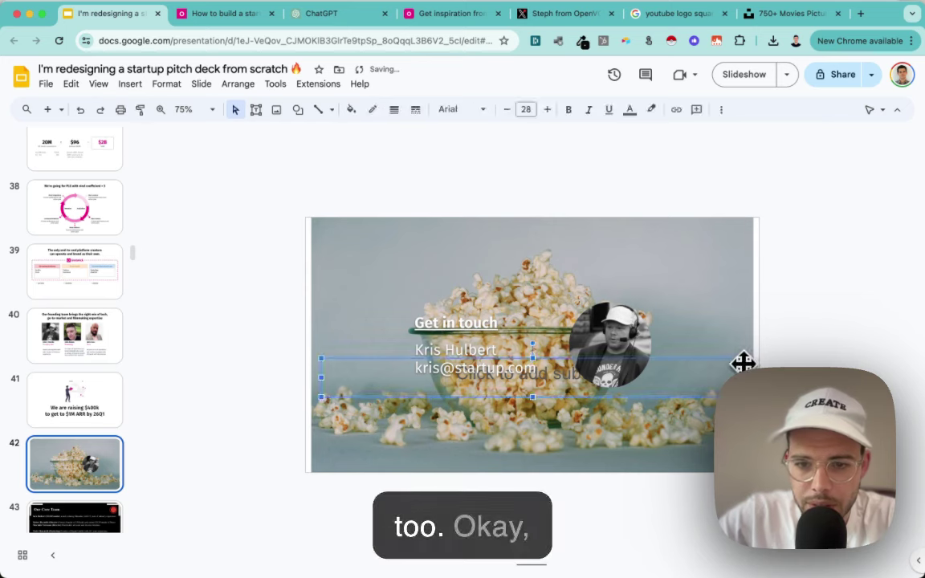
key(Delete)
Paste the dark overlay back and order it behind the contact details and portrait, above the popcorn photo
key(ctrl+v)
key(ctrl+Down)
key(ctrl+Down)
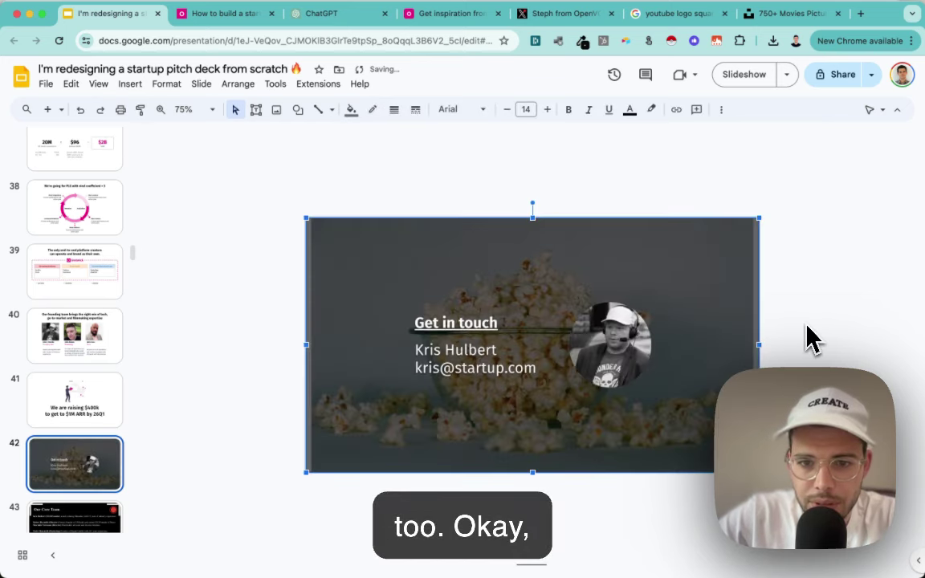
click(803, 338)
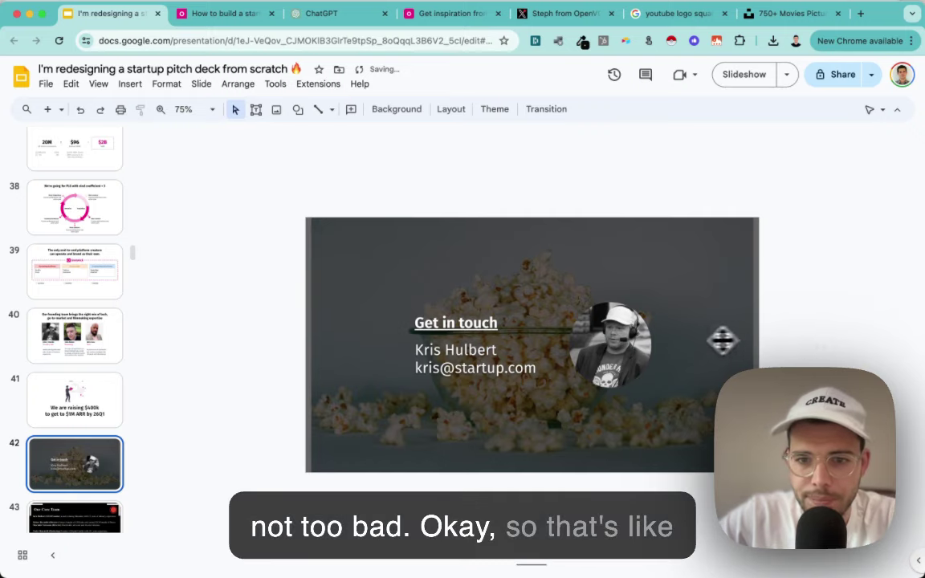
Change the overlay's fill to a custom white, keeping the opacity at 60
click(727, 311)
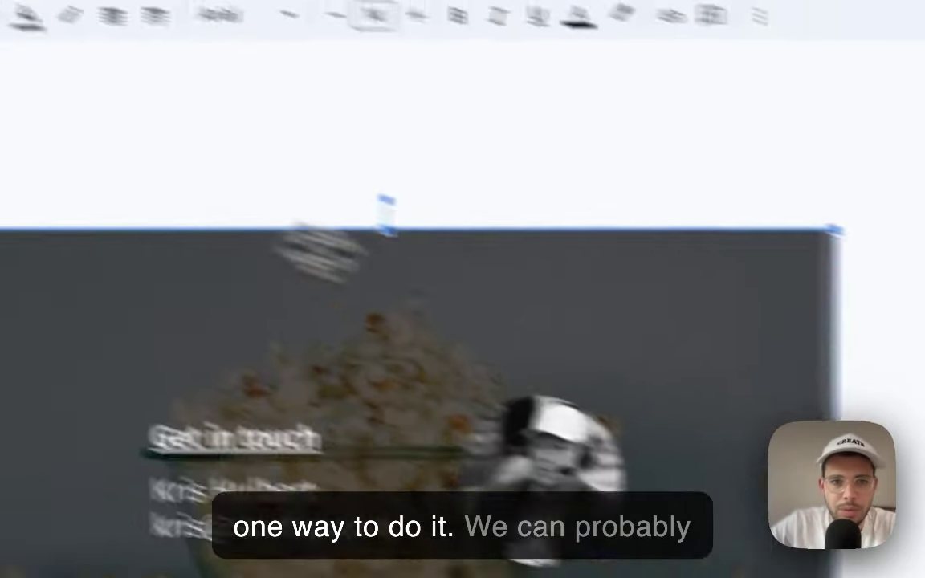
click(352, 109)
click(351, 289)
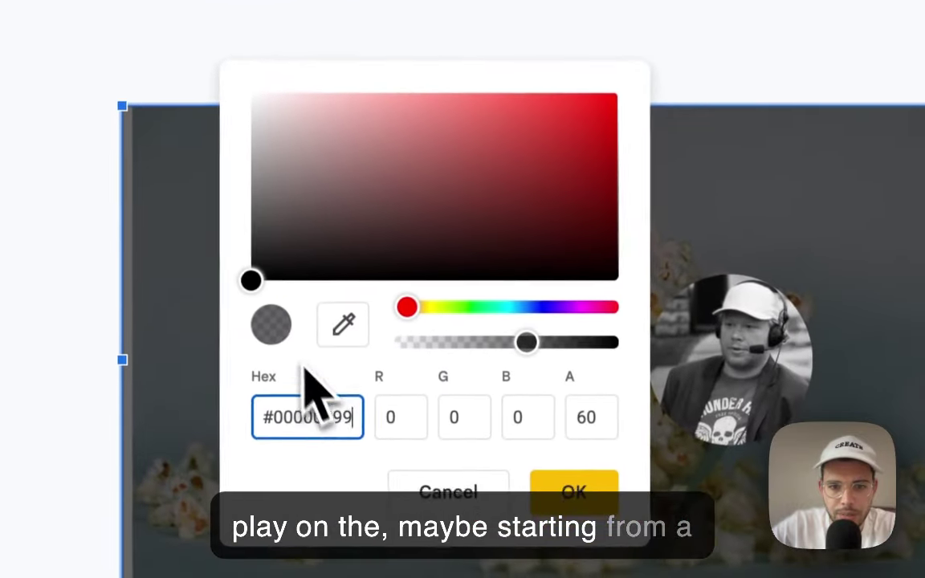
drag(277, 108, 248, 90)
click(548, 488)
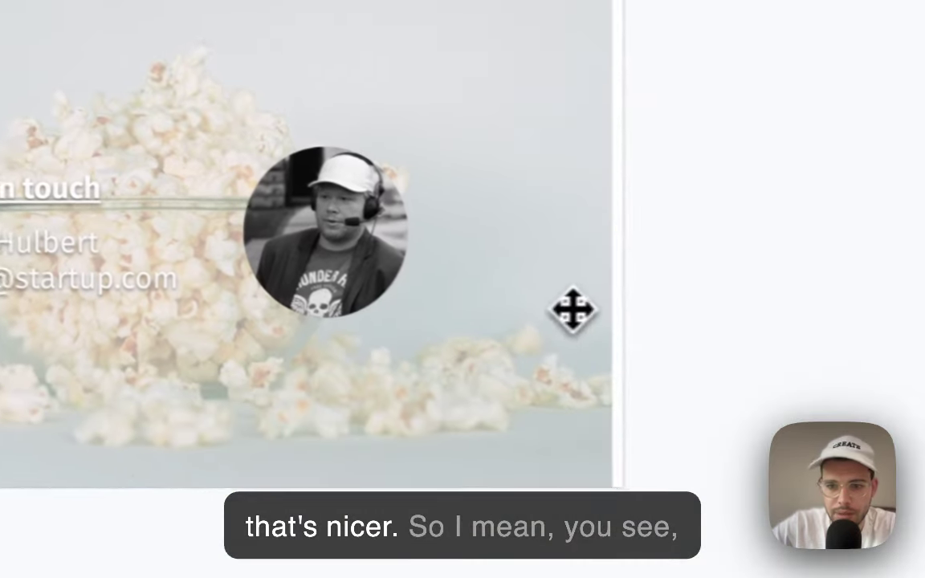
View the "We are raising $400k" slide and return to the "Get in touch" slide to check its new look
click(573, 311)
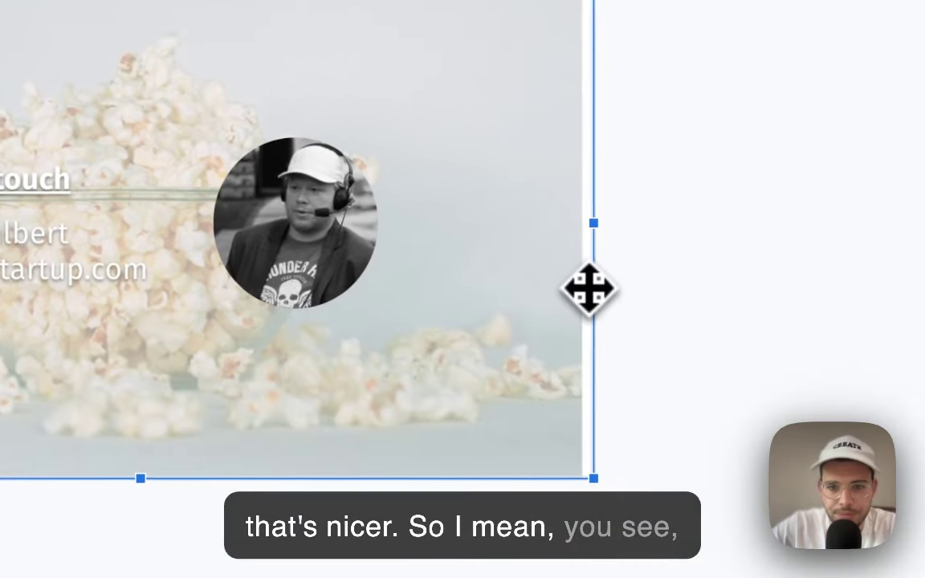
click(62, 351)
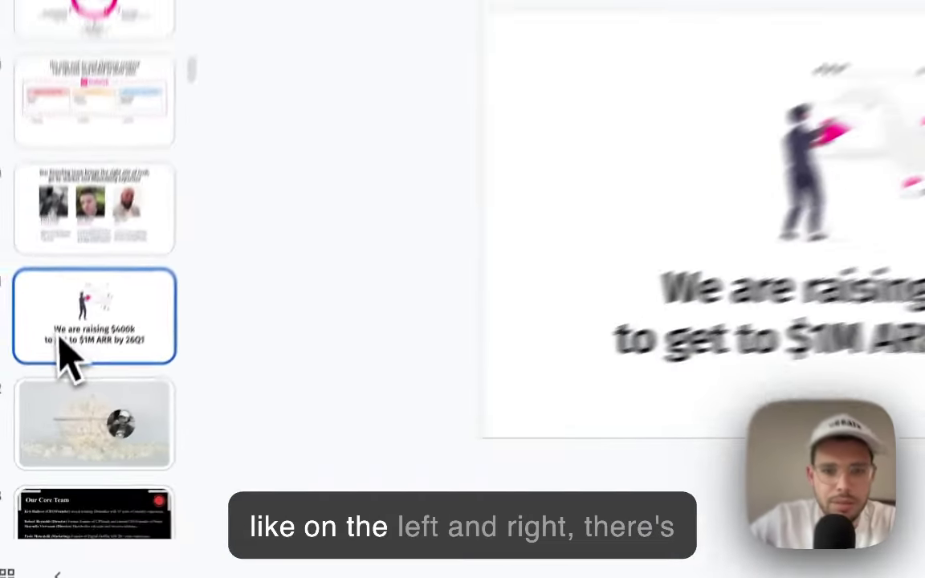
key(Down)
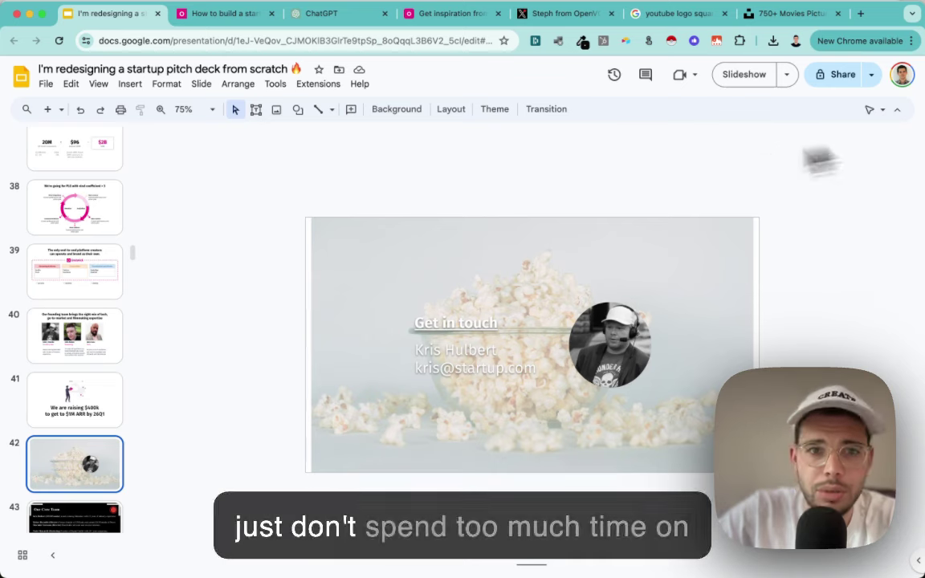
Page back through the redesigned slides from the $7.99/mo subscription slide to the bulleted slide outline
click(216, 111)
click(193, 224)
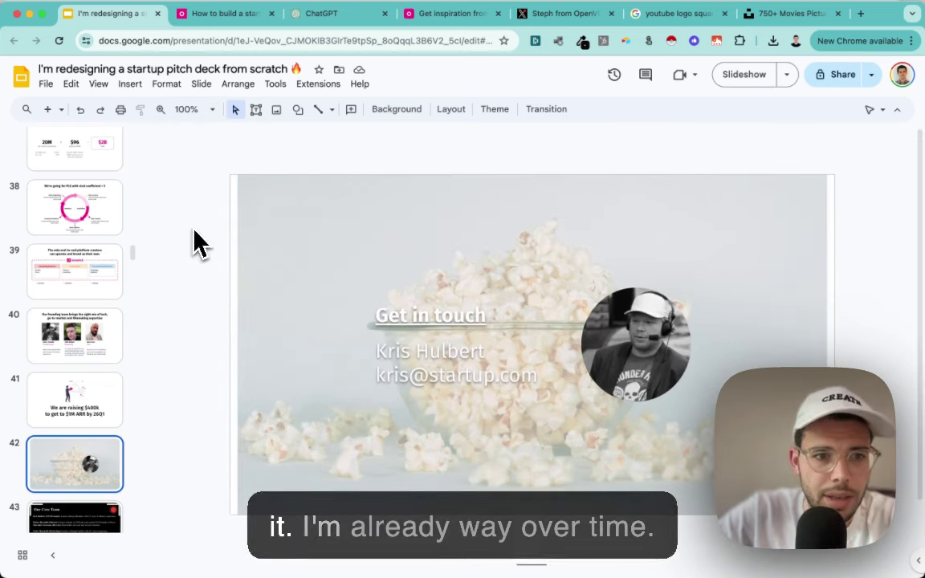
scroll(93, 295, up, 3)
scroll(85, 304, up, 1)
click(73, 319)
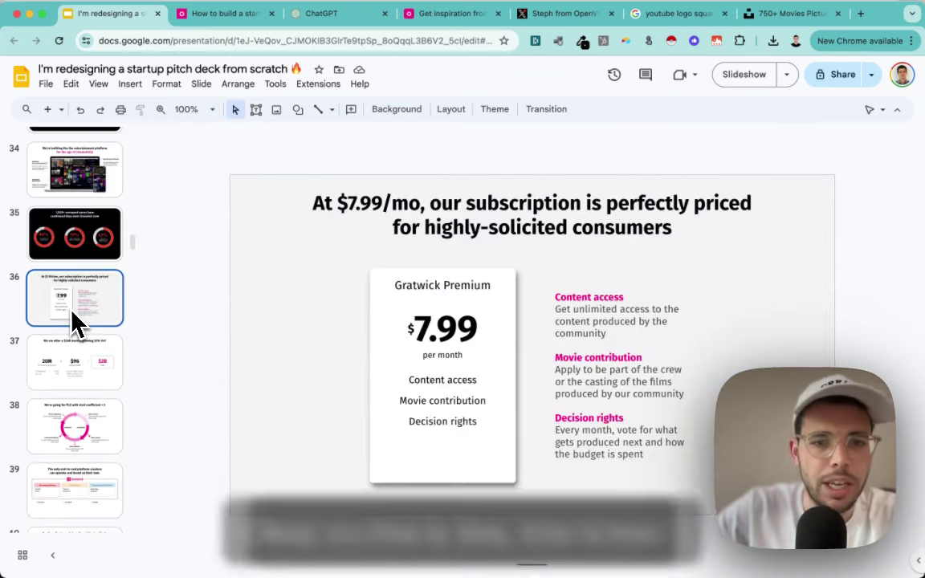
key(Up)
key(Up)
key(Up)
key(Up)
key(Up)
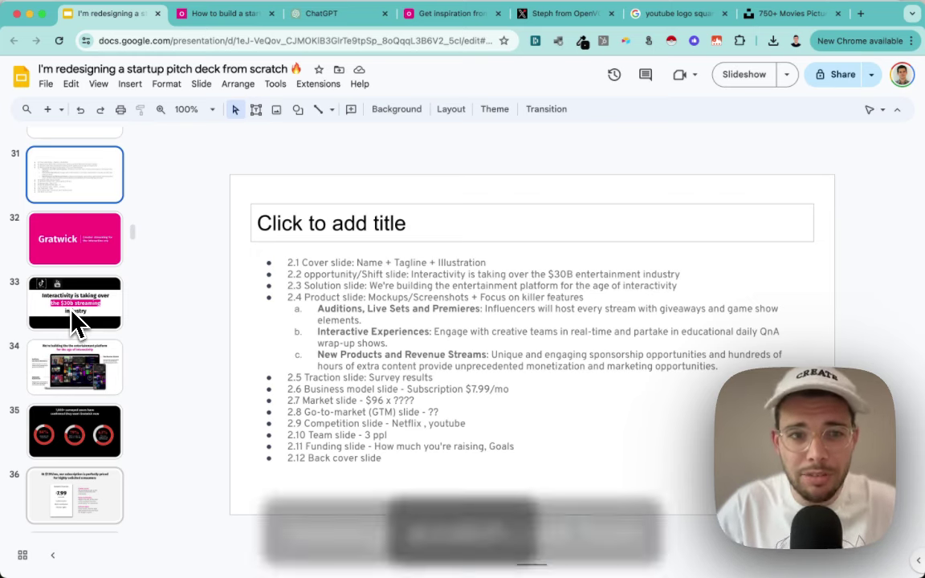
Page forward through the redesigned deck from the Gratwick cover to the $7.99/mo subscription slide
key(Down)
key(Down)
key(Down)
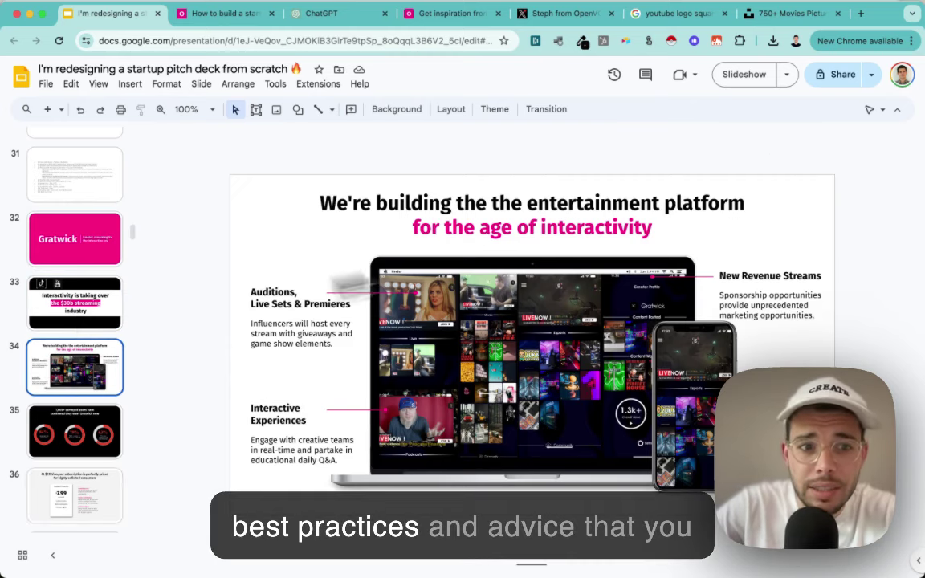
click(70, 313)
key(Down)
key(Down)
key(Down)
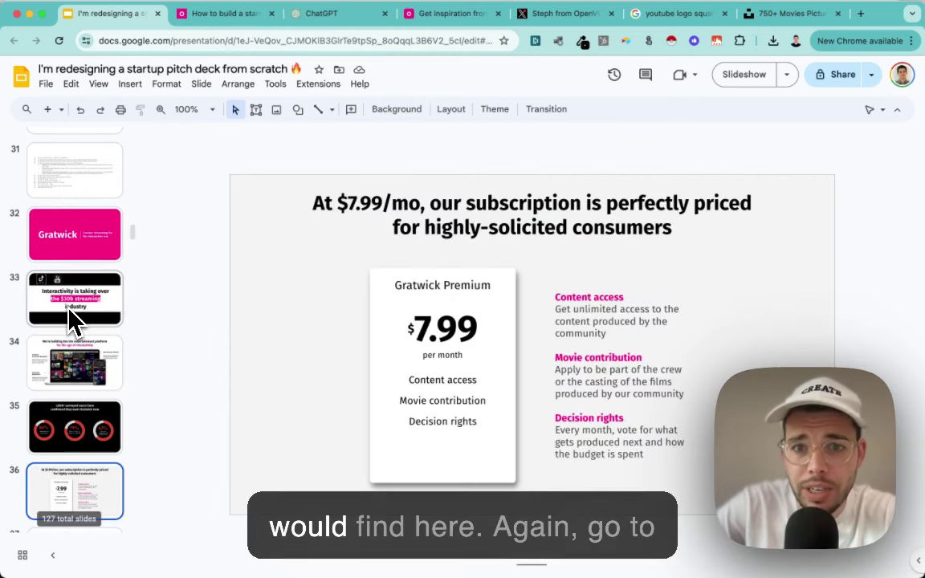
Switch to OpenVC's "How to build a startup pitch deck" article and skim it from the title to the Product slide section
click(225, 13)
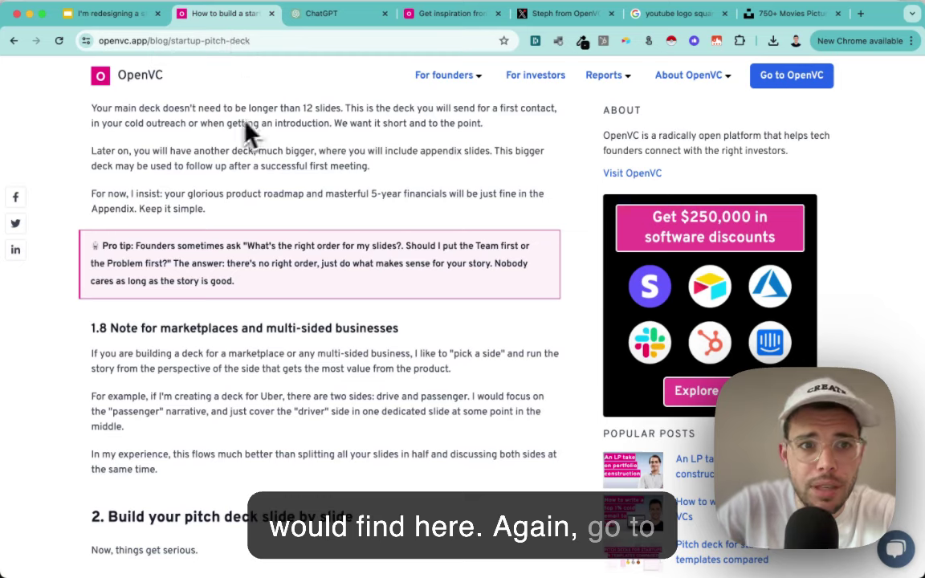
scroll(217, 145, up, 15)
scroll(237, 201, up, 6)
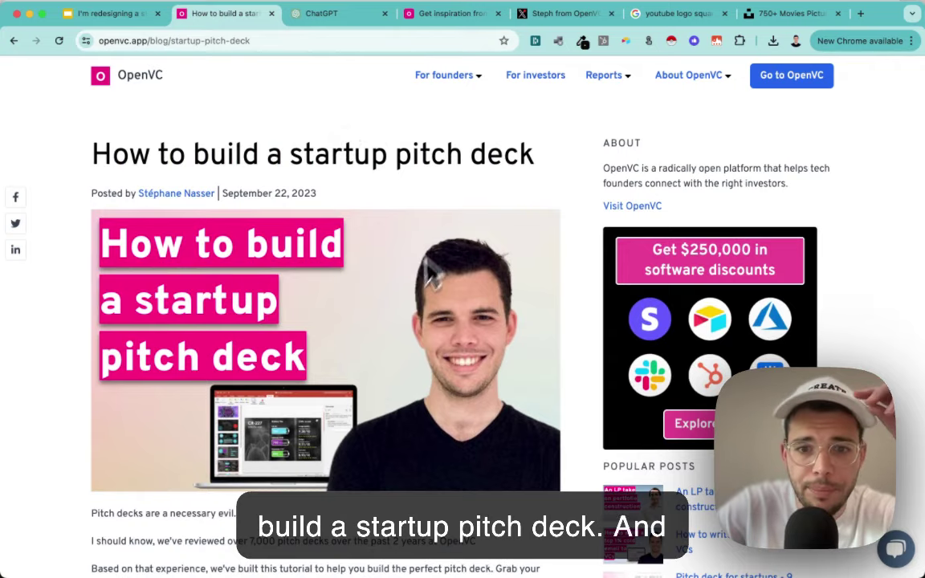
scroll(396, 324, down, 20)
scroll(451, 293, down, 20)
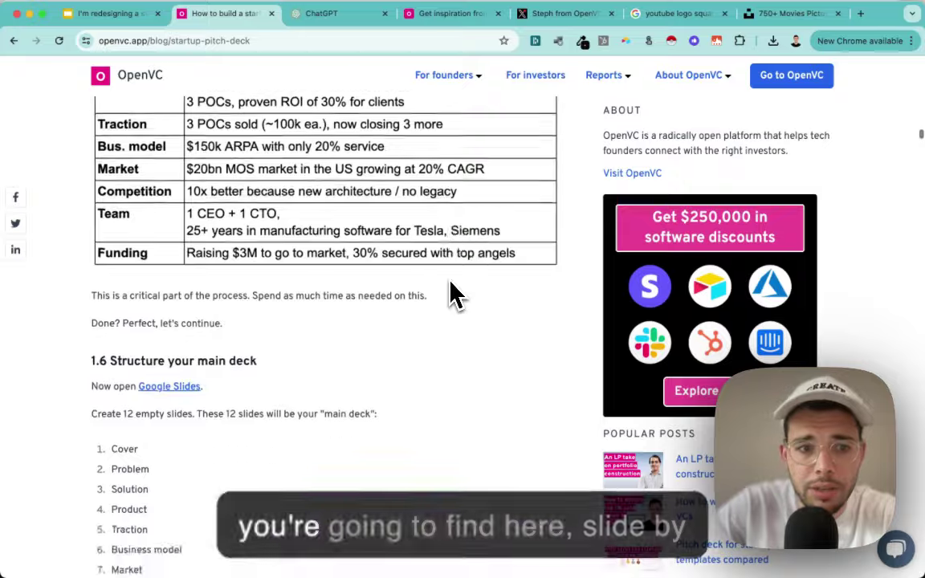
scroll(451, 293, down, 10)
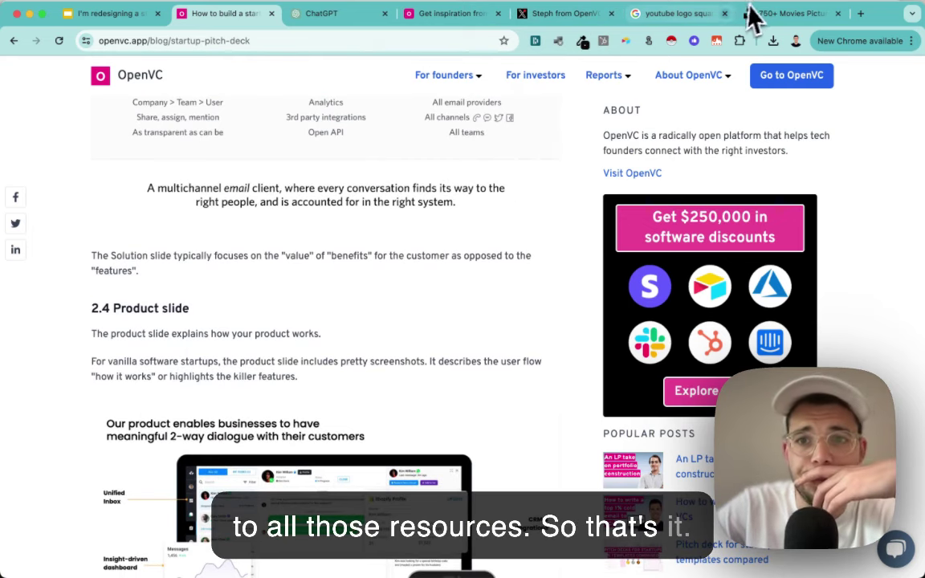
Close the YouTube logo search and movie pictures pages, and return to the pitch deck presentation
click(724, 14)
click(732, 18)
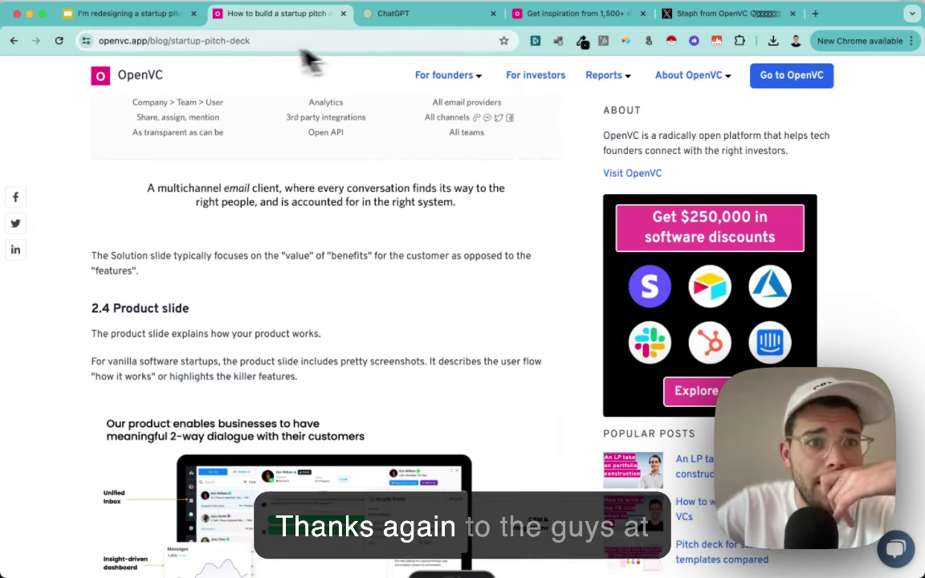
click(137, 14)
Review the start of the redesigned deck, from the "Redesigned deck" divider through the cover and "Interactivity" slides to the entertainment platform slide
click(84, 353)
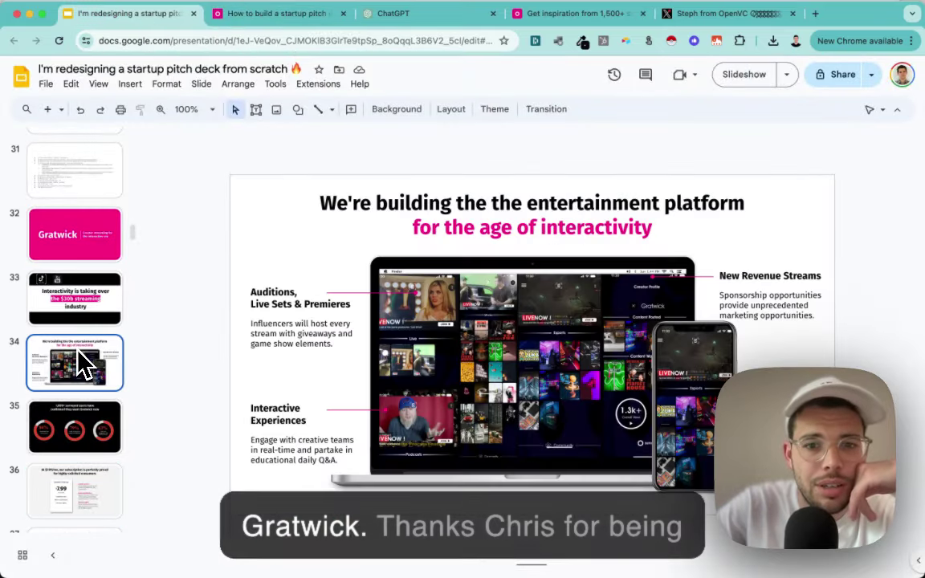
key(Up)
key(Up)
key(Up)
key(Up)
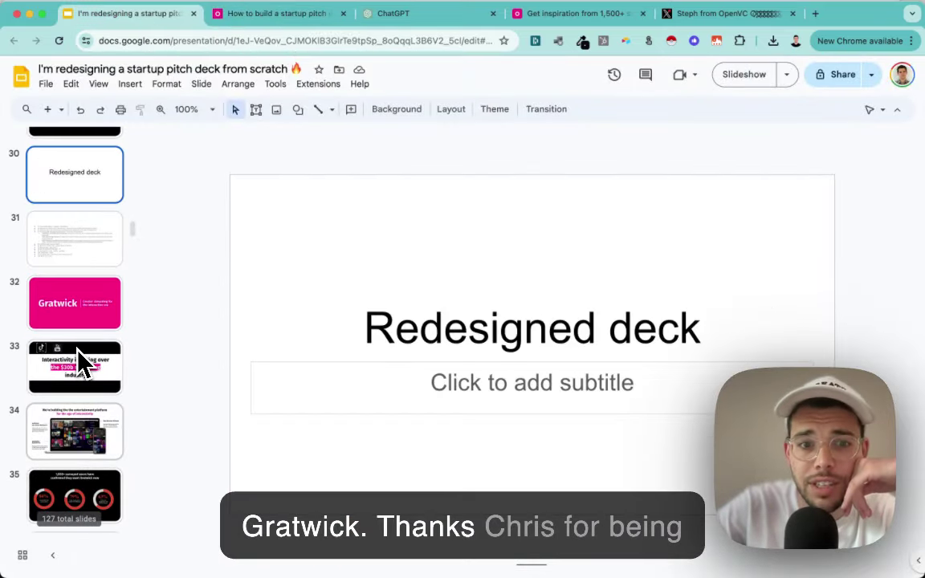
key(Down)
key(Down)
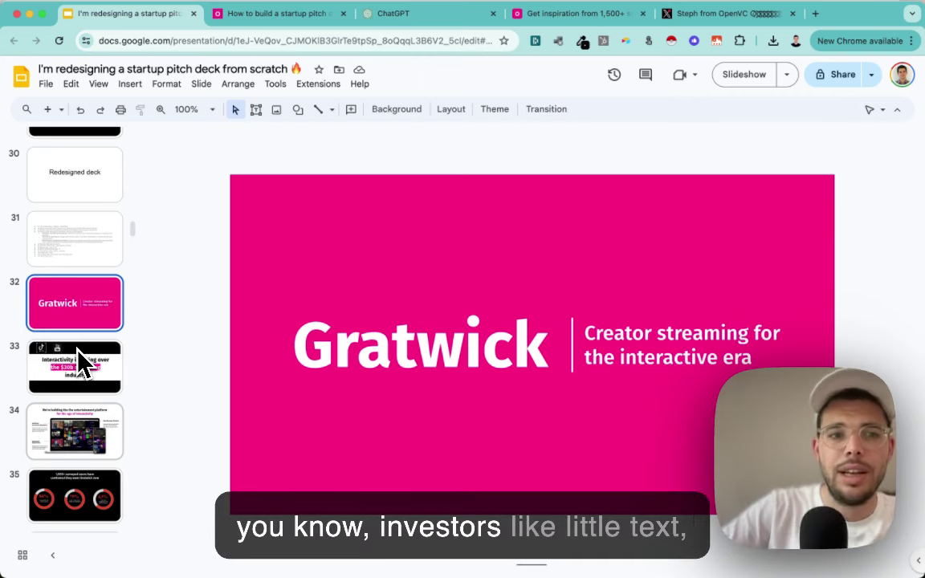
click(94, 387)
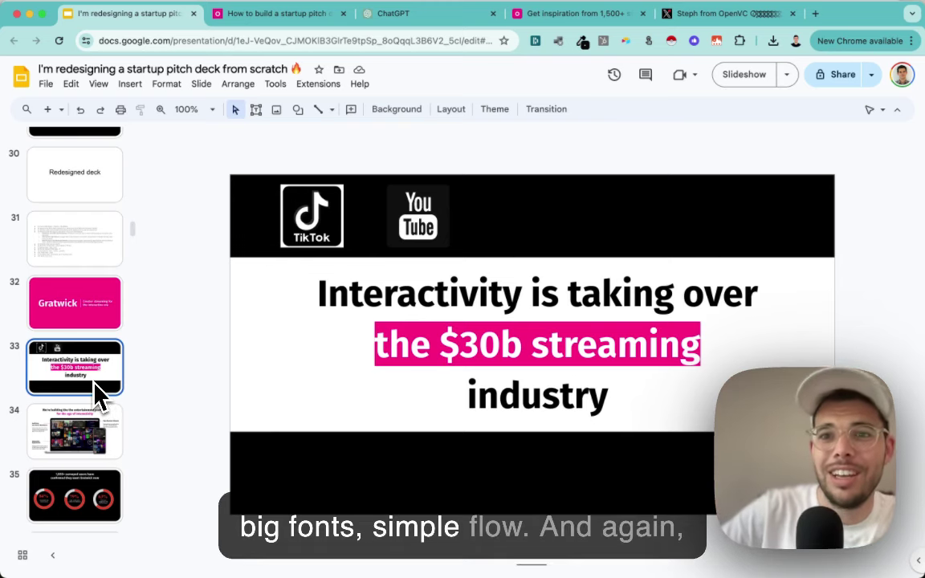
key(Down)
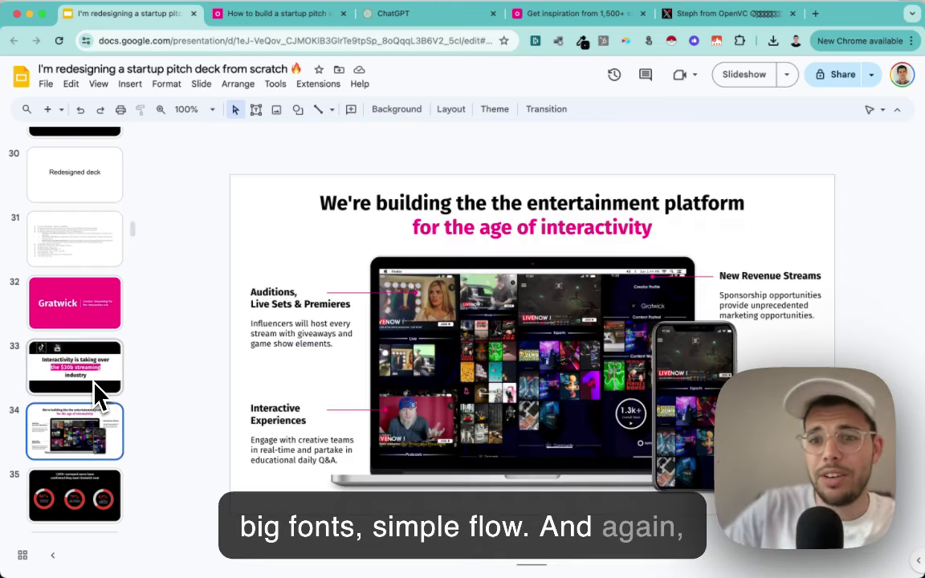